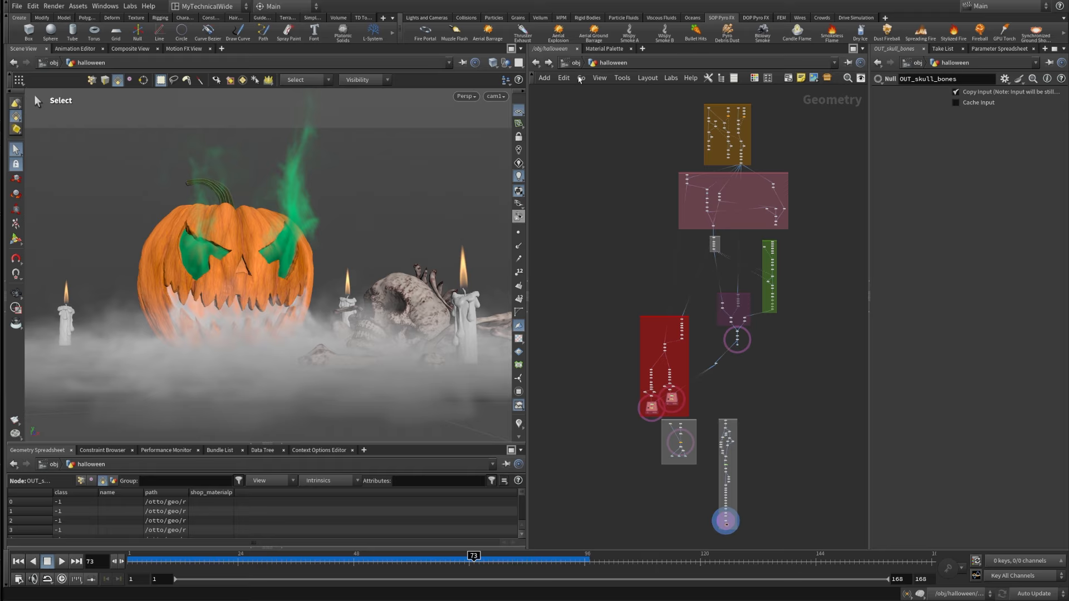
- Add a LOP Network node in the empty space below the network box that ends with OUT_skull_bones
middle_click_drag(695, 478, 695, 468)
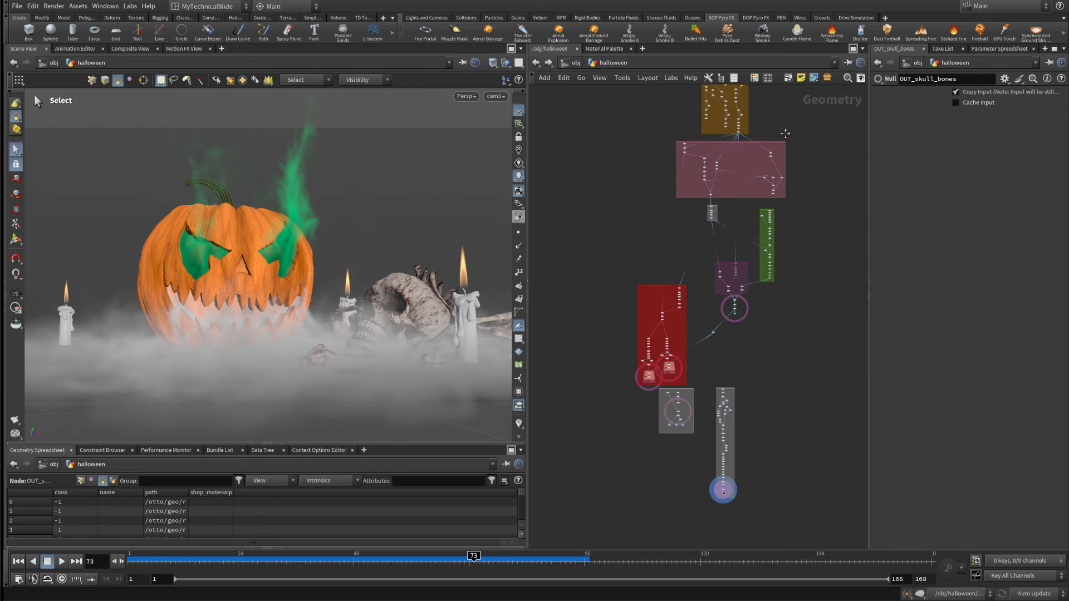
middle_click_drag(783, 133, 798, 211)
middle_click_drag(822, 460, 837, 248)
scroll(748, 369, "up", 4)
scroll(747, 369, "up", 4)
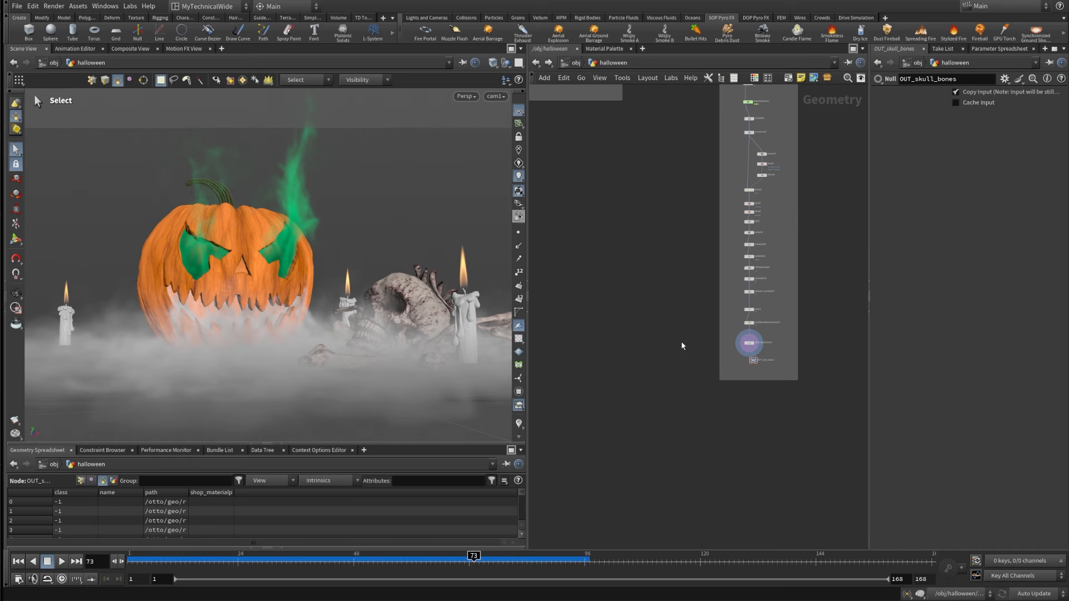
middle_click_drag(692, 415, 720, 425)
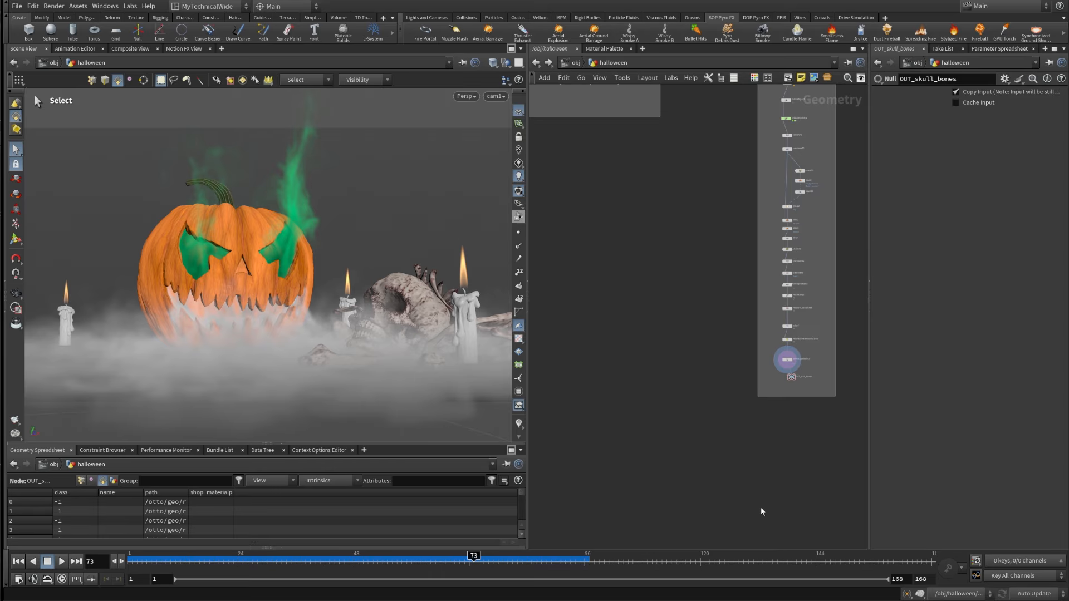
key("Tab")
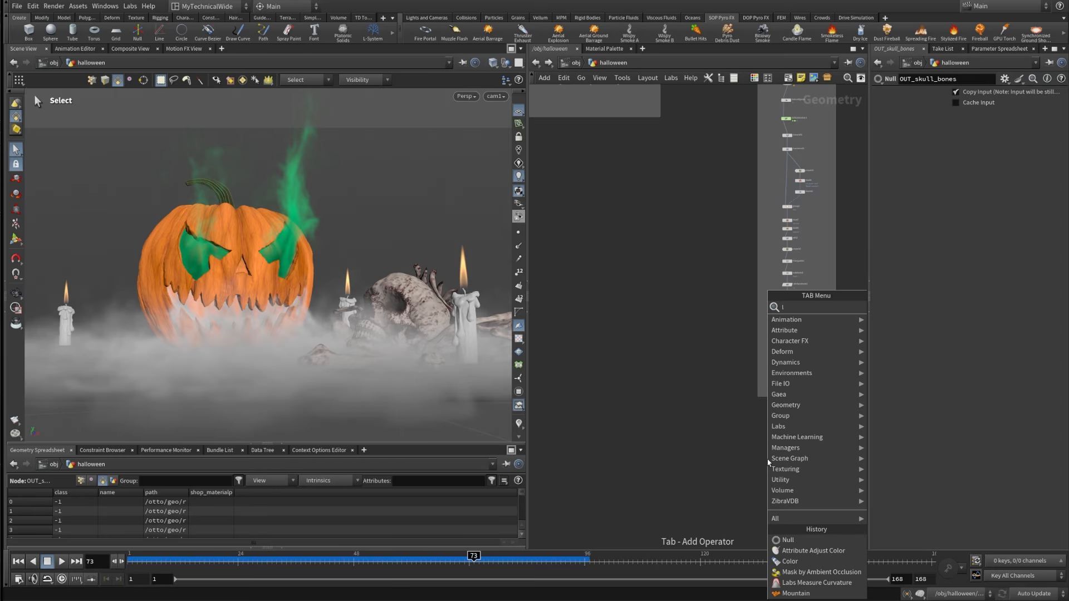
type("lopn")
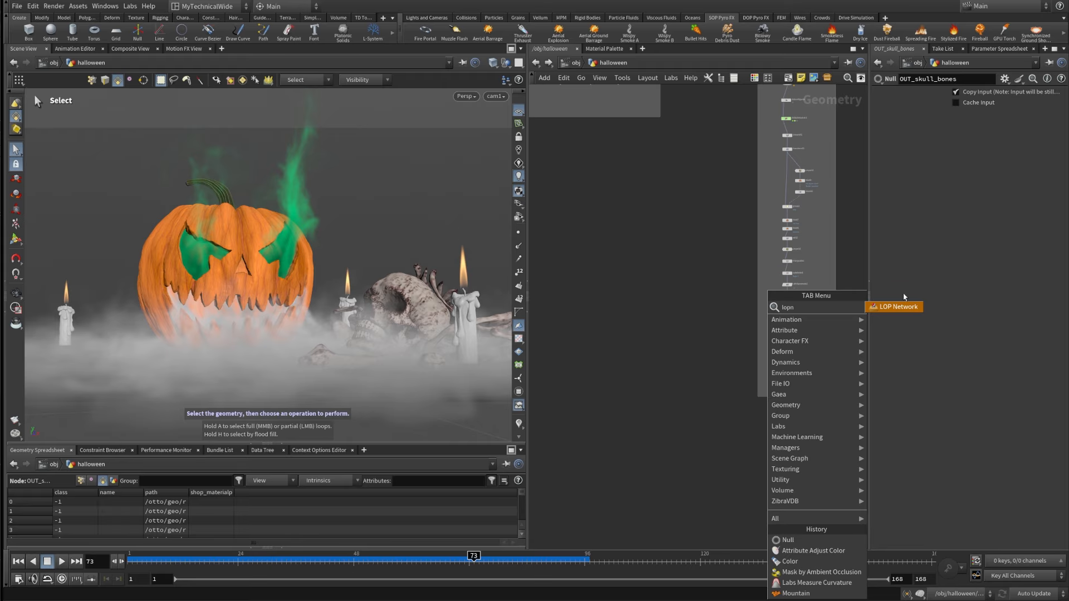
left_click(898, 307)
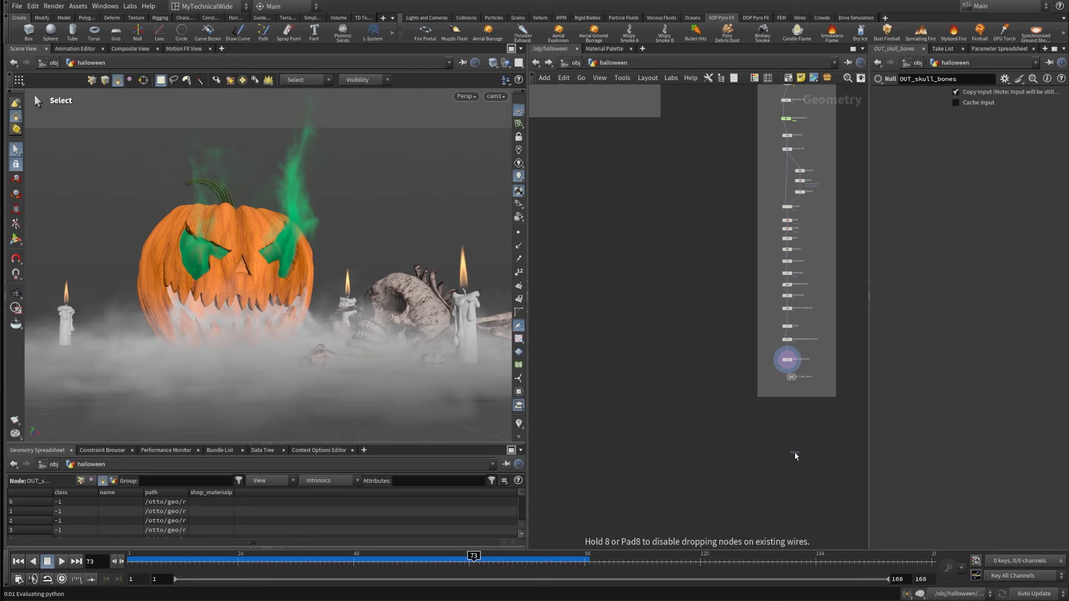
left_click(792, 440)
scroll(798, 436, "up", 3)
scroll(800, 438, "up", 5)
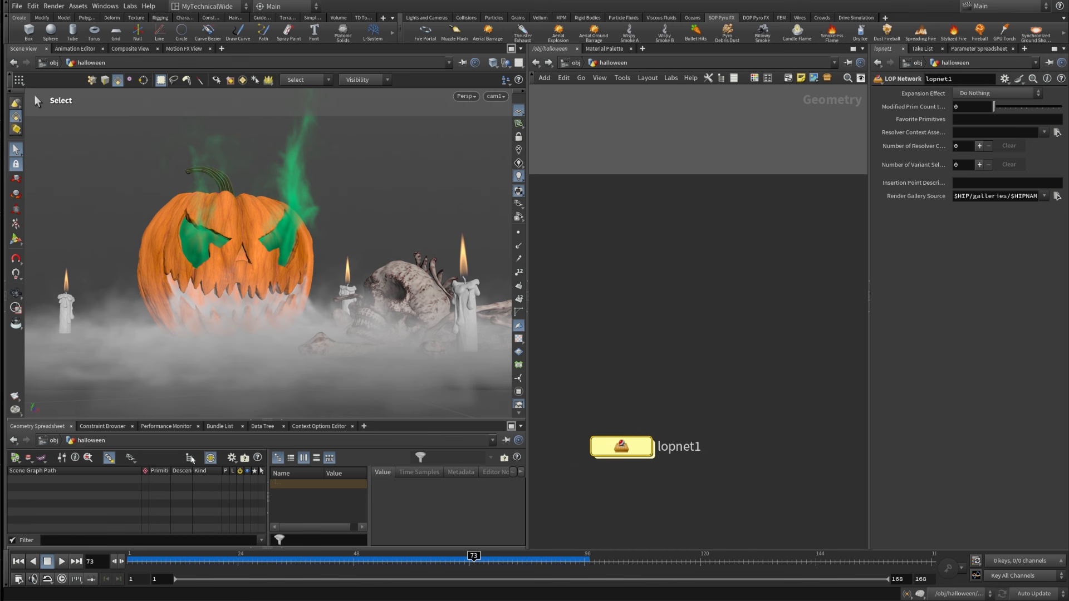
- Enter the new LOP network and widen the network editor pane
double_click(622, 452)
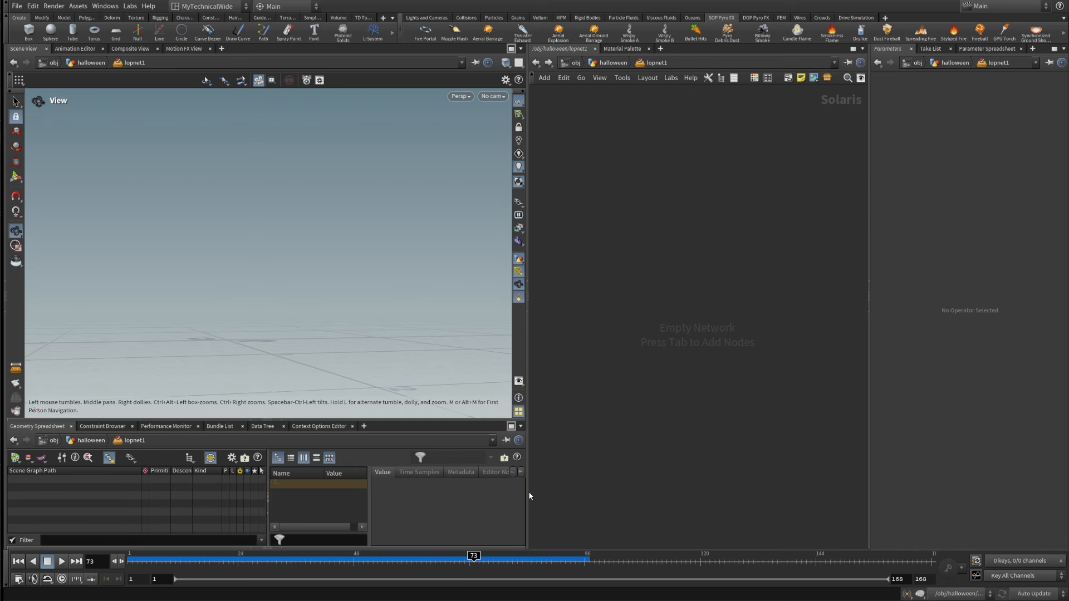
left_click_drag(528, 495, 400, 490)
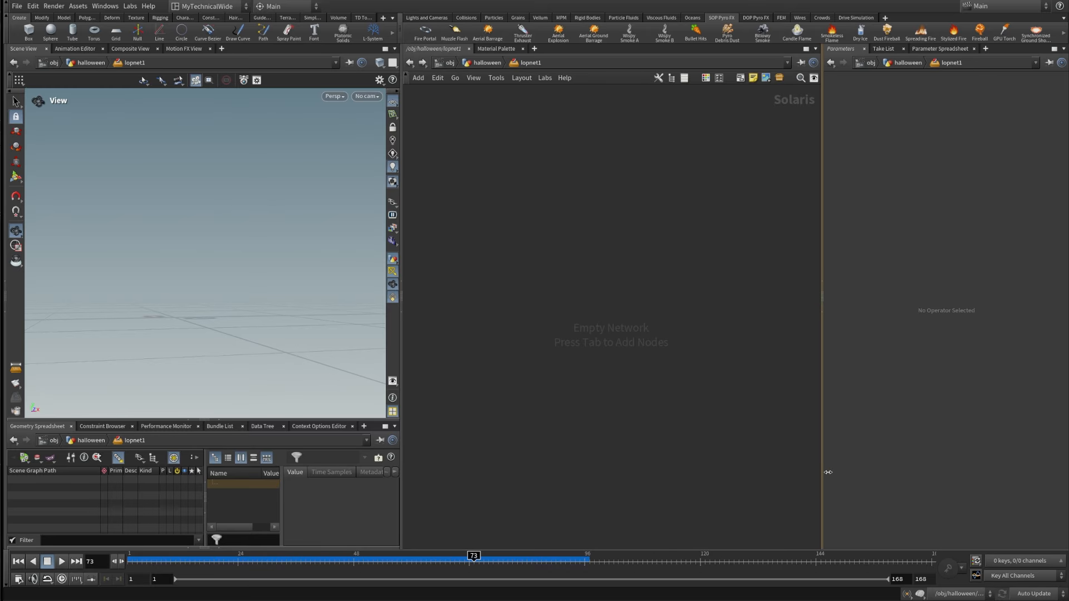
left_click_drag(822, 471, 876, 469)
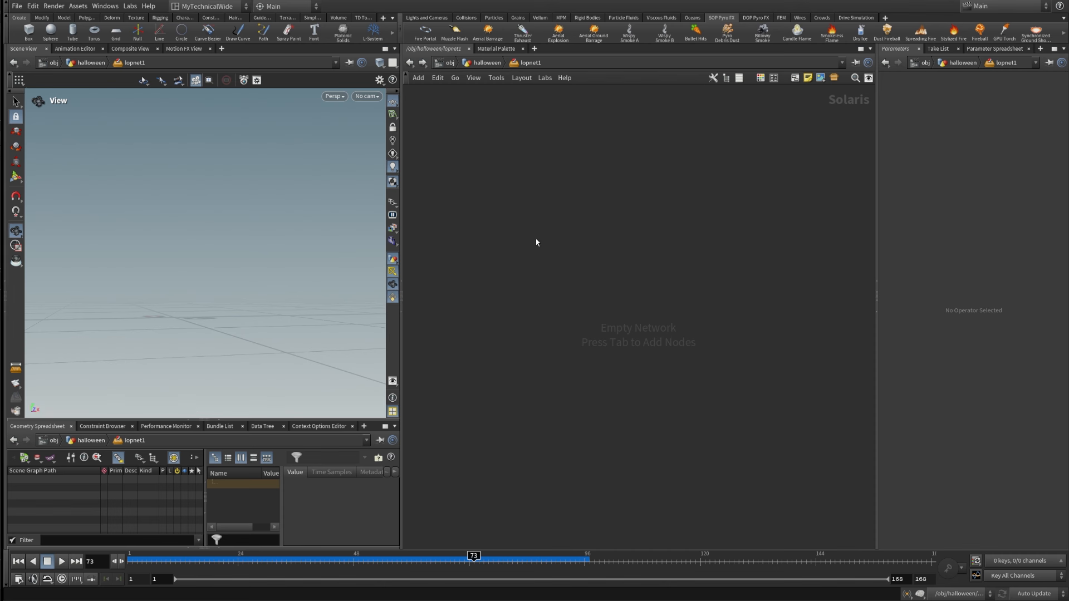
- Add a SOP Import node to the empty LOP network and rename it sopimport_pumpkin
key("Tab")
type("sopi")
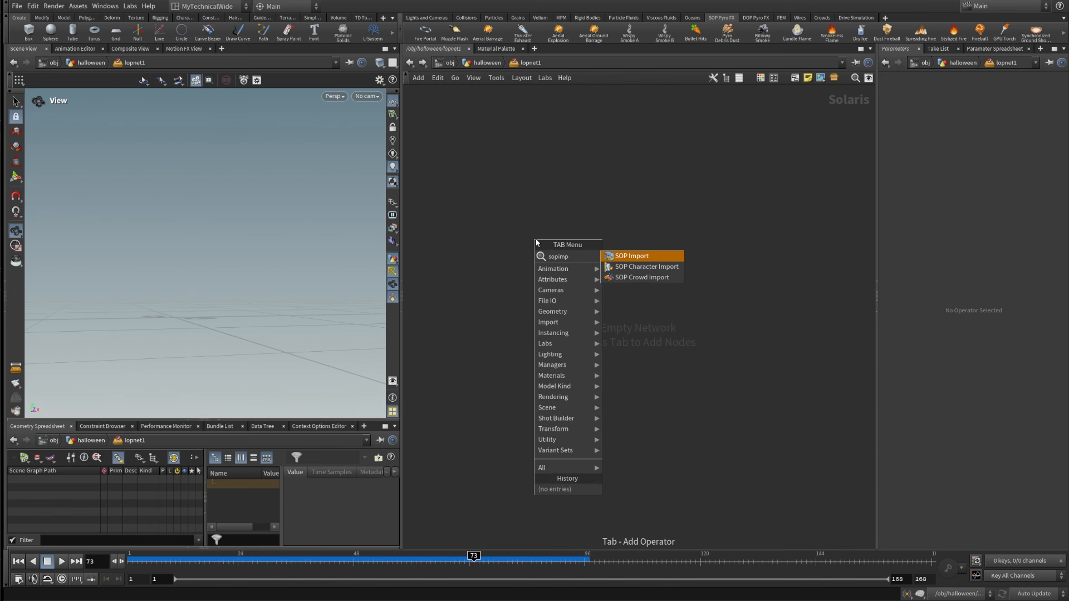
left_click(632, 256)
left_click(477, 281)
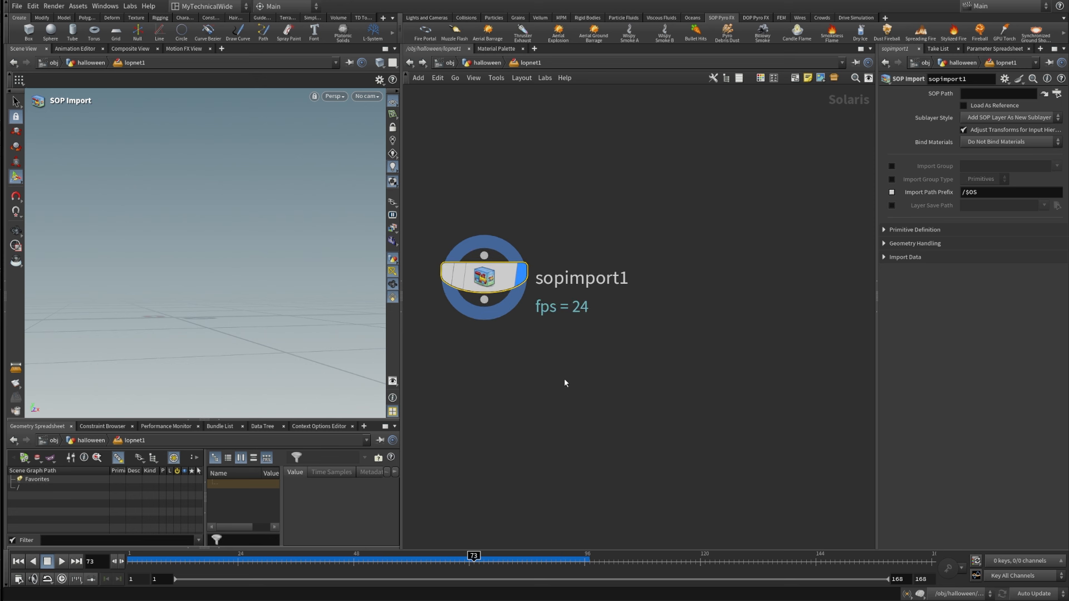
double_click(618, 288)
key("BackSpace")
type("_")
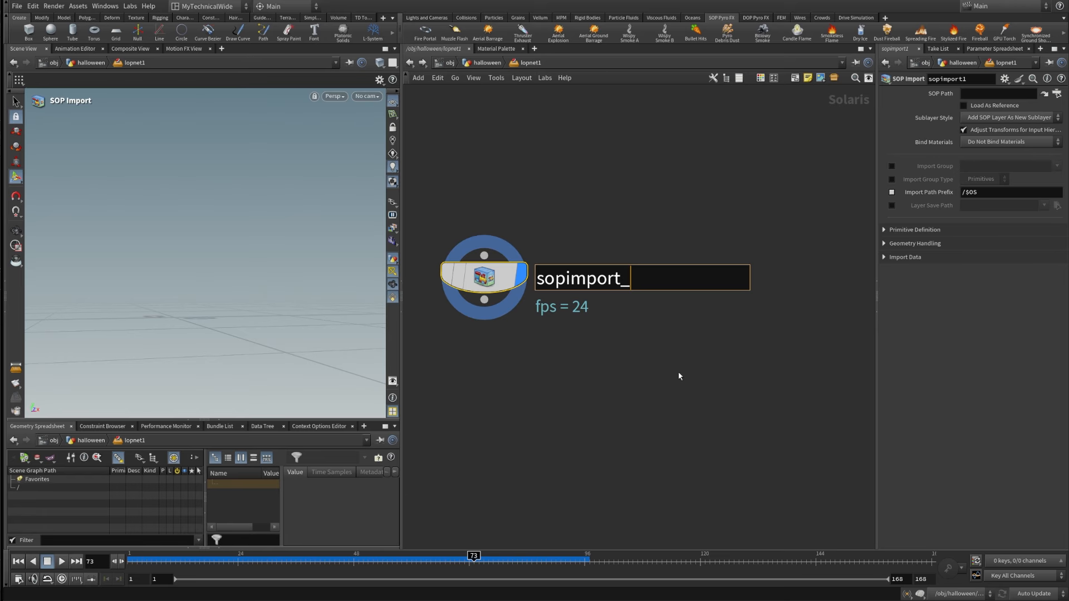
type("pumpkin")
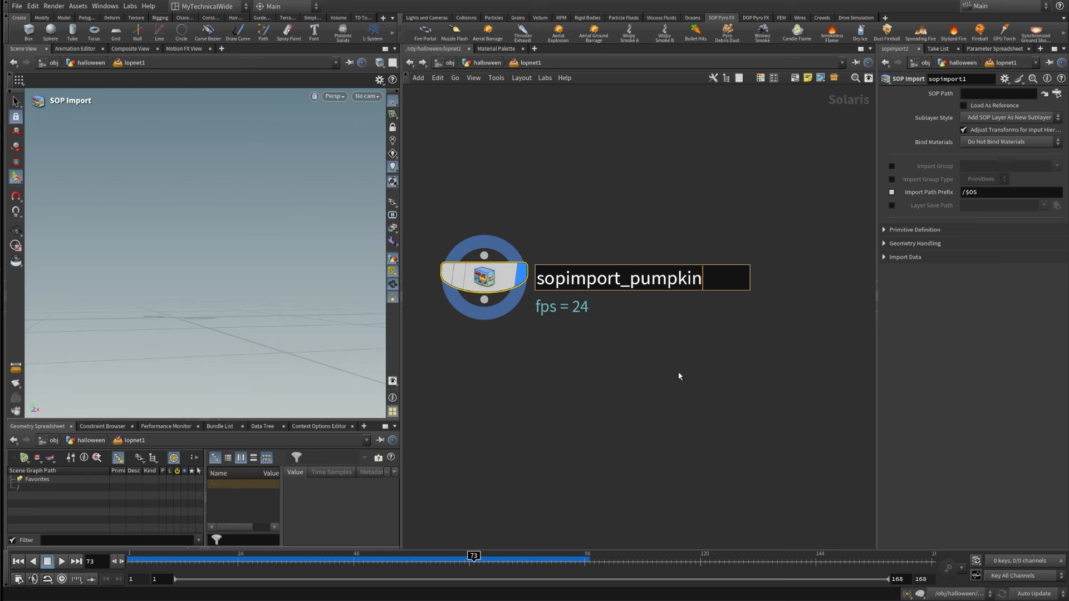
key("Return")
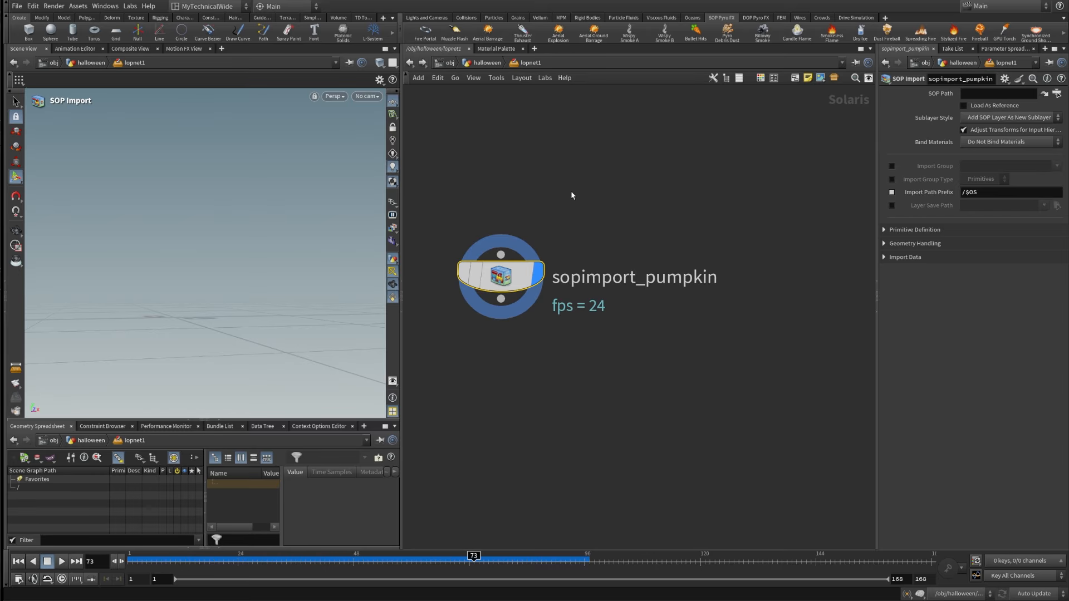
- Set the pumpkin import's SOP Path to OUT_render_pumpkin inside the halloween geometry object
left_click_drag(877, 334, 724, 334)
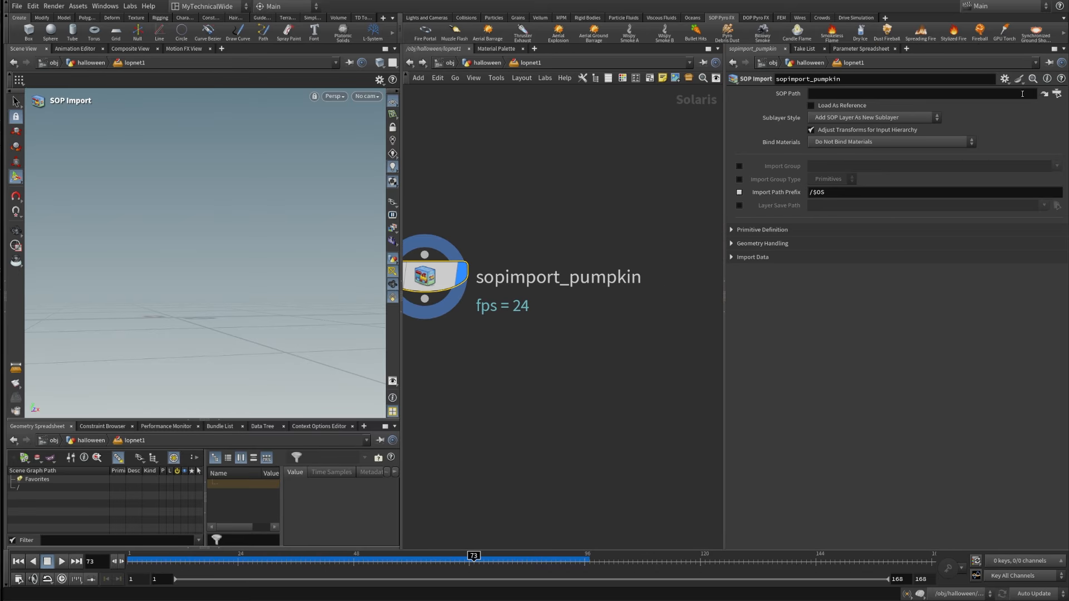
left_click(1057, 94)
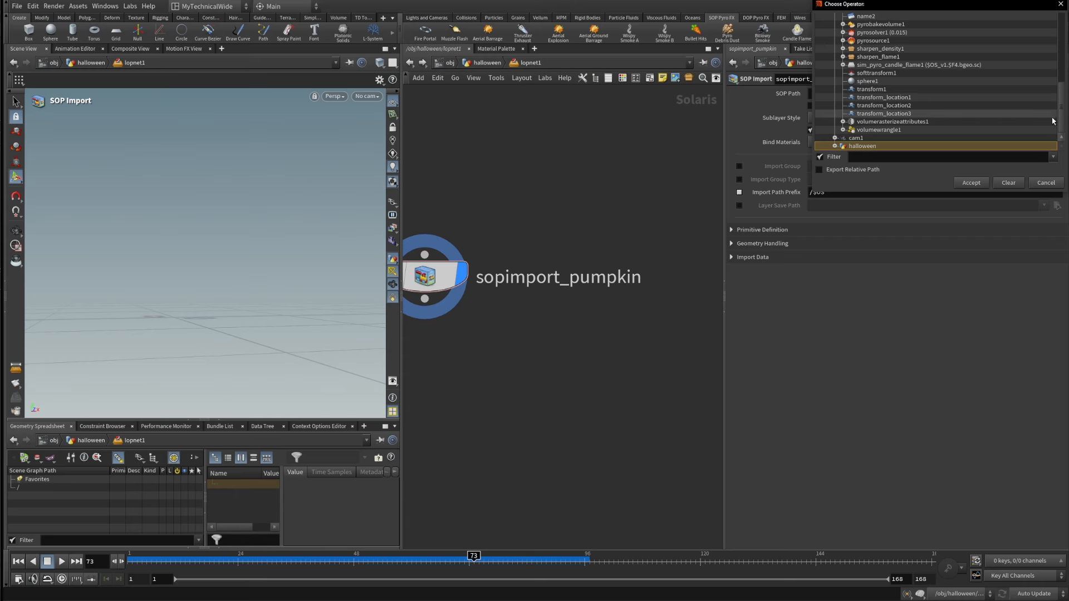
scroll(919, 35, "up", 10)
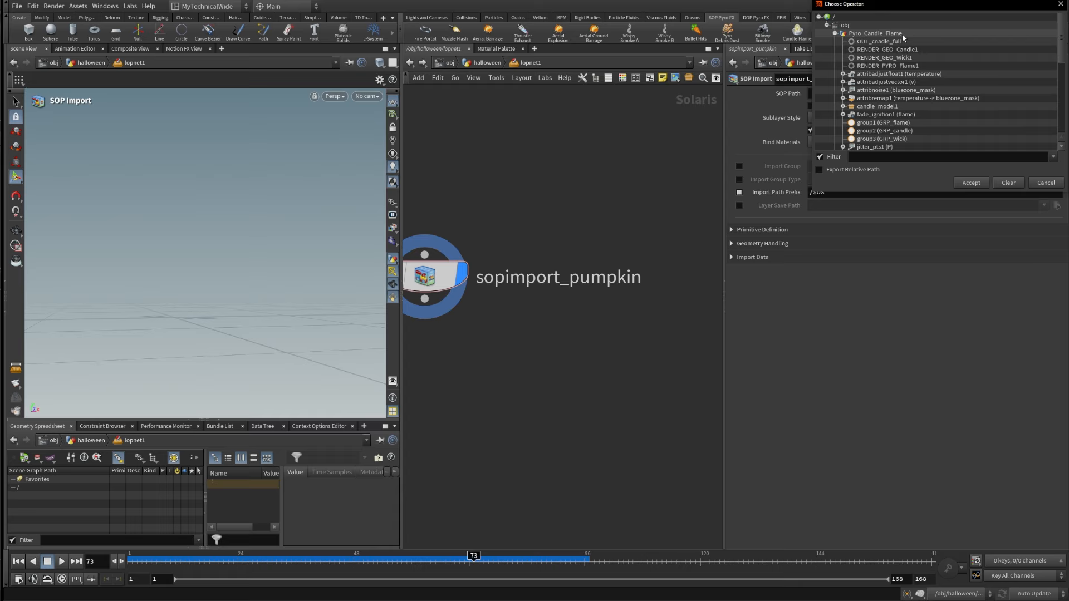
left_click(834, 33)
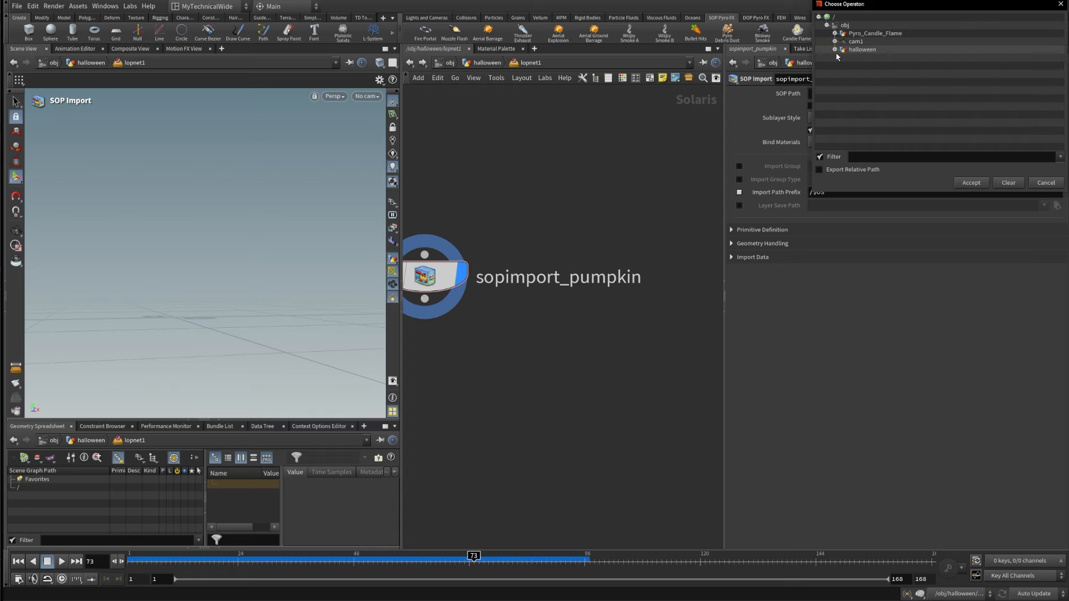
left_click(834, 49)
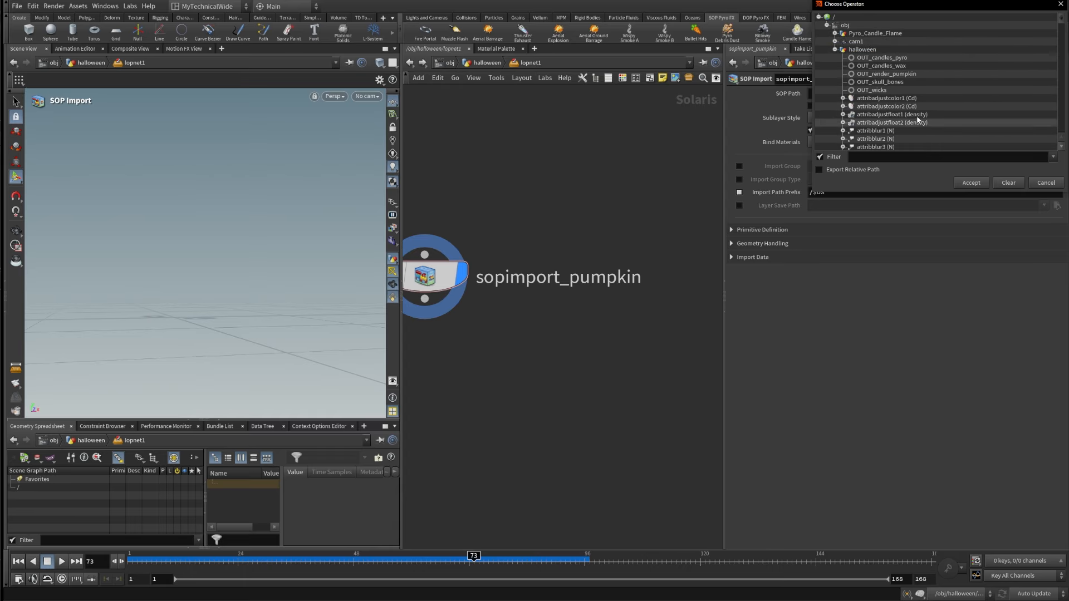
left_click(886, 74)
left_click(970, 182)
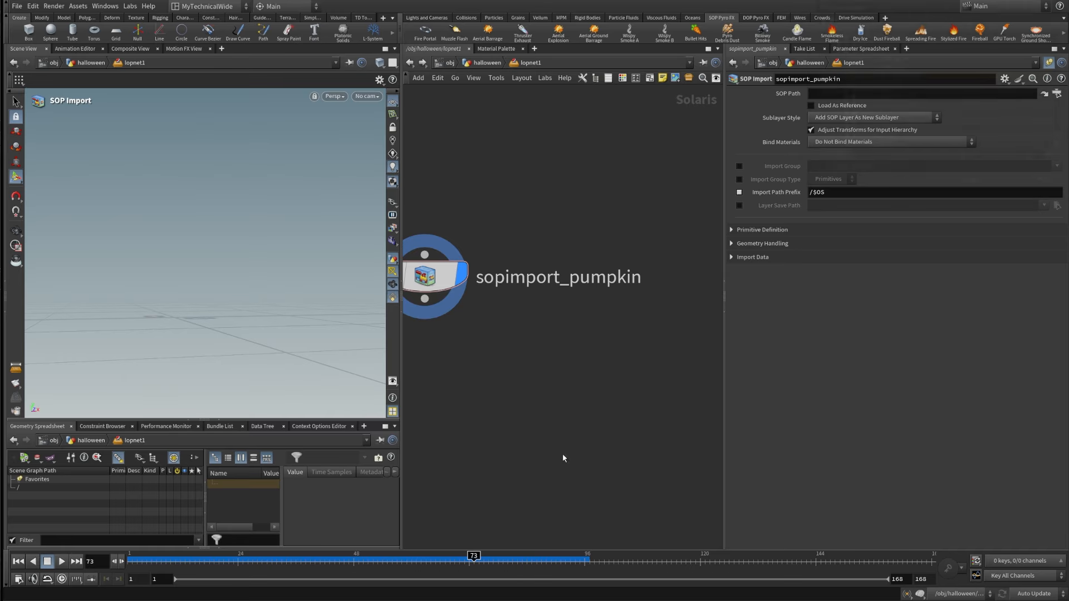
middle_click_drag(505, 407, 576, 404)
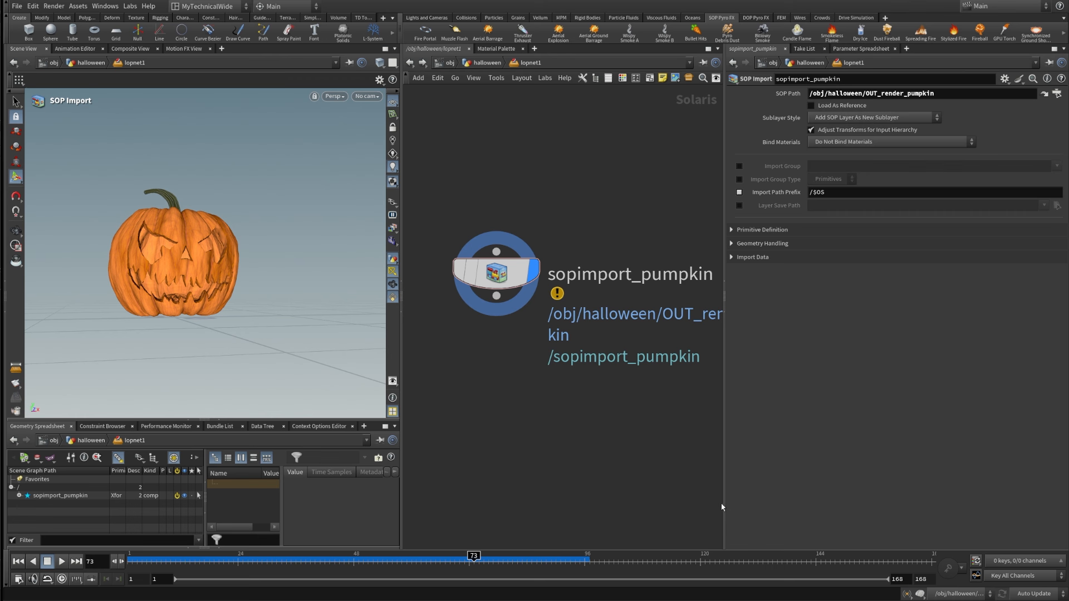
- Widen the network editor again and create a new camera from the current viewport view
left_click_drag(723, 507, 869, 506)
scroll(702, 468, "down", 2)
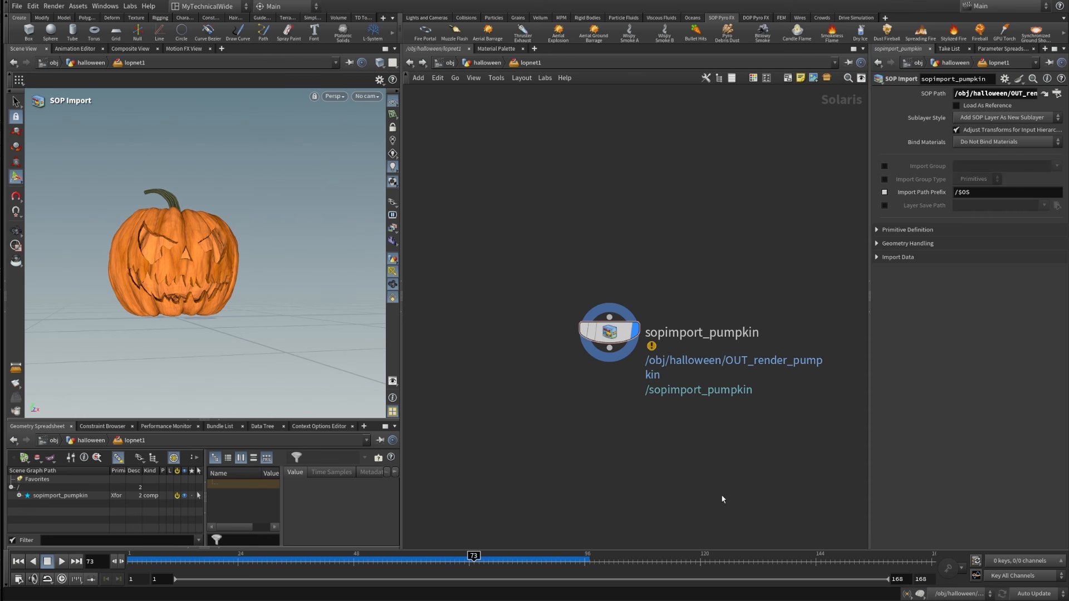
middle_click_drag(722, 499, 636, 439)
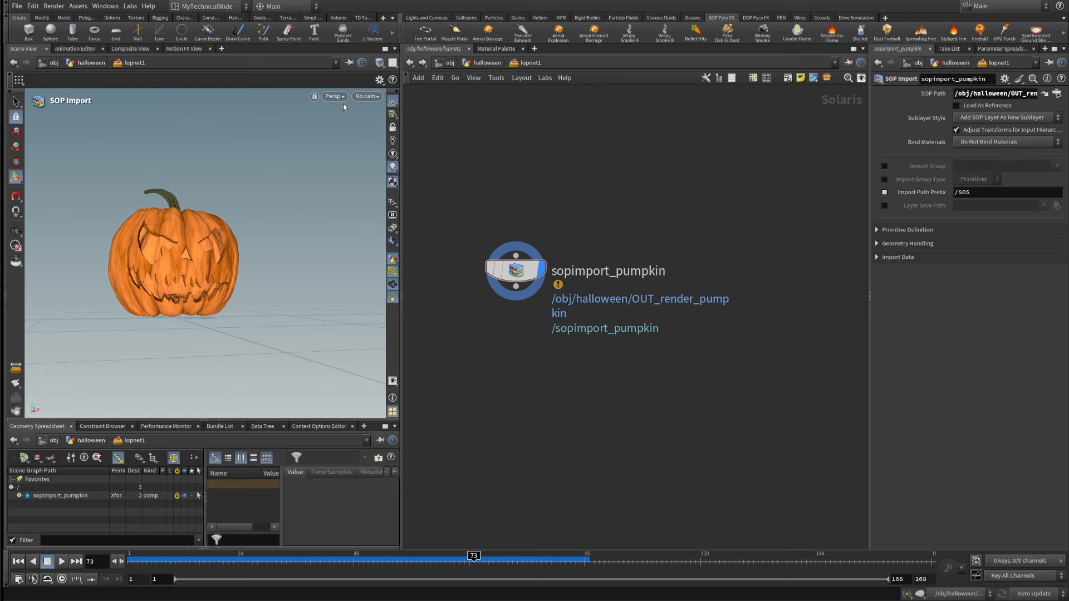
left_click(367, 99)
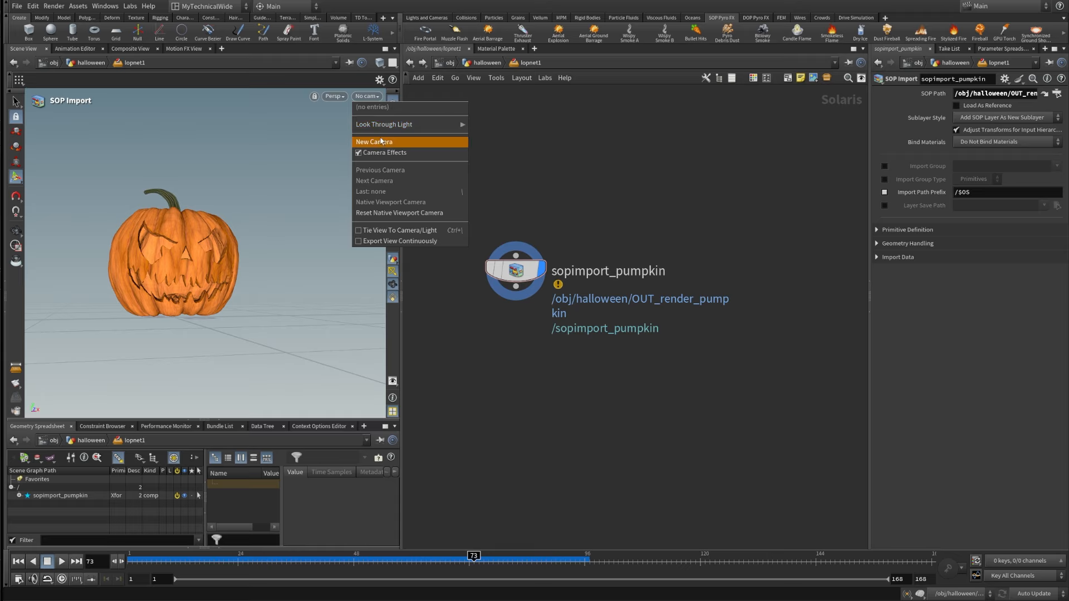
left_click(390, 141)
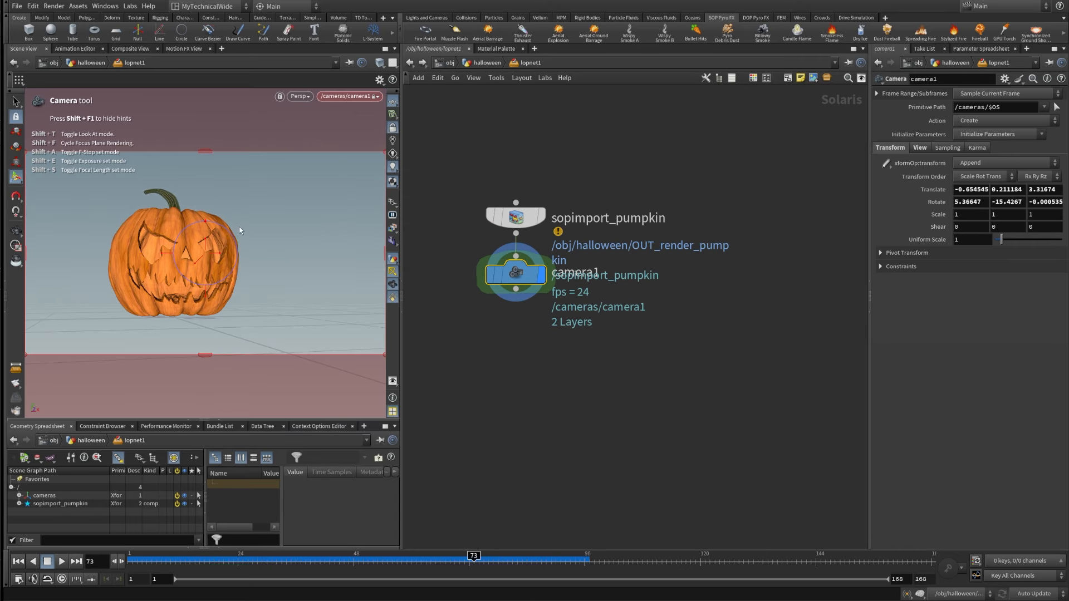
- Look at the original scene in the halloween geometry network, and return to the LOP network
left_click(493, 65)
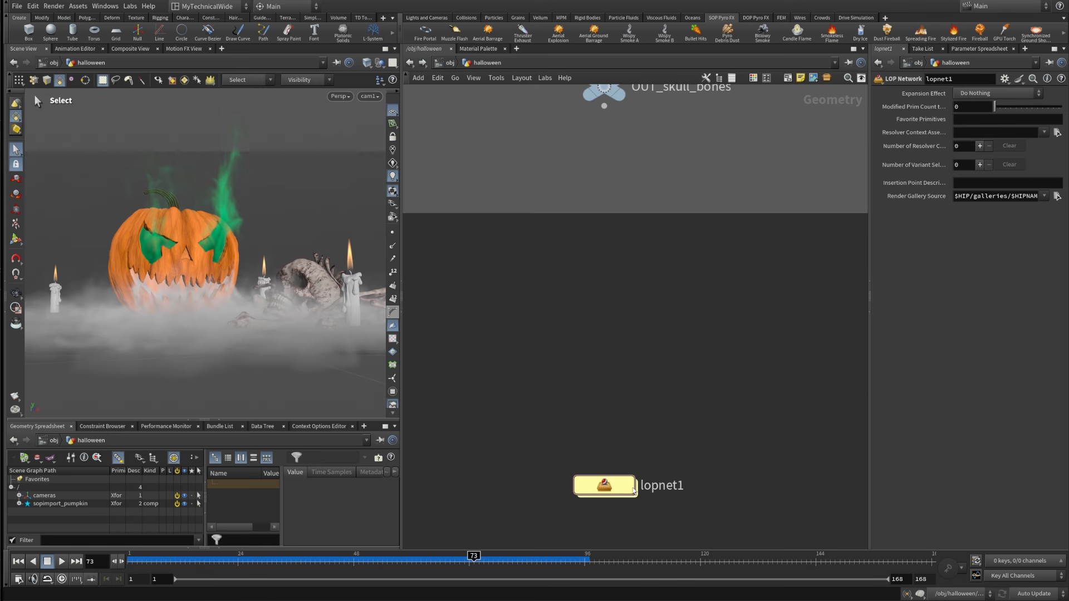
double_click(616, 486)
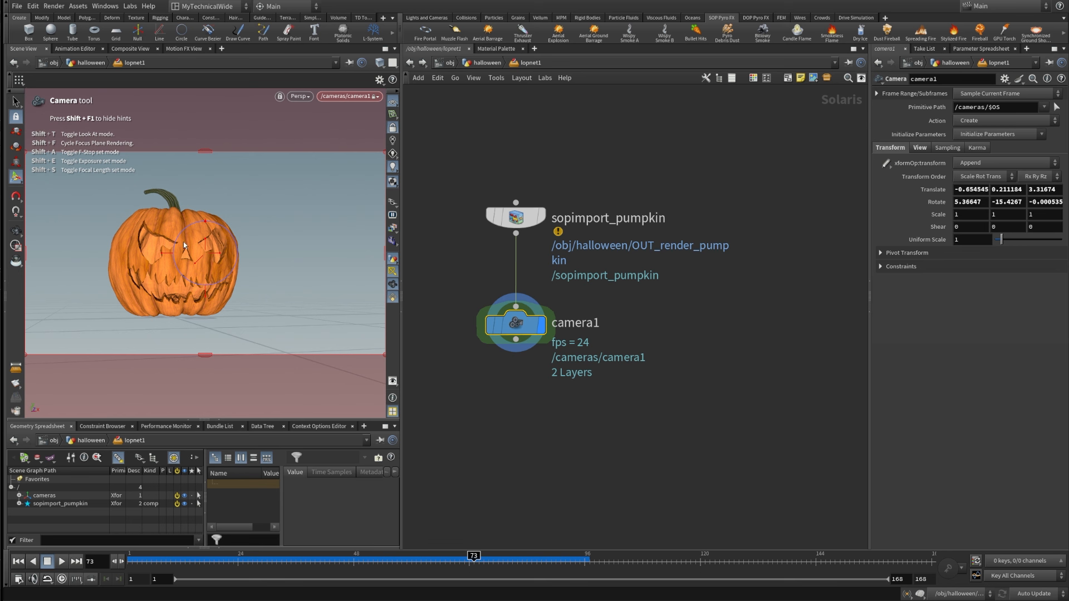
- Move the camera node well below sopimport_pumpkin, line both nodes up vertically, and widen the parameter pane
left_click_drag(530, 324, 530, 511)
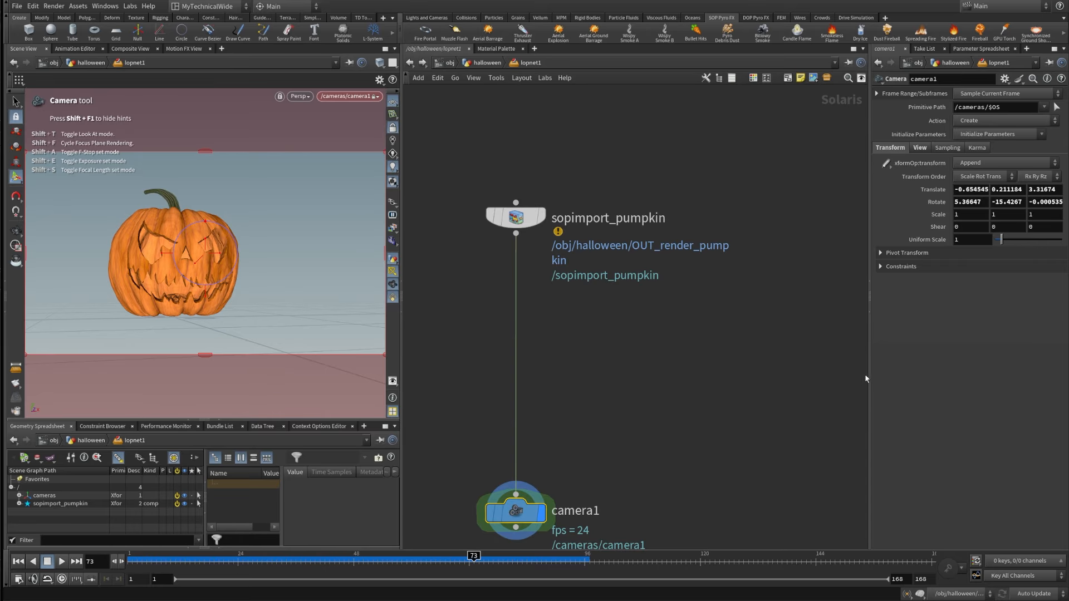
left_click_drag(866, 378, 765, 380)
key("h")
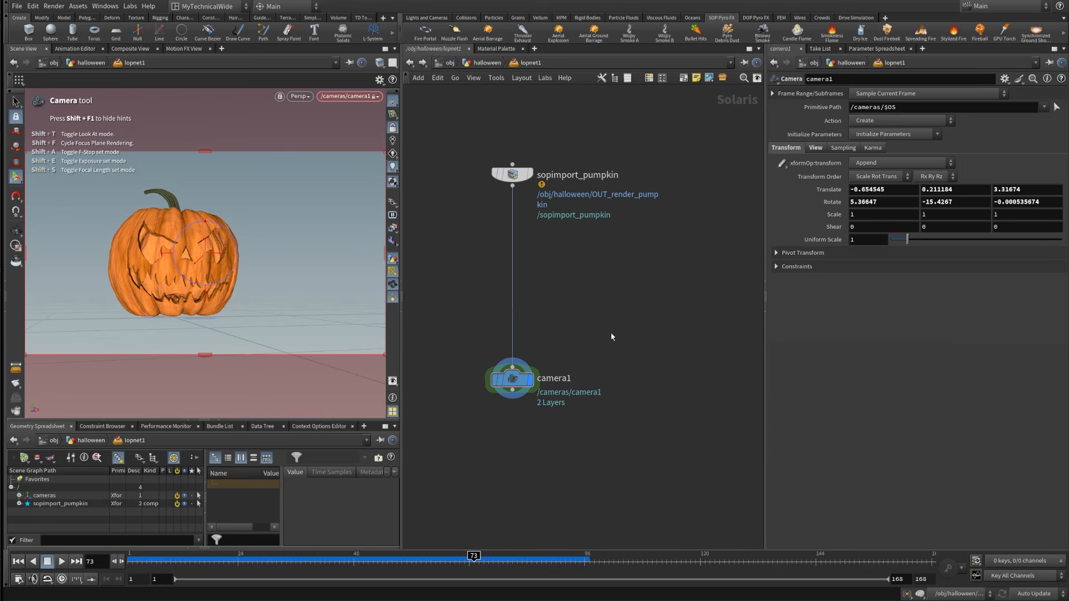
left_click_drag(596, 291, 494, 446)
left_click_drag(512, 379, 469, 418)
middle_click_drag(517, 338, 519, 425)
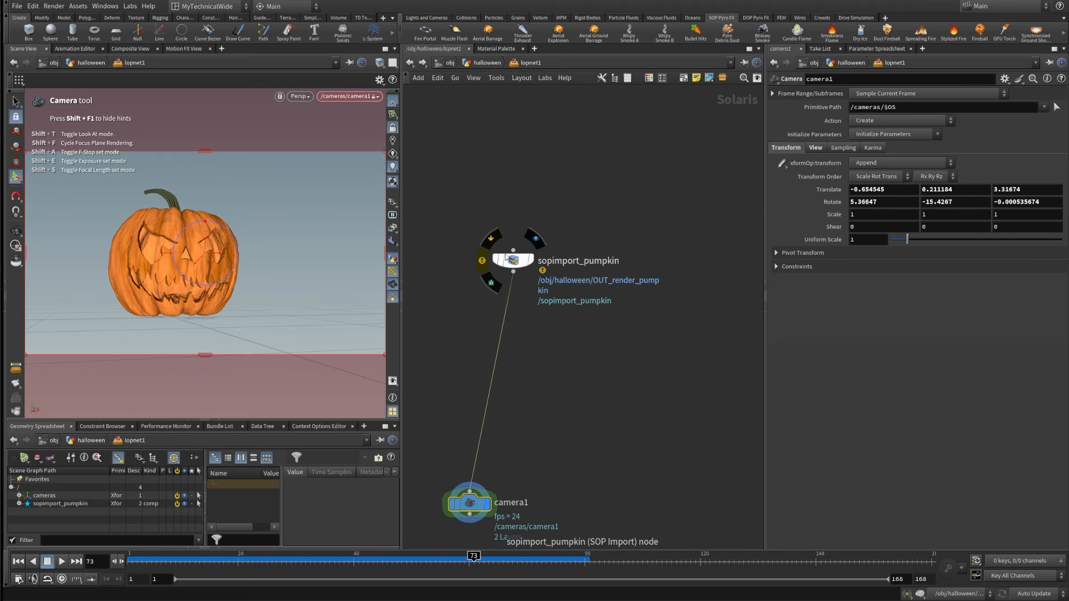
left_click_drag(513, 260, 469, 231)
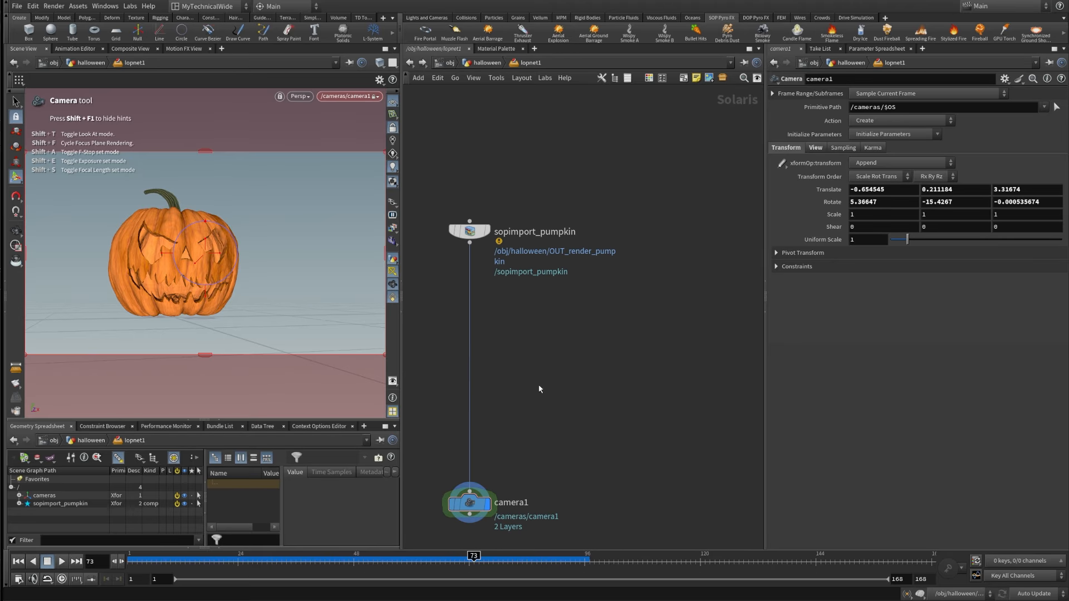
- Insert a Merge node on the wire between sopimport_pumpkin and camera1, and shift the pumpkin import node to the left of it
key("Tab")
type("mer")
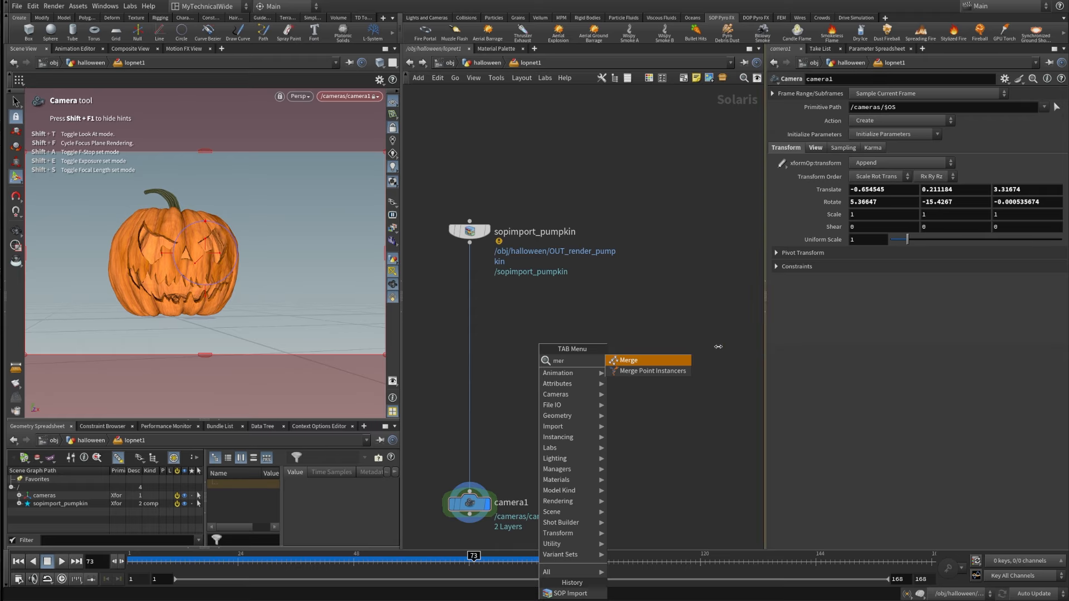
left_click(668, 370)
left_click(470, 421)
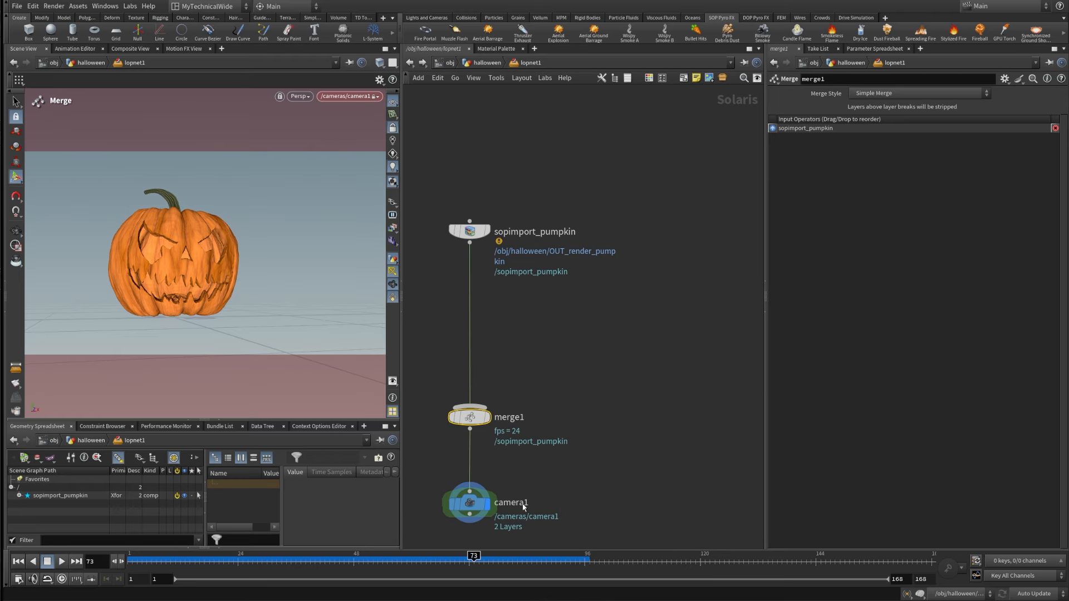
mouse_move(485, 425)
left_mouse_down()
mouse_move(501, 427)
mouse_move(485, 426)
left_mouse_up()
middle_click_drag(527, 349, 570, 442)
left_click_drag(502, 335, 457, 335)
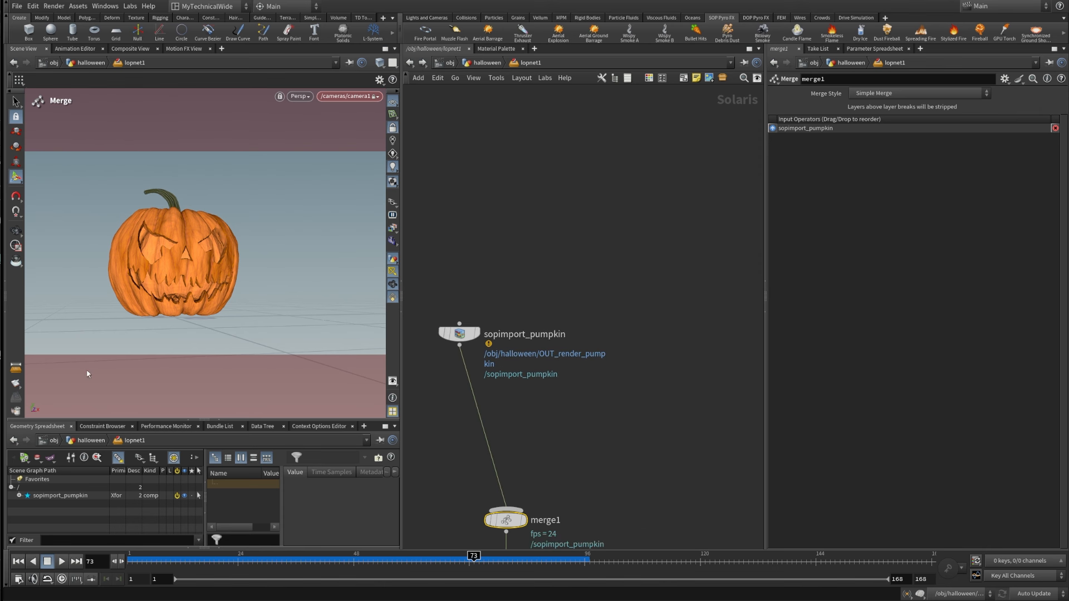
- Add a SOP Import node above merge1, beside sopimport_pumpkin, and name it sopimport_bones
middle_click_drag(596, 412, 590, 362)
left_click(619, 221)
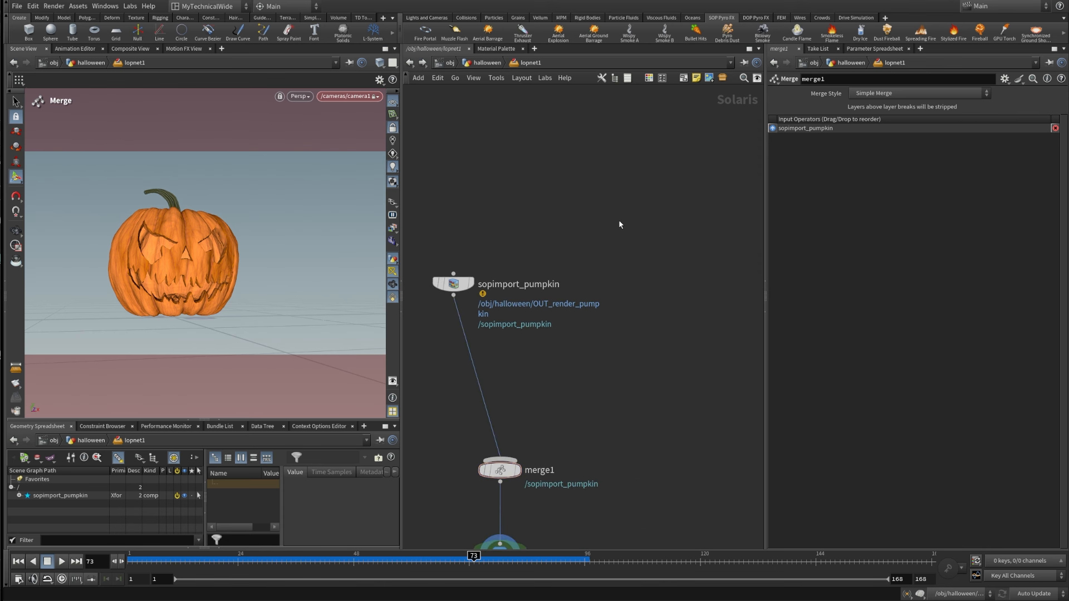
key("Tab")
type("sopimp")
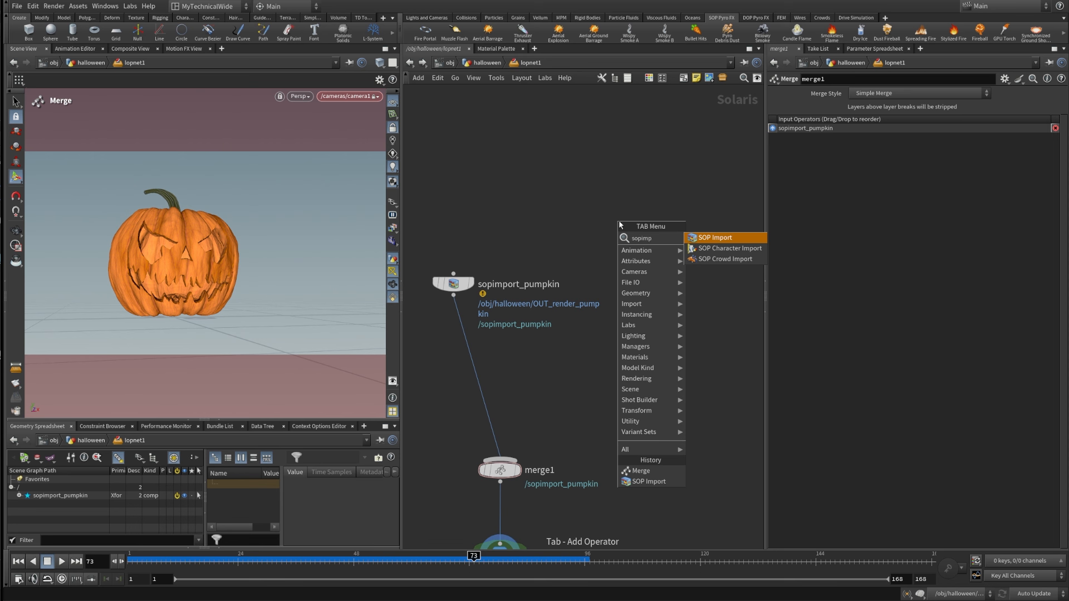
type("b")
left_click(747, 237)
left_click(564, 254)
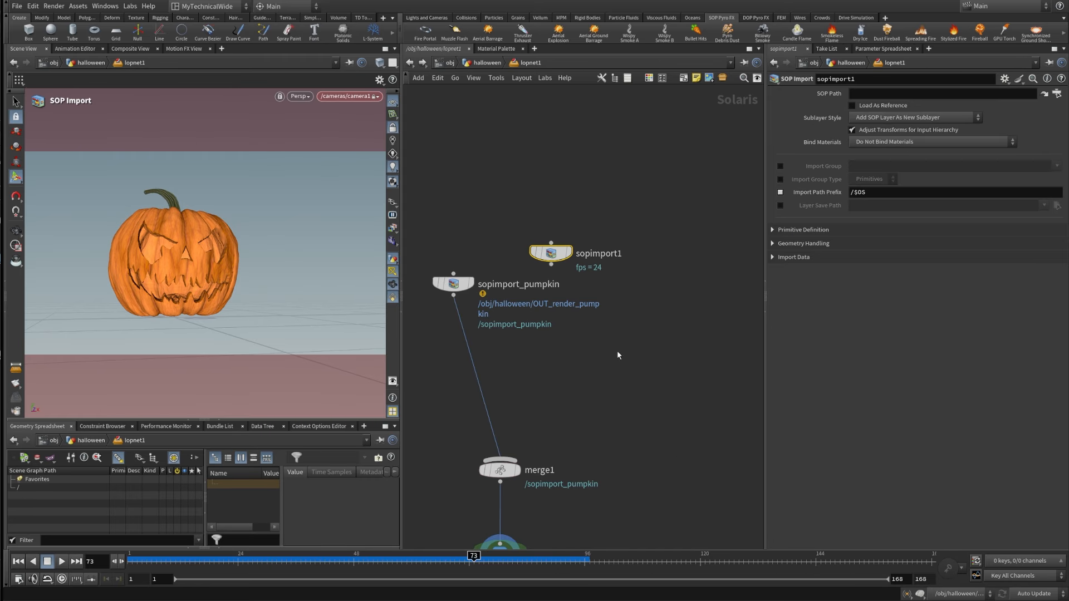
double_click(613, 256)
key("BackSpace")
type("_bones")
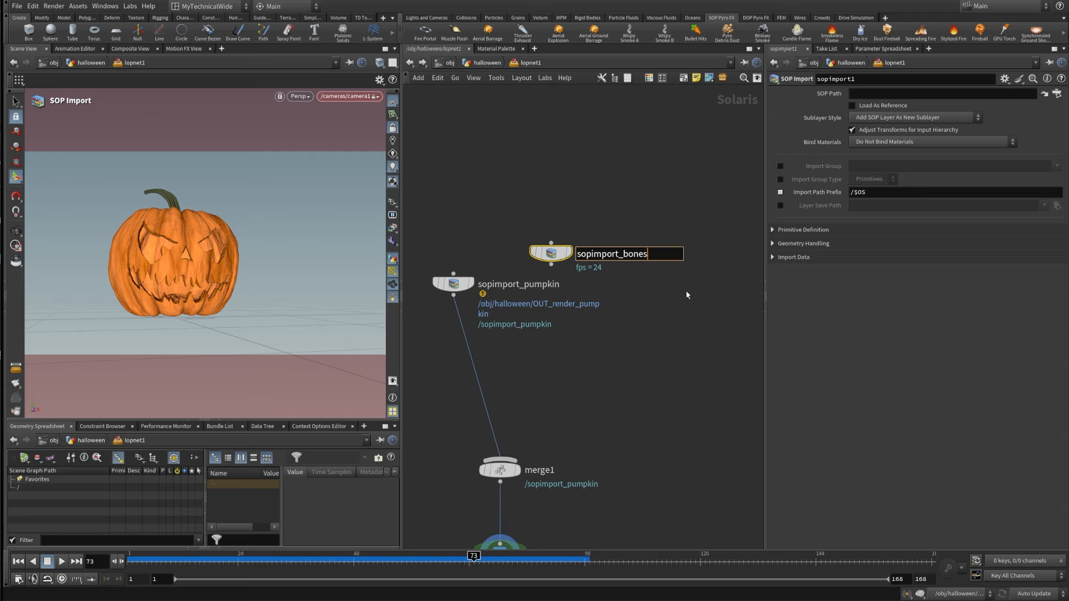
key("Return")
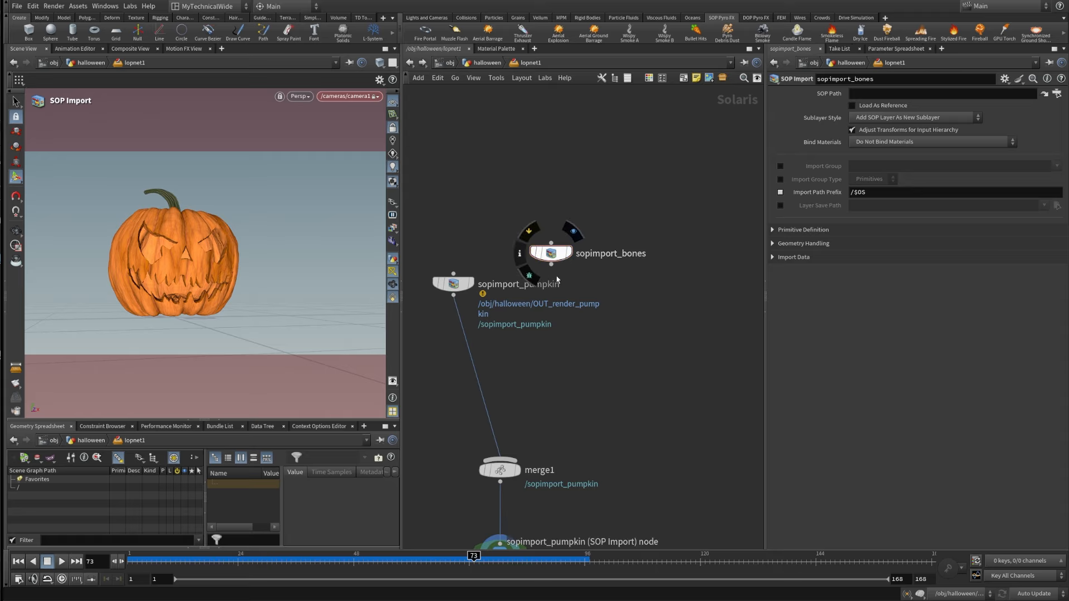
- Wire sopimport_bones into merge1 and set its SOP path to /obj/halloween/OUT_skull_bones
mouse_move(551, 264)
left_mouse_down()
mouse_move(544, 391)
mouse_move(503, 460)
left_mouse_up()
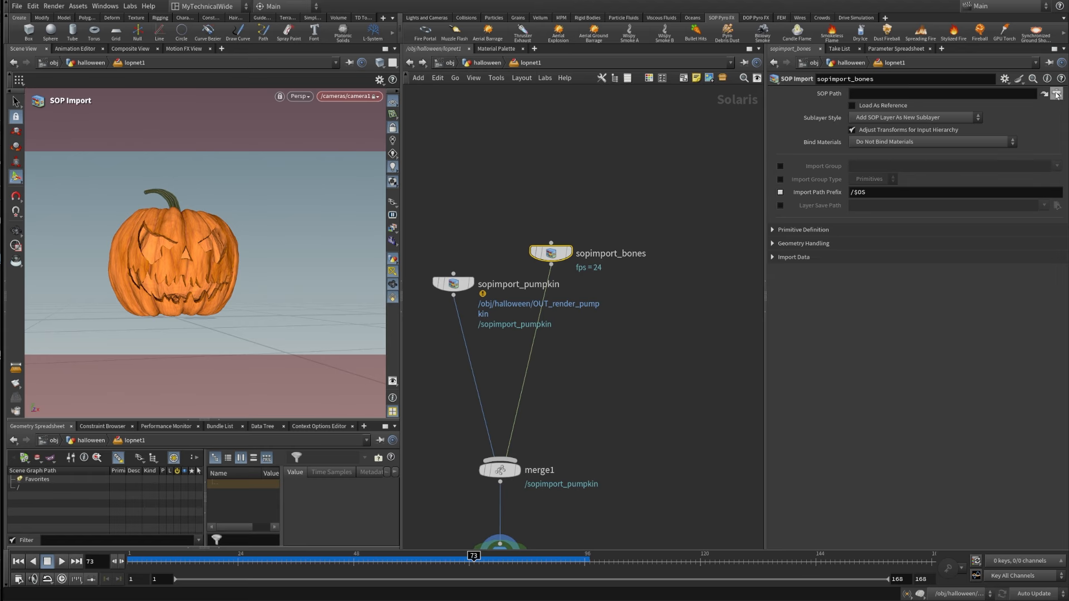
left_click(1057, 93)
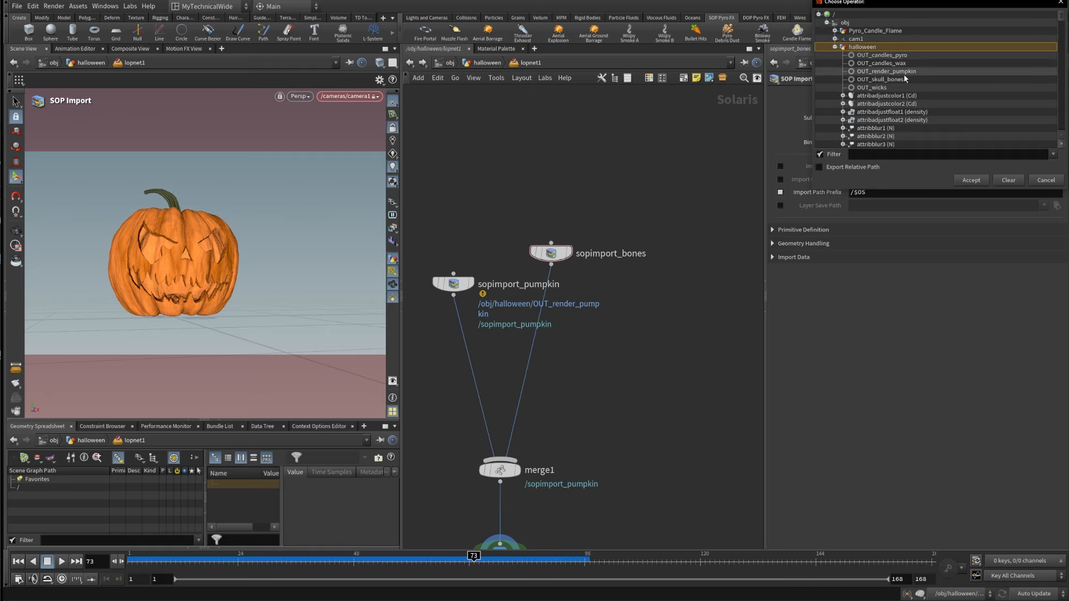
left_click(899, 79)
left_click(971, 180)
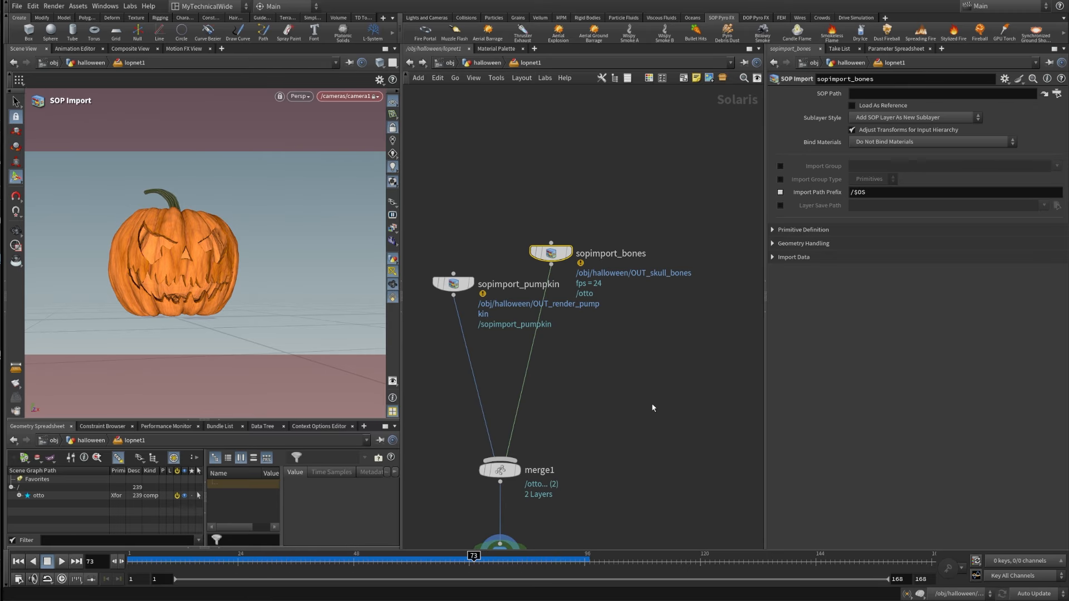
middle_click_drag(646, 384, 612, 356)
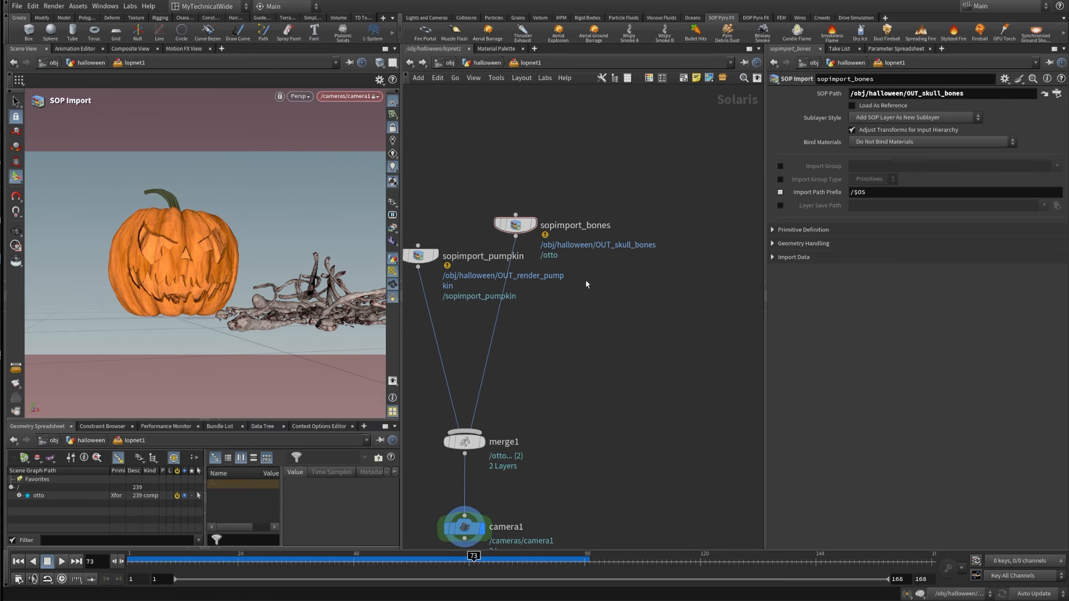
- Set the display flag on the OUT_skull_bones null in the halloween geometry network, and return to lopnet1
left_click_drag(630, 275, 478, 161)
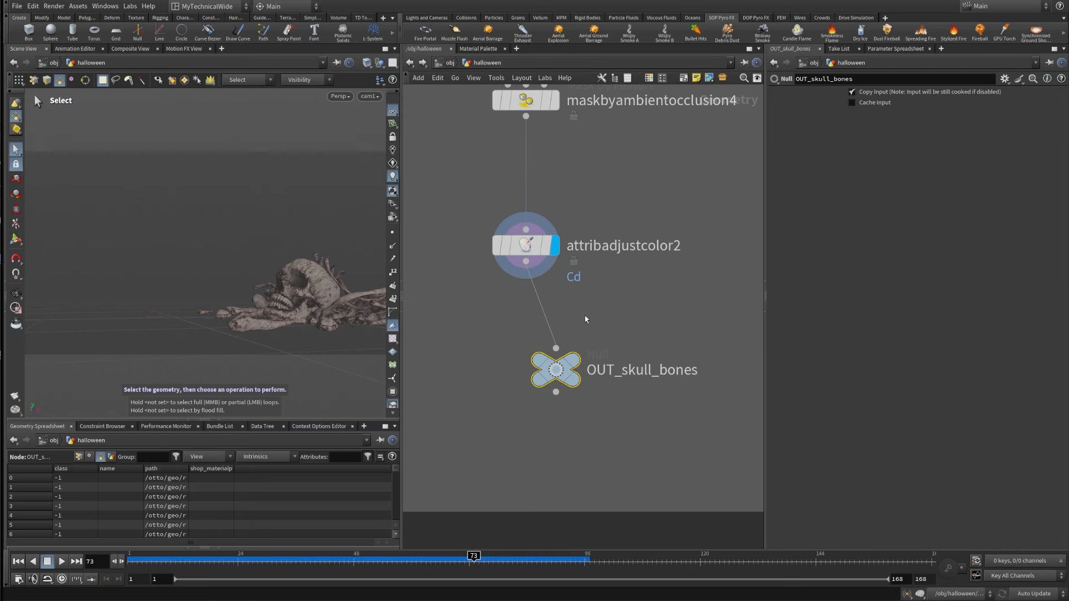
left_click(579, 357)
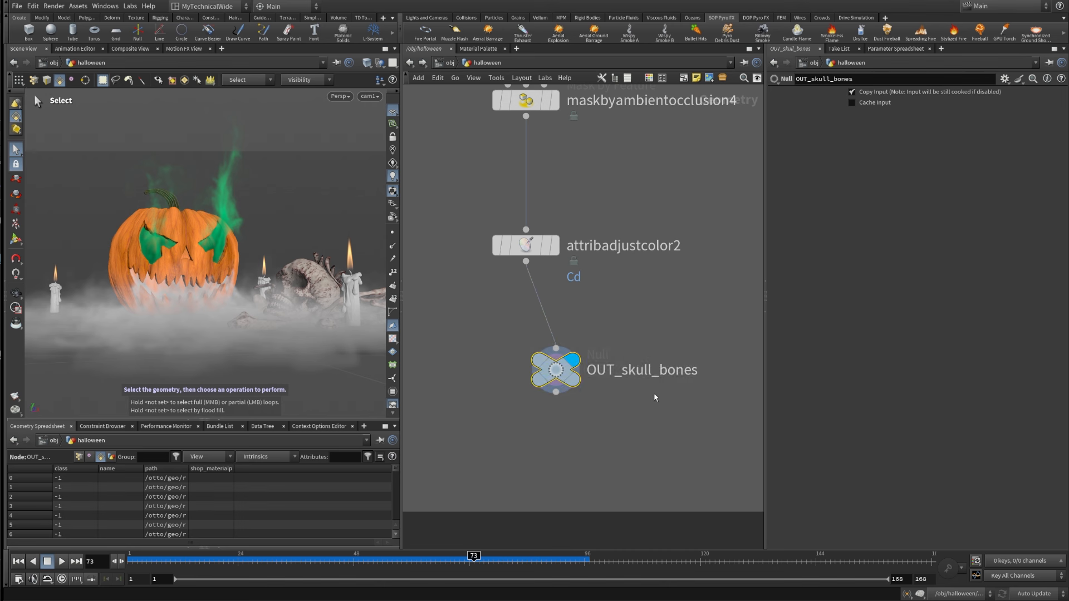
scroll(654, 397, "down", 5)
scroll(640, 385, "down", 2)
middle_click_drag(639, 384, 617, 206)
scroll(640, 354, "up", 2)
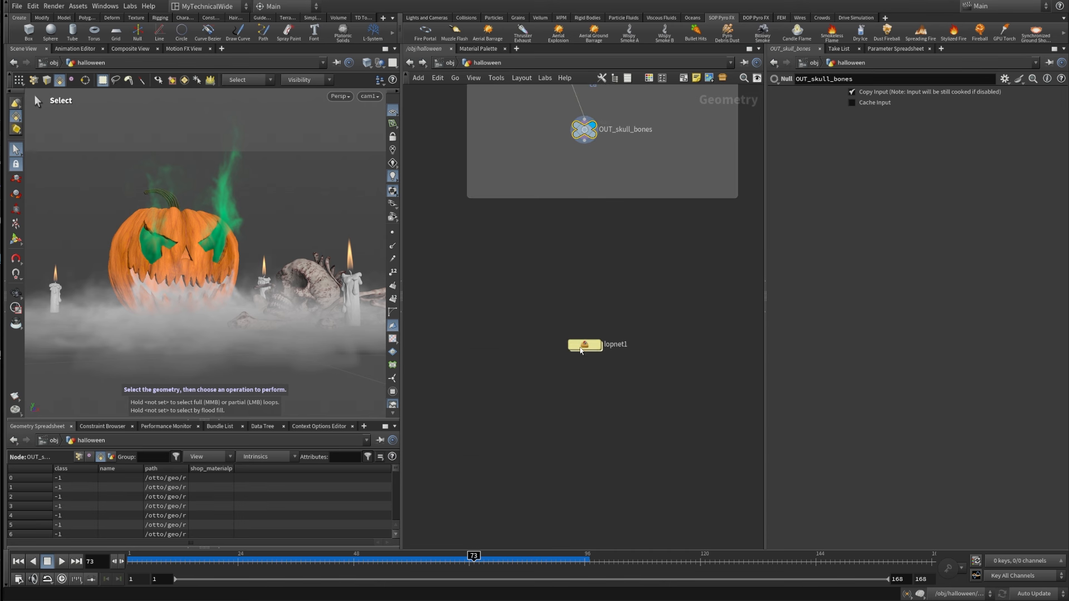
double_click(580, 345)
middle_click_drag(565, 408, 634, 251)
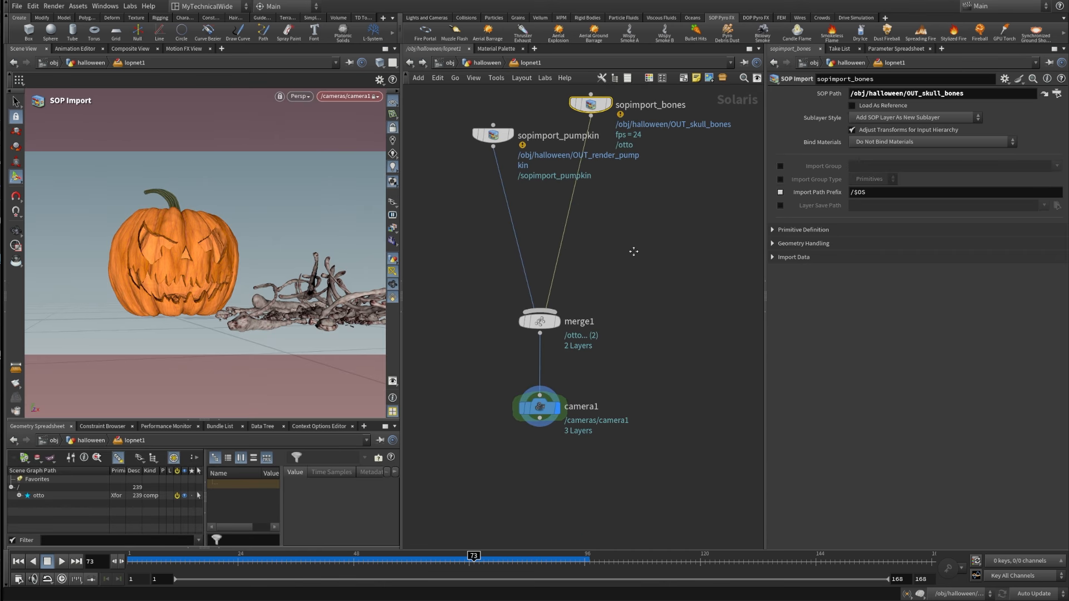
- Spread out the node layout by moving camera1 further below merge1 and sopimport_pumpkin further to the left
left_click_drag(548, 406, 554, 472)
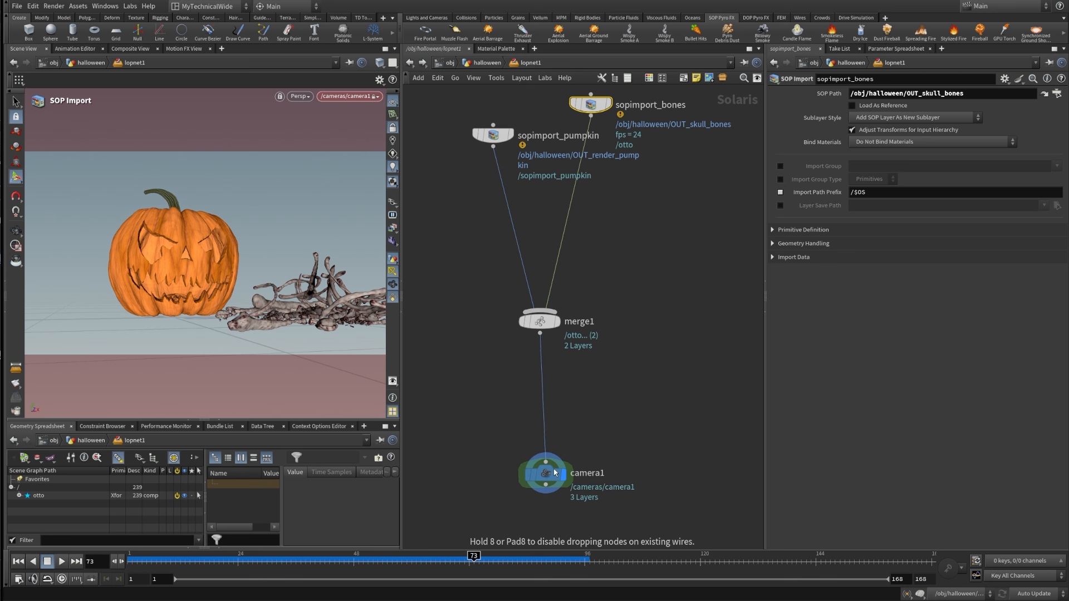
middle_click_drag(559, 362, 585, 531)
left_click_drag(510, 305, 460, 304)
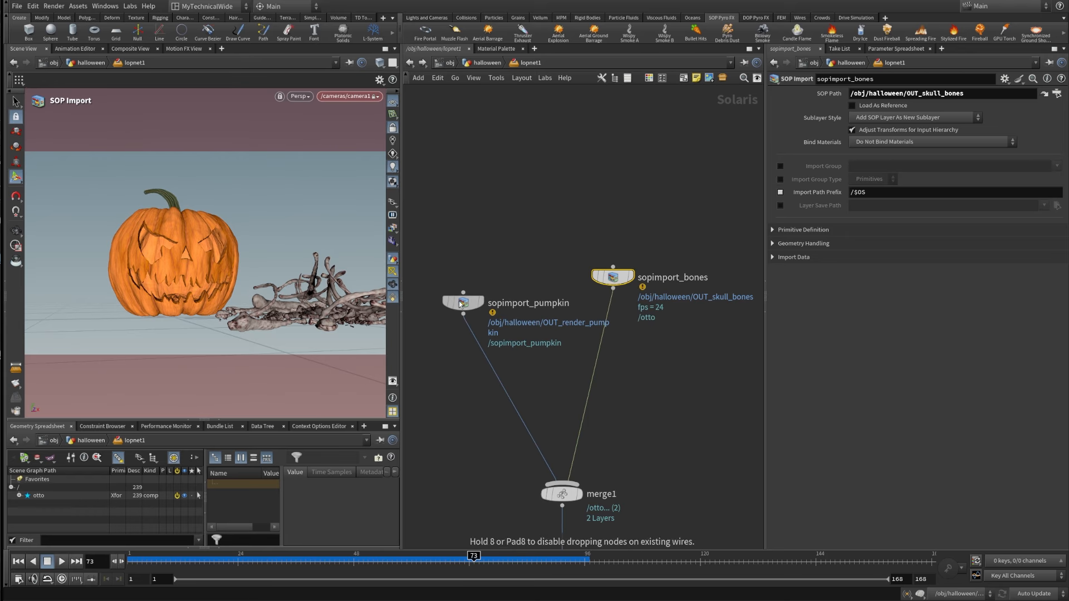
middle_click_drag(638, 429, 651, 191)
- Look at the View parameters of camera1, and move the camera node further down and to the left of merge1
left_click_drag(494, 370, 649, 437)
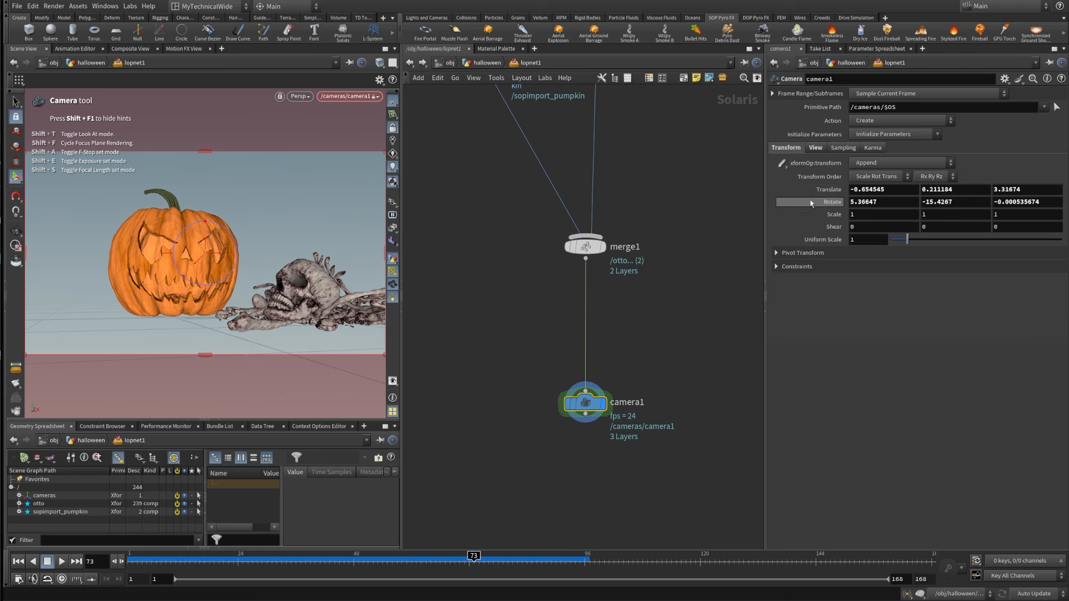
left_click(816, 147)
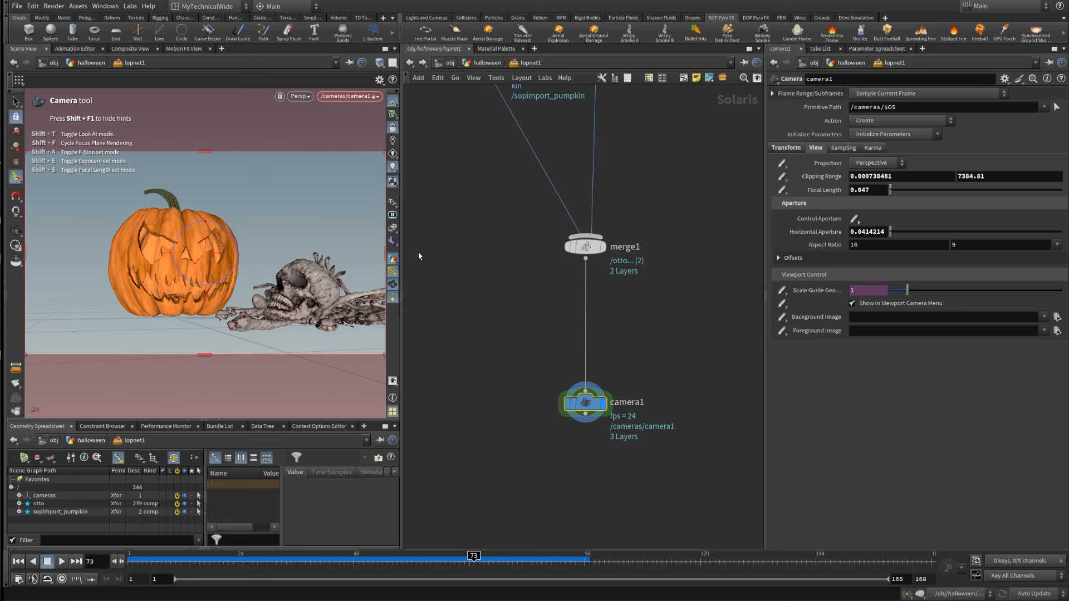
left_click(620, 388)
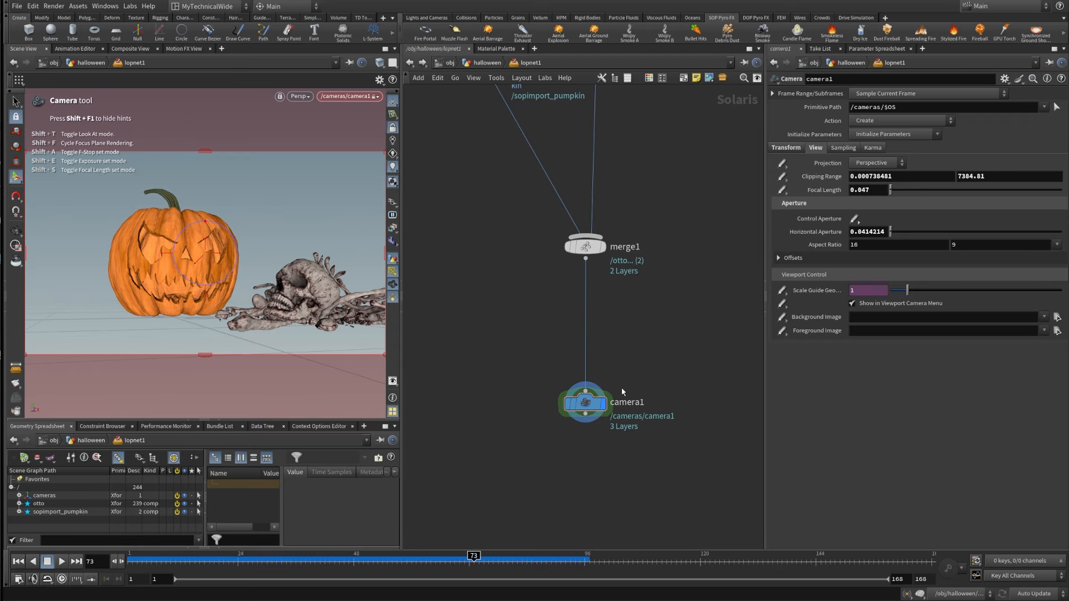
left_click_drag(528, 397, 623, 470)
left_click_drag(585, 402, 532, 474)
- Add a Grid node to the LOP network, just below and to the right of sopimport_bones
middle_click_drag(646, 169, 592, 413)
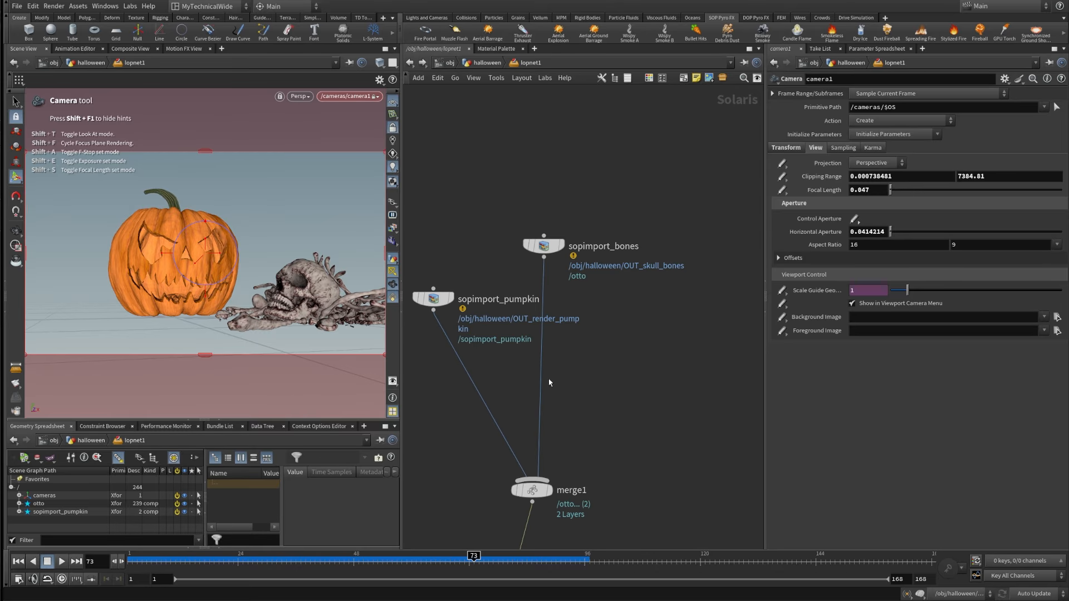
key("Tab")
mouse_move(672, 383)
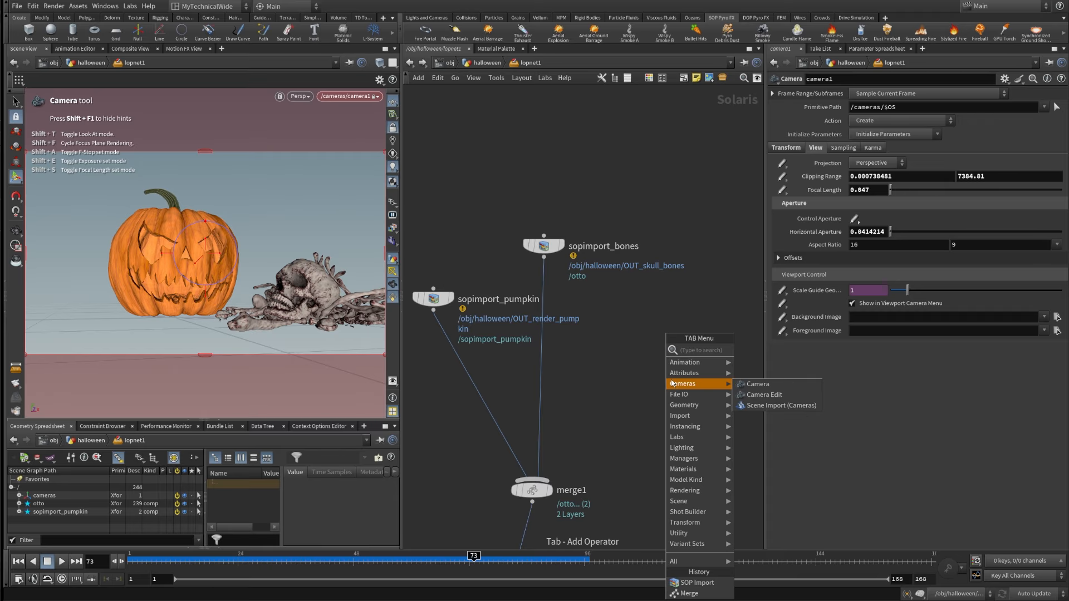
type("grid")
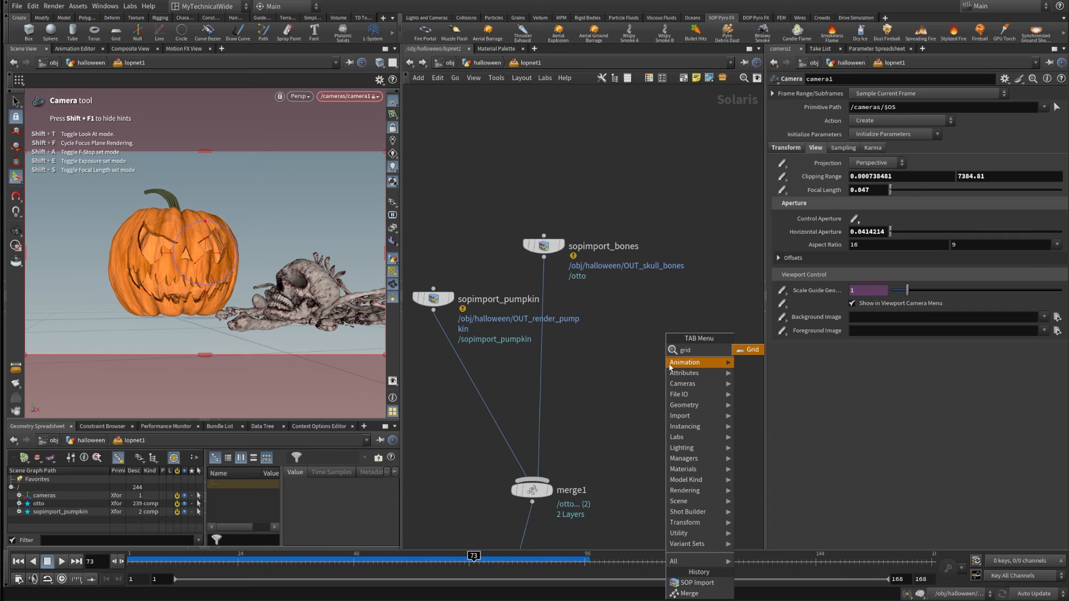
left_click(744, 349)
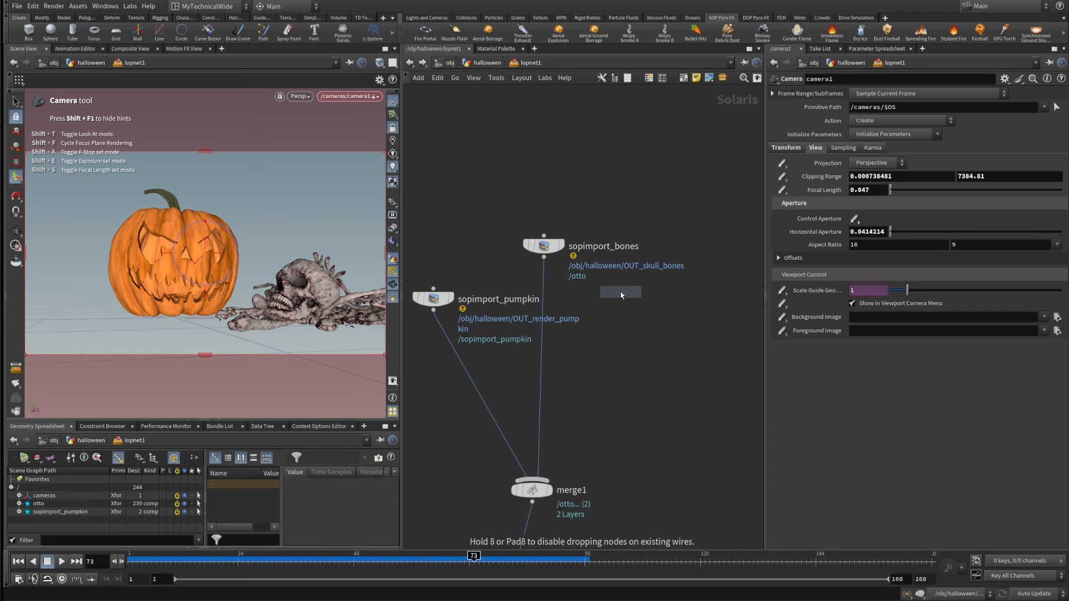
left_click(620, 295)
- Rename the grid node to grid_ground and wire its output into merge1
double_click(660, 301)
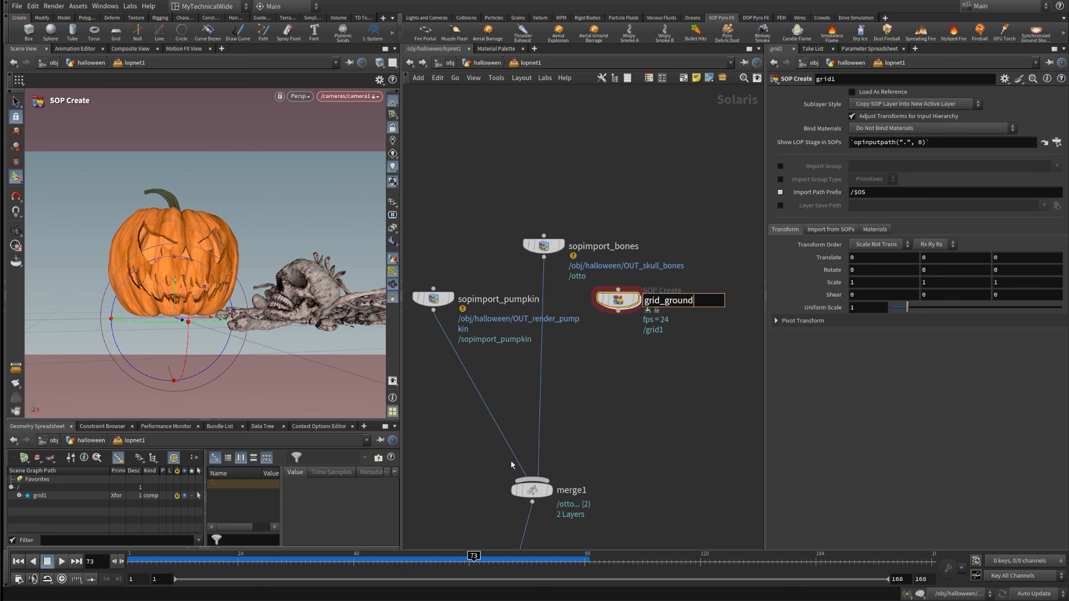
key("Return")
left_click_drag(619, 312, 532, 479)
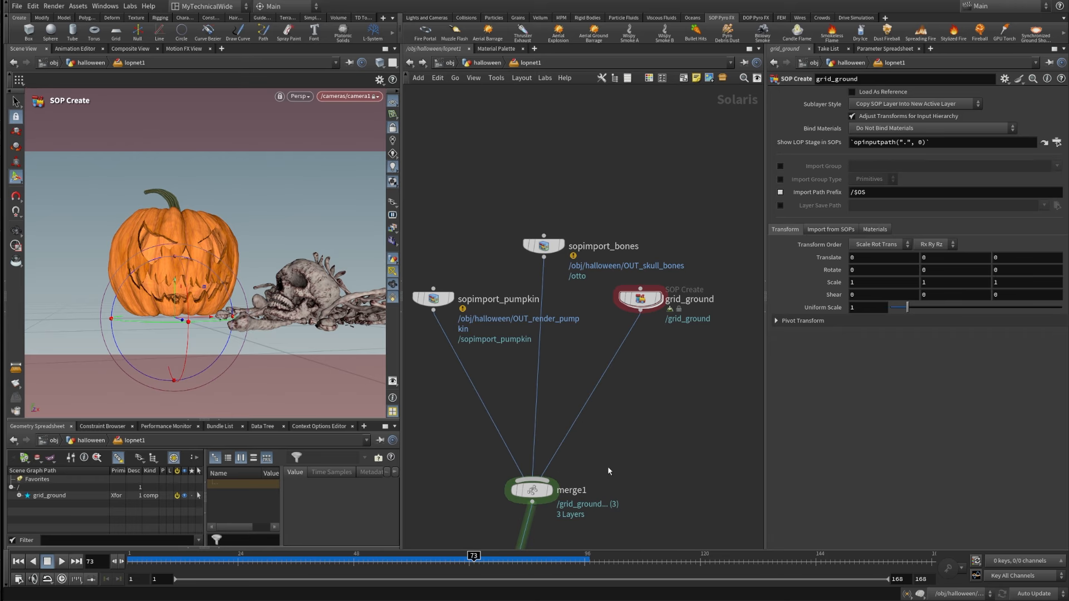
- Line up sopimport_pumpkin, sopimport_bones and grid_ground in one horizontal row above merge1
scroll(636, 424, "down", 5)
scroll(575, 338, "up", 5)
left_click_drag(538, 406, 518, 366)
middle_click_drag(518, 366, 480, 378)
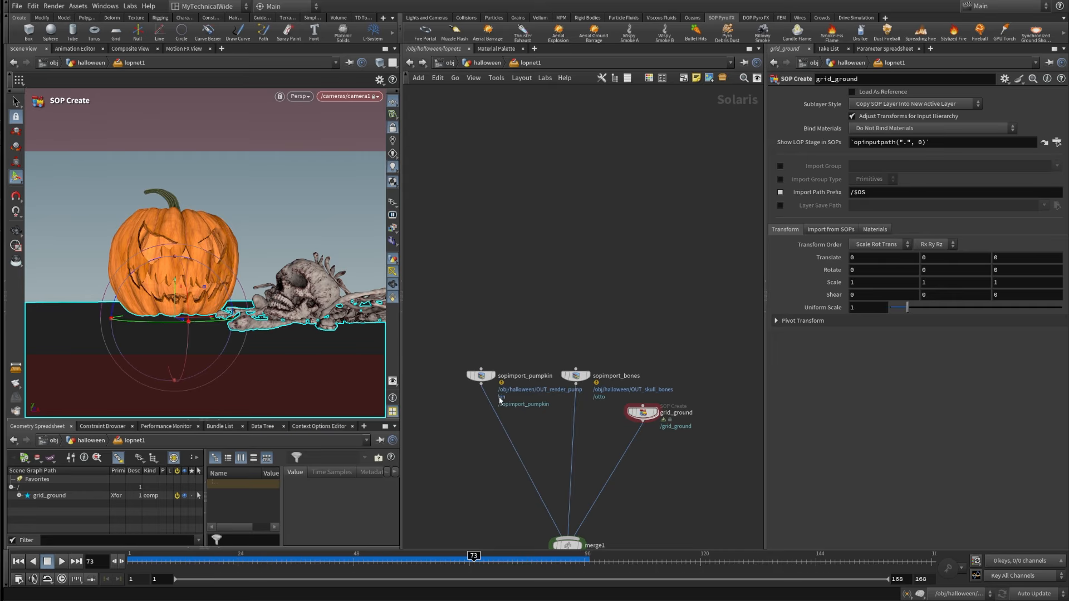
middle_click_drag(610, 420, 490, 448)
left_click_drag(518, 442, 550, 407)
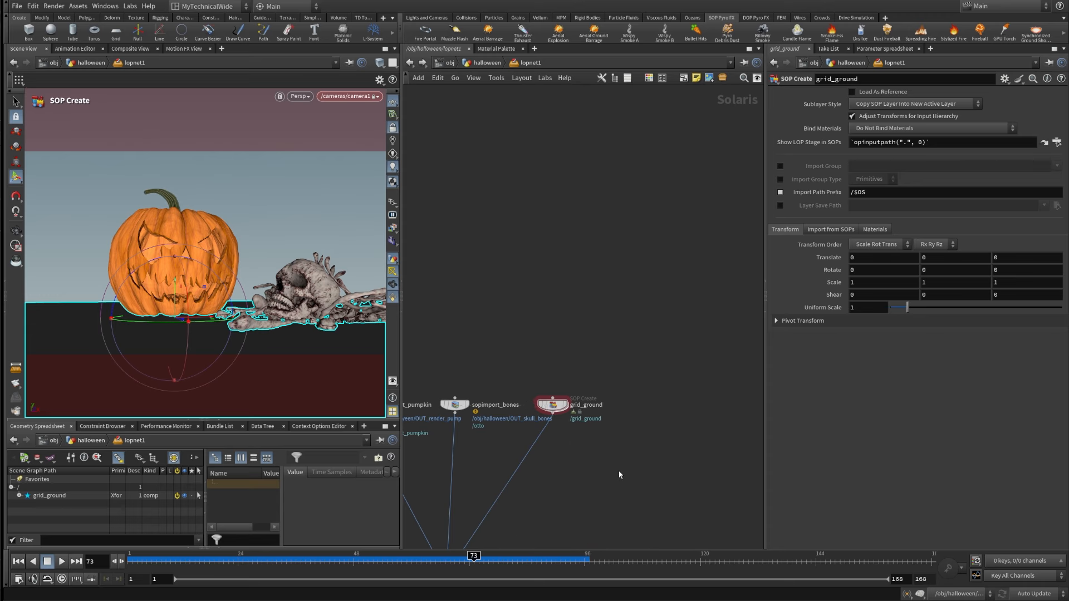
- Switch the viewport to the Select tool and move camera1 further below merge1
middle_click_drag(584, 504, 702, 355)
scroll(701, 355, "down", 3)
left_click_drag(653, 199, 426, 405)
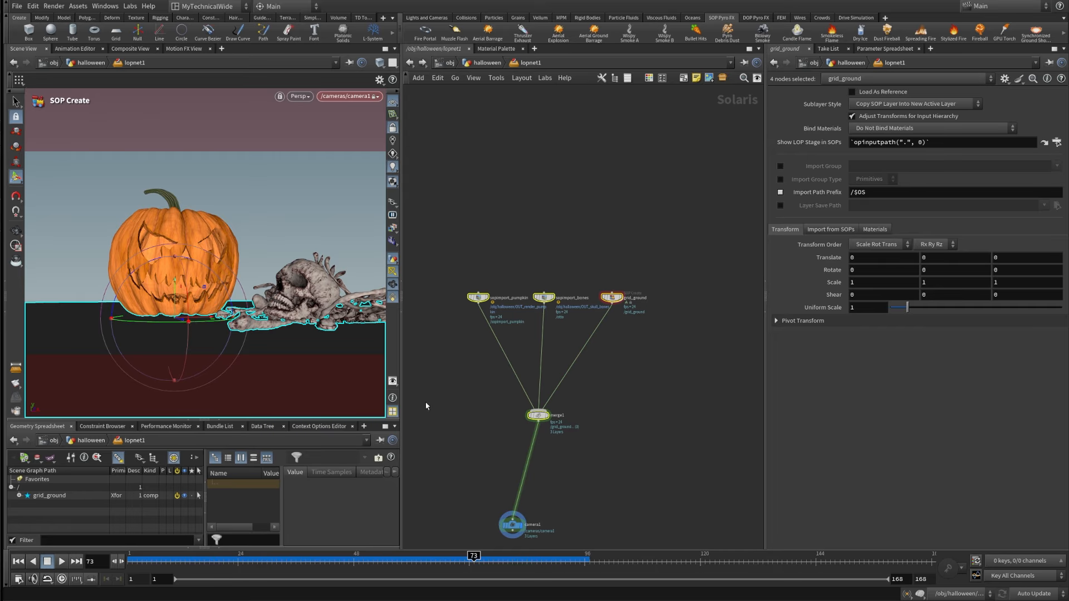
left_click(645, 176)
key("s")
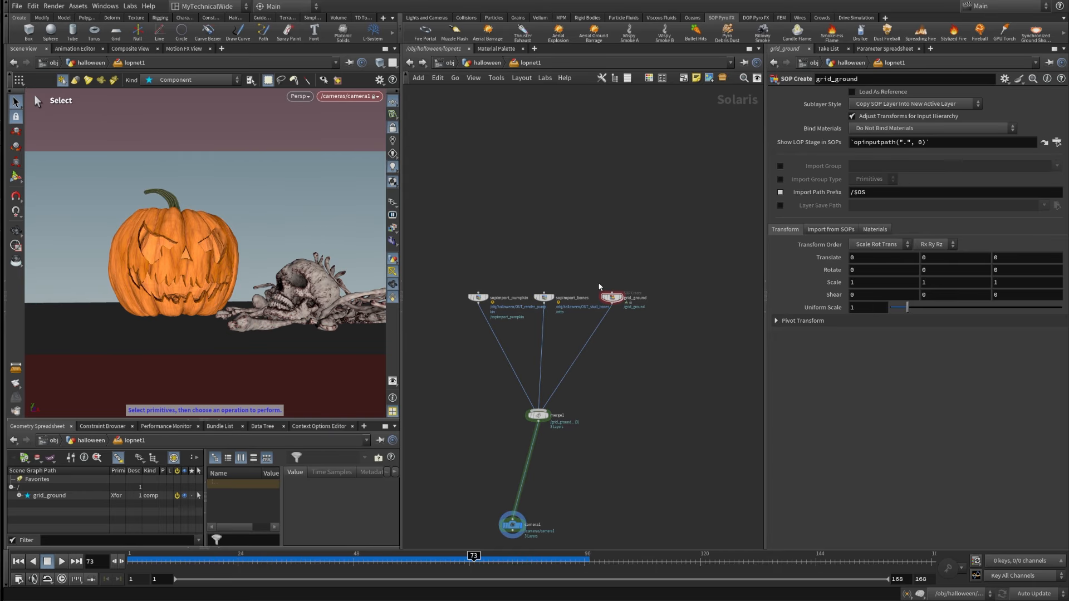
middle_click_drag(598, 234, 540, 177)
middle_click_drag(506, 449, 507, 329)
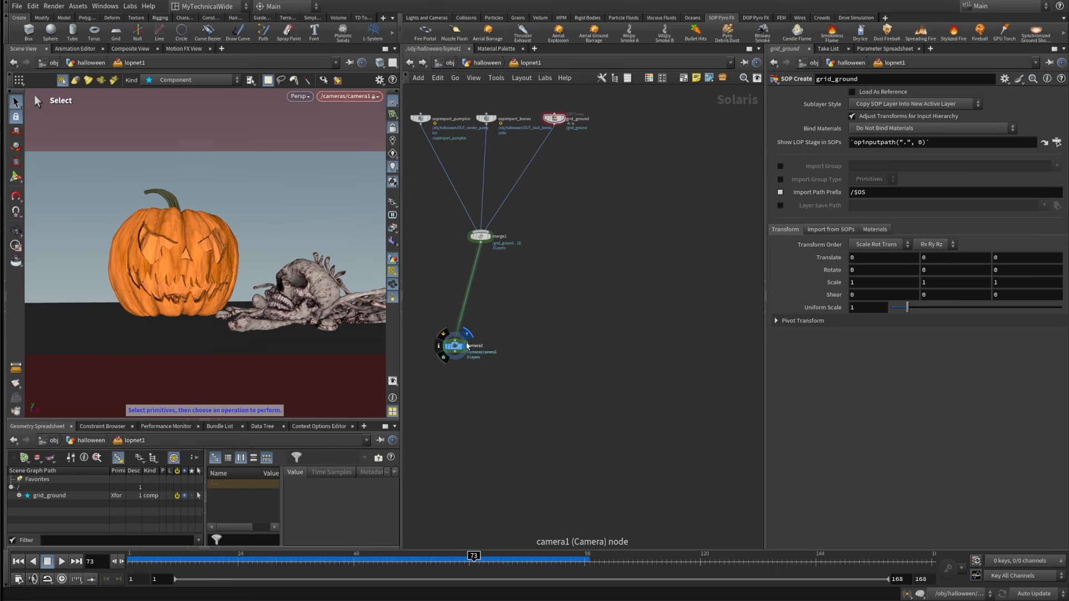
left_click_drag(457, 353, 446, 407)
middle_click_drag(540, 241, 571, 394)
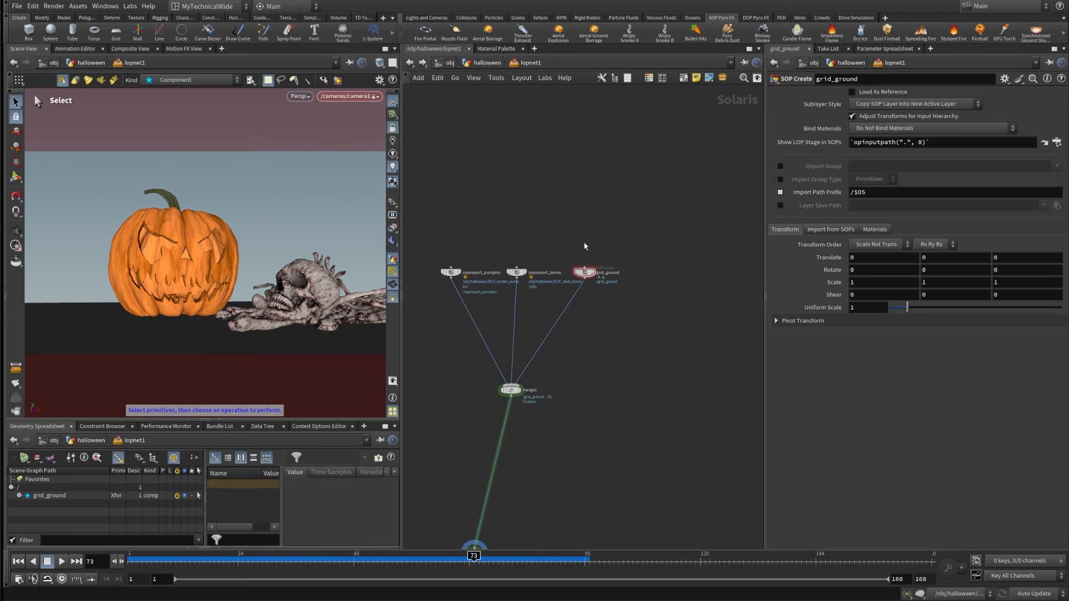
- Add a SOP Import node to the LOP network, in the empty space above and to the right of grid_ground
middle_click_drag(627, 302, 601, 294)
middle_click_drag(757, 200, 701, 193)
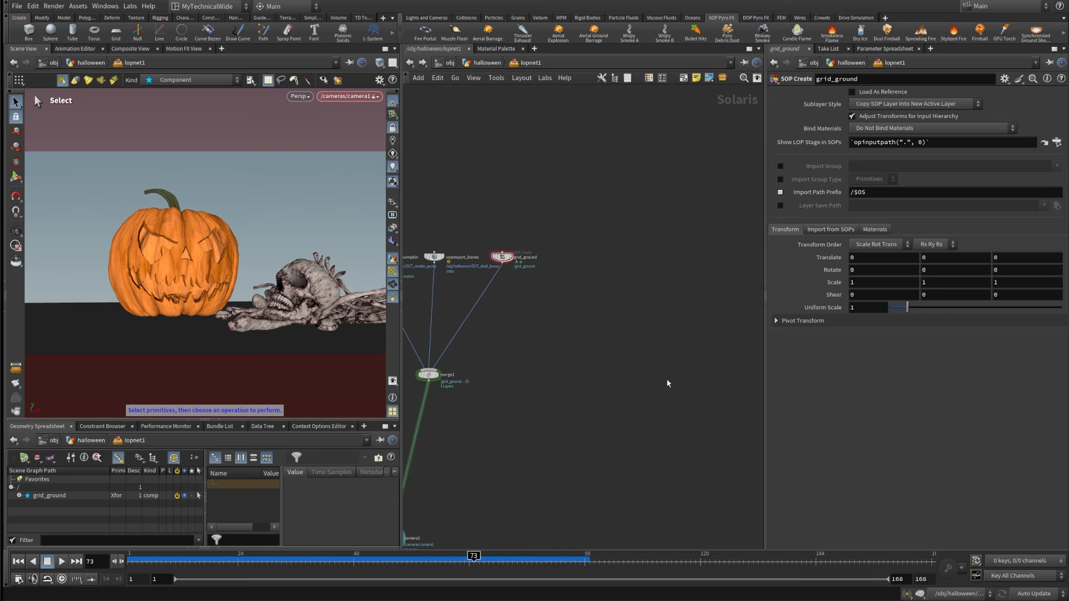
middle_click_drag(639, 335, 597, 376)
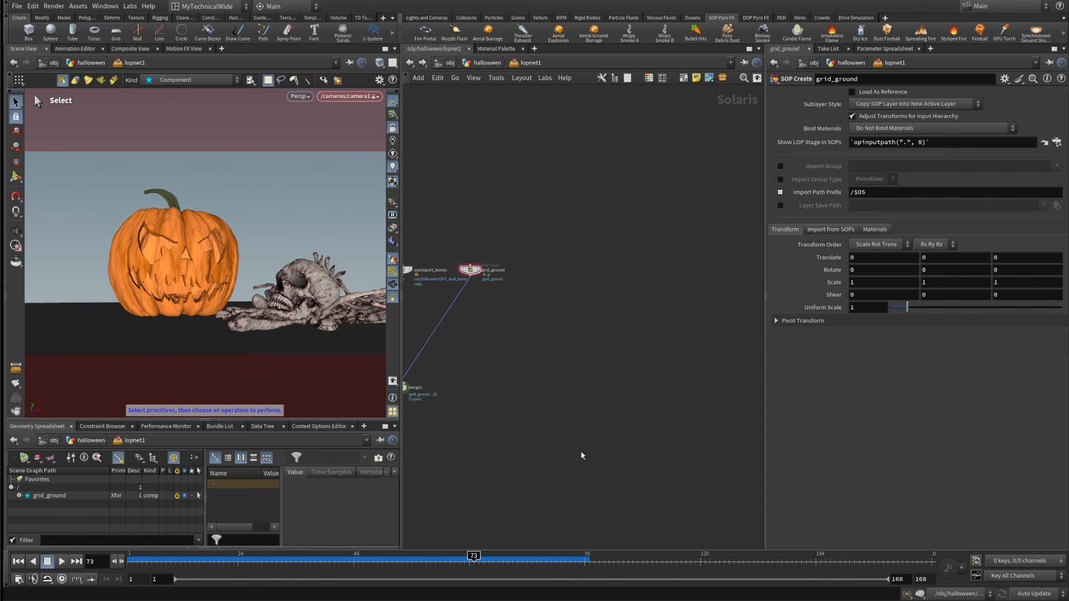
key("h")
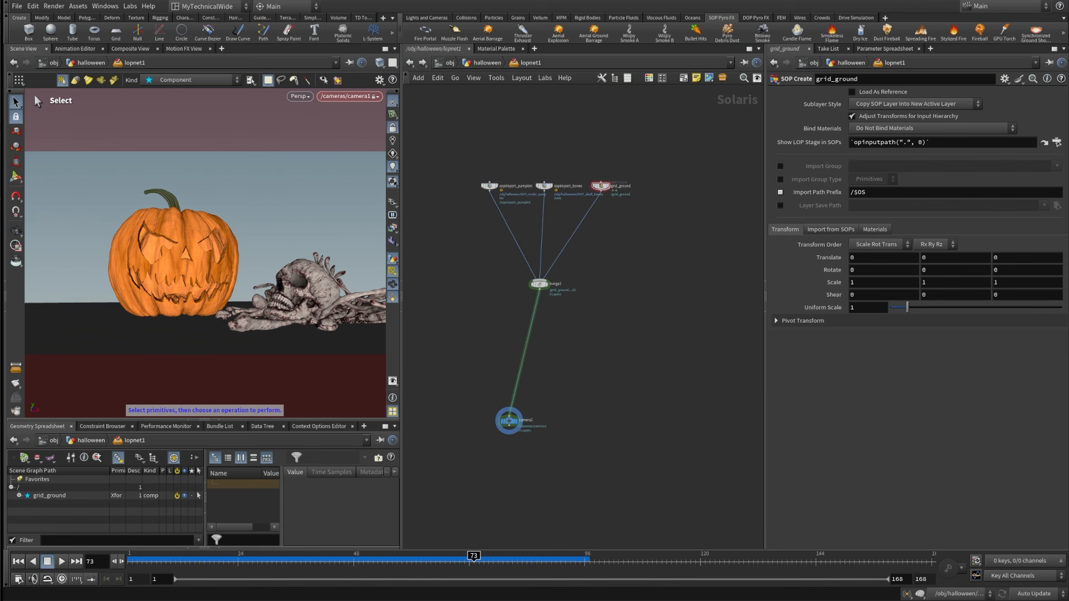
middle_click_drag(582, 333, 510, 440)
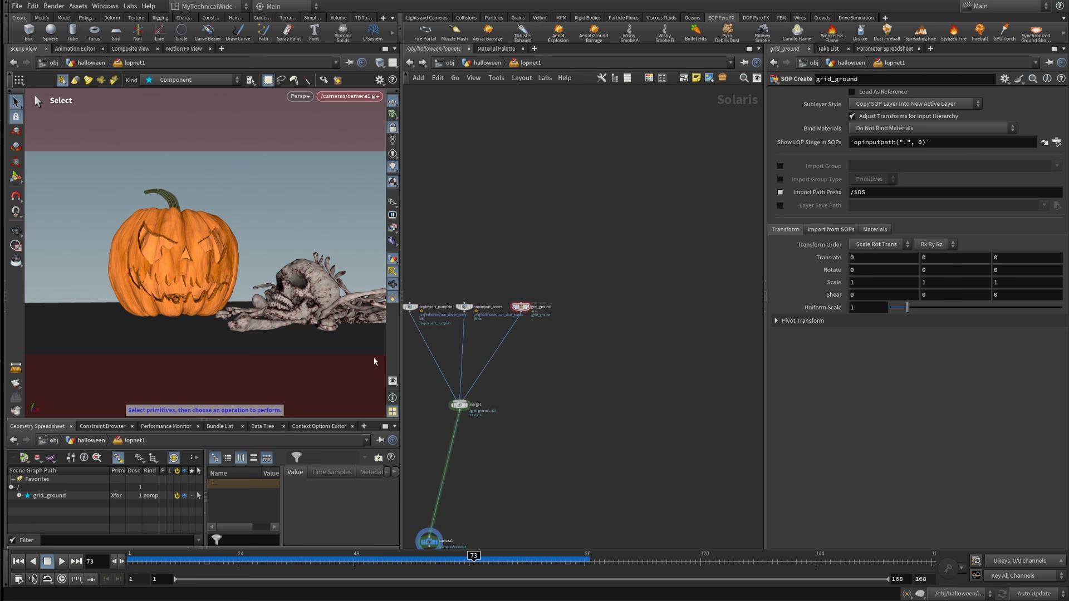
key("Tab")
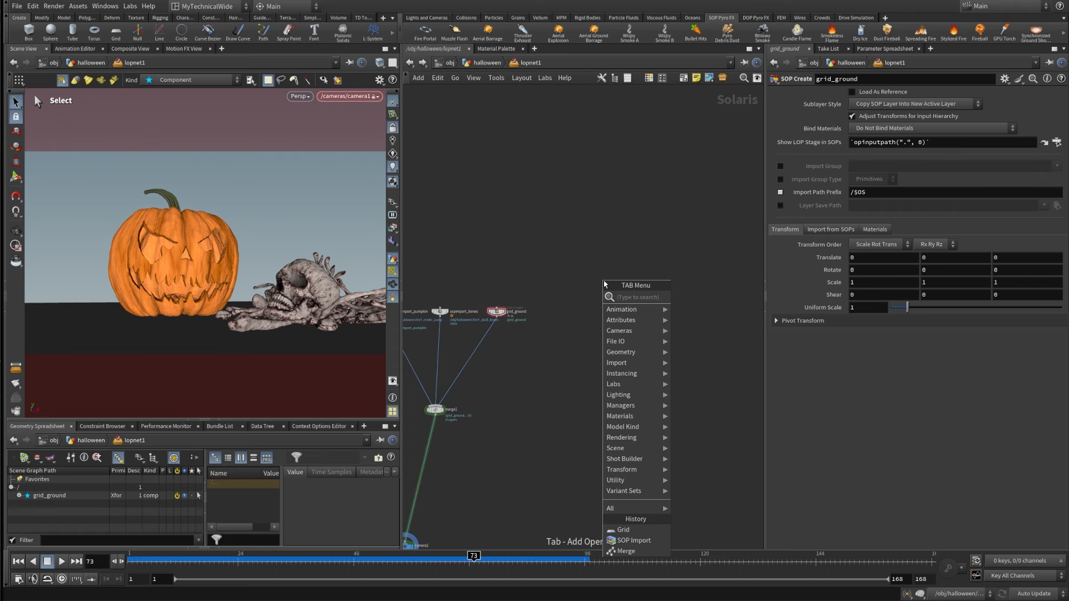
type("sopimp")
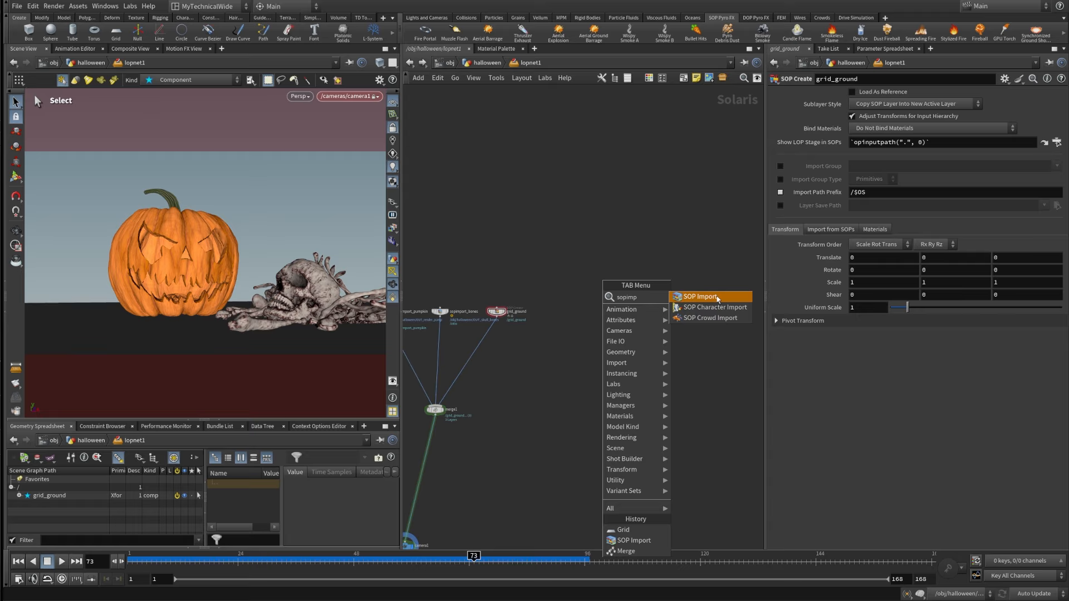
key("Return")
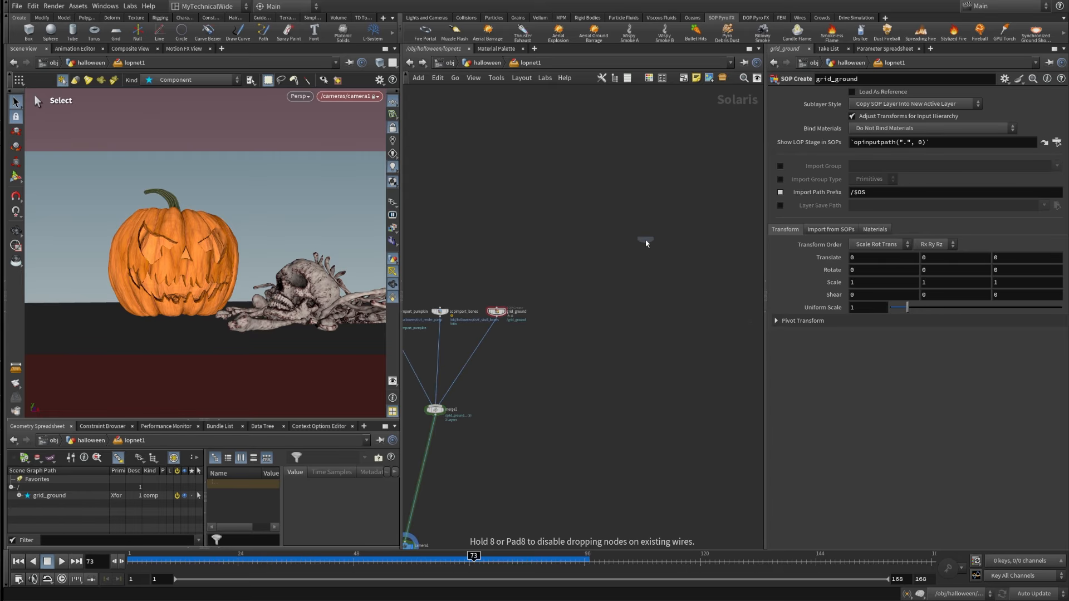
left_click(606, 299)
- Rename the new SOP Import node to sopimport_eyes_smoke and select it
scroll(627, 306, "up", 5)
left_click(647, 260)
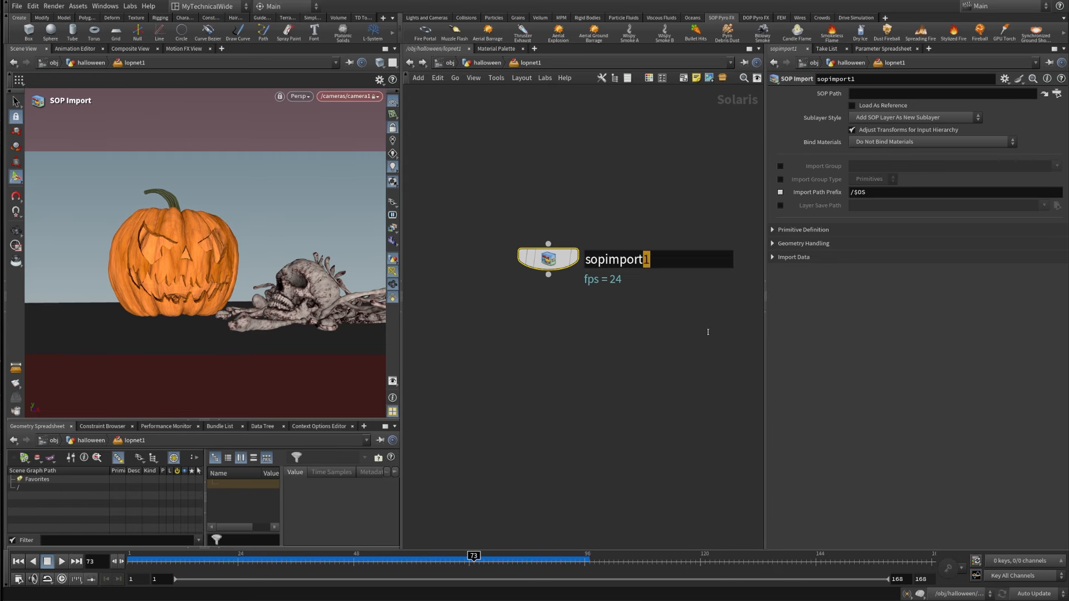
type("_eyes_")
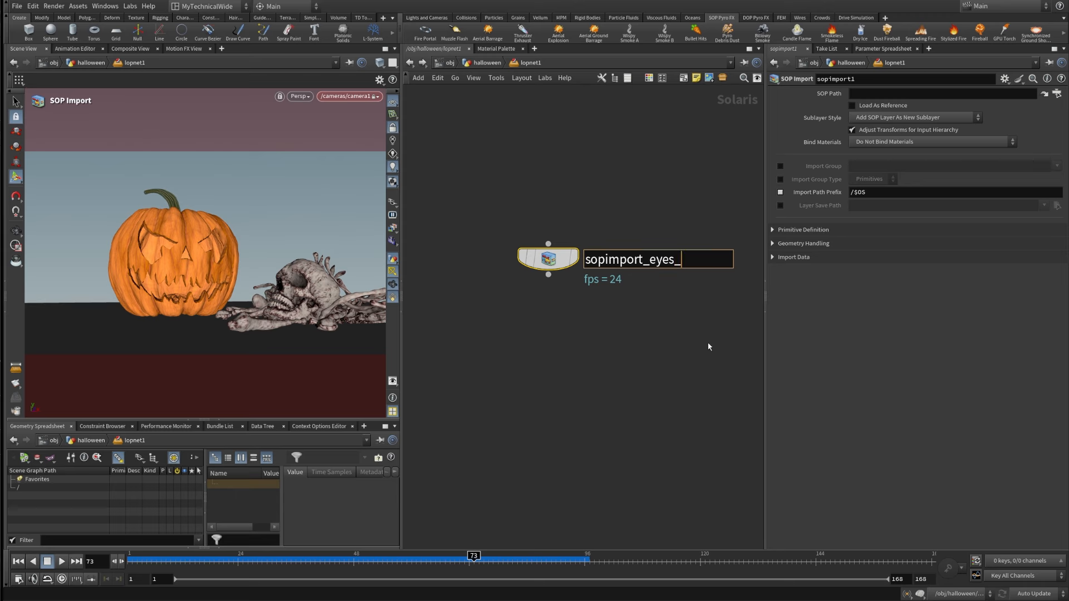
type("smoke")
key("Return")
left_click_drag(585, 329, 456, 136)
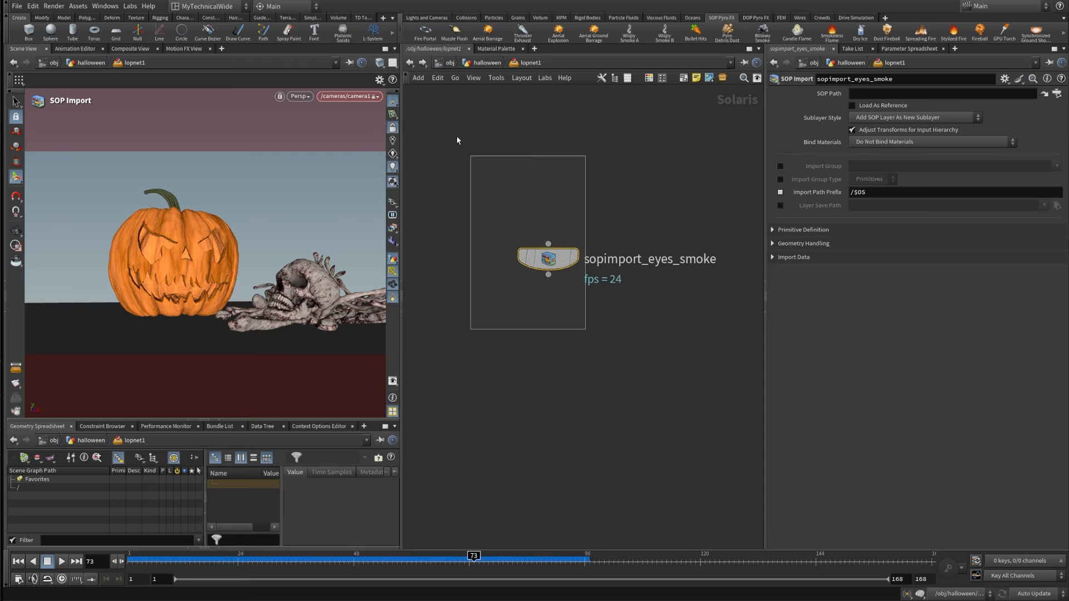
left_click(1044, 93)
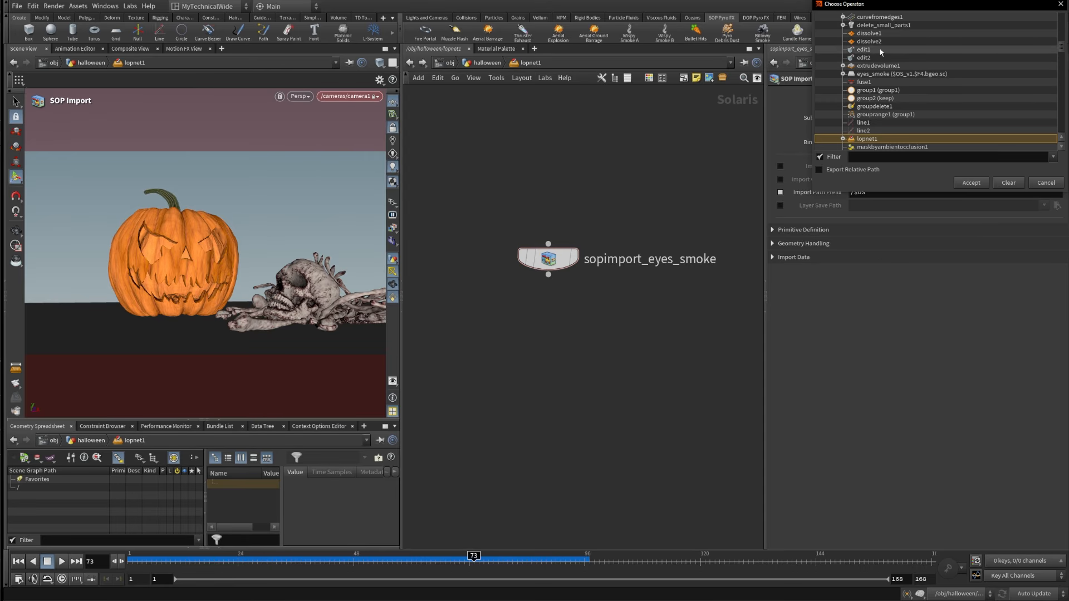
scroll(885, 67, "up", 10)
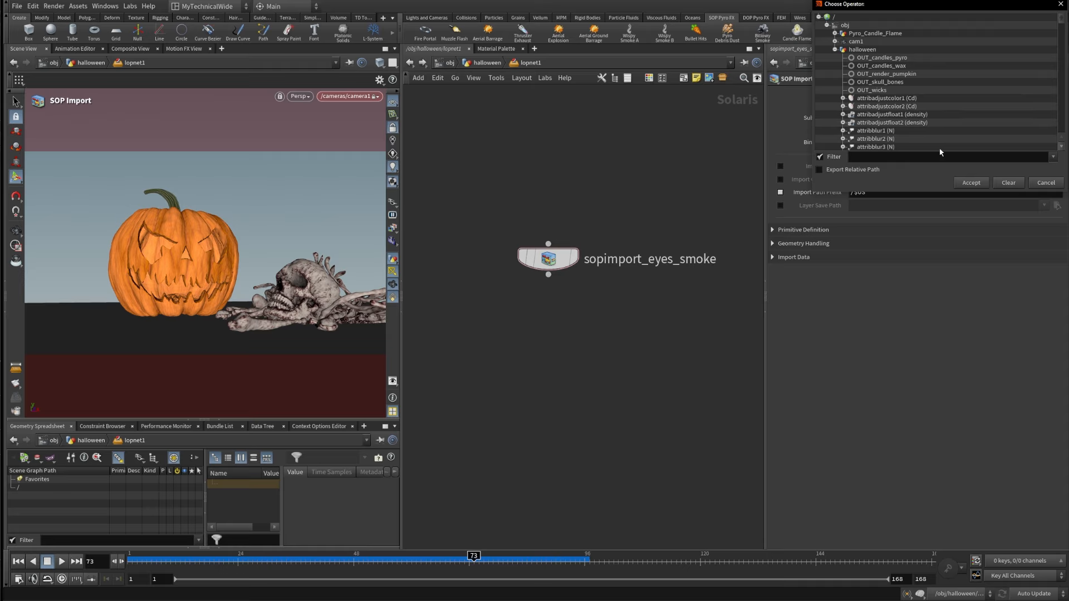
left_click(1047, 182)
- Select sopimport_bones and jump to its source node, OUT_skull_bones, in the halloween geometry network
scroll(600, 374, "down", 4)
middle_click_drag(460, 433, 553, 458)
left_click(483, 378)
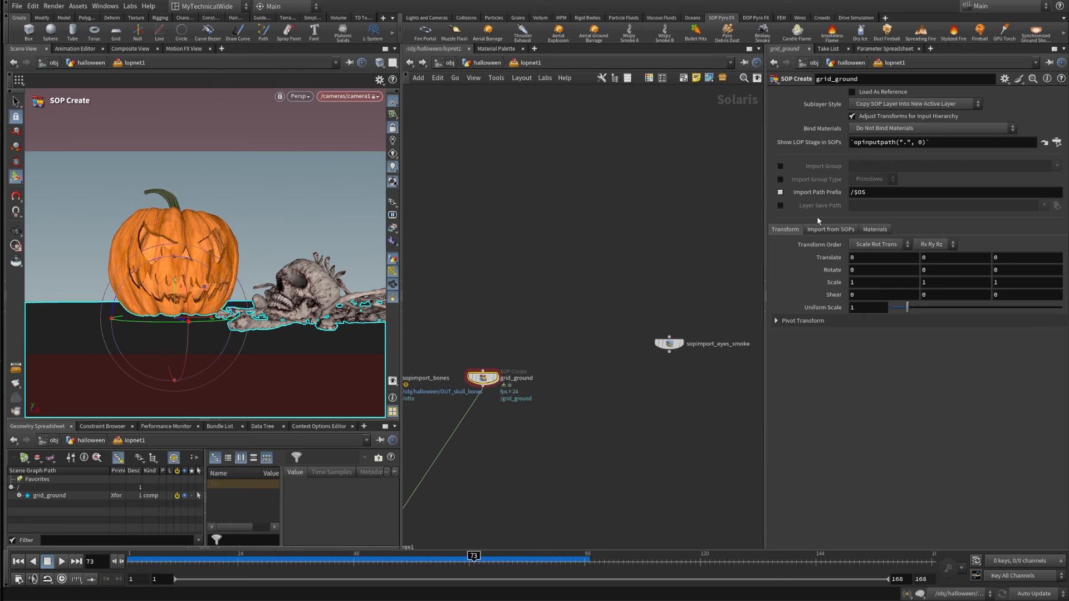
middle_click_drag(442, 355, 553, 339)
left_click(497, 361)
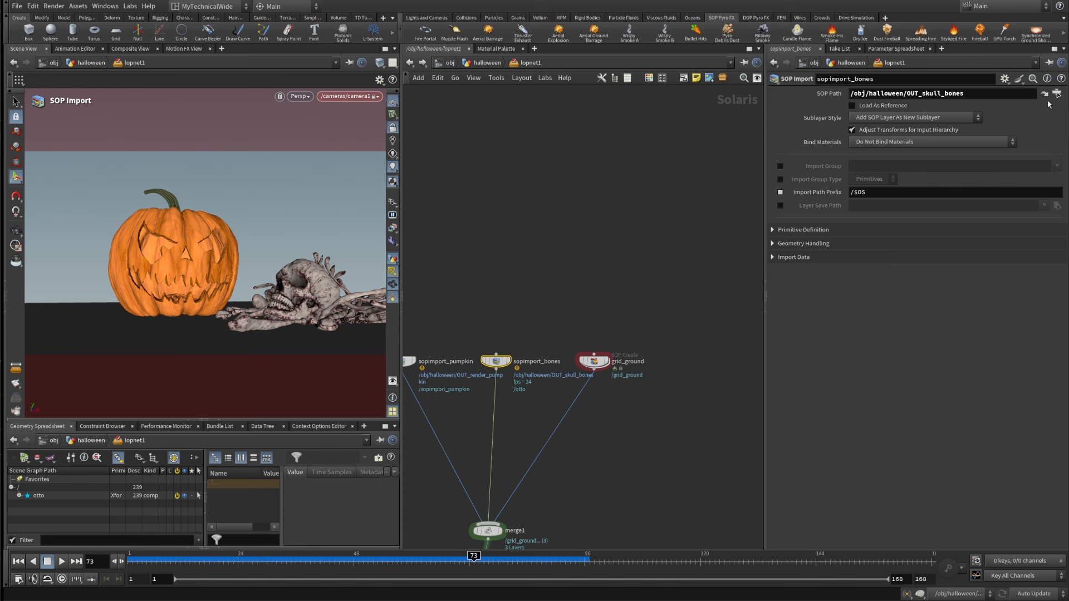
left_click(1044, 94)
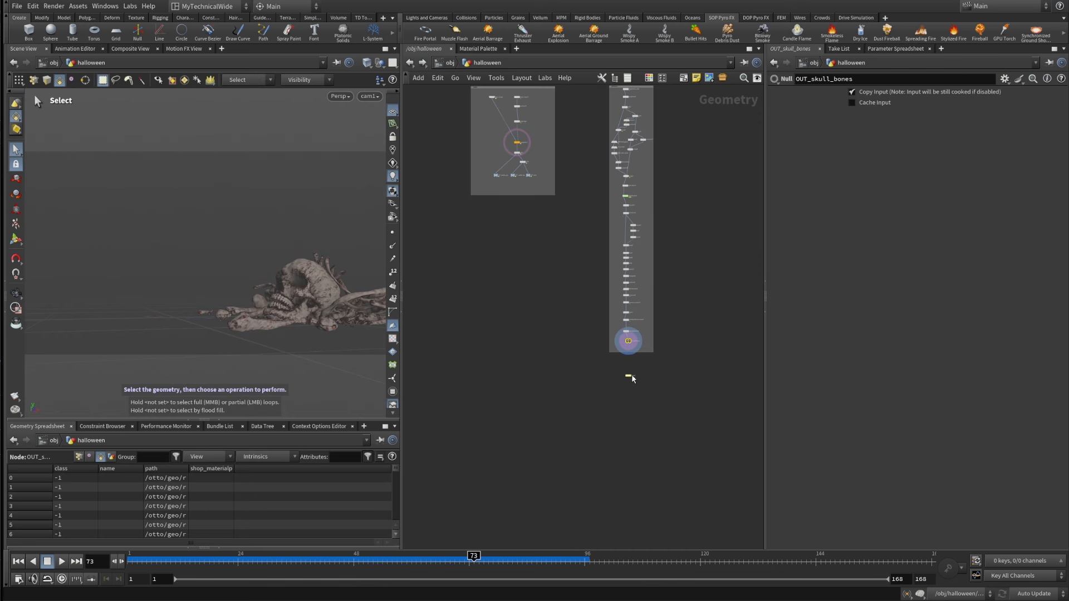
- Add a Null node wired to the output of the mouth_smoke file cache
middle_click_drag(490, 173, 570, 349)
scroll(478, 253, "up", 3)
scroll(569, 225, "up", 5)
left_click(589, 229)
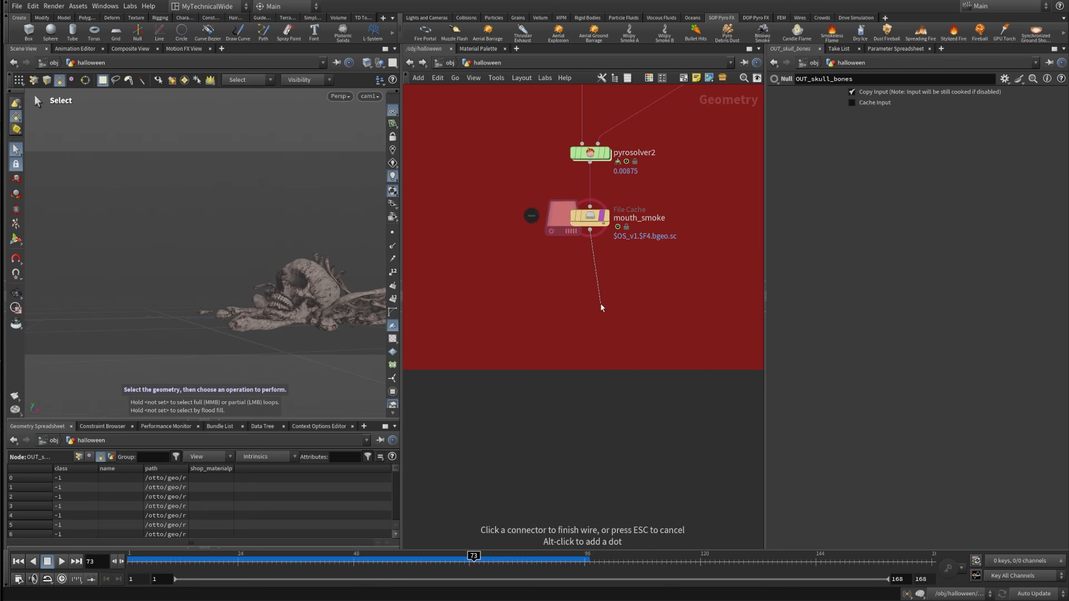
key("Tab")
type("nul")
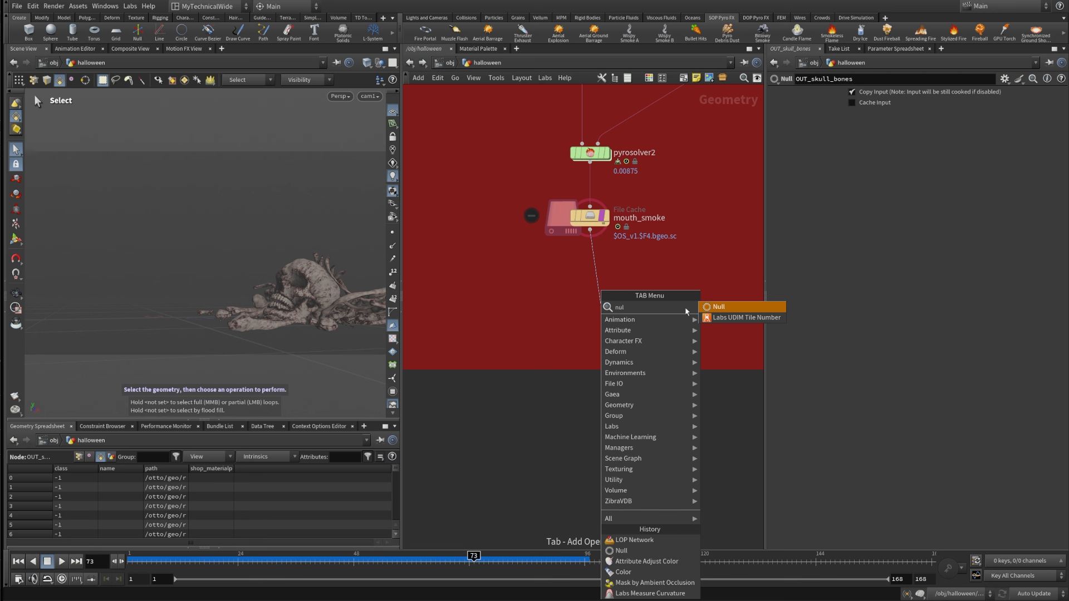
left_click(723, 309)
- Rename the null below mouth_smoke to OUT_mouth_smoke
double_click(634, 302)
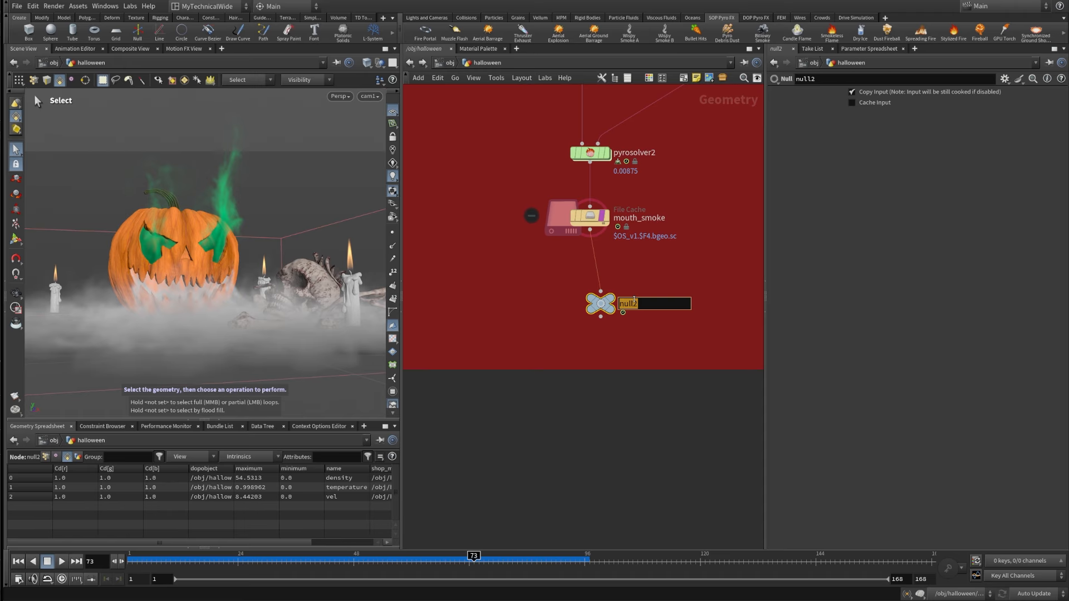
type("OUT_mouth_ssmoke")
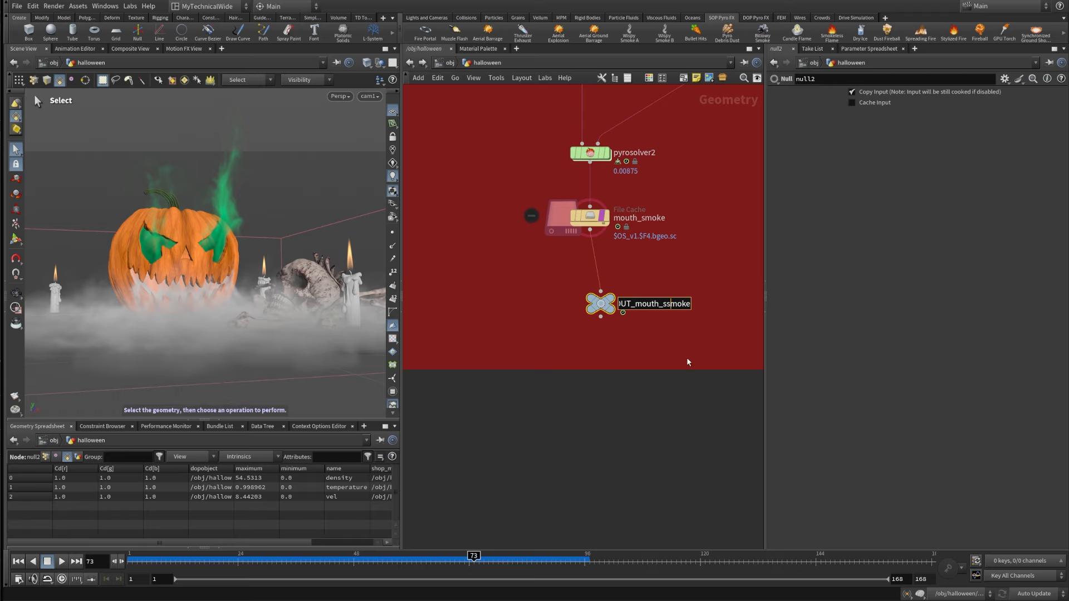
key("BackSpace")
left_click(683, 267)
- Duplicate the OUT_mouth_smoke null below the eyes_smoke file cache and wire eyes_smoke into the copy
middle_click_drag(682, 267, 496, 354)
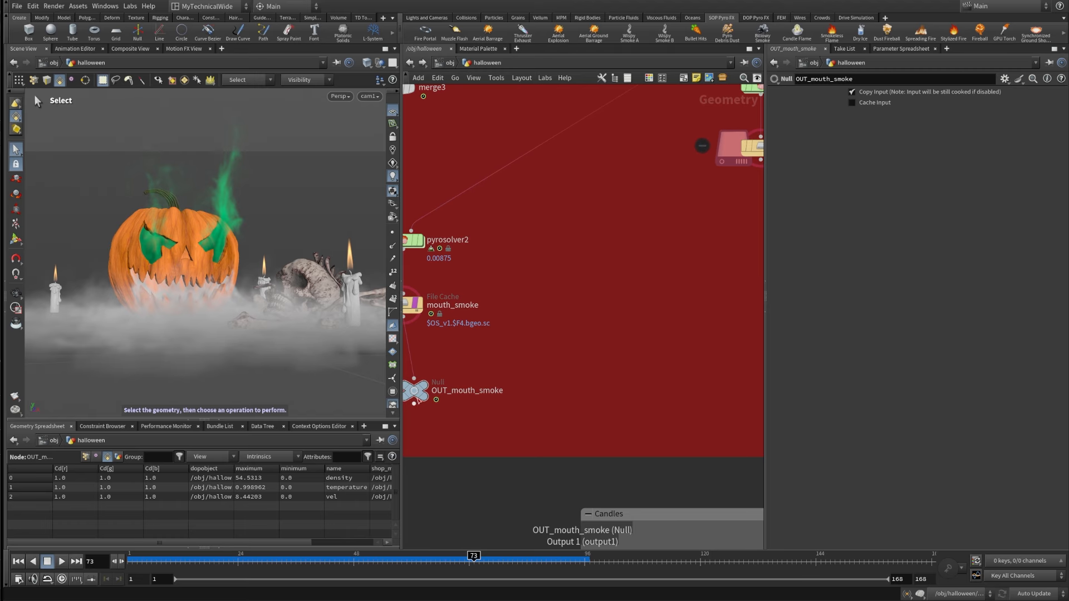
left_click_drag(425, 396, 683, 389, "alt")
middle_click_drag(673, 302, 486, 335)
left_click(488, 402)
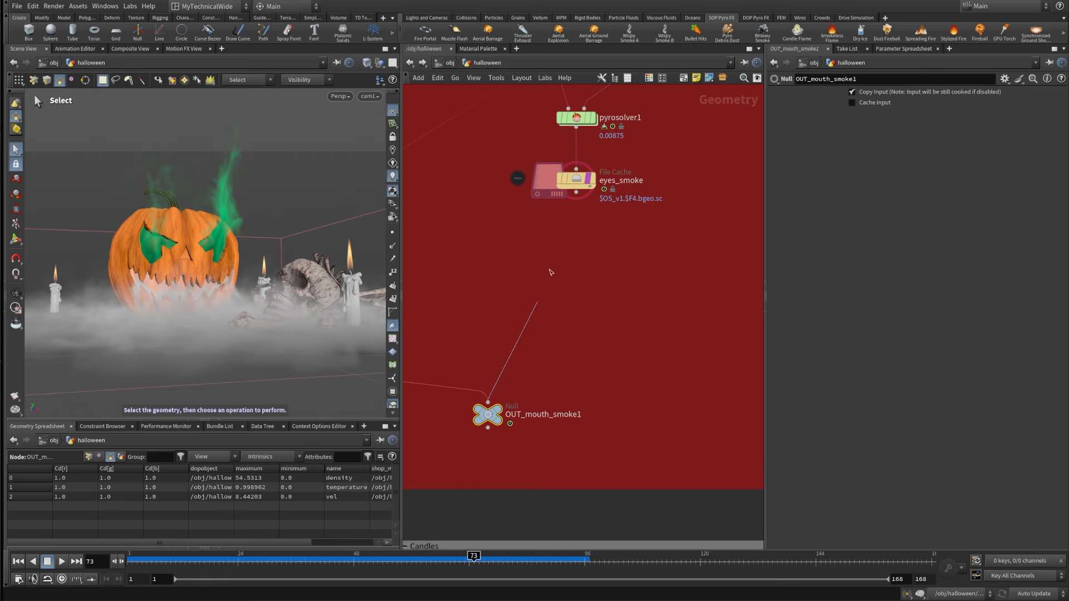
left_click(576, 192)
- Rename the null below eyes_smoke to OUT_eyes_smoke
scroll(576, 424, "up", 3)
double_click(534, 406)
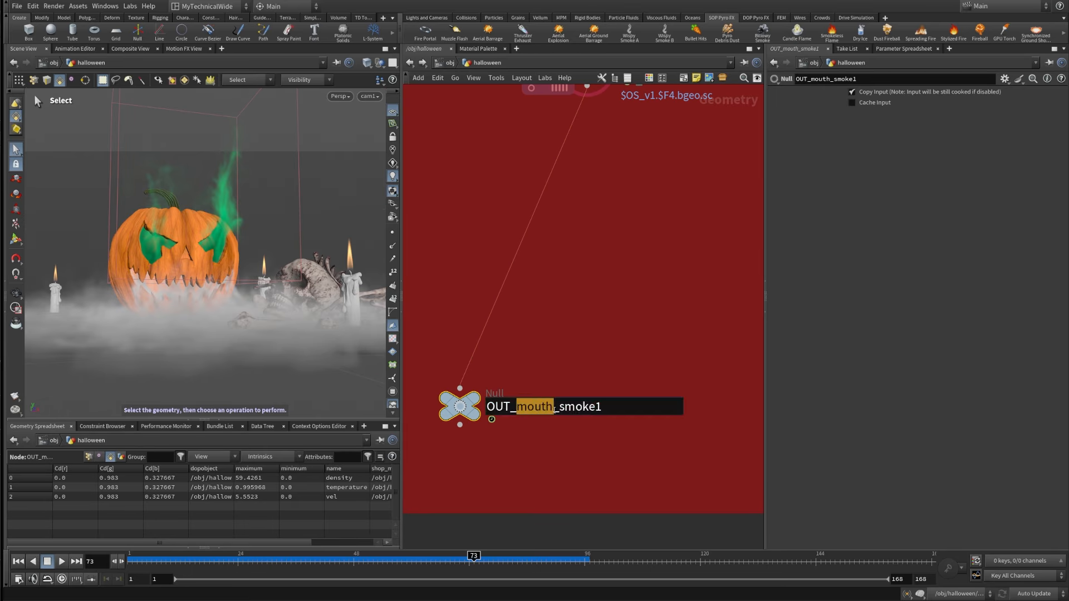
type("eyes")
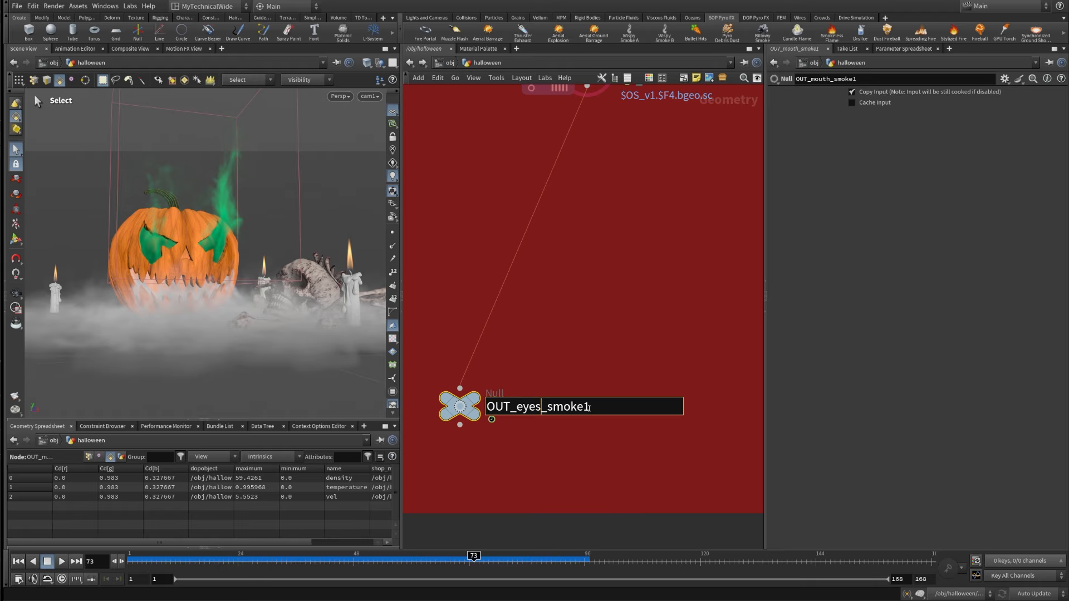
left_click(588, 408)
key("BackSpace")
left_click(635, 306)
- Locate lopnet1 below the skull and bones network box and go back inside it
scroll(635, 301, "down", 5)
scroll(473, 368, "down", 3)
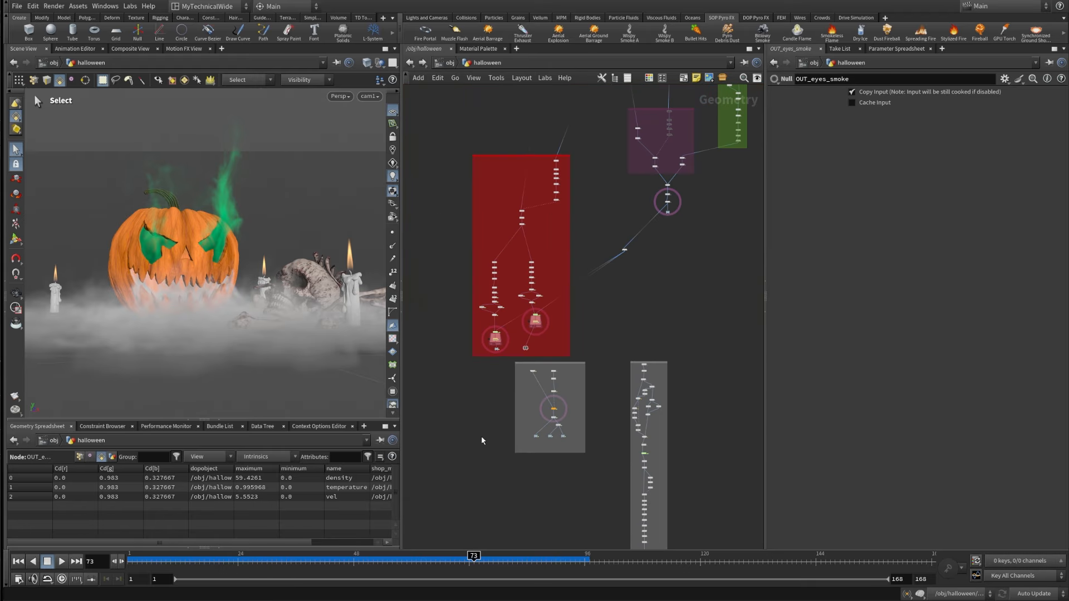
key("f")
middle_click_drag(694, 413, 532, 434)
scroll(532, 429, "up", 3)
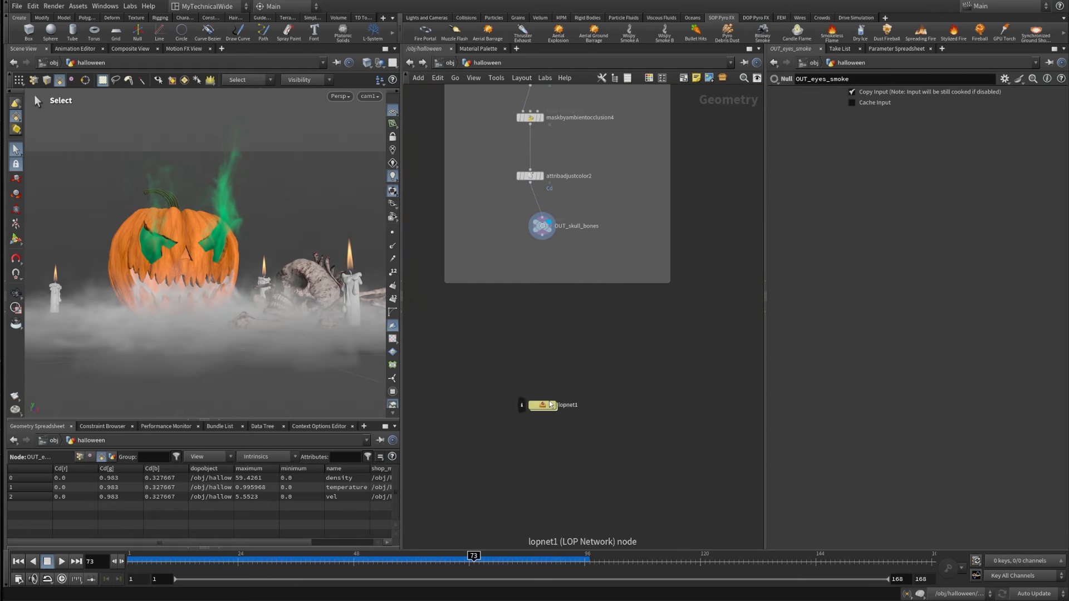
left_click(543, 408)
double_click(553, 407)
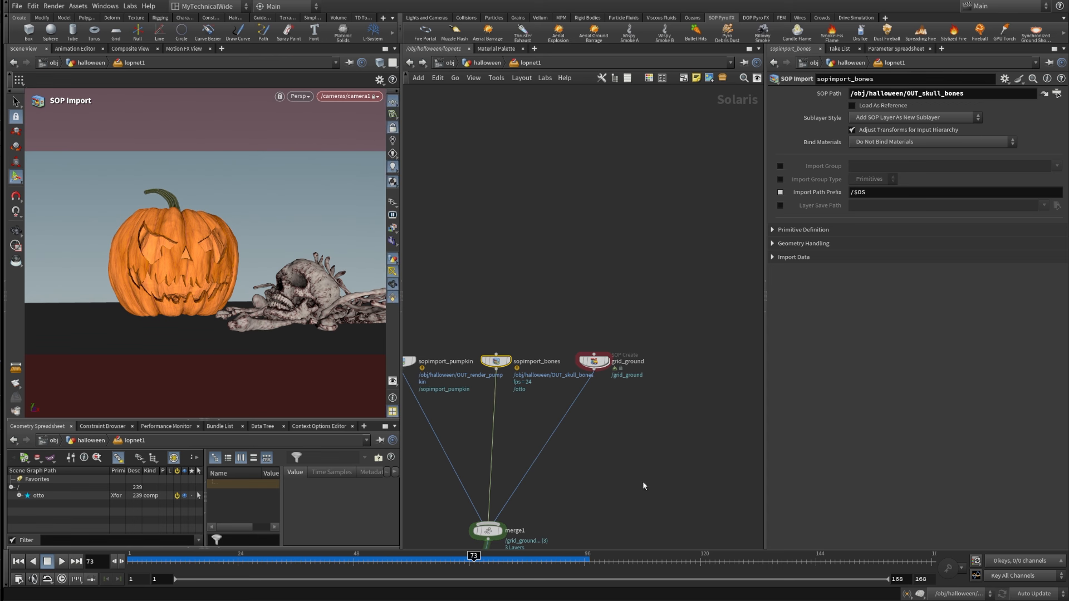
- Set the SOP Path of sopimport_eyes_smoke to /obj/halloween/OUT_eyes_smoke
scroll(576, 258, "up", 2)
left_click(1056, 94)
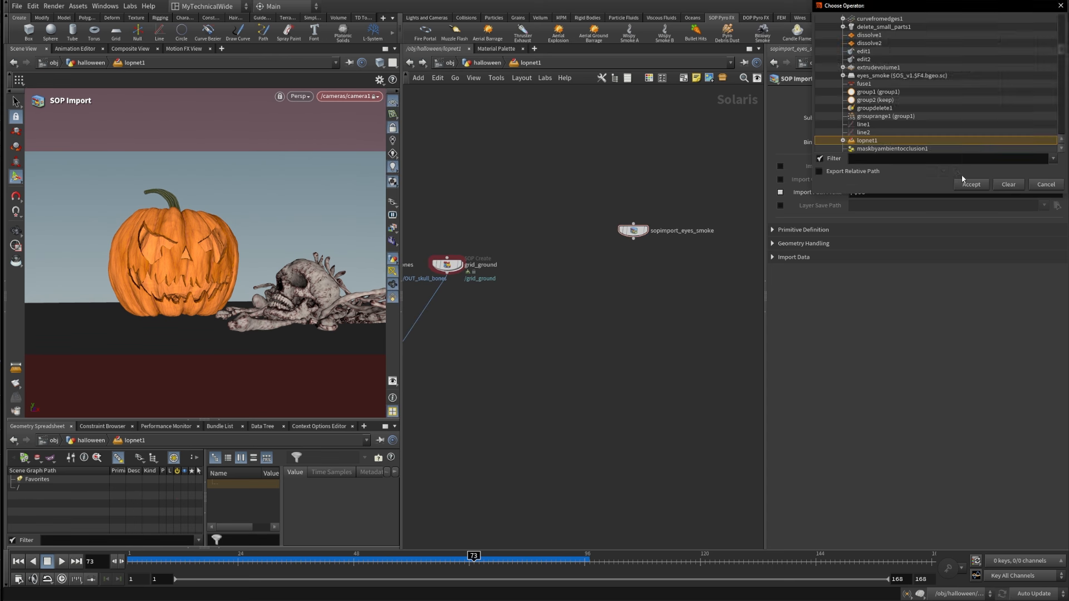
scroll(885, 45, "up", 10)
scroll(898, 38, "up", 4)
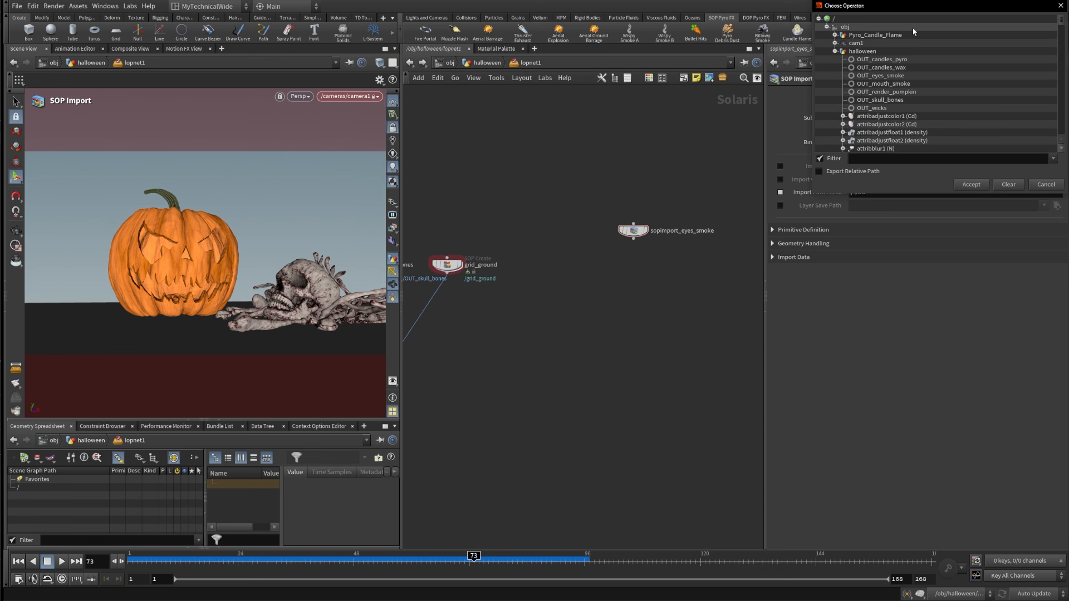
left_click(880, 75)
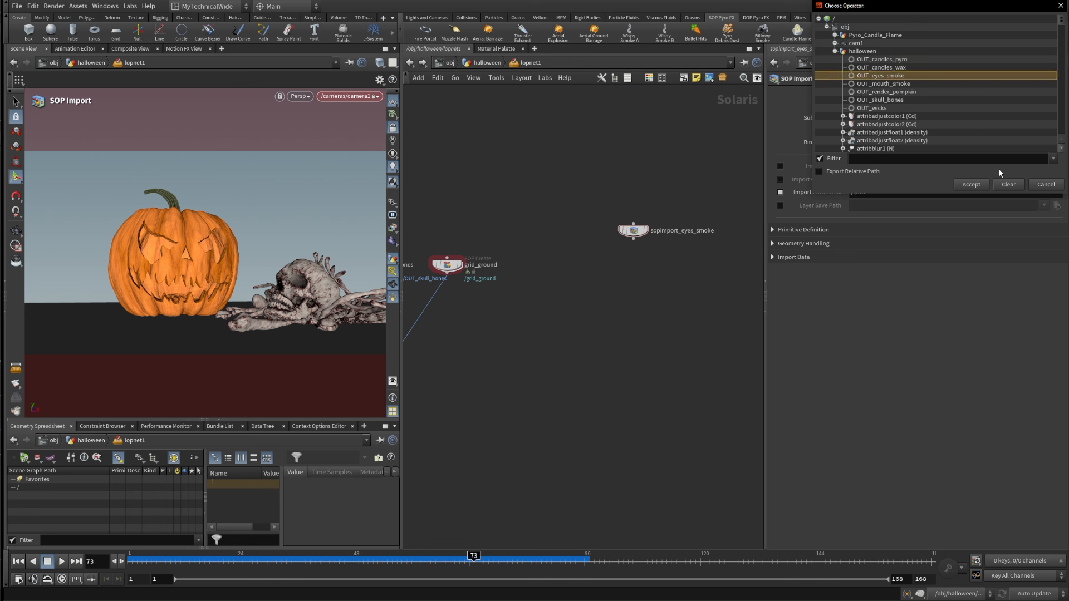
left_click(970, 184)
- Turn on the display flag of sopimport_eyes_smoke and select the node
middle_click_drag(674, 303, 550, 373)
left_click(608, 221)
left_click_drag(581, 369, 449, 203)
middle_click_drag(646, 349, 555, 295)
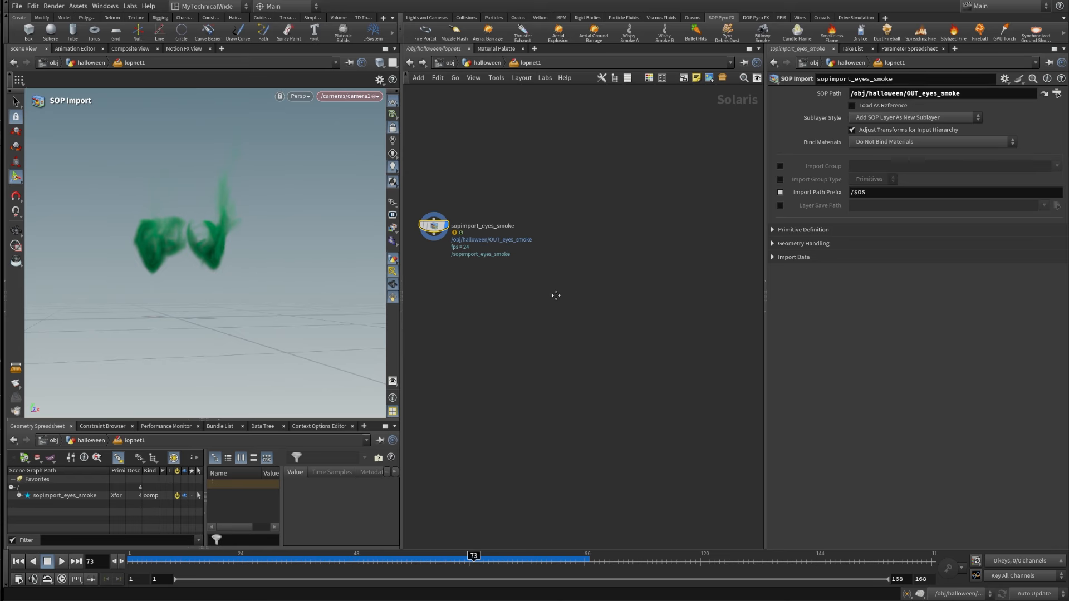
- Duplicate sopimport_eyes_smoke just to its right and rename the copy to sopimport_mouth_smoke
middle_click_drag(465, 222, 532, 245)
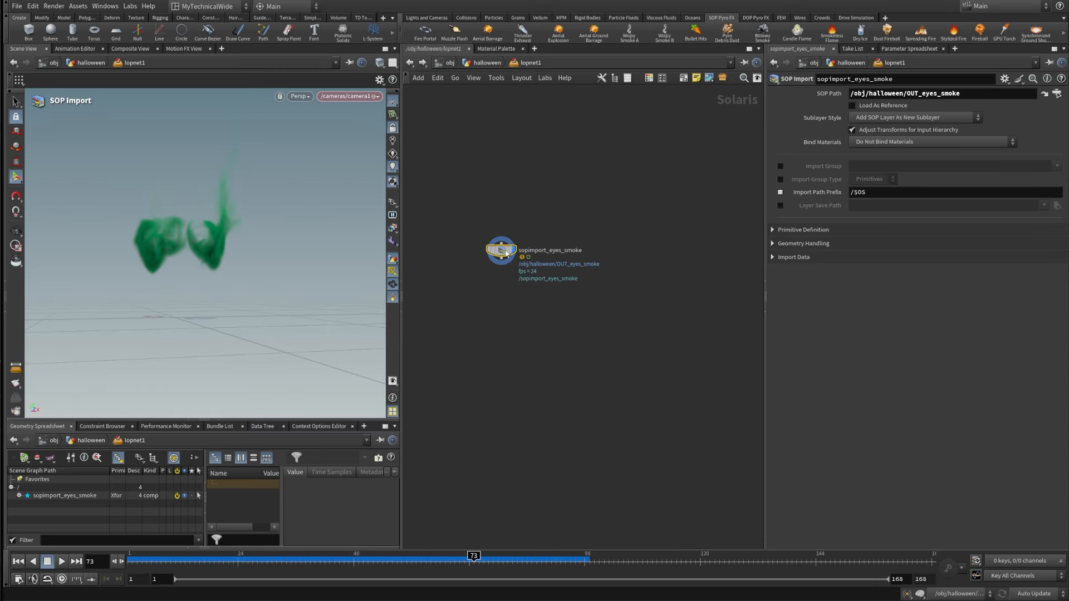
left_click_drag(501, 249, 603, 251, "alt")
middle_click_drag(656, 253, 560, 294)
scroll(560, 294, "up", 3)
double_click(561, 303)
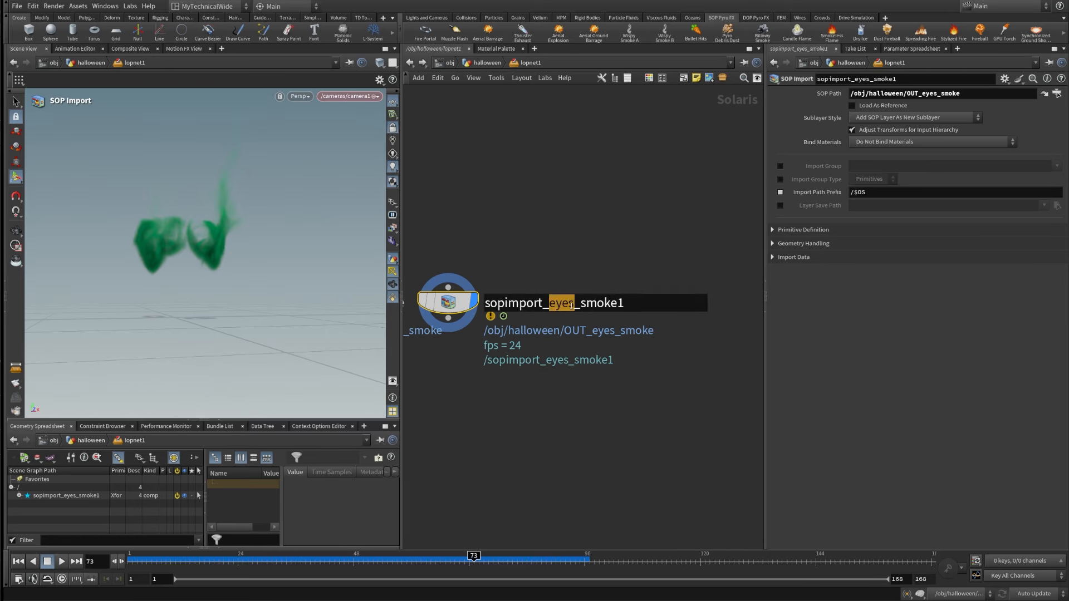
type("mouth")
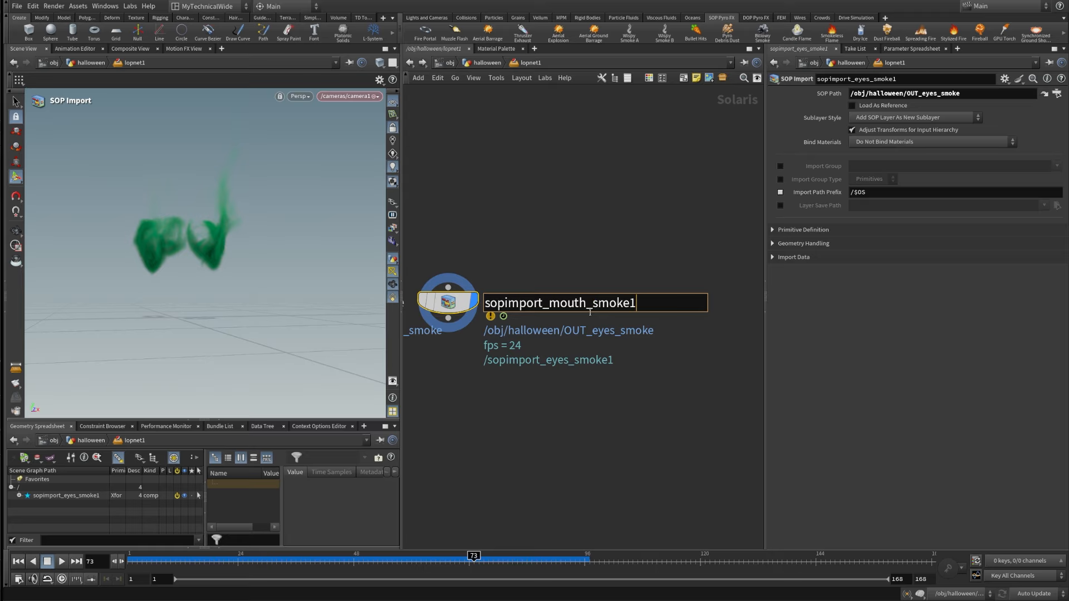
left_click(514, 243)
scroll(515, 243, "down", 3)
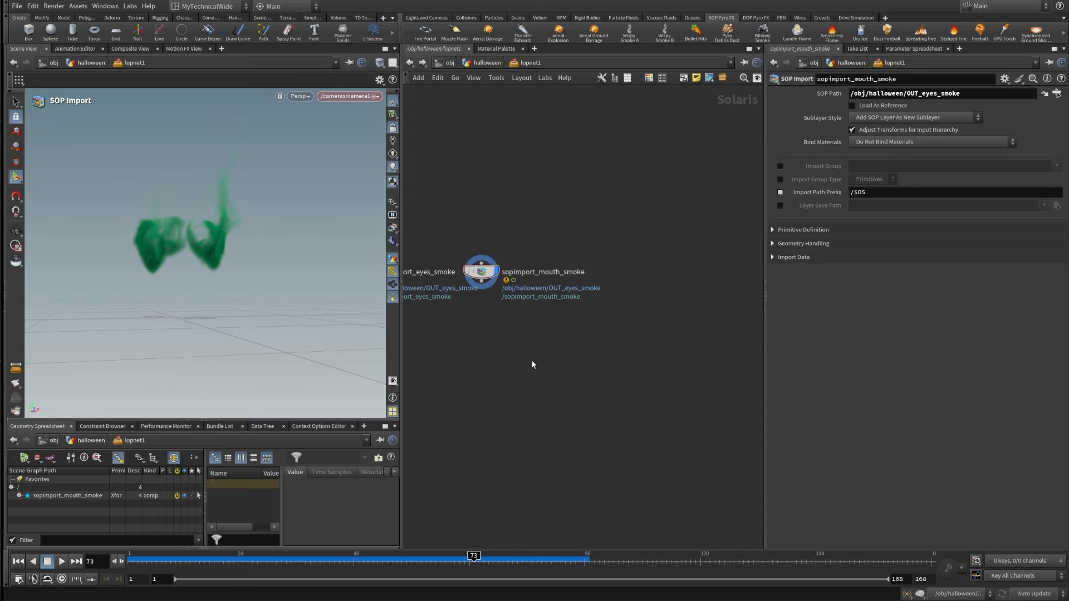
- Set the SOP Path of sopimport_mouth_smoke to /obj/halloween/OUT_mouth_smoke
middle_click_drag(532, 363, 637, 389)
left_click(1057, 94)
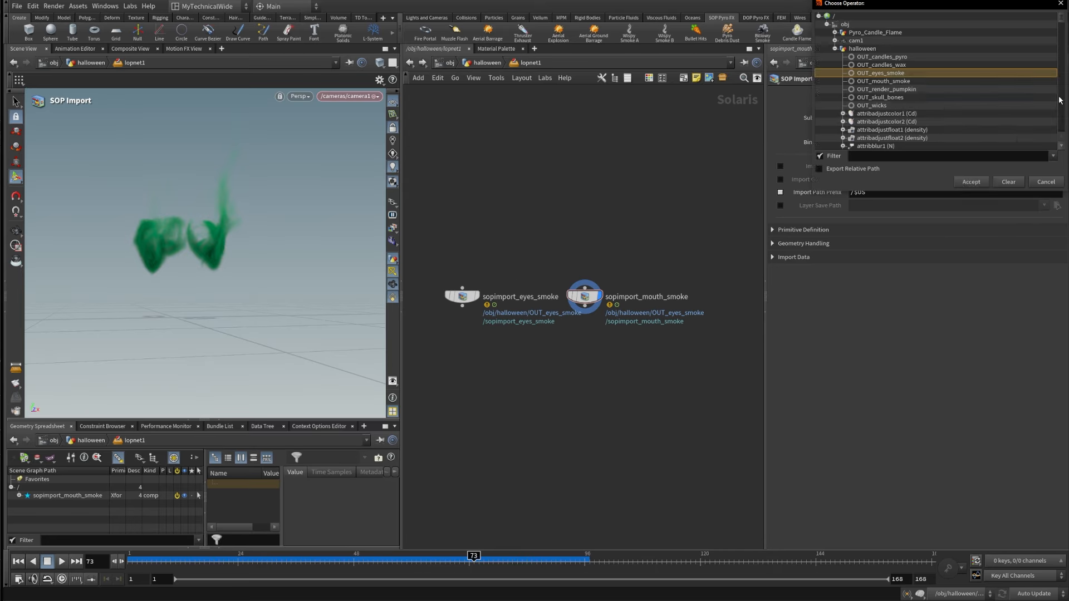
left_click(885, 81)
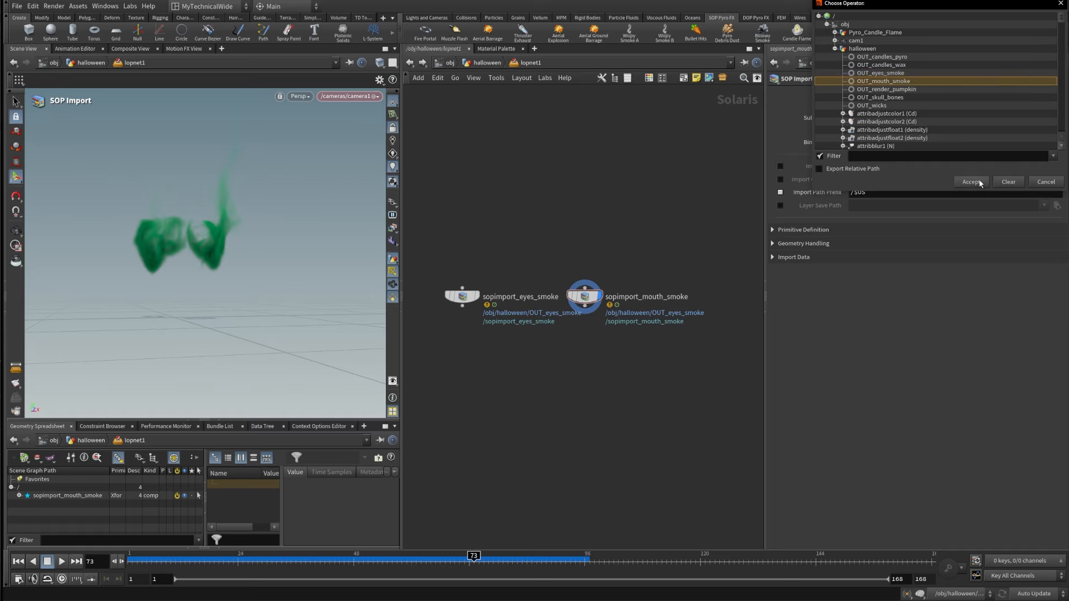
left_click(971, 181)
left_click(521, 77)
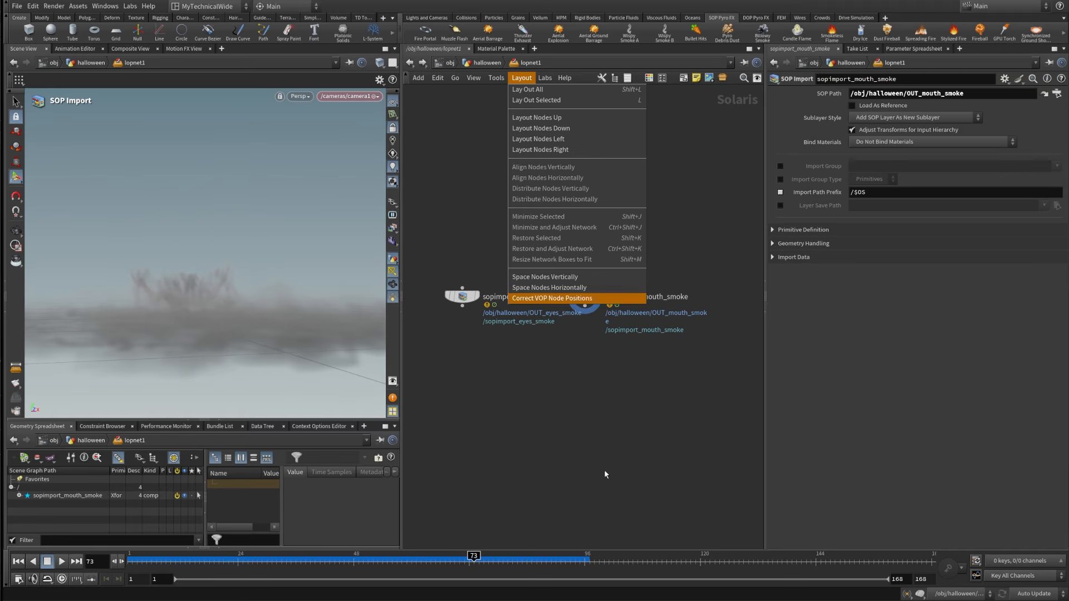
left_click(640, 486)
- Duplicate the sopimport_mouth_smoke node to a free spot just up and to its right
middle_click_drag(665, 454, 557, 386)
scroll(585, 456, "down", 2)
scroll(559, 357, "up", 2)
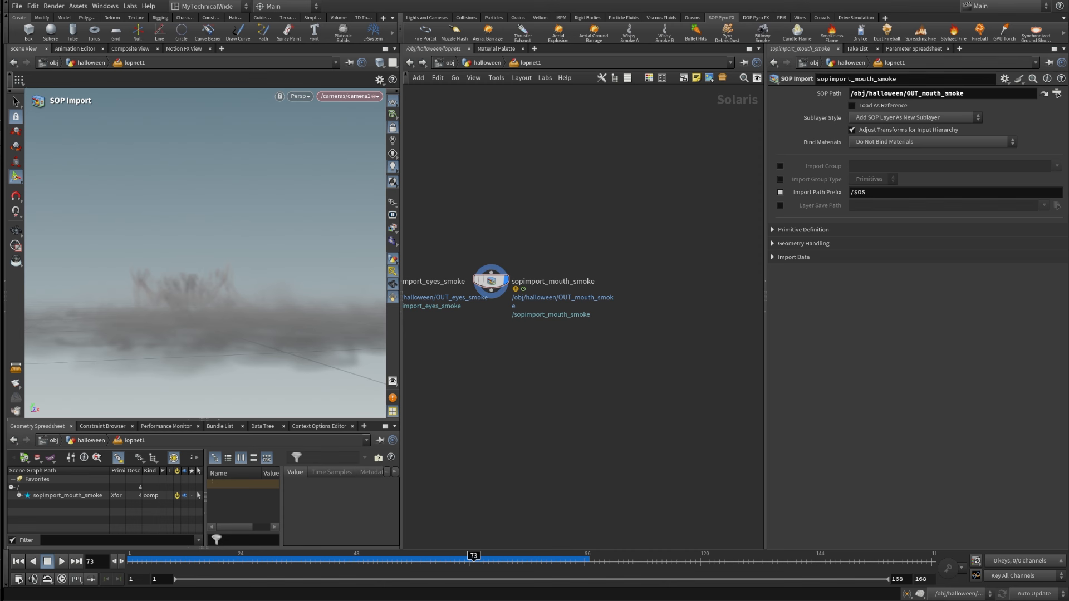
scroll(628, 302, "down", 2)
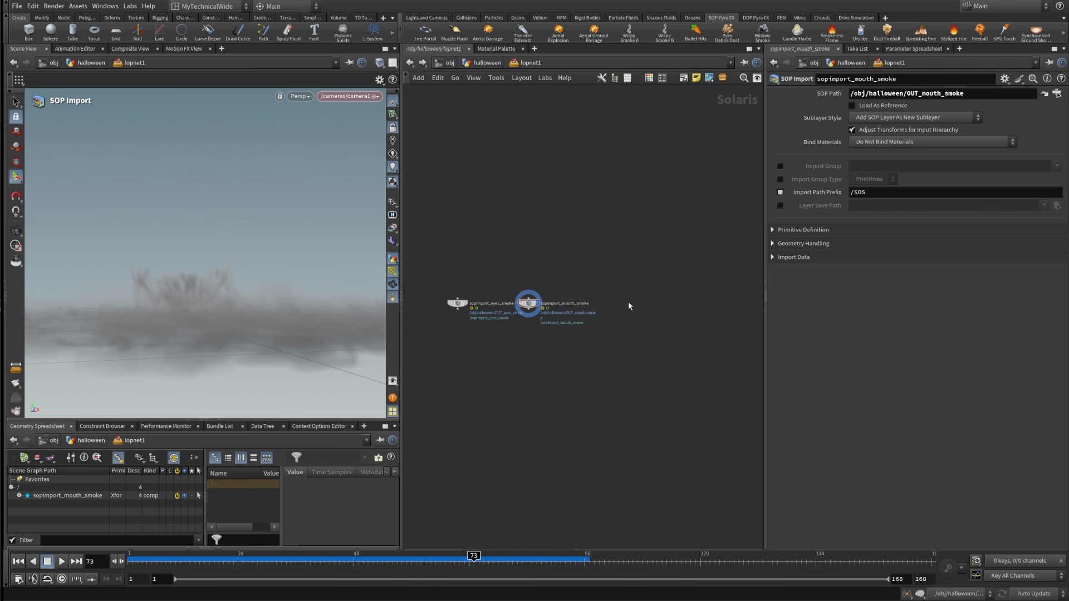
scroll(588, 289, "up", 1)
scroll(588, 289, "down", 1)
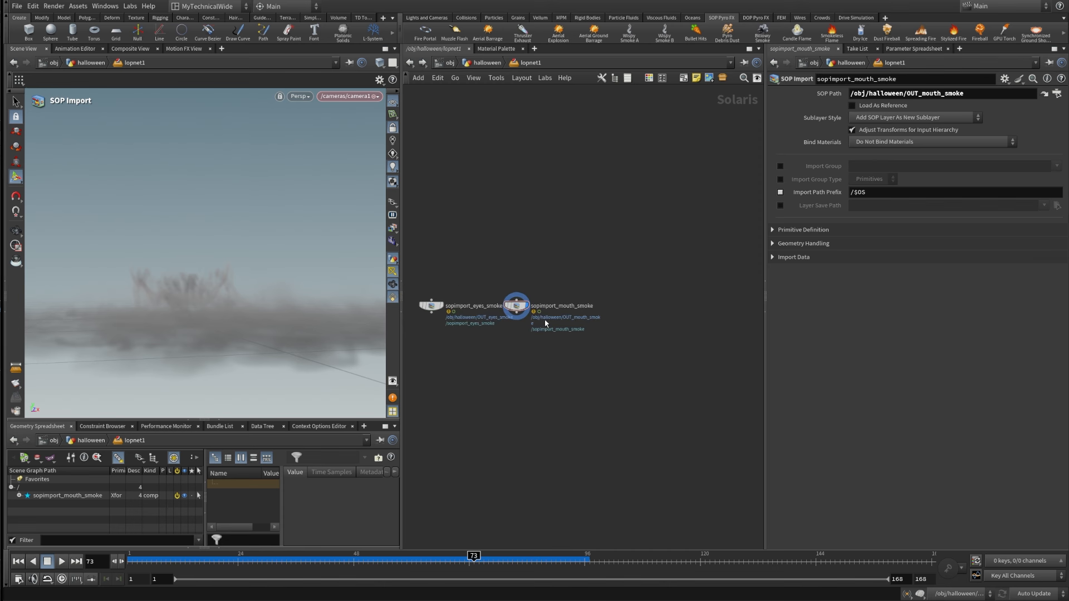
left_click_drag(516, 306, 633, 275, "alt")
scroll(659, 283, "up", 3)
scroll(658, 281, "up", 1)
middle_click_drag(661, 328, 498, 357)
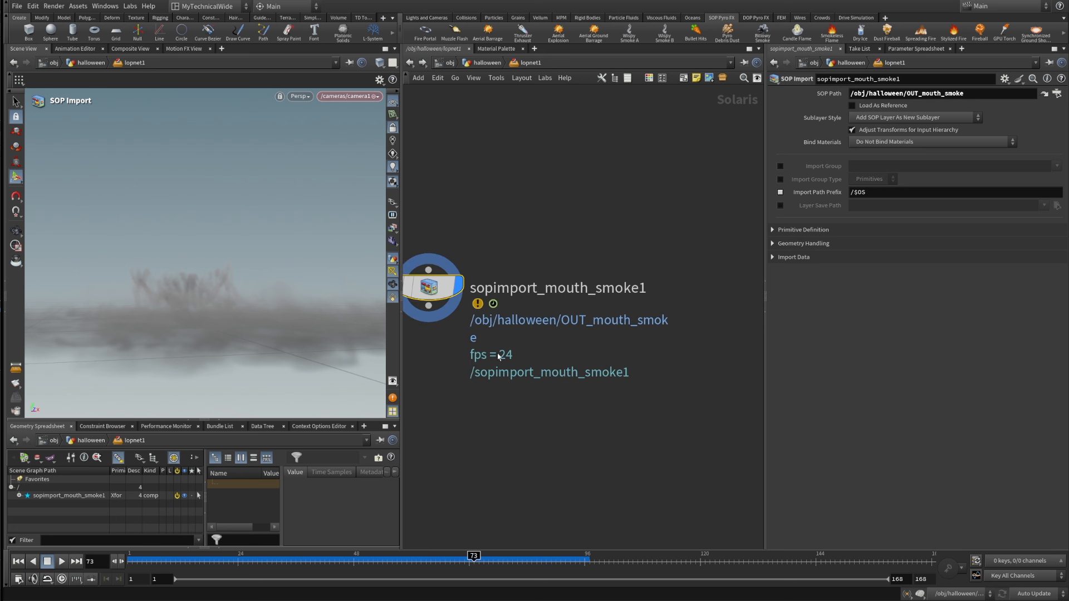
- Rename the duplicated mouth smoke import to sopimport_candles_pyro
left_click(547, 291)
left_click_drag(547, 291, 734, 297)
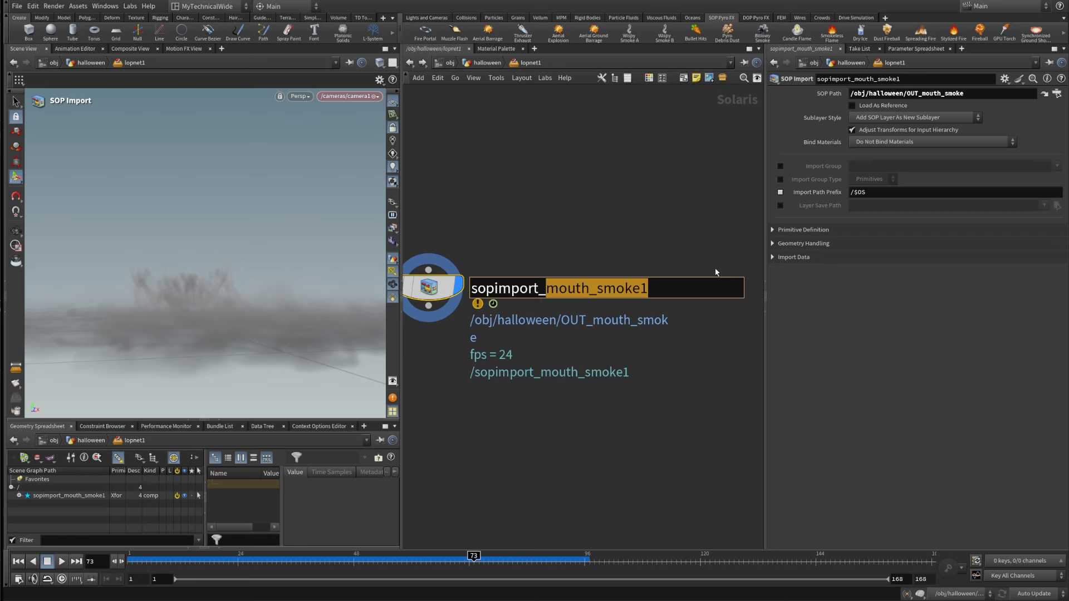
type("candle_p")
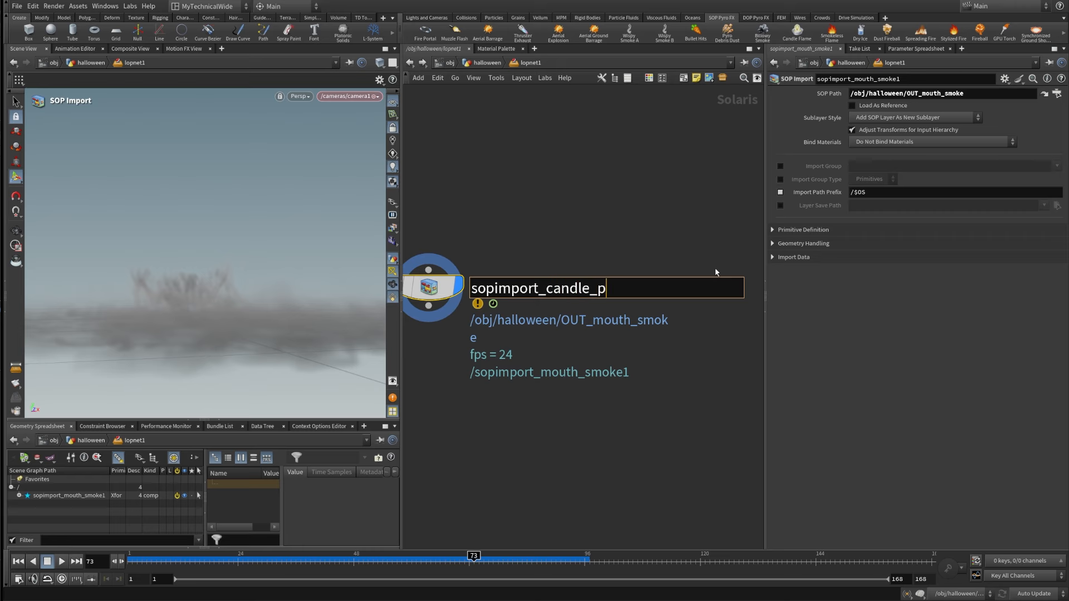
type("yro")
type("s")
key("Return")
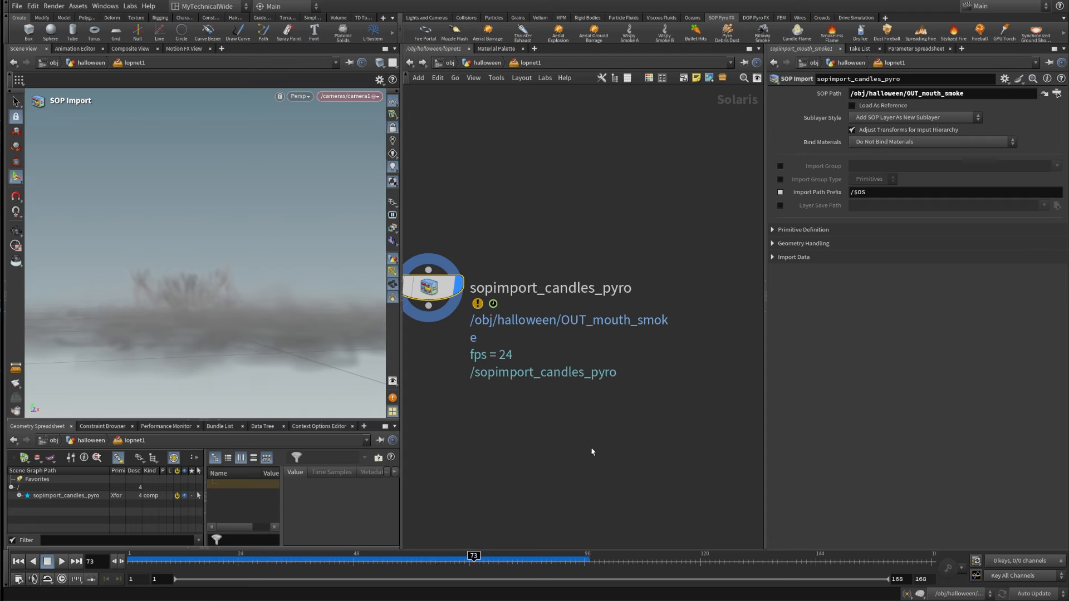
- Duplicate sopimport_candles_pyro below and to its right, and rename the copy to sopimport_candles_wax
scroll(496, 359, "down", 2)
left_click_drag(503, 328, 521, 366, "alt")
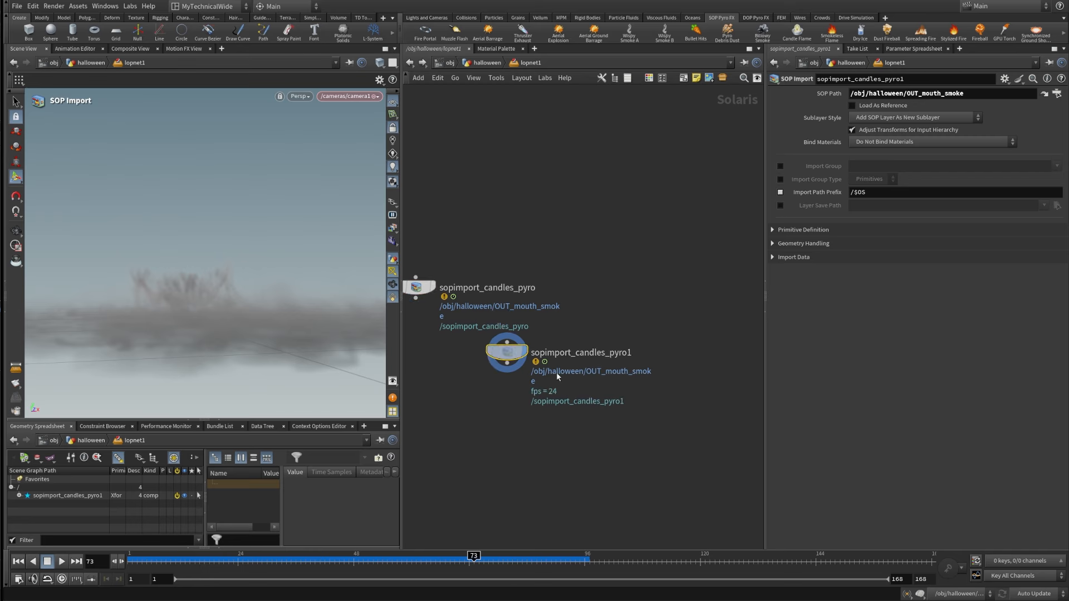
scroll(565, 371, "up", 2)
left_click(630, 341)
left_click(651, 344)
left_click_drag(673, 341, 636, 357)
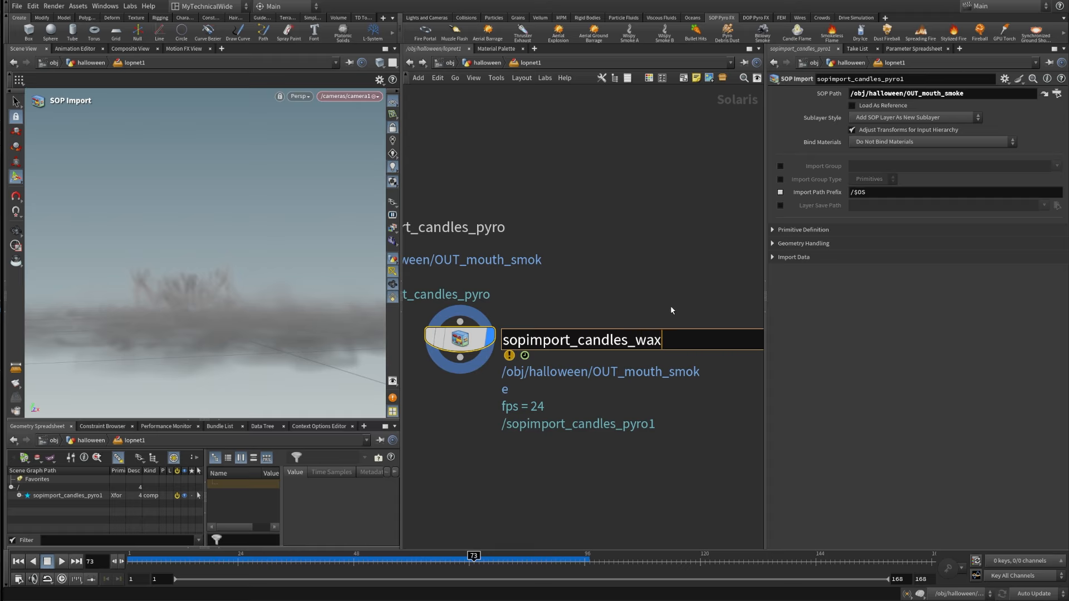
key("Return")
- Duplicate sopimport_candles_wax below and to its right, and rename the copy to sopimport_wicks
scroll(671, 307, "down", 3)
middle_click_drag(652, 367, 584, 346)
left_click_drag(490, 308, 630, 375, "alt")
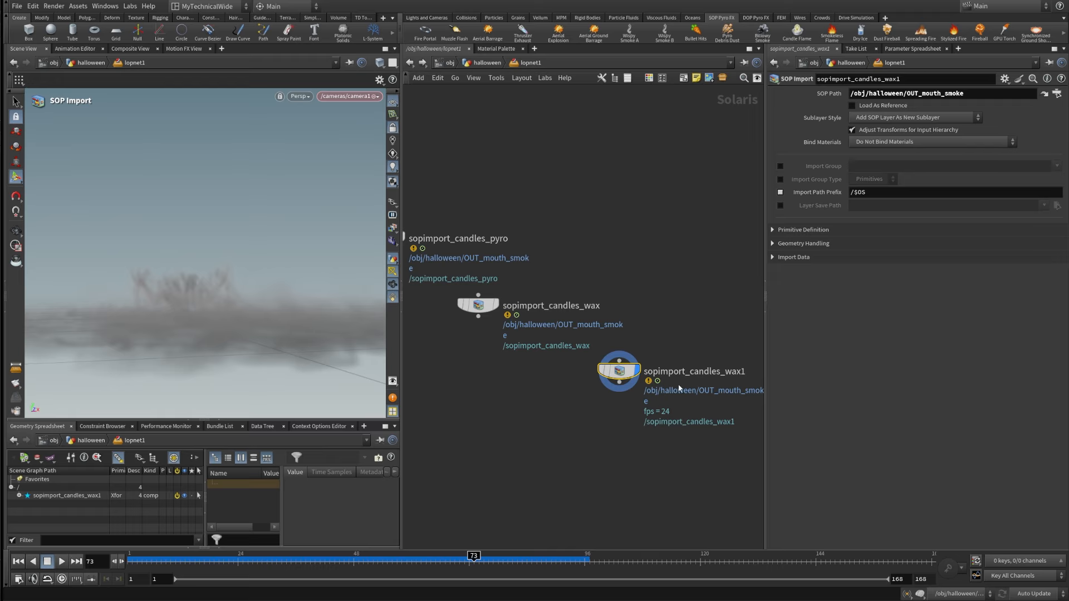
double_click(738, 376)
left_click_drag(746, 373, 685, 381)
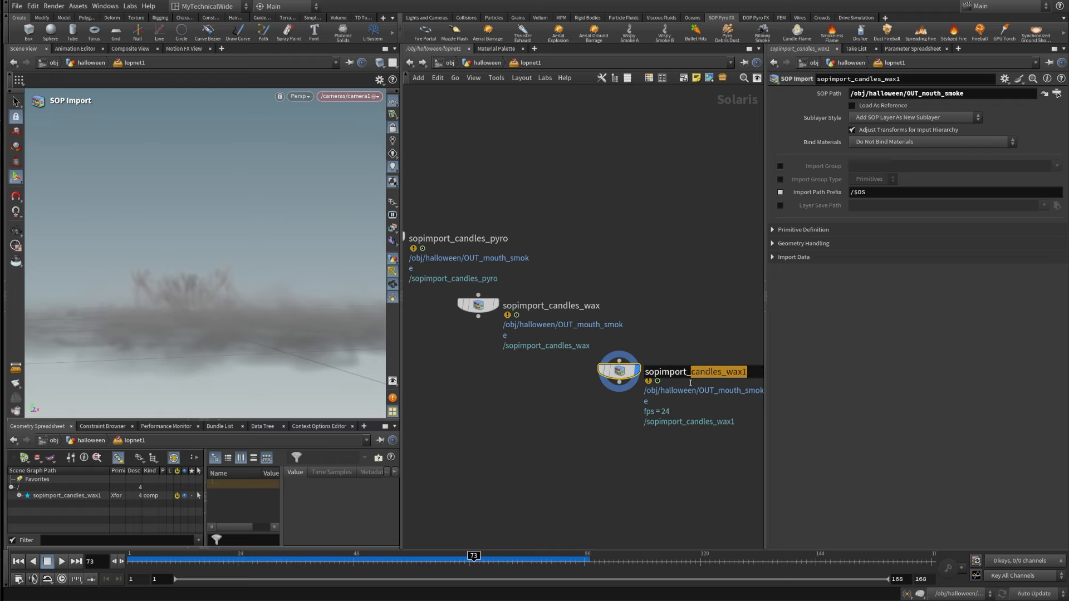
type("wick")
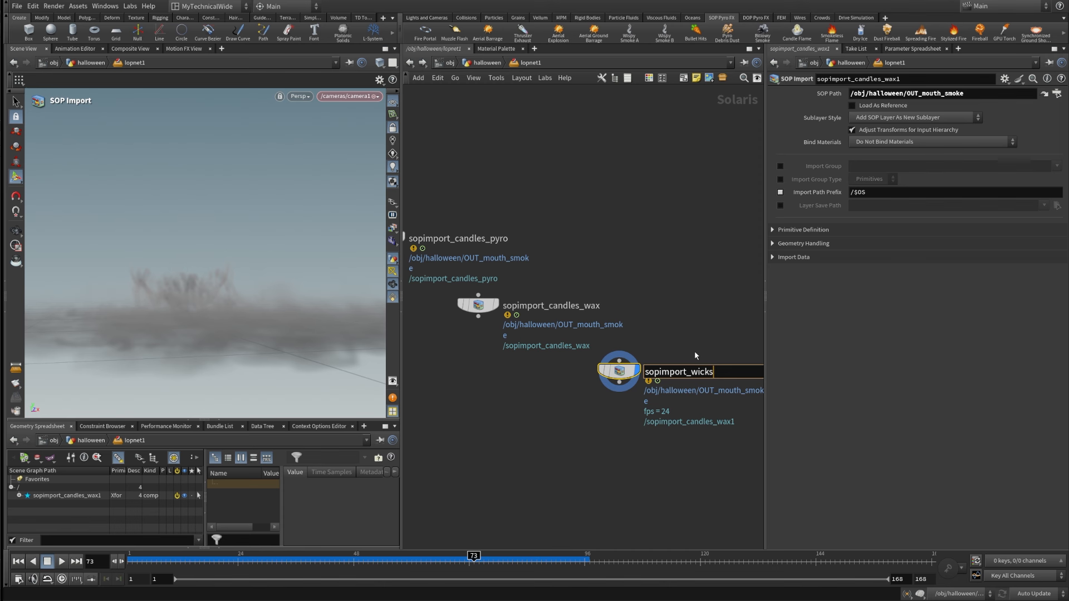
left_click(706, 317)
- Add a Merge node below the candle imports and wire the candles pyro, candles wax and wicks imports into it
scroll(701, 319, "down", 3)
middle_click_drag(609, 382, 644, 395)
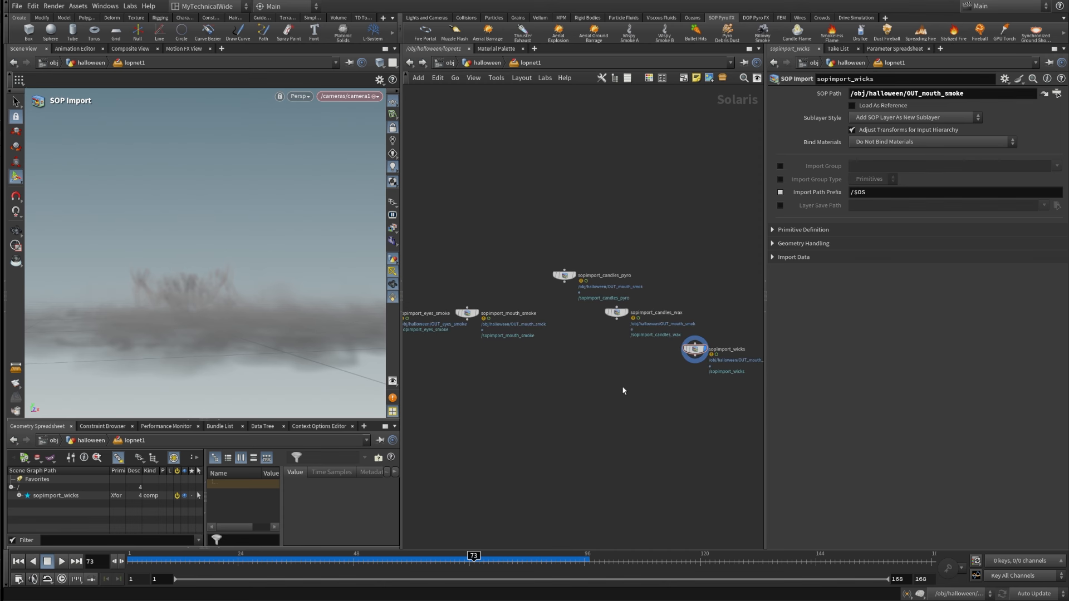
key("Tab")
type("mer")
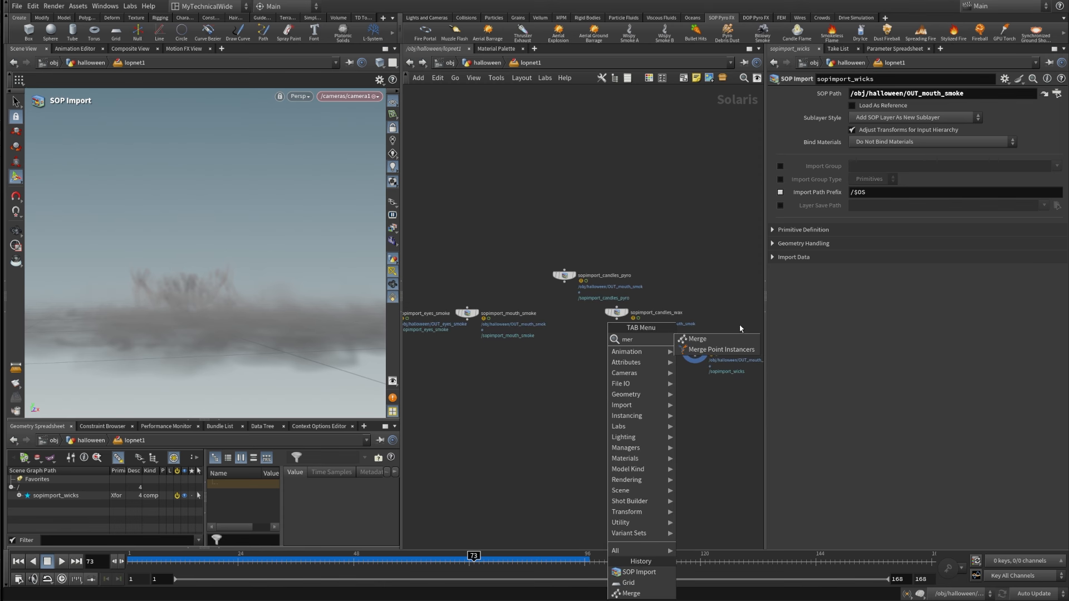
left_click(718, 339)
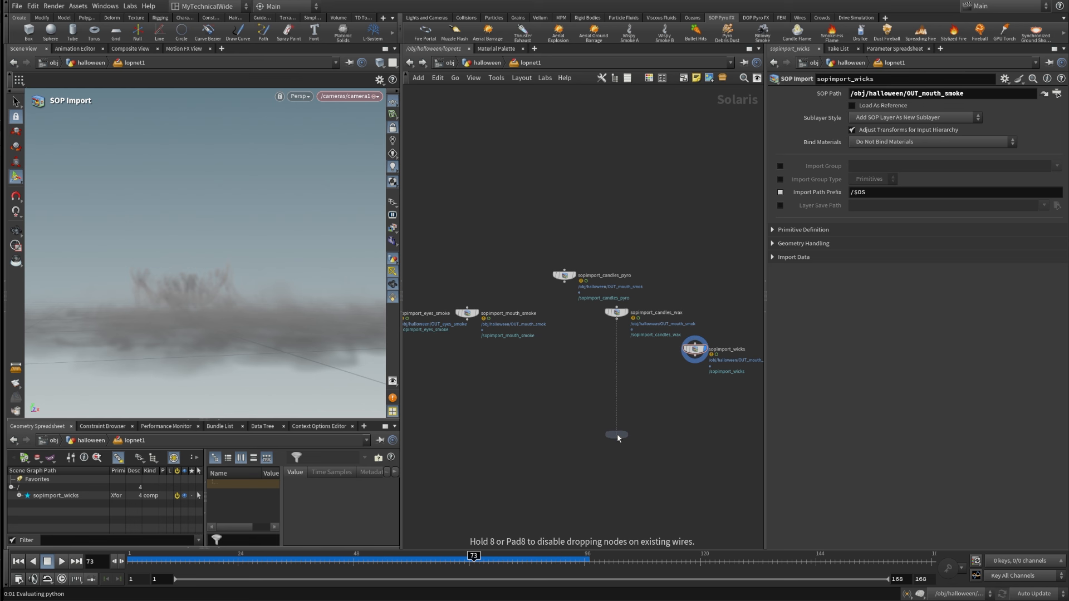
left_click(617, 433)
left_click_drag(544, 235, 730, 379)
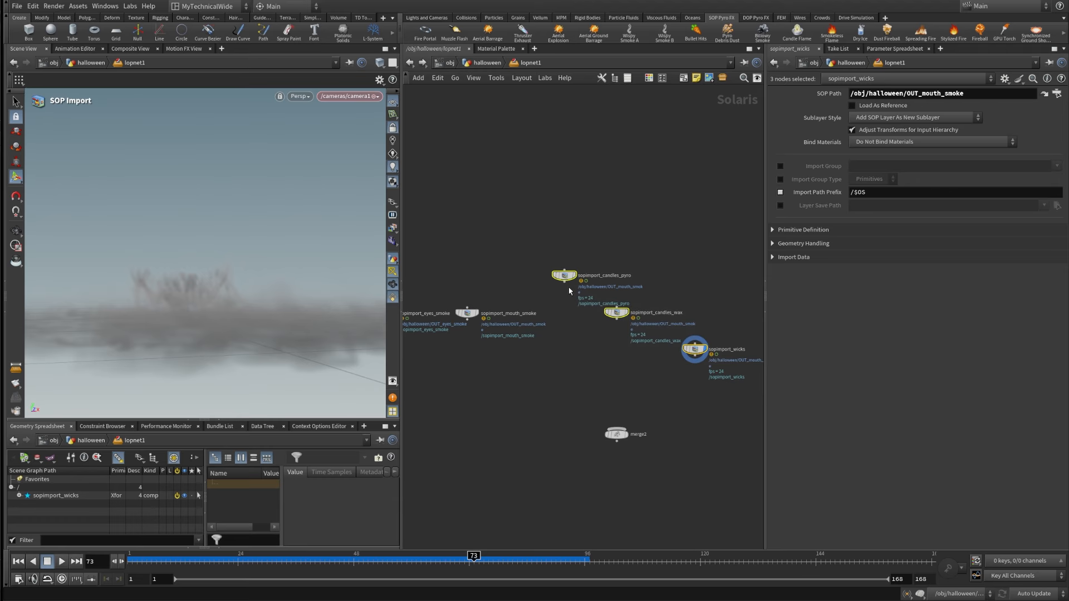
left_click_drag(564, 283, 616, 429)
left_click(483, 426)
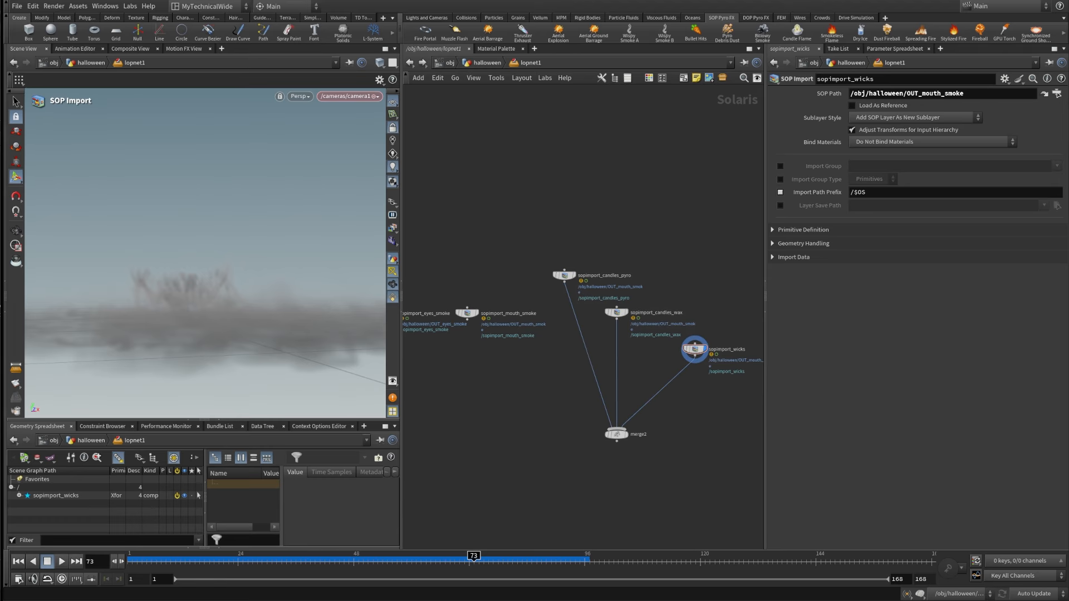
- Add a Merge node below the smoke imports and wire sopimport_eyes_smoke and sopimport_mouth_smoke into it
middle_click_drag(454, 461, 582, 414)
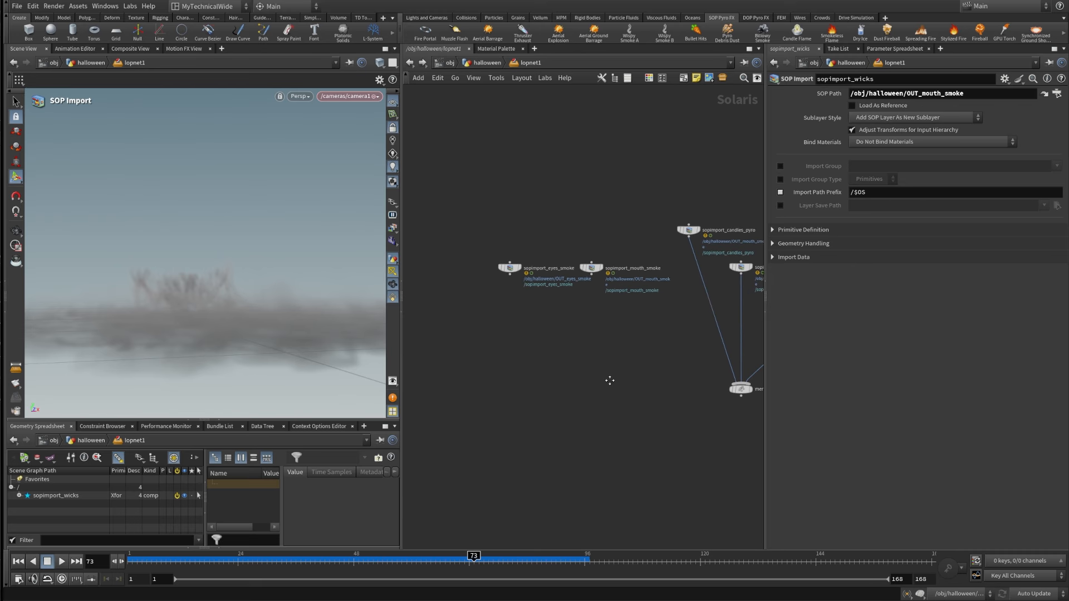
key("Tab")
type("mre")
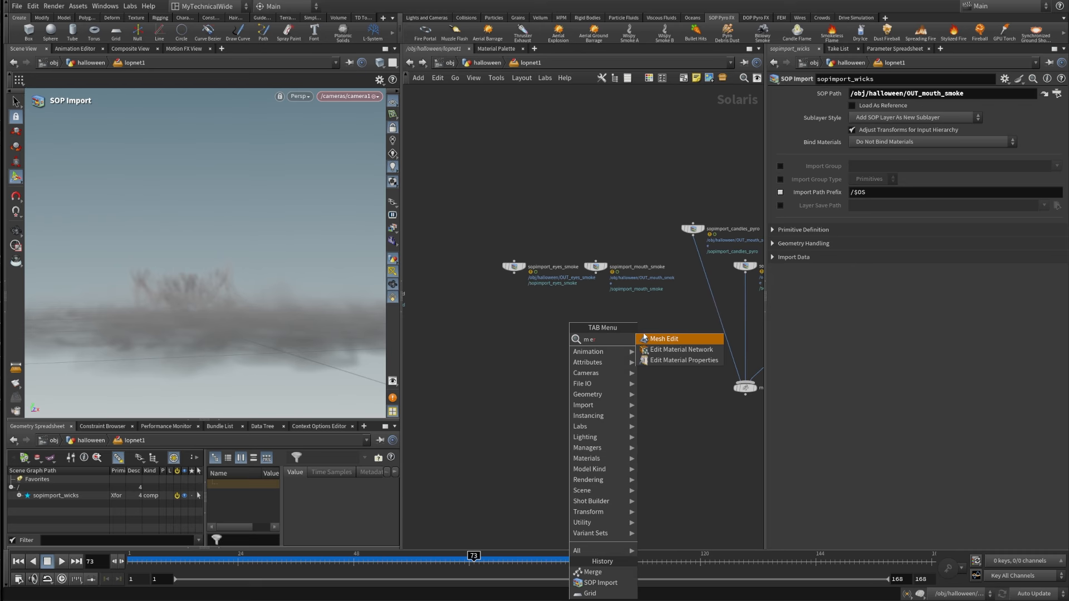
left_click(541, 386)
key("Tab")
type("mer")
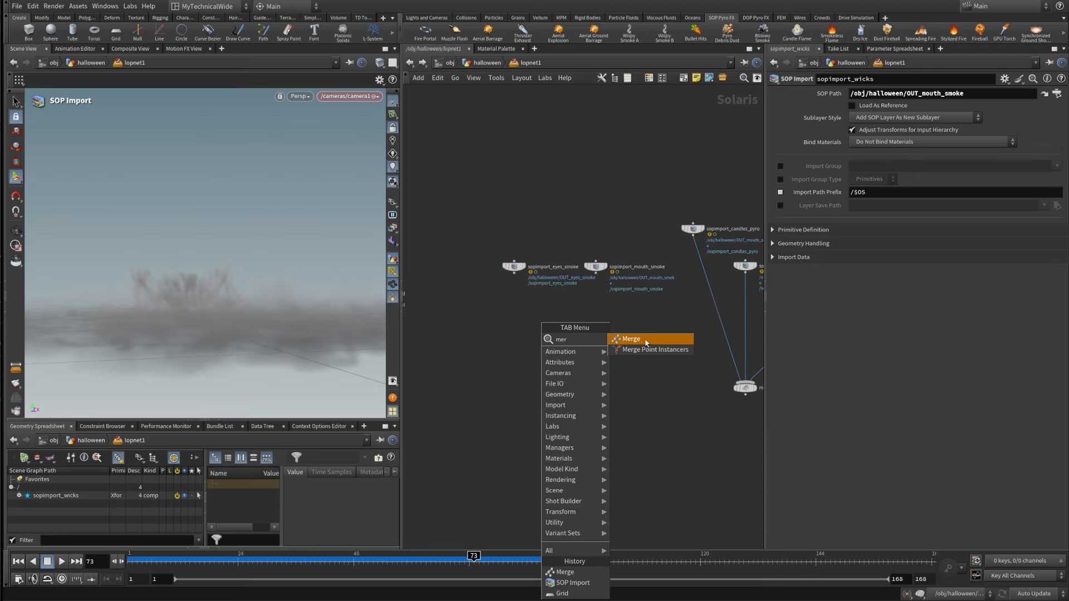
key("Return")
left_click(545, 388)
left_click_drag(472, 216, 651, 341)
left_click(596, 273)
left_click(561, 399)
left_click(580, 462)
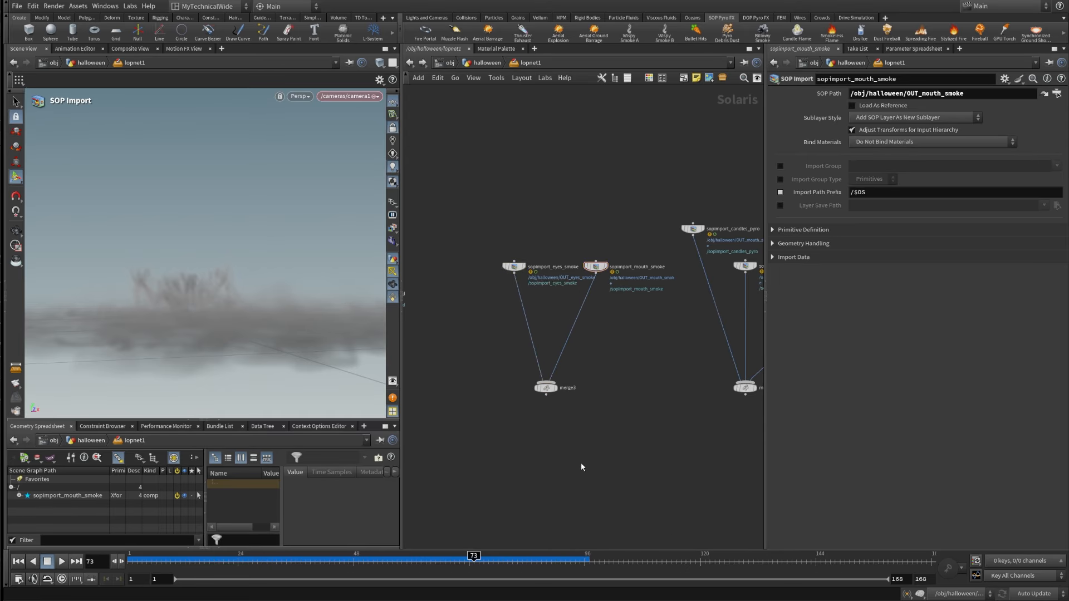
- Insert another Merge node on the wire between merge1 and camera1
middle_click_drag(580, 463, 656, 384)
scroll(623, 398, "down", 3)
scroll(556, 384, "up", 1)
middle_click_drag(511, 403, 531, 360)
key("Tab")
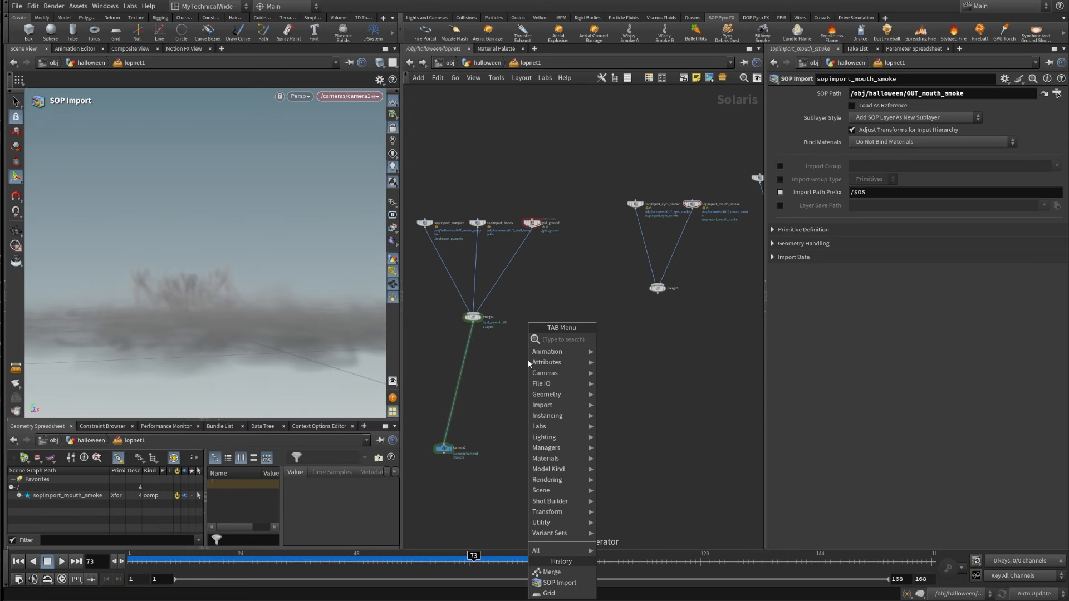
type("mer")
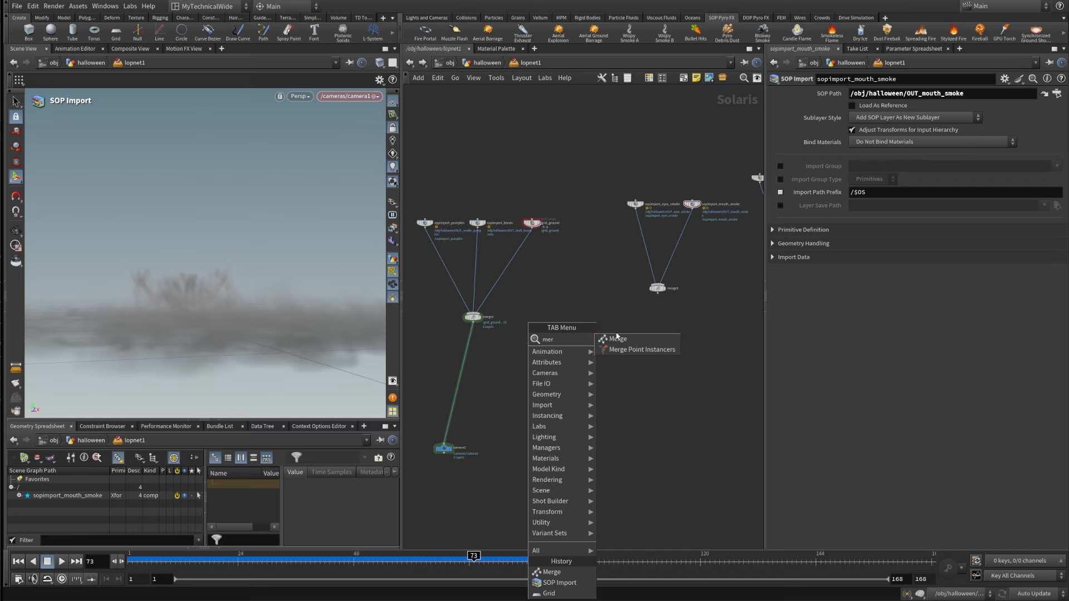
left_click(613, 338)
left_click(465, 365)
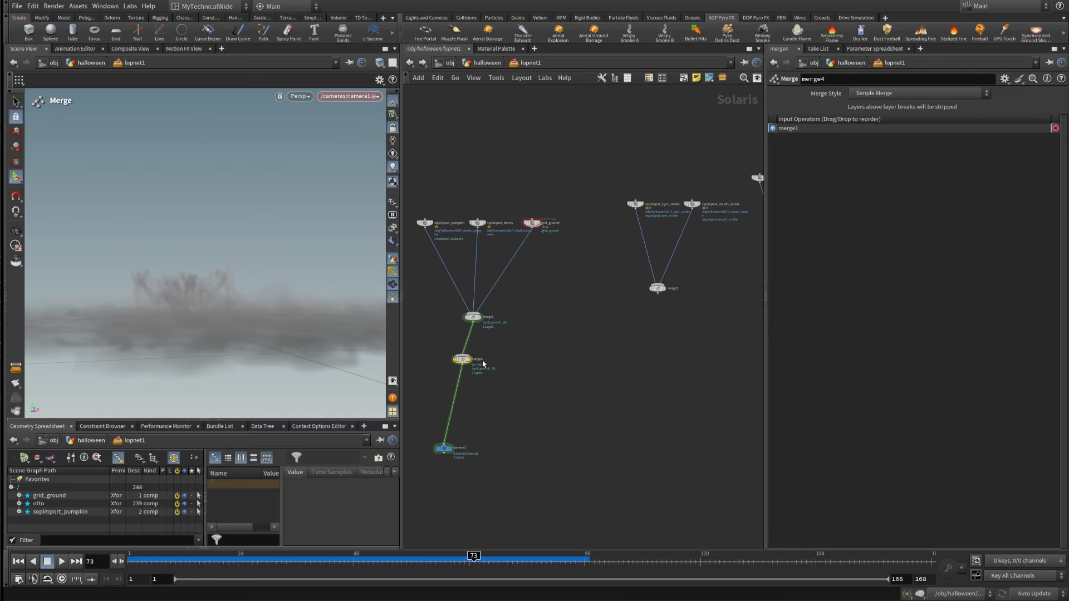
left_click_drag(466, 361, 474, 360)
- Connect the smoke merge (merge3) and the candle merge (merge2) into merge4
left_click_drag(658, 295, 473, 356)
middle_click_drag(603, 335, 506, 326)
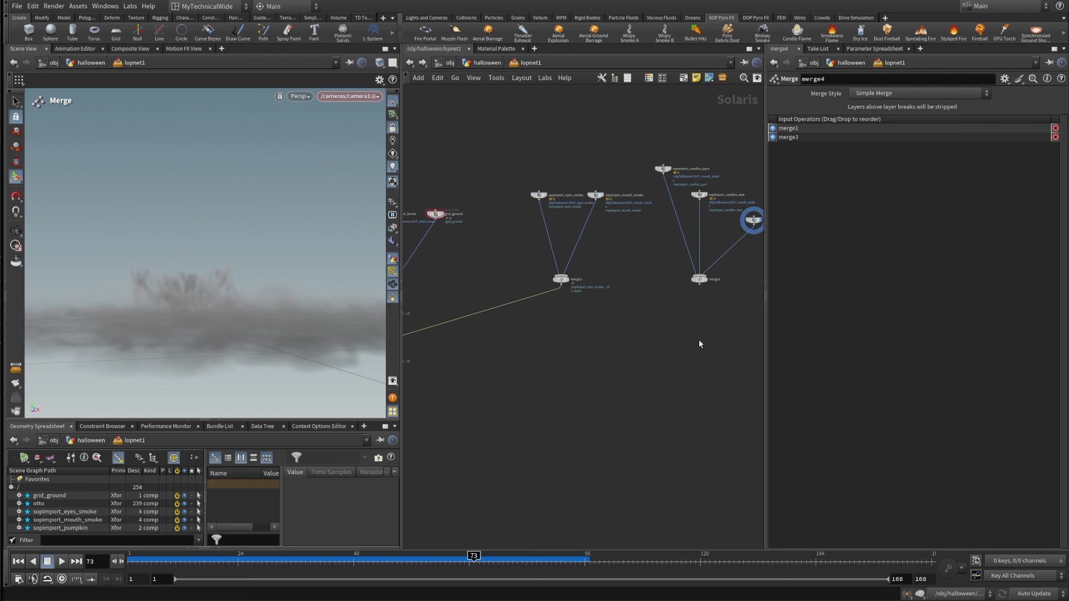
left_click(699, 284)
middle_click_drag(625, 353, 562, 289)
left_click(560, 278)
- Turn on the display flag of merge4 to show the combined scene
scroll(579, 287, "up", 4)
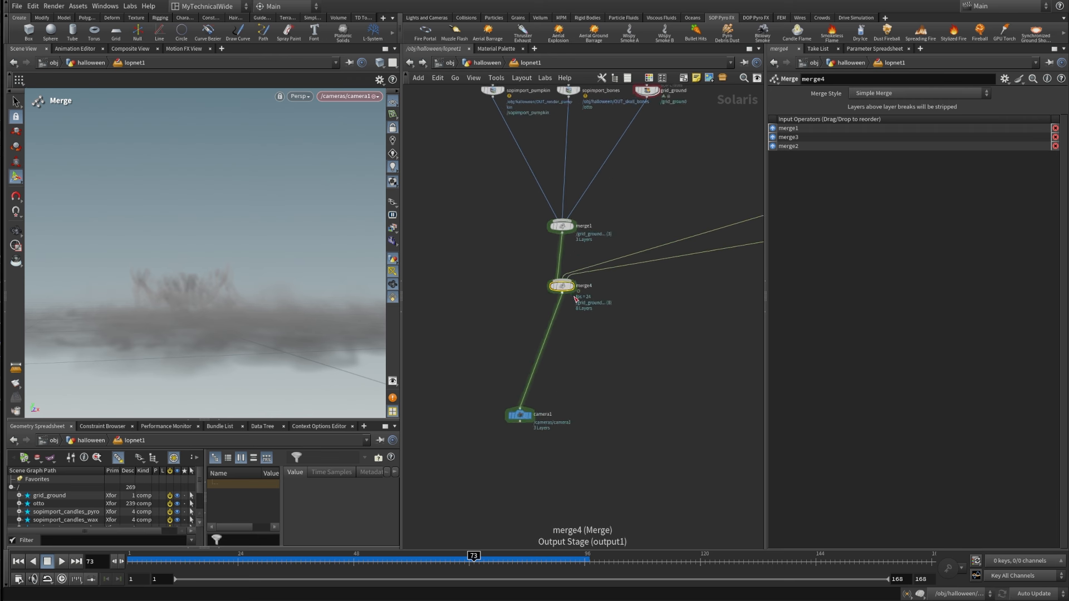
left_click(569, 282)
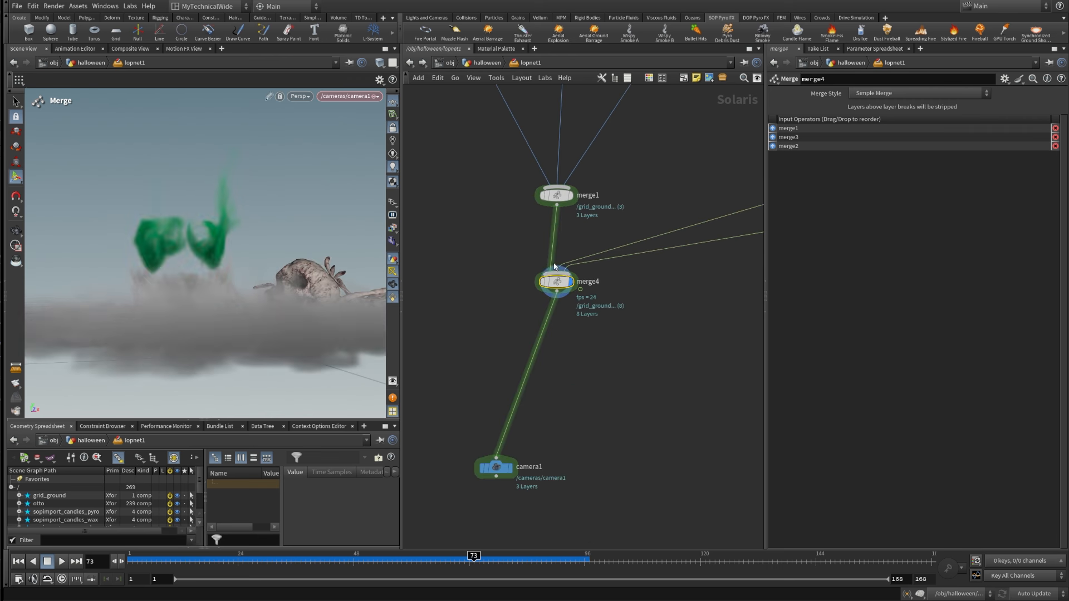
middle_click_drag(668, 350, 668, 406)
left_click_drag(489, 303, 670, 413)
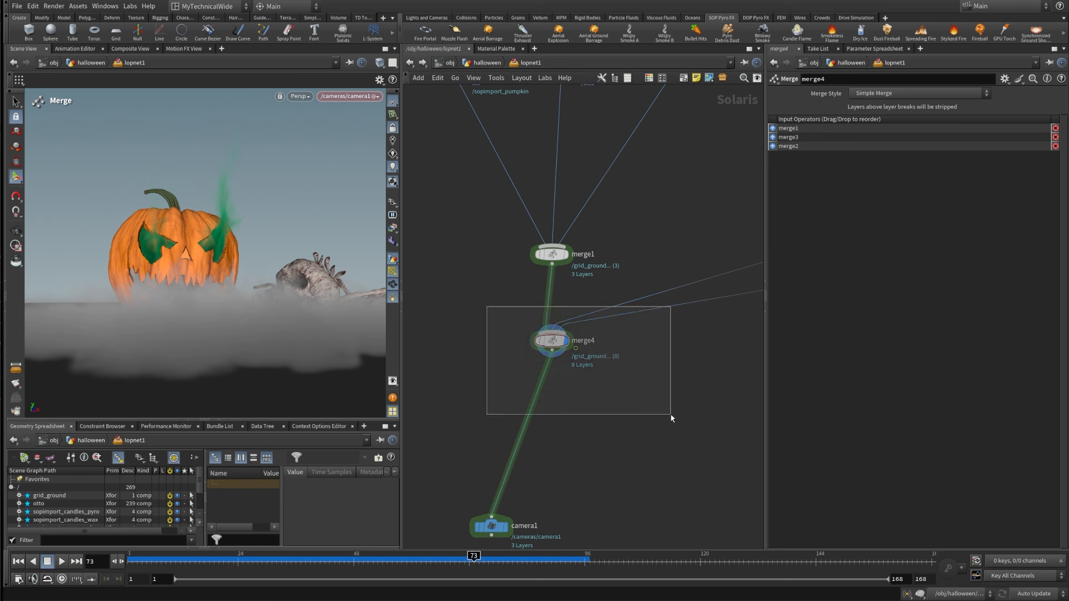
- Set the SOP Path of sopimport_candles_pyro to /obj/halloween/OUT_candles_pyro
scroll(713, 386, "down", 5)
scroll(741, 322, "up", 5)
scroll(677, 242, "up", 5)
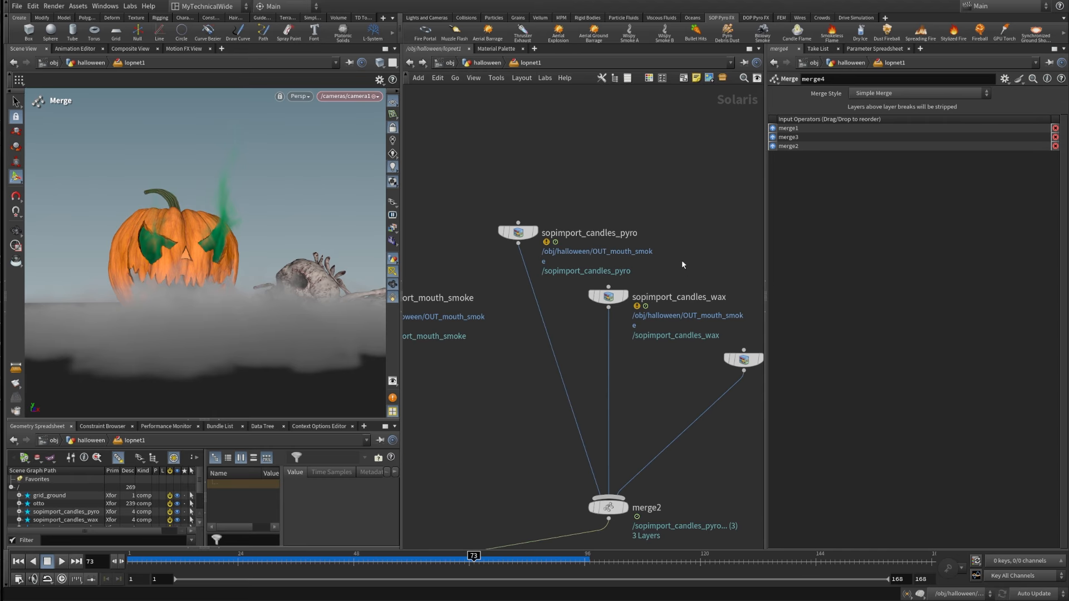
left_click_drag(627, 176, 481, 246)
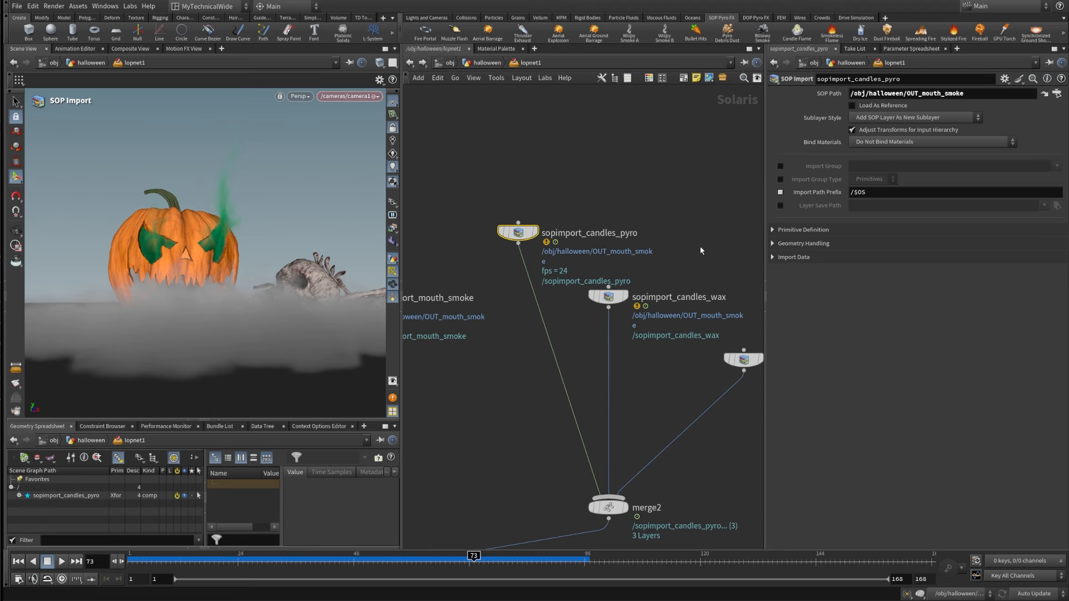
left_click_drag(700, 247, 601, 313)
left_click_drag(601, 185, 464, 258)
left_click(1057, 93)
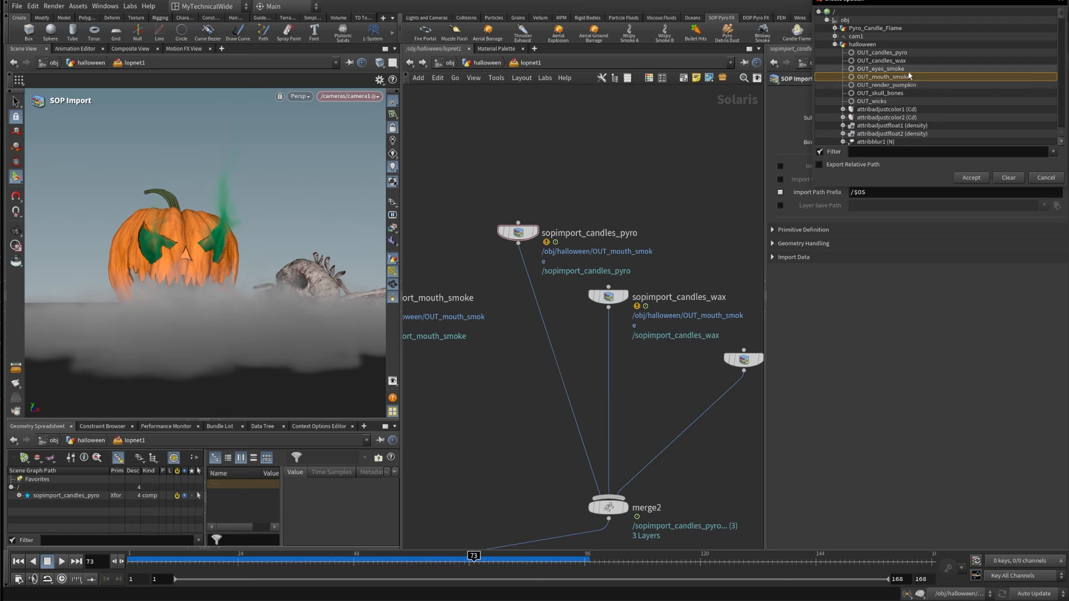
left_click(881, 52)
left_click(971, 177)
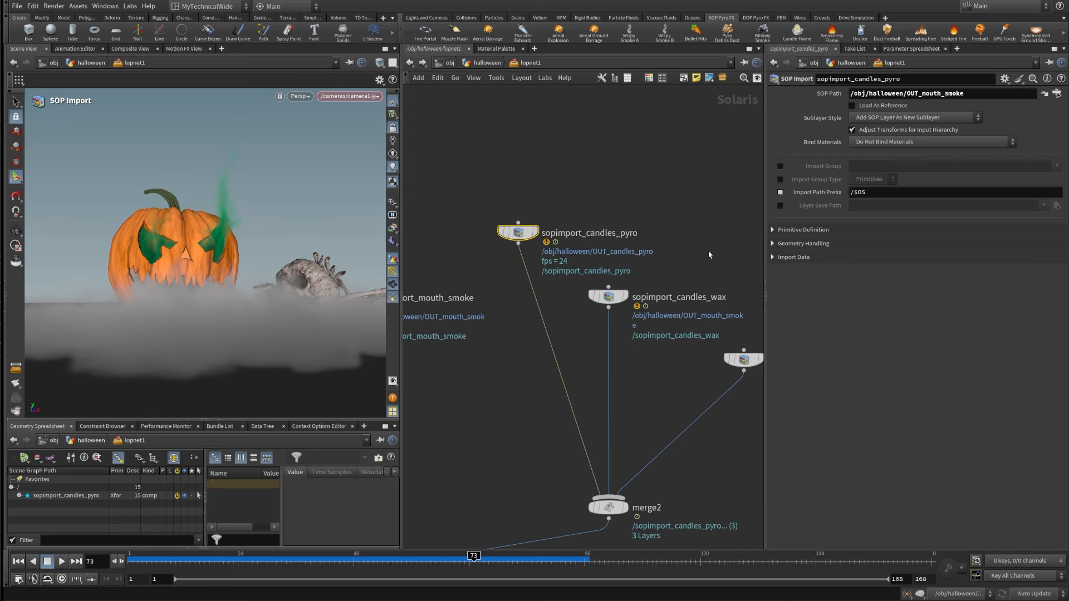
- Set the SOP Path of sopimport_candles_wax to /obj/halloween/OUT_candles_wax
left_click(591, 304)
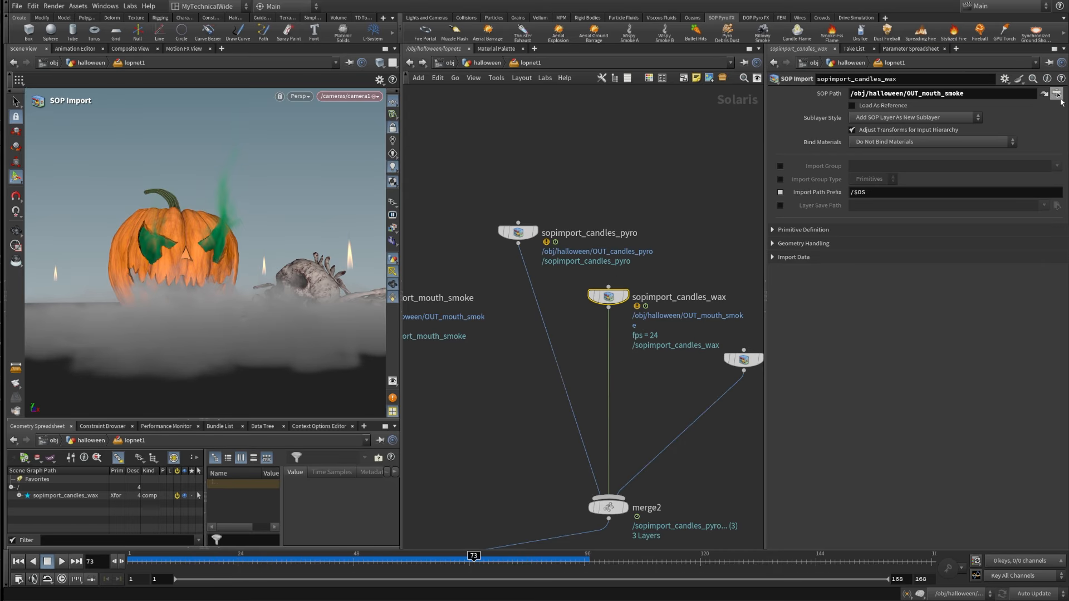
left_click(1059, 98)
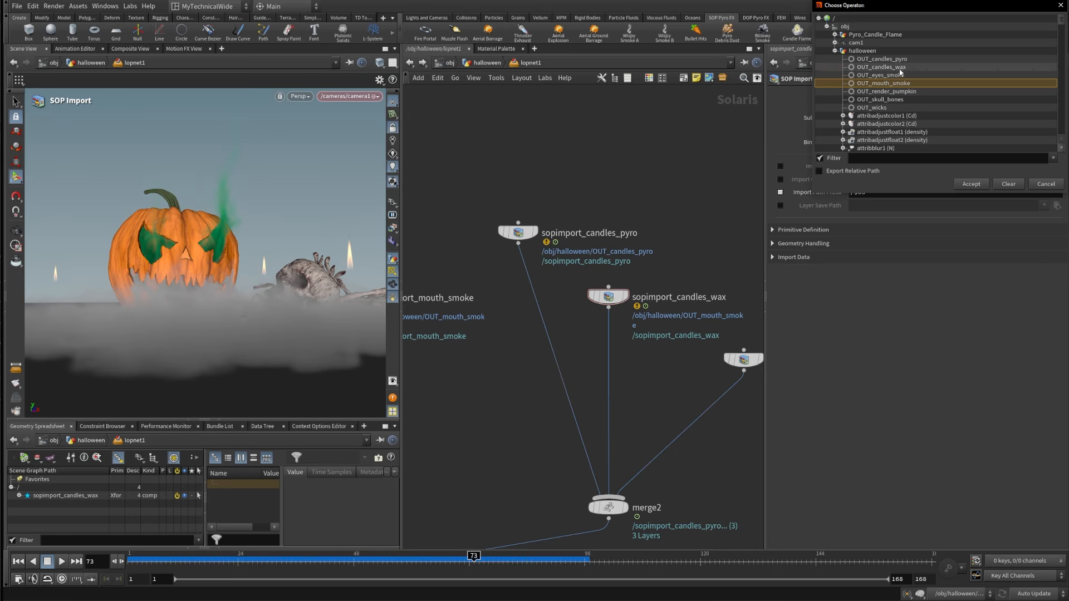
left_click(881, 67)
left_click(979, 187)
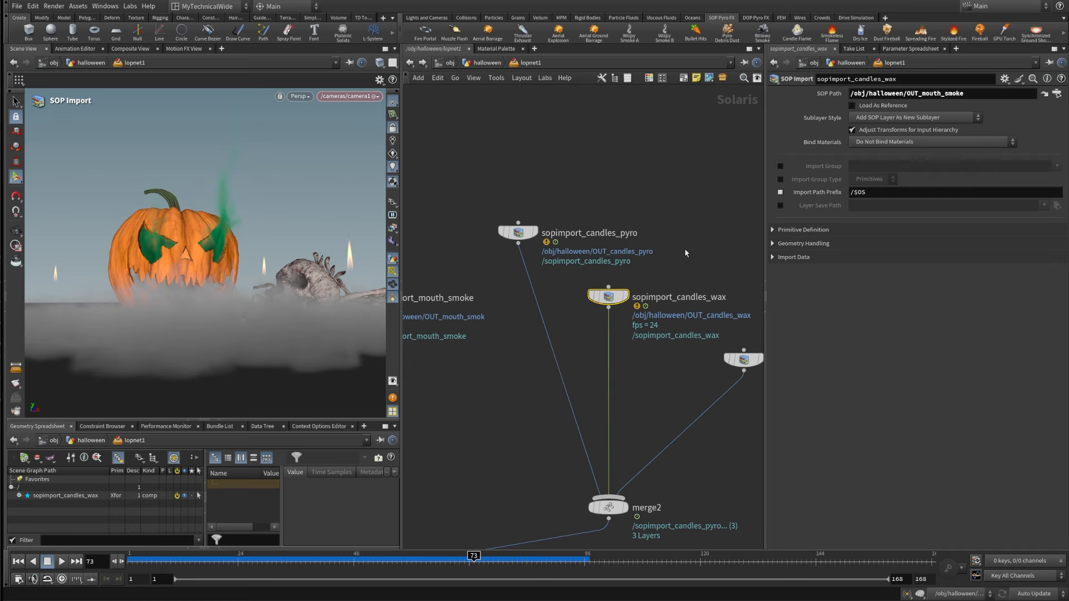
- Set the SOP Path of sopimport_wicks to /obj/halloween/OUT_wicks
middle_click_drag(685, 253, 557, 183)
left_click(615, 290)
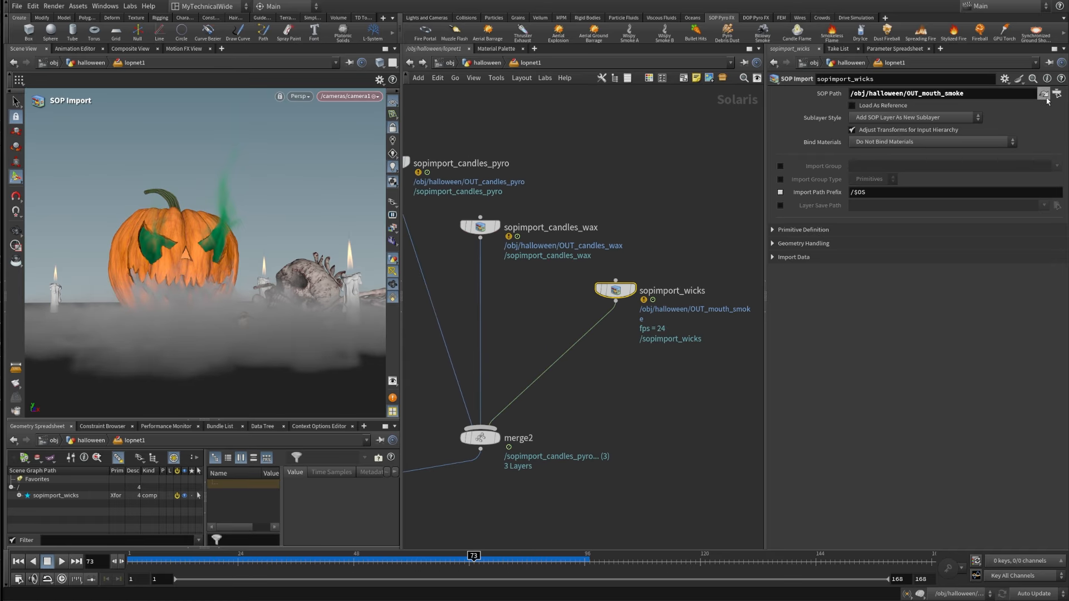
left_click(1044, 95)
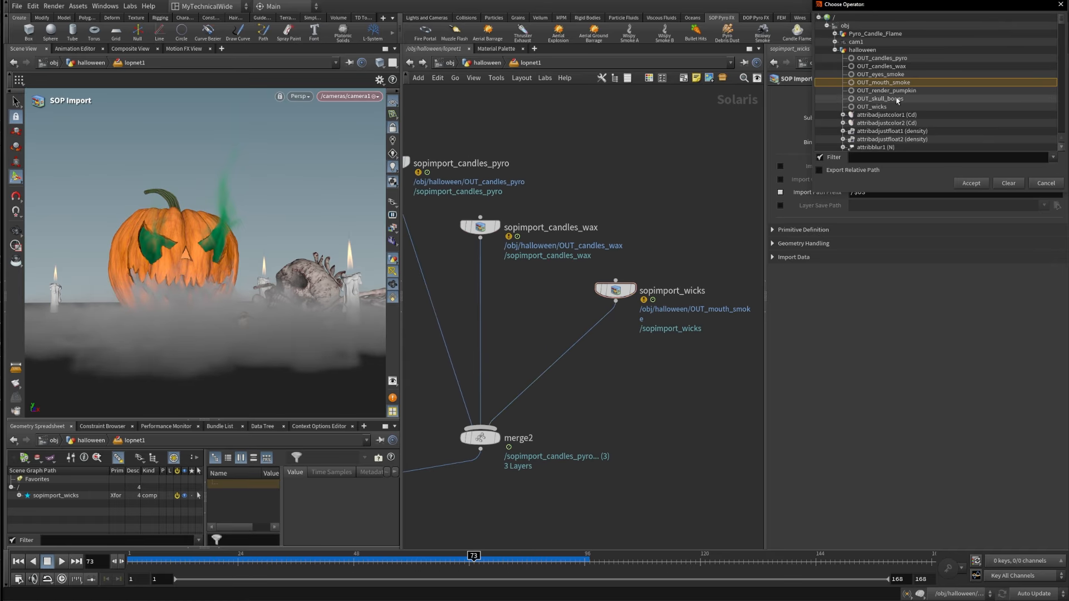
left_click(872, 106)
left_click(971, 183)
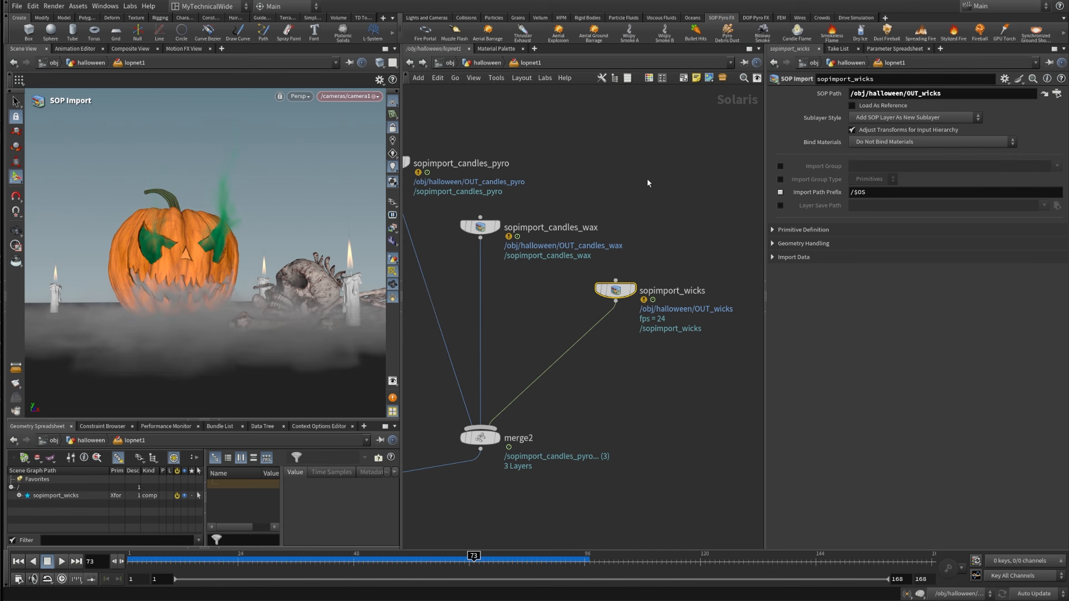
- Move the camera1 node farther to the side, away from the merge1 and merge4 column
scroll(646, 178, "down", 4)
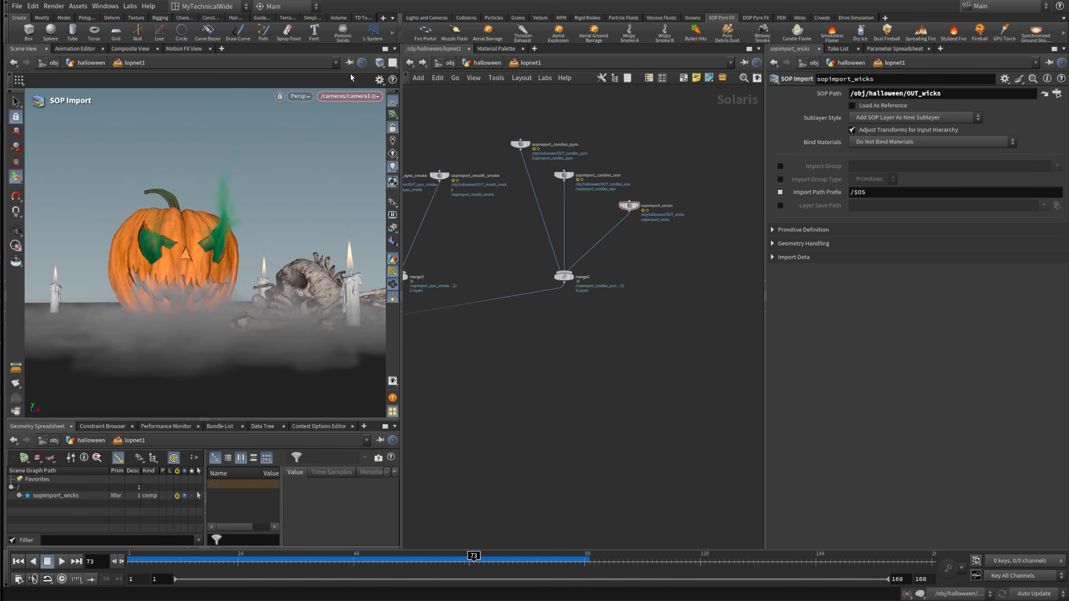
middle_click_drag(509, 394, 674, 324)
scroll(674, 324, "down", 5)
scroll(542, 343, "up", 6)
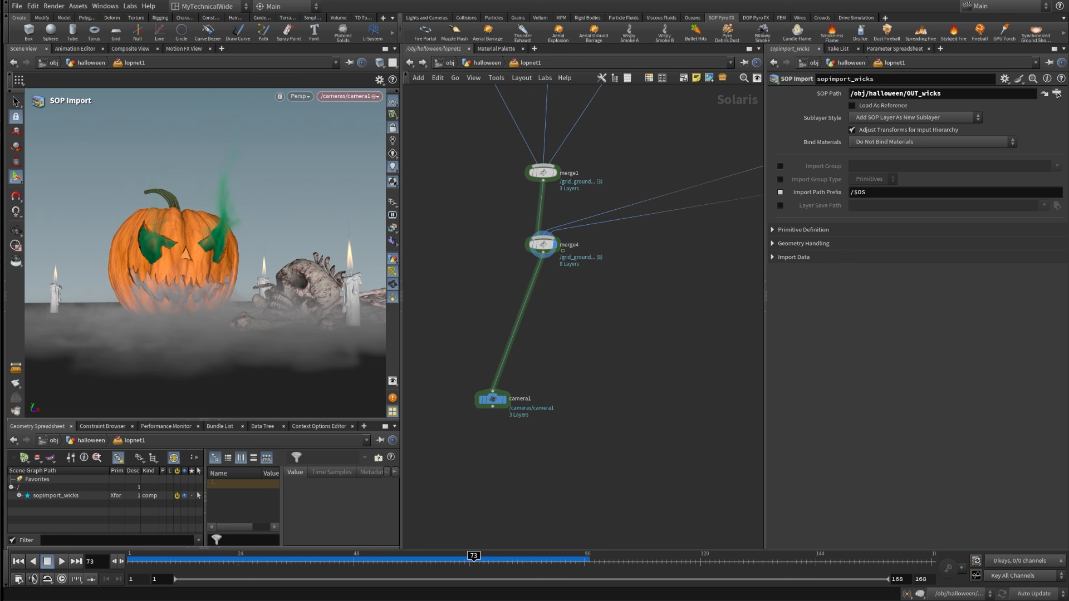
middle_click_drag(568, 363, 704, 315)
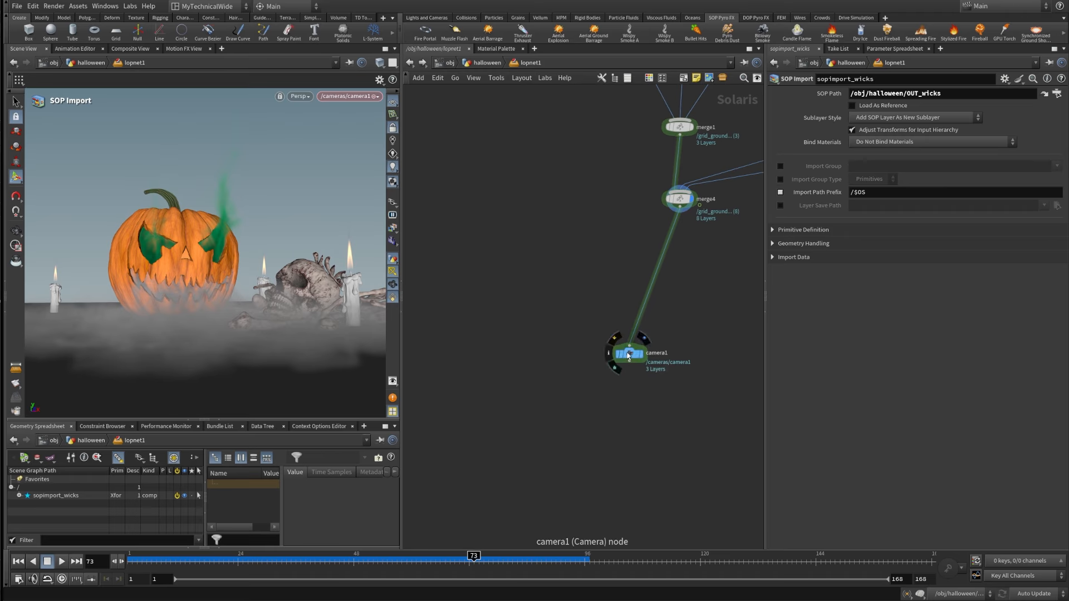
left_click_drag(629, 353, 573, 326)
middle_click_drag(659, 274, 551, 373)
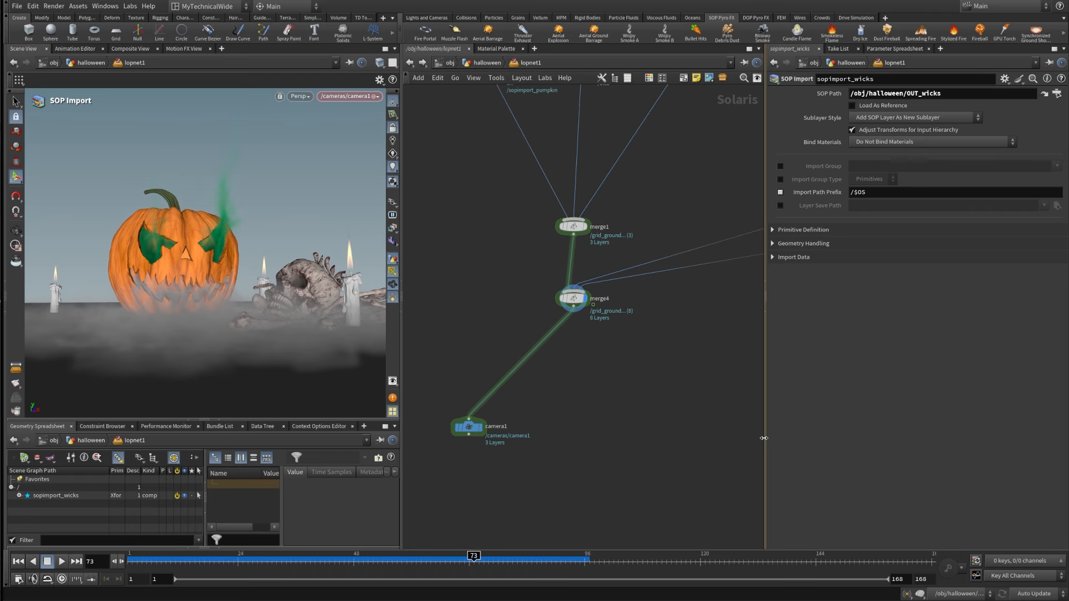
- Widen the network editor by narrowing the parameter pane, and frame merge1 and merge4
left_click_drag(765, 439, 895, 445)
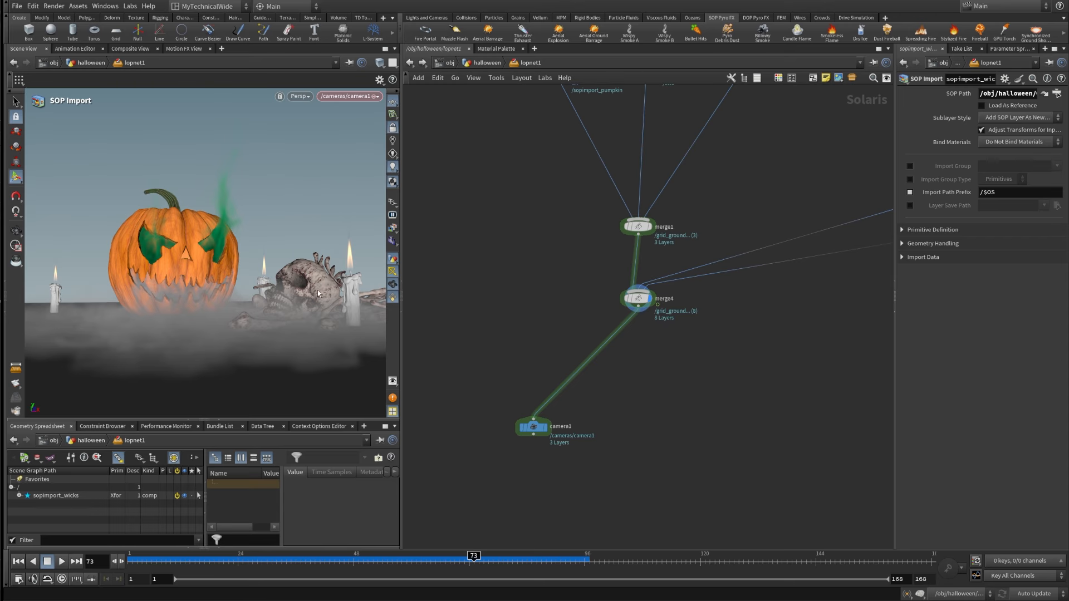
middle_click_drag(859, 259, 753, 262)
middle_click_drag(758, 209, 705, 225)
scroll(683, 354, "down", 3)
scroll(574, 266, "up", 5)
middle_click_drag(512, 276, 529, 340)
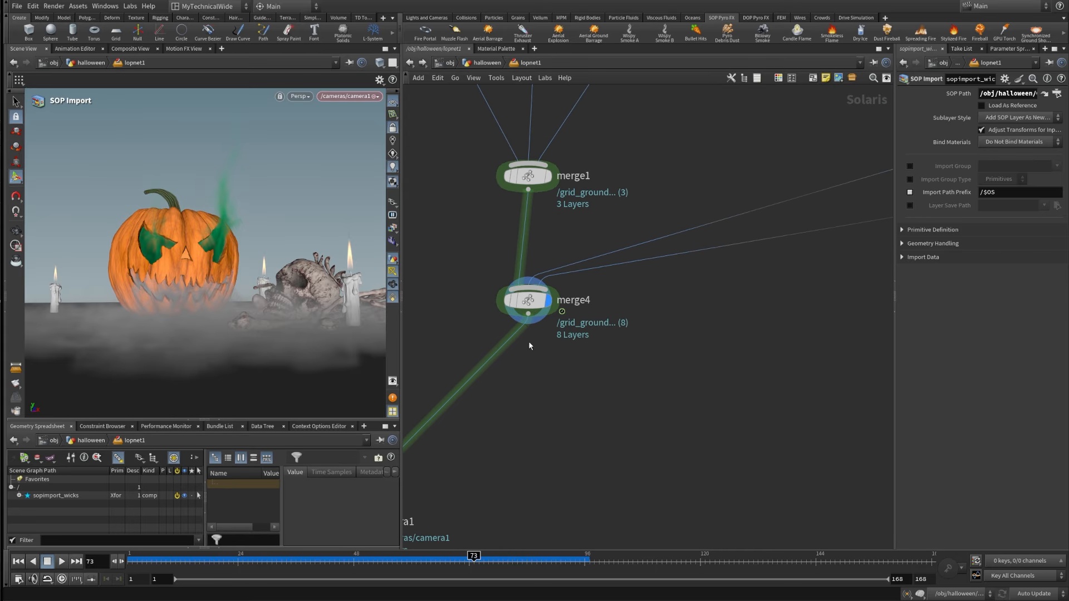
- Move merge4 away from the main column and wire camera1's input directly to merge1 instead of merge4
left_click_drag(534, 302, 628, 315)
middle_click_drag(629, 316, 722, 357)
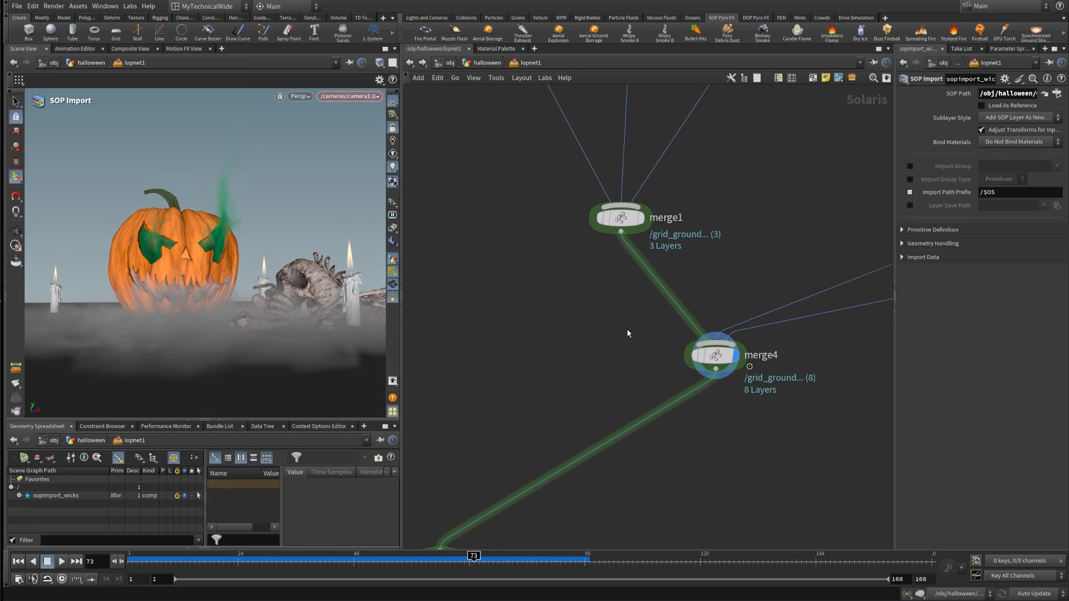
left_click_drag(635, 424, 621, 232)
scroll(636, 325, "down", 5)
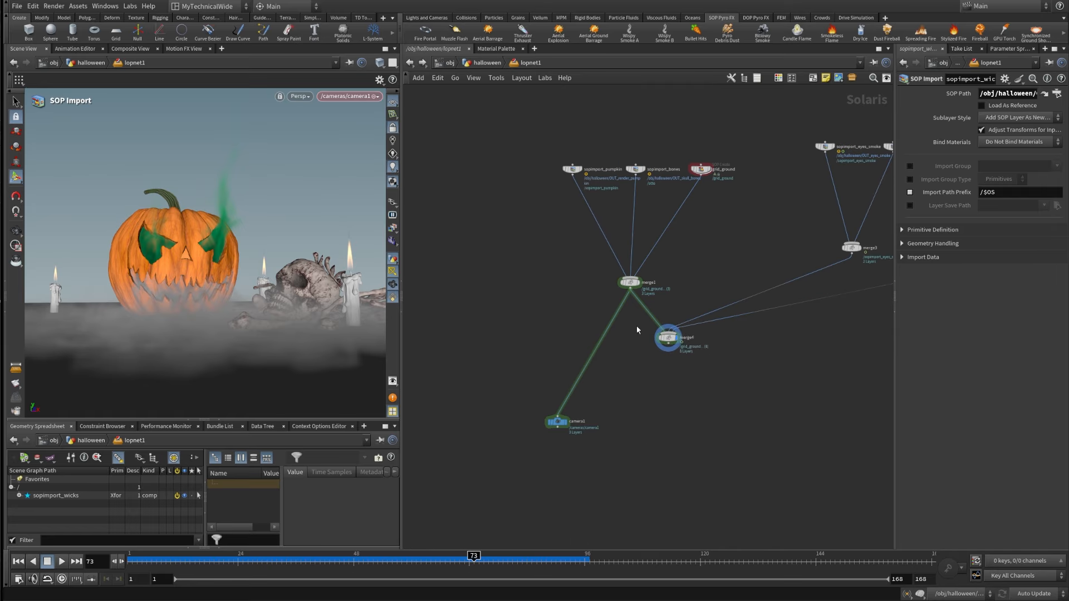
scroll(650, 359, "up", 3)
scroll(806, 329, "up", 3)
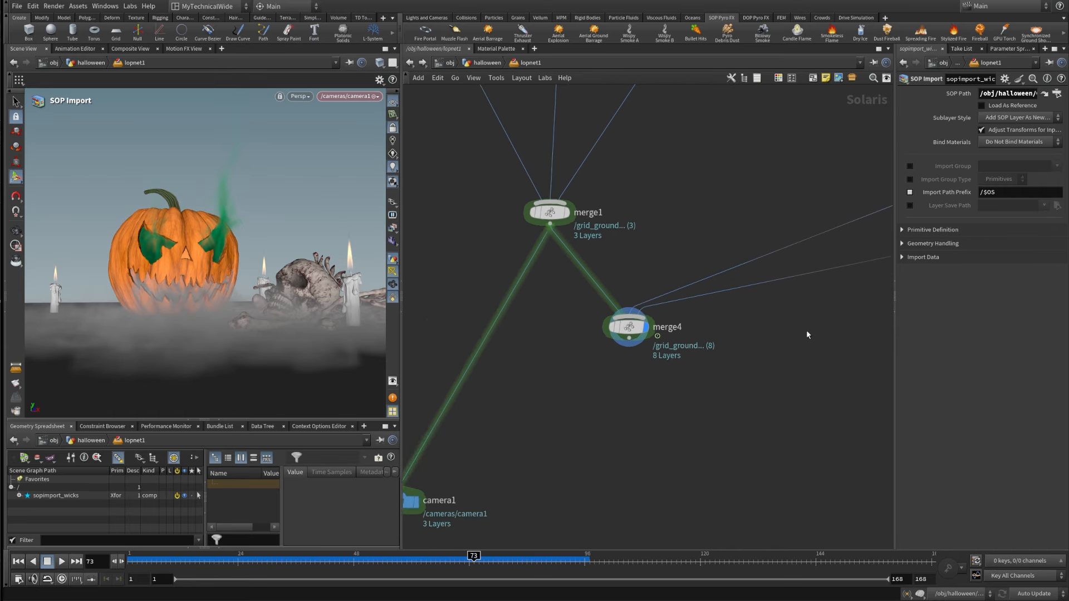
scroll(806, 329, "up", 1)
left_click_drag(592, 328, 746, 328)
middle_click_drag(584, 364, 737, 342)
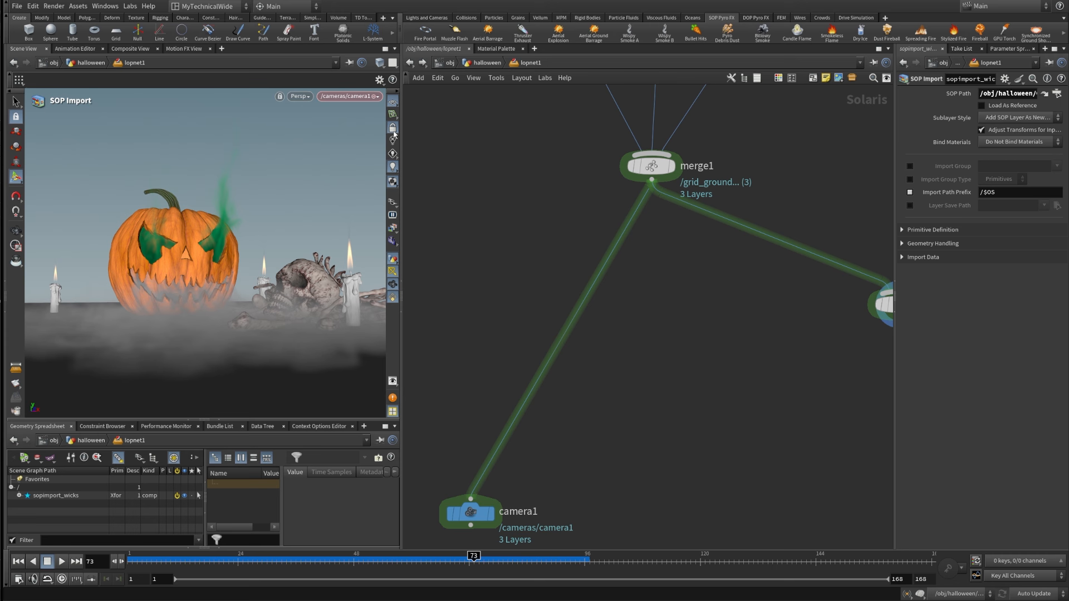
- Review the finished pumpkin render in MPlay, comparing frames 140 and 90, and return to the LOP network
key("alt+Tab")
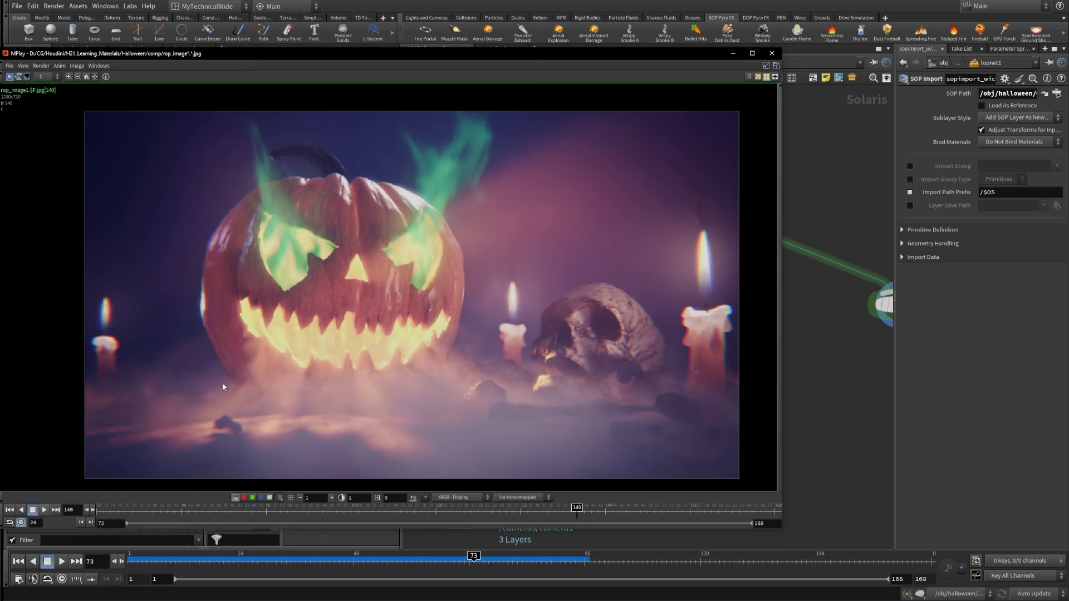
scroll(369, 346, "down", 3)
scroll(368, 346, "up", 2)
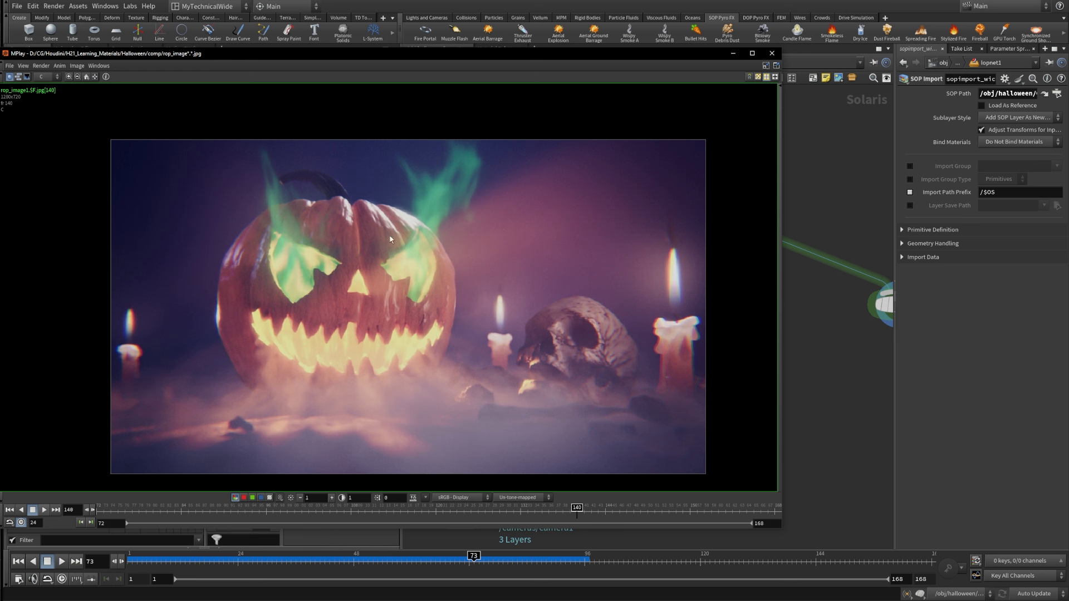
left_click_drag(323, 510, 224, 484)
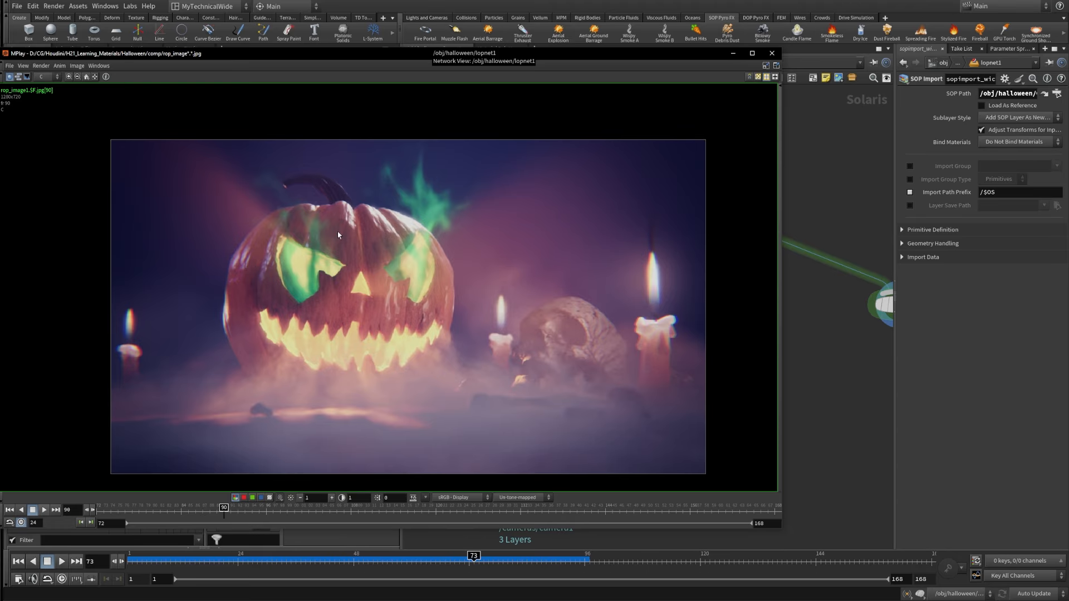
scroll(394, 213, "up", 2)
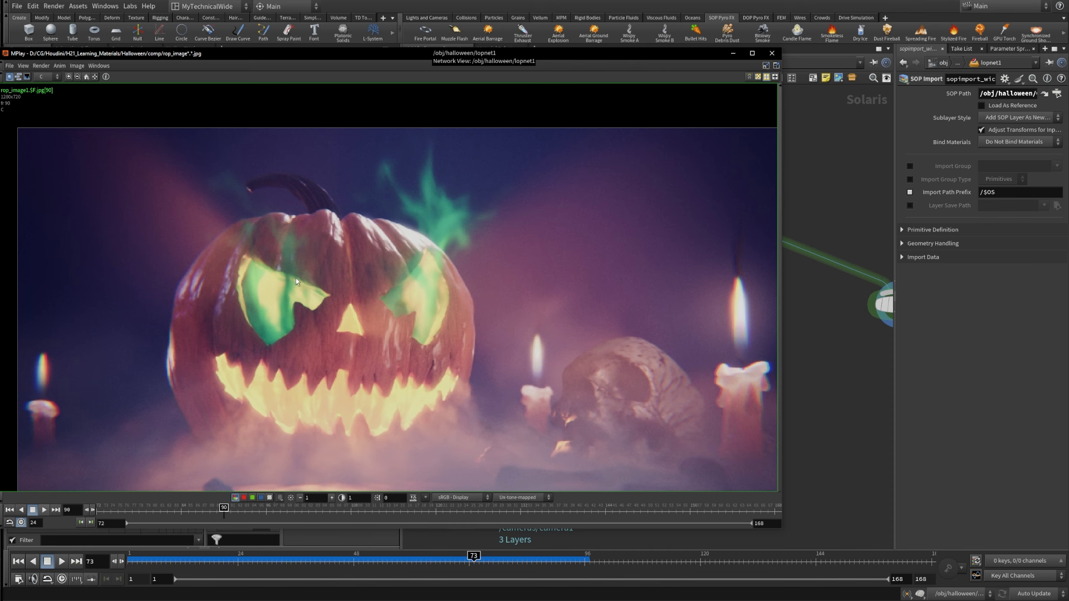
scroll(330, 352, "down", 2)
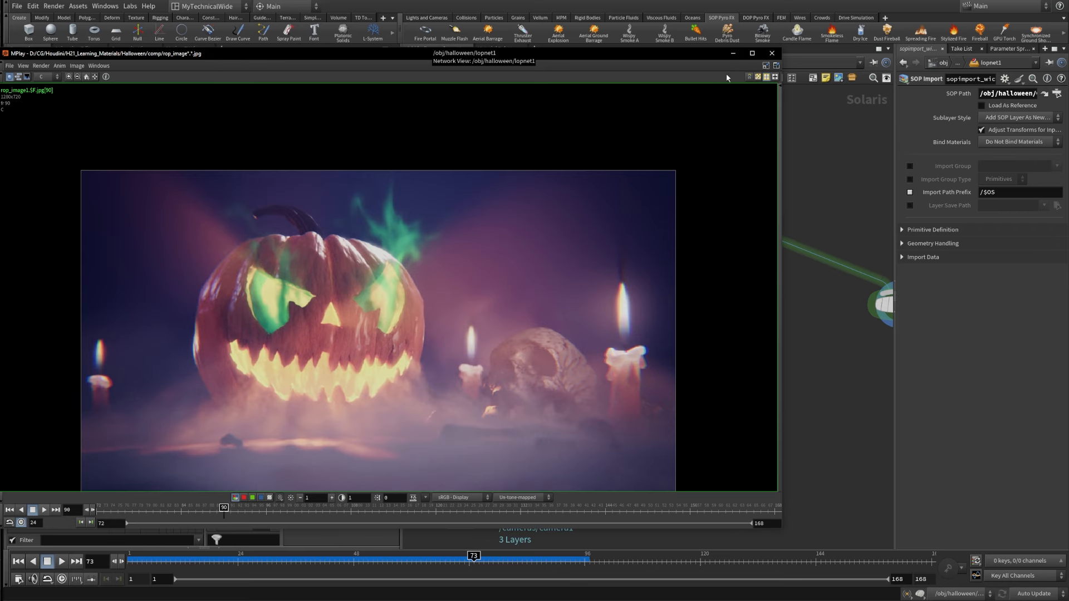
left_click(738, 54)
- Turn on the display flag of merge1 to show only the pumpkin, bones and ground
scroll(597, 400, "down", 6)
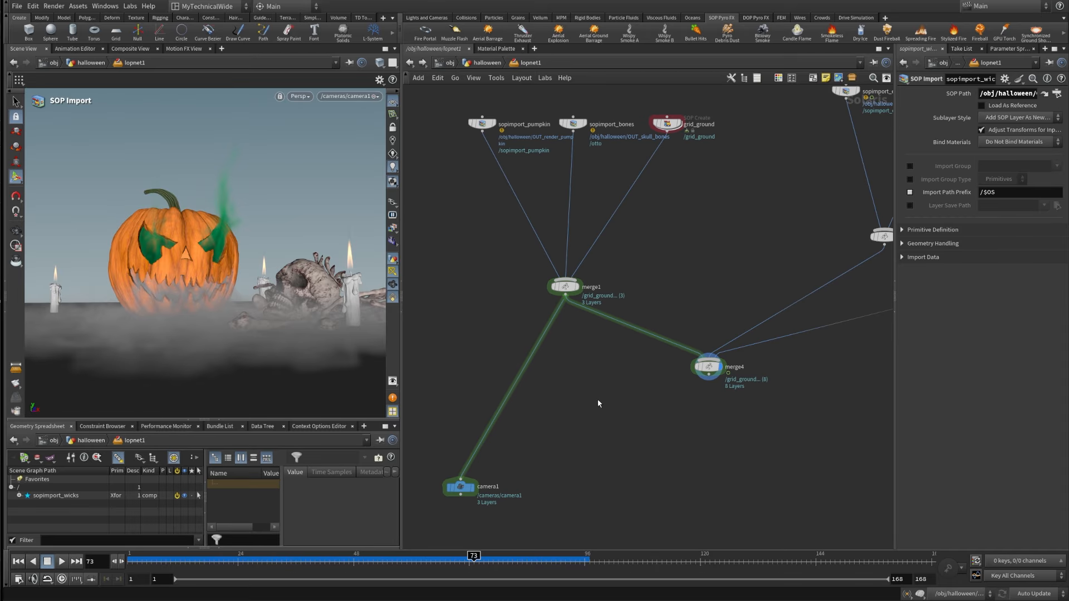
scroll(596, 401, "up", 5)
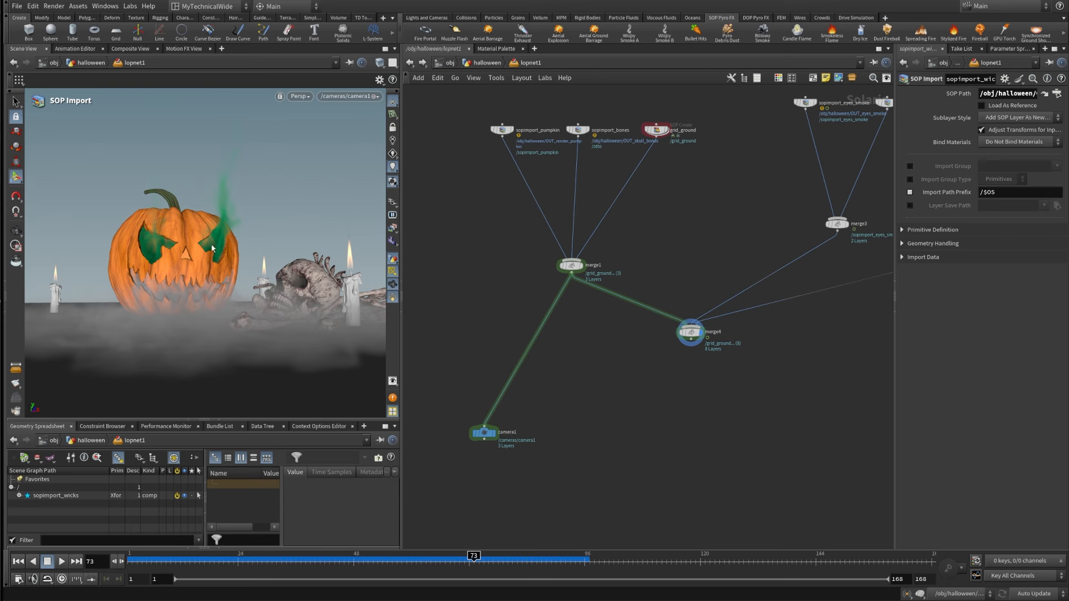
double_click(588, 265)
left_click(581, 267)
- Place camera1 diagonally below merge1 and cut the wire between them
left_click_drag(484, 432, 575, 370)
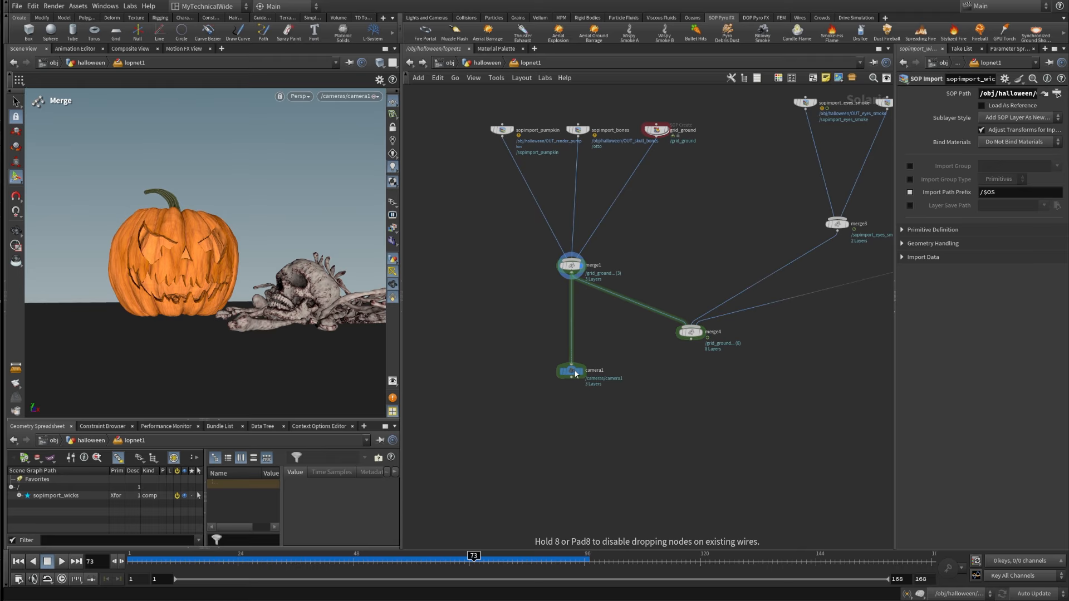
mouse_move(573, 372)
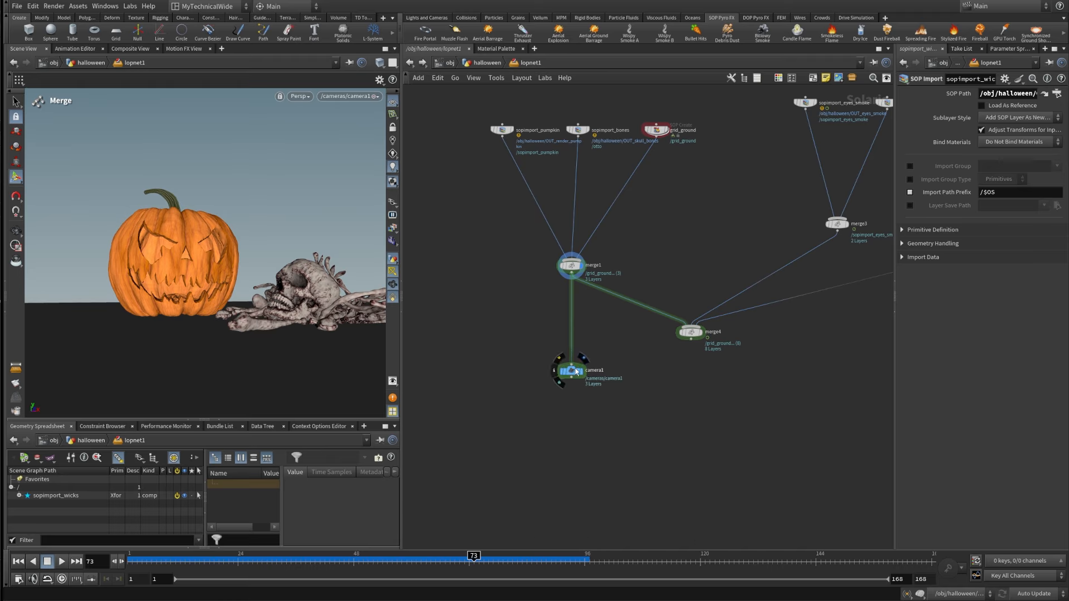
left_click_drag(576, 375, 487, 351)
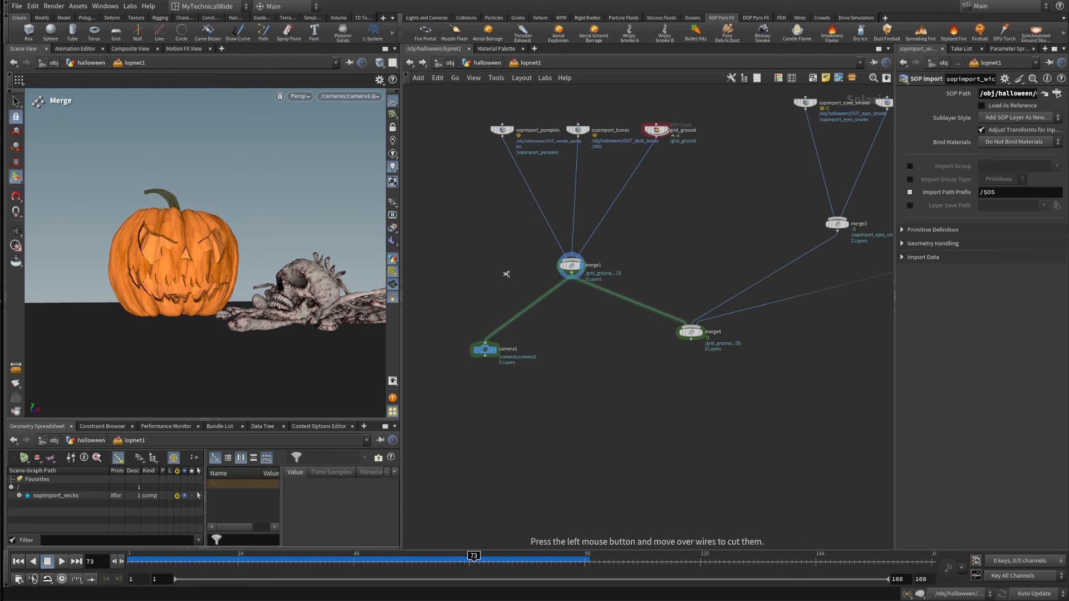
- Add a Merge node below merge1, next to camera1
key("Tab")
type("mer")
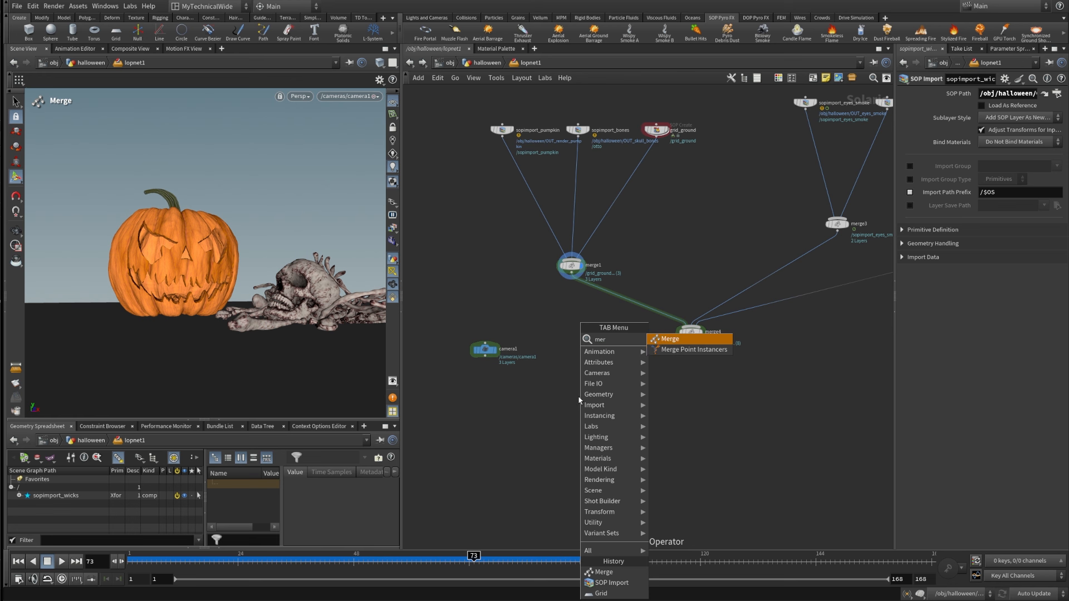
left_click(668, 339)
left_click(571, 394)
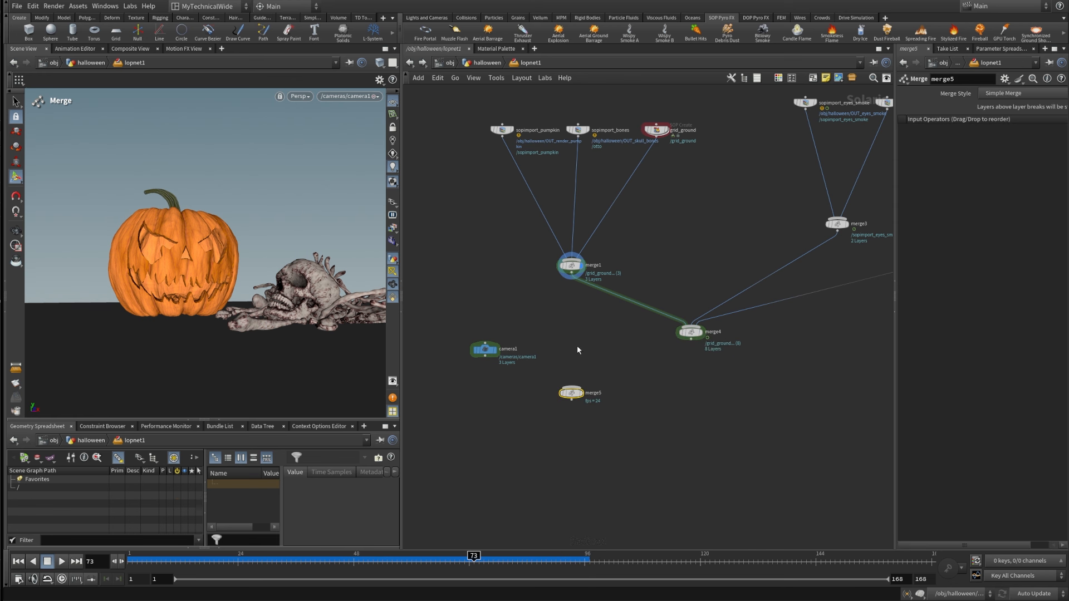
- Connect camera1 and merge1 into merge5, branching from merge1 so that its wire to merge4 is kept
left_click_drag(484, 358, 570, 387)
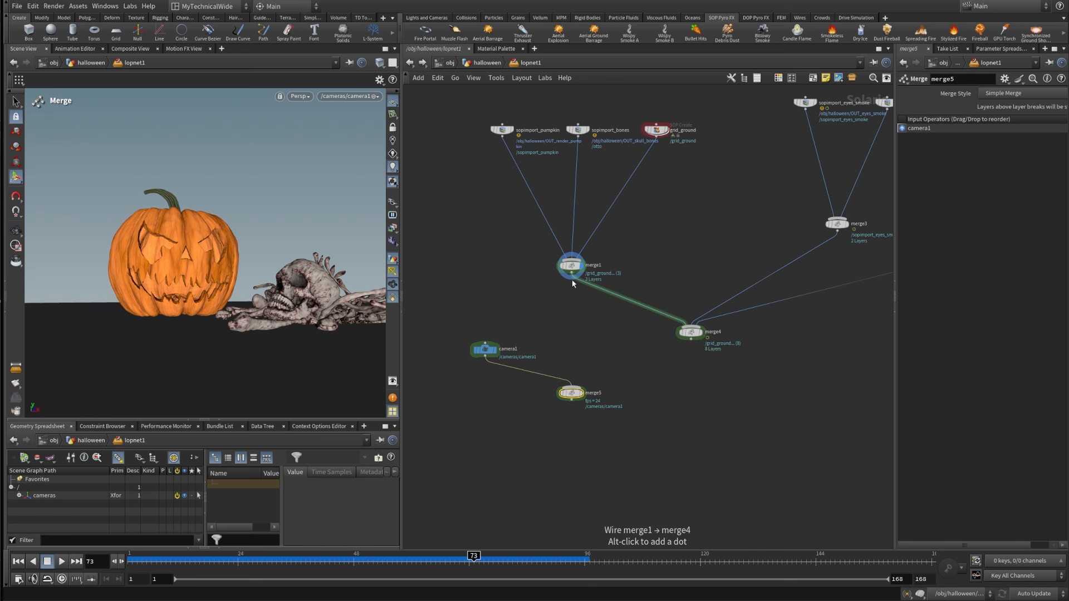
left_click_drag(572, 279, 569, 388)
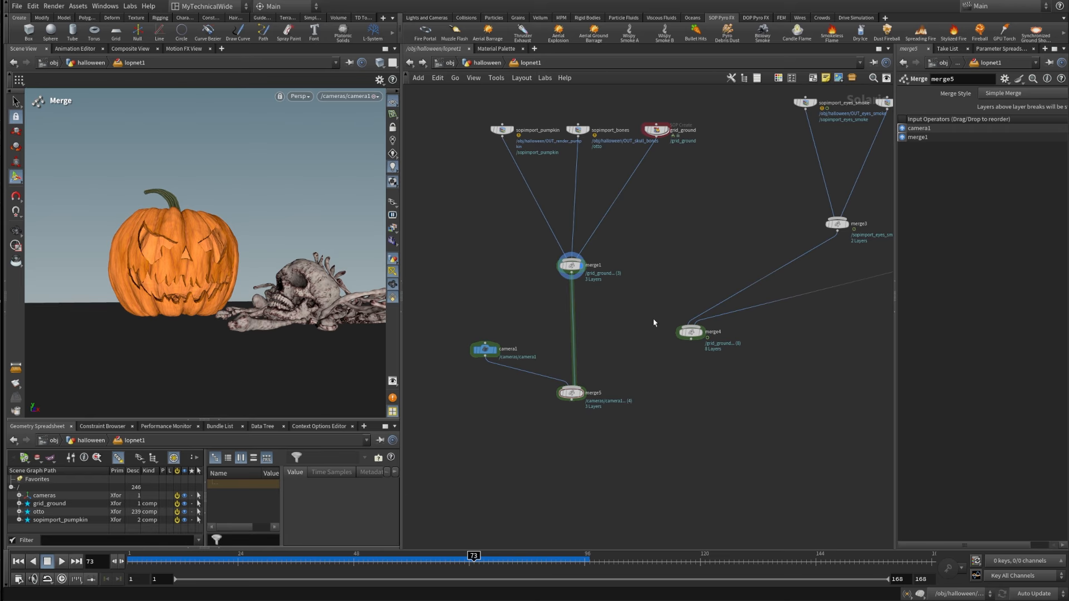
key("ctrl+z")
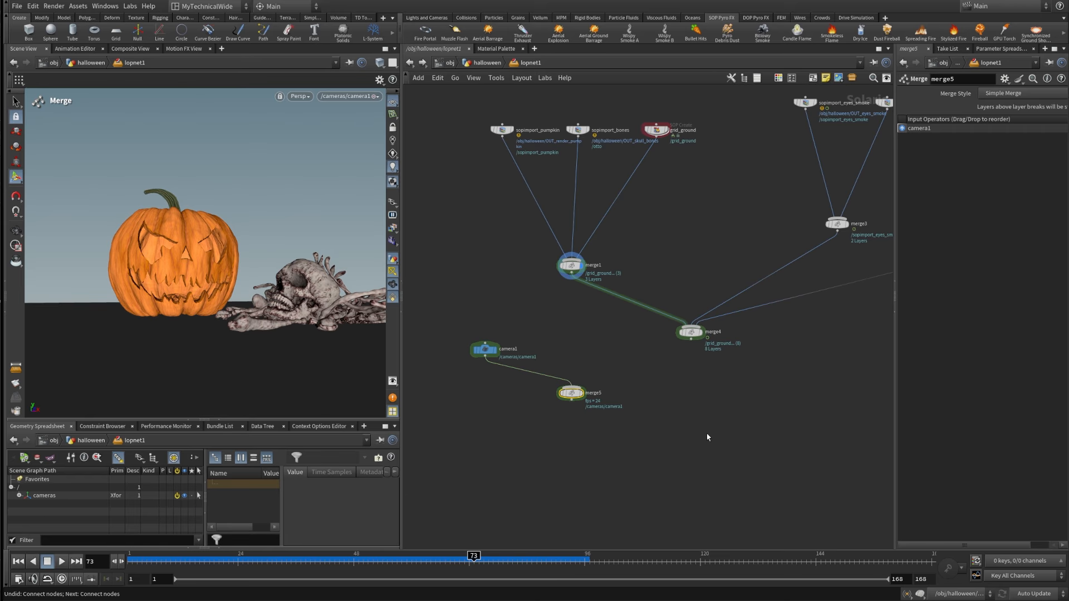
left_click_drag(569, 275, 573, 388)
- Turn on the display flag of merge5 and select the node
scroll(577, 390, "up", 3)
left_click(587, 372)
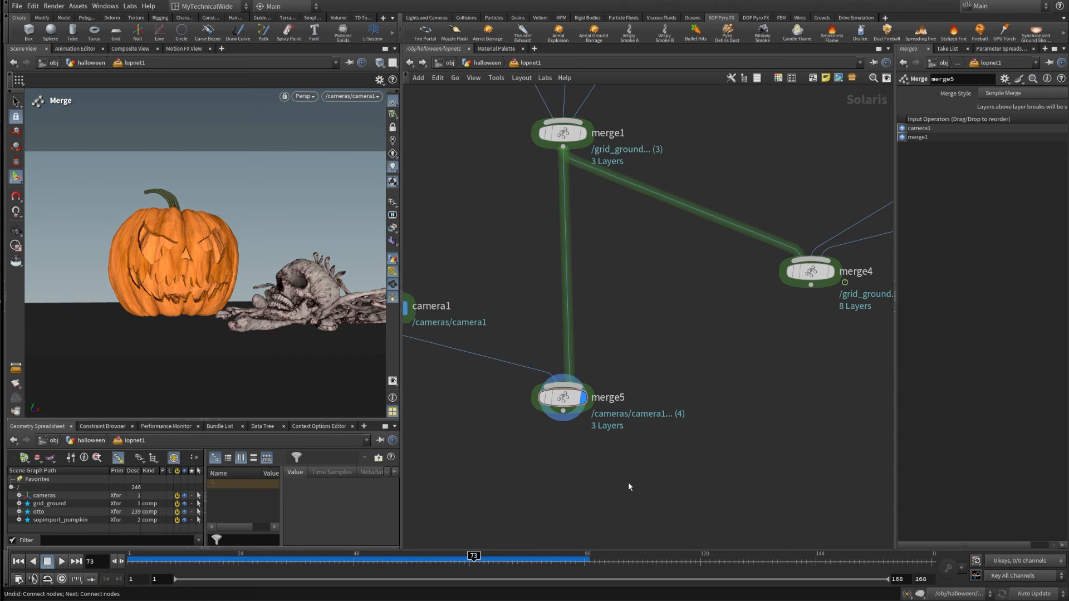
middle_click_drag(594, 529, 634, 368)
left_click_drag(570, 344, 668, 251)
middle_click_drag(668, 250, 650, 262)
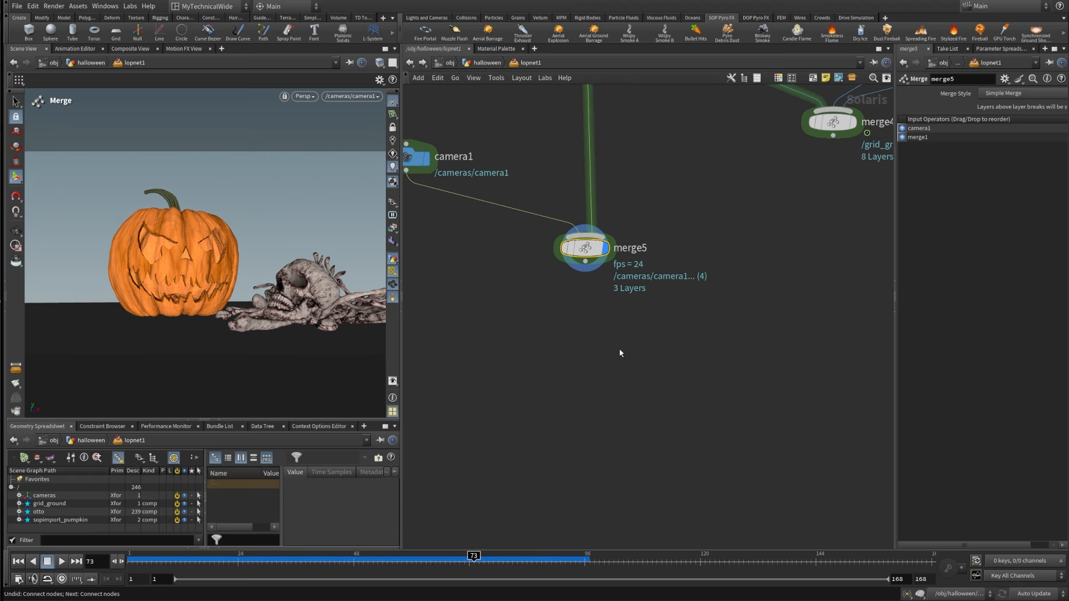
key("Tab")
type("akramfo")
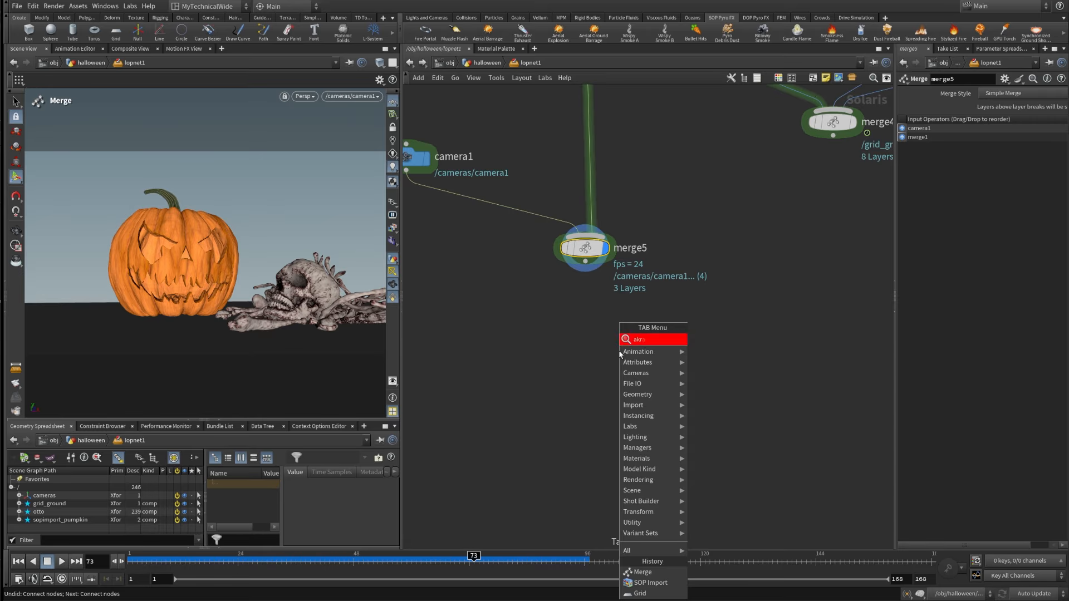
key("Escape")
- Add a Karma Fog Box node directly below merge5
key("Tab")
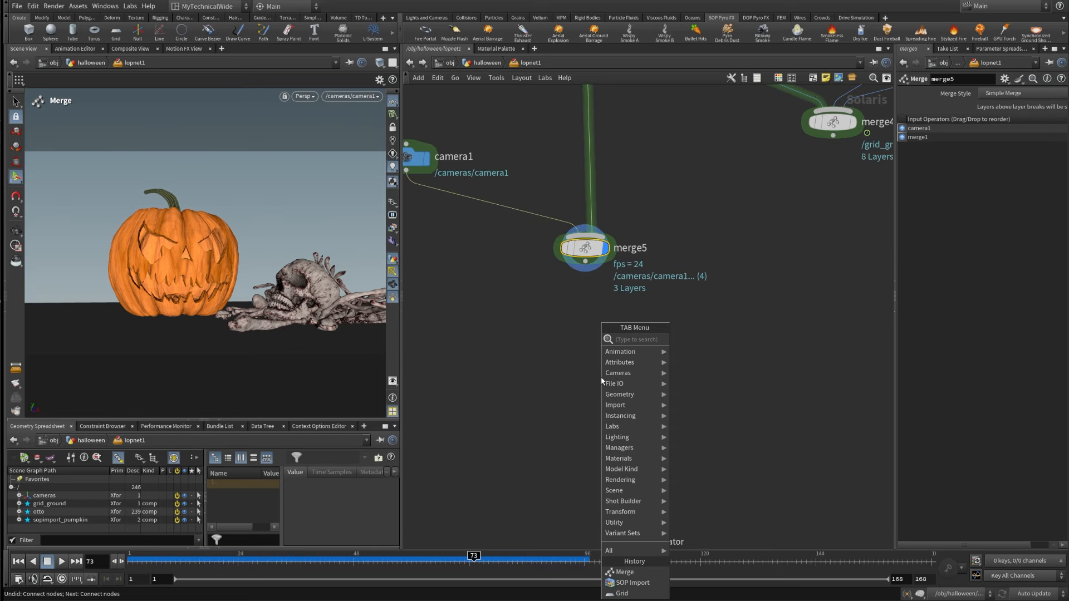
type("karmafo")
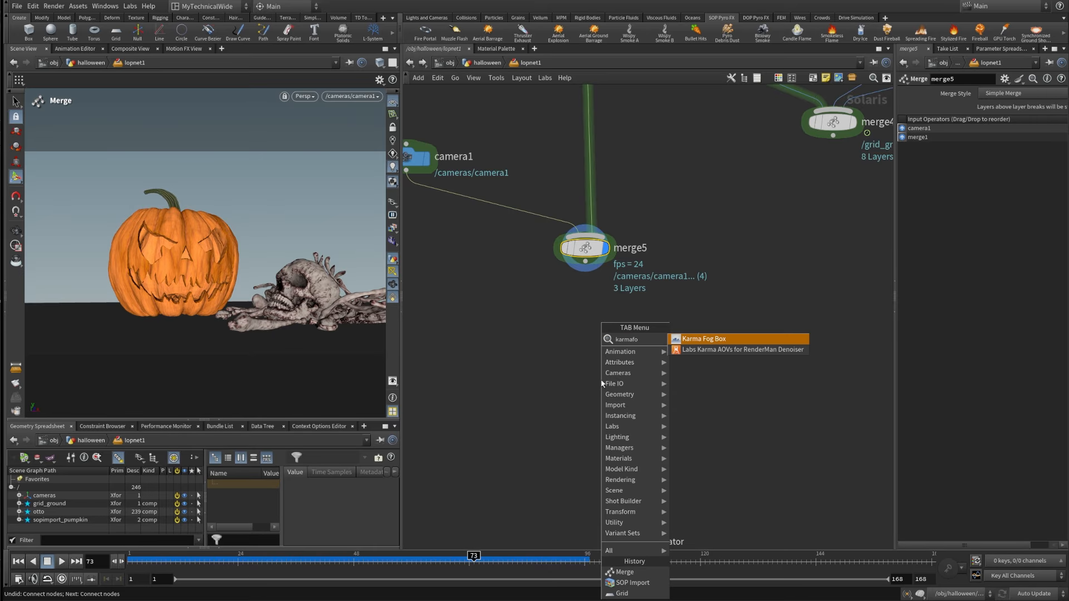
left_click(699, 339)
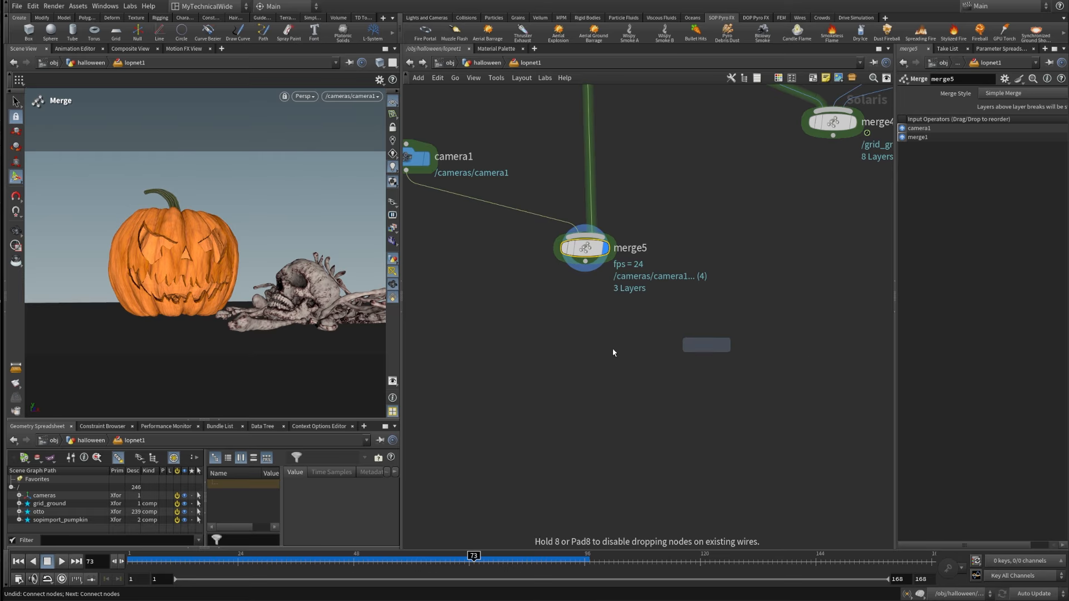
left_click(593, 348)
left_click_drag(593, 348, 585, 351)
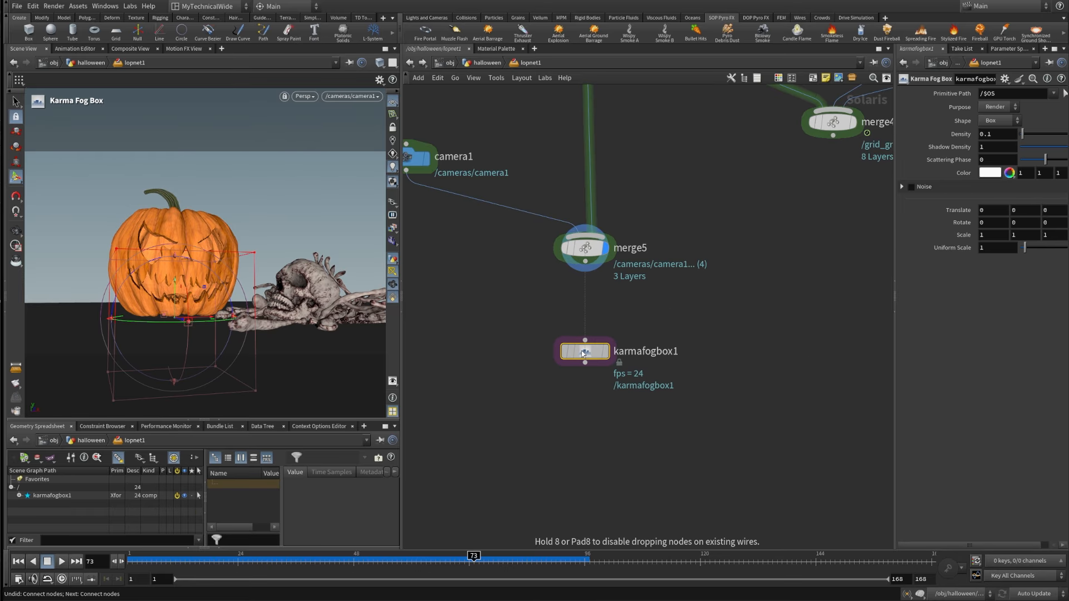
- Connect merge5 into karmafogbox1 and turn on the display flag of karmafogbox1
left_click_drag(586, 253, 585, 340)
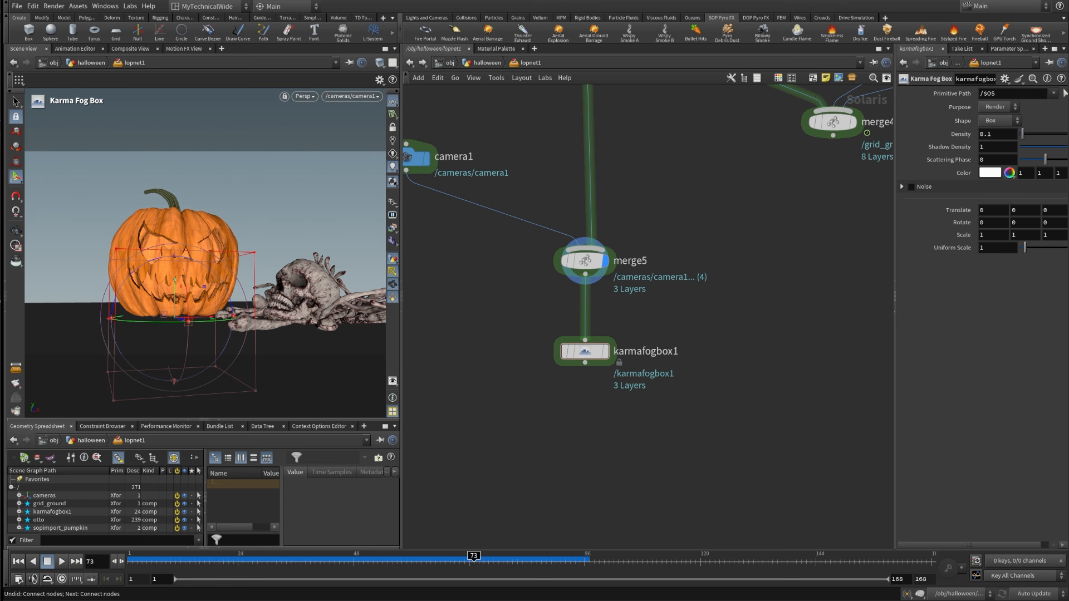
left_click(606, 351)
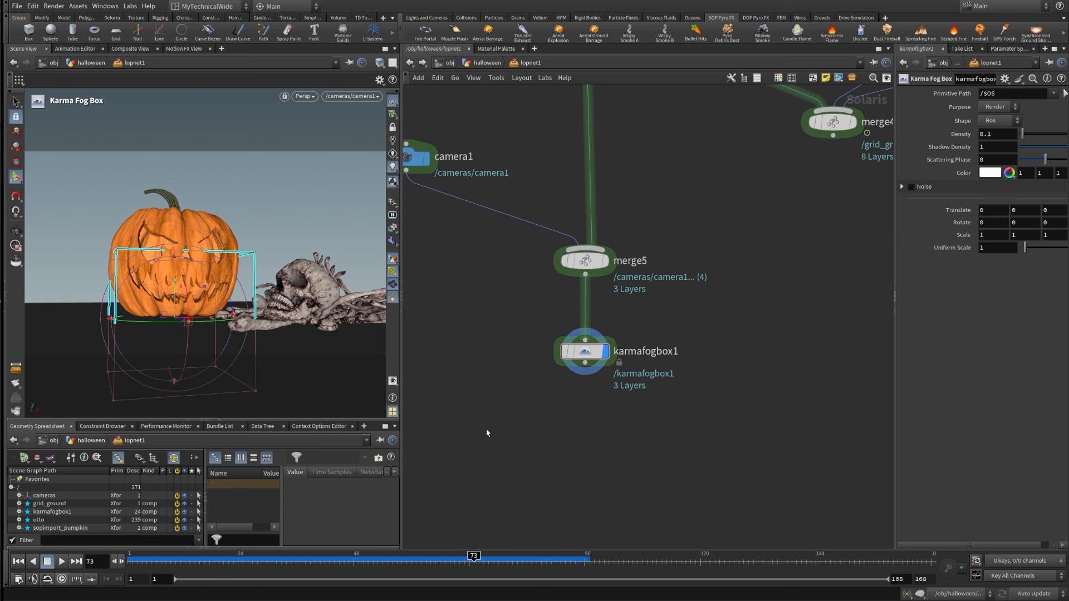
key("Escape")
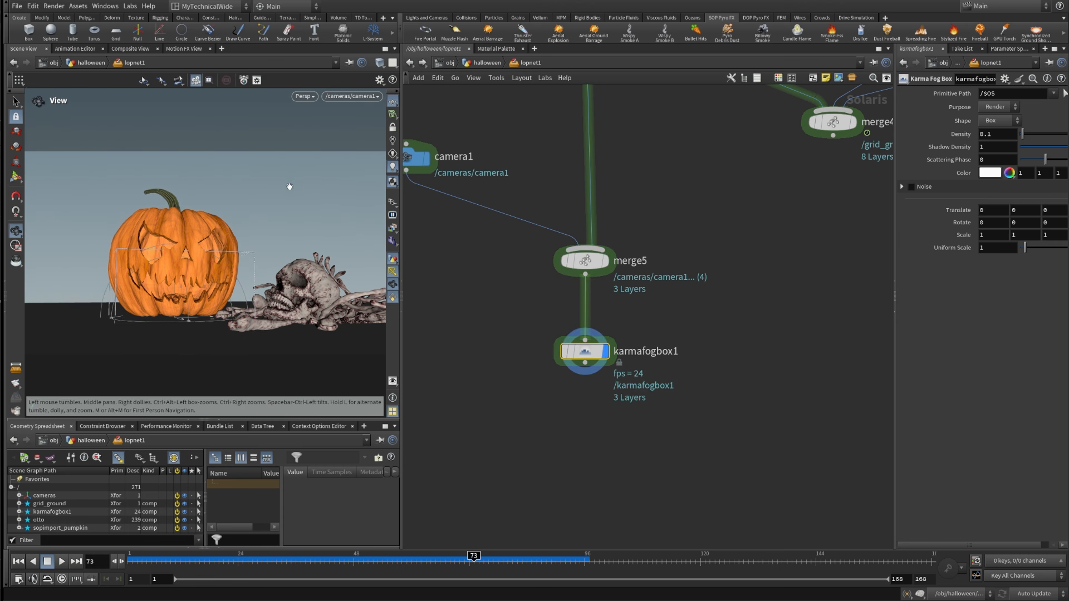
key("Return")
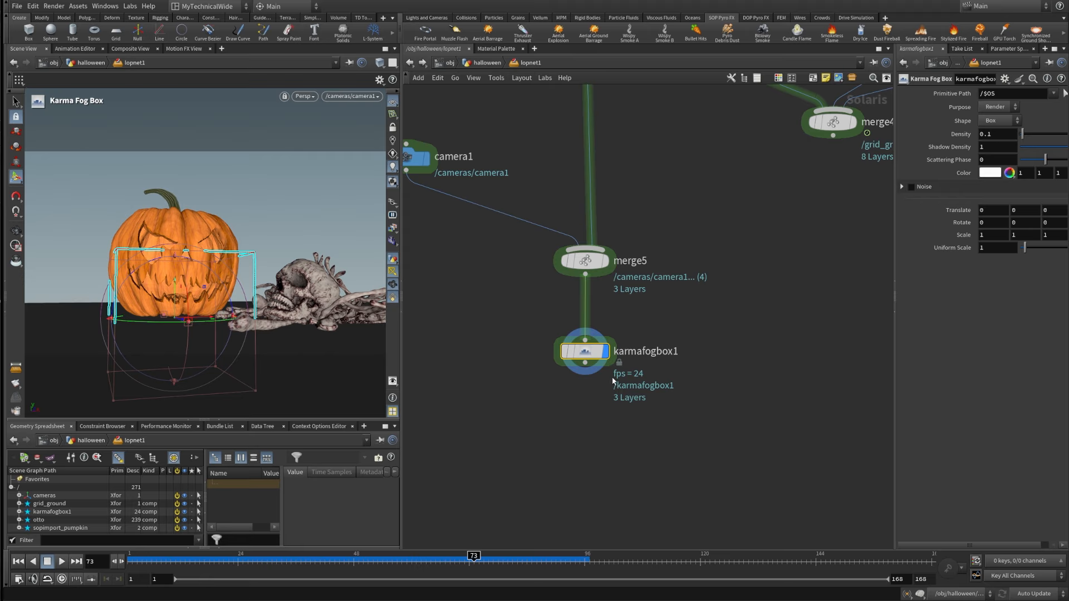
key("s")
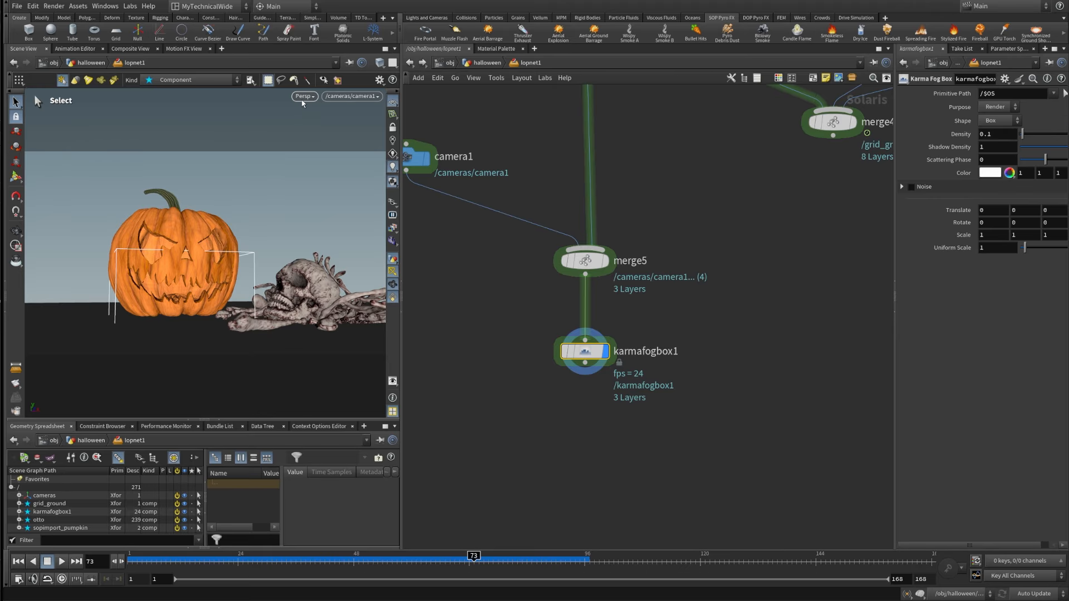
- Save the scene as a new file named lookdev_v001.hip in the $JOB folder
left_click(15, 6)
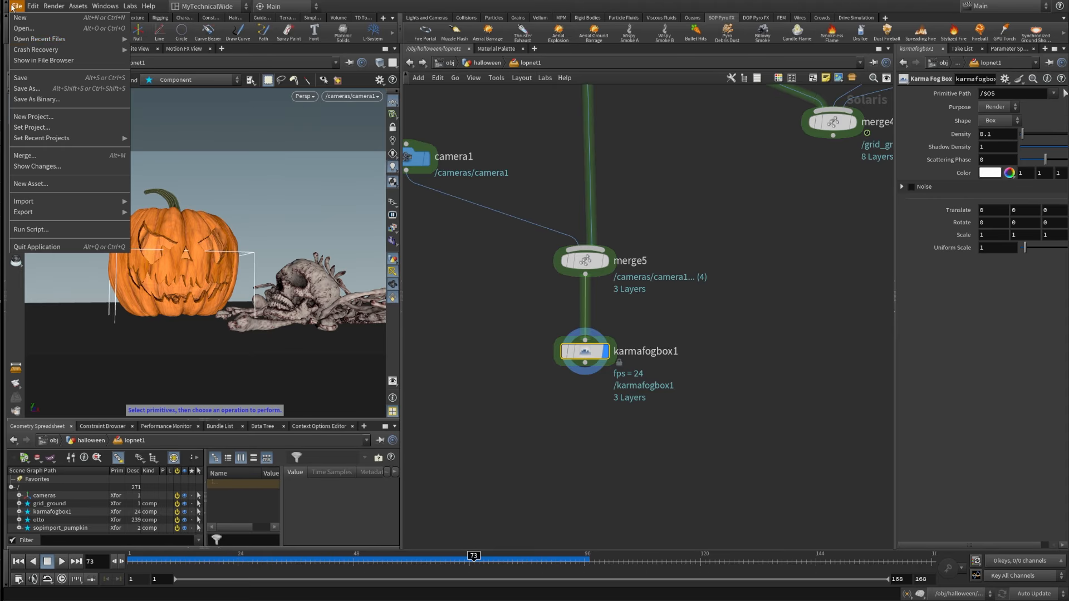
left_click(35, 90)
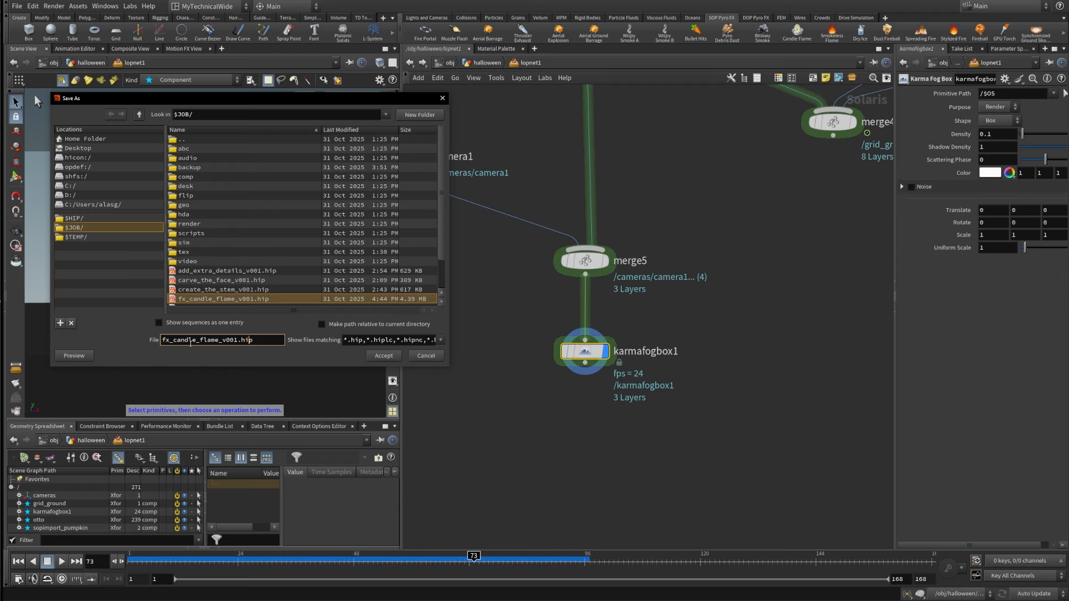
left_click_drag(217, 344, 162, 340)
type("lookdev")
left_click(383, 356)
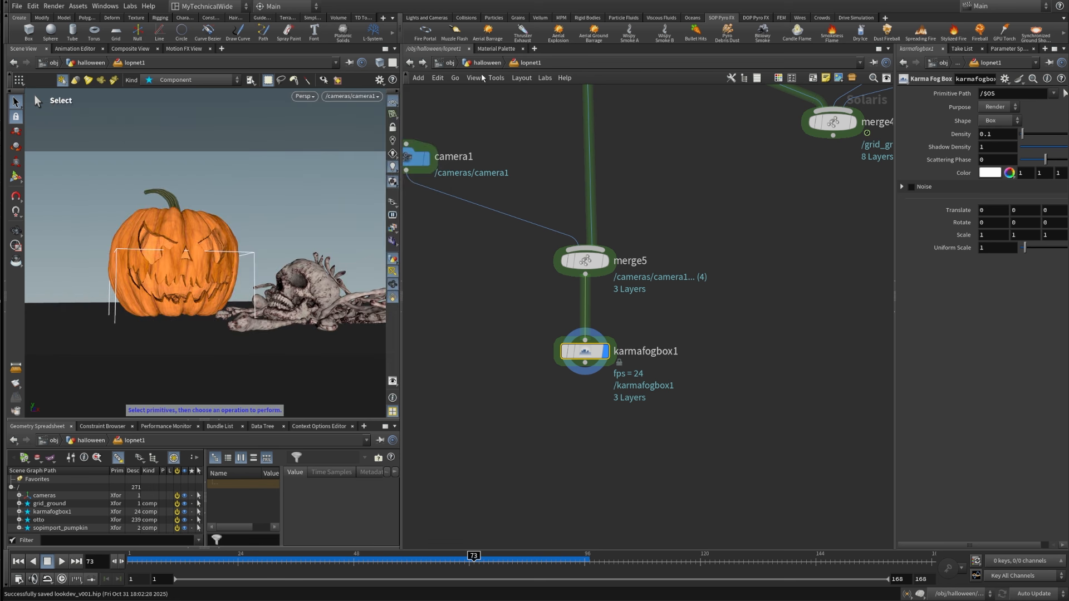
- Switch the viewport renderer to Karma XPU and set the viewport background color scheme to Dark Grey
left_click(304, 95)
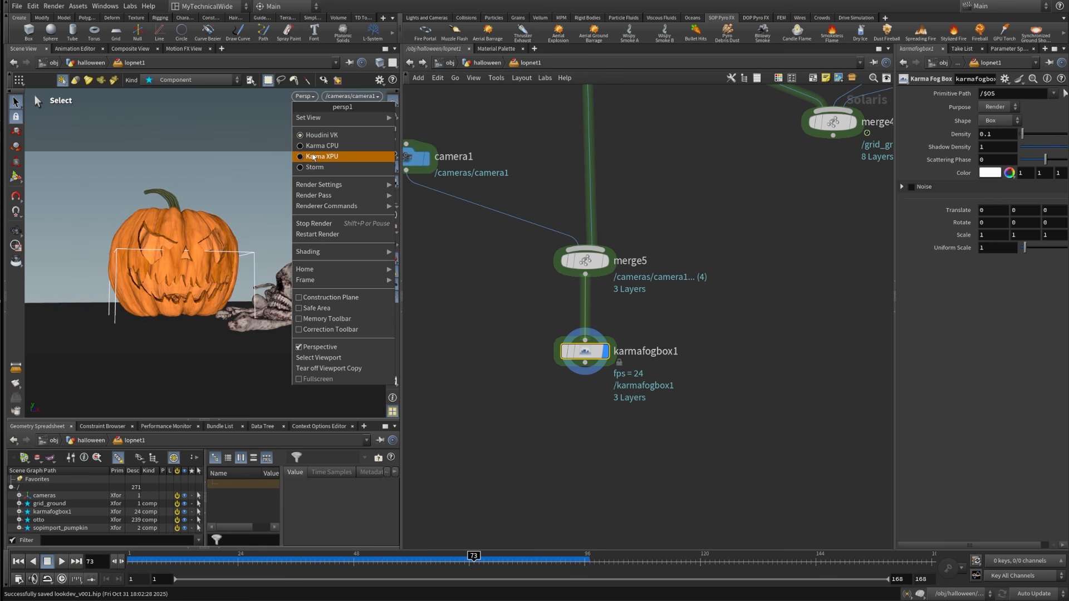
left_click(328, 153)
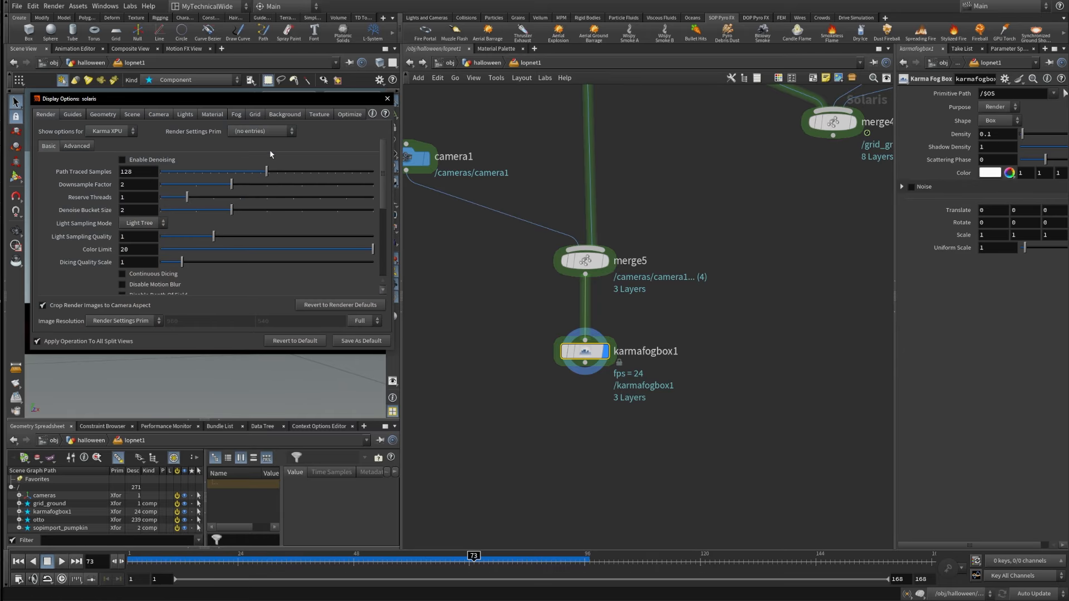
left_click(285, 114)
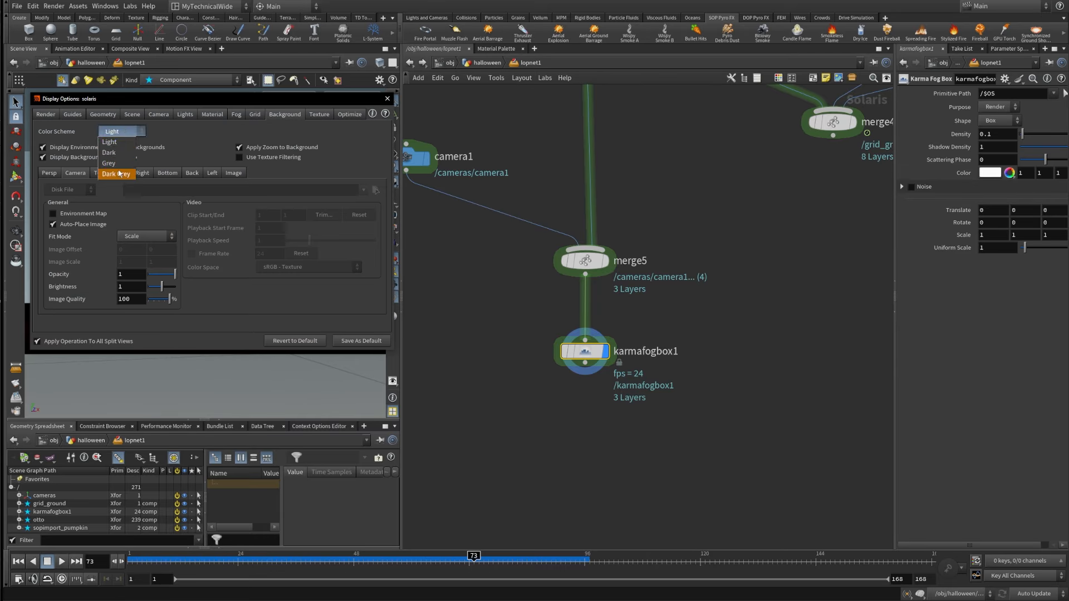
left_click(388, 98)
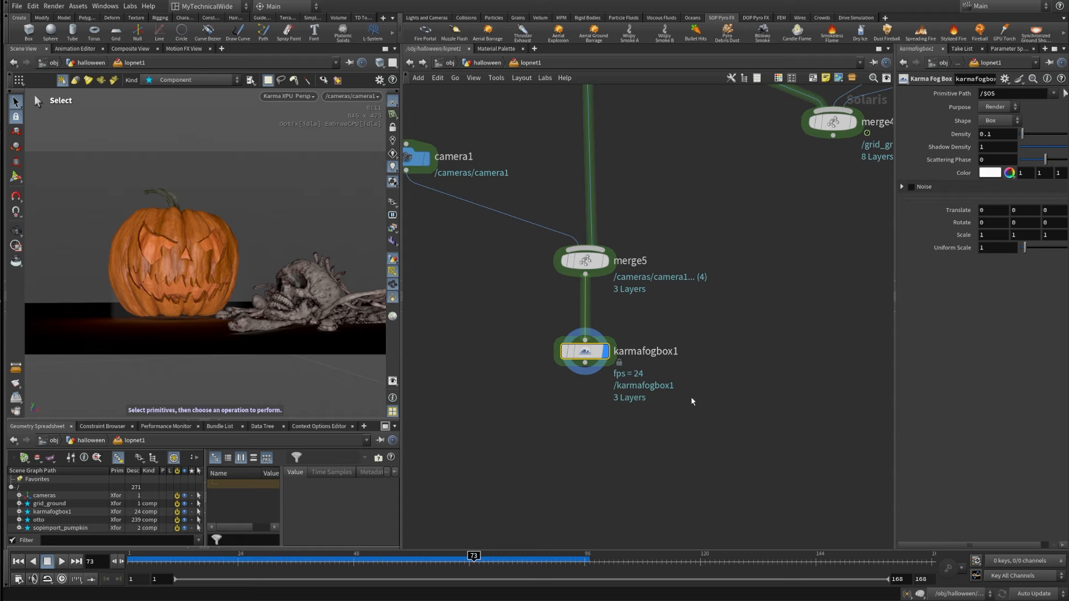
- Select the grid_ground node above merge1 and set its uniform scale to 50
left_click_drag(486, 419, 644, 327)
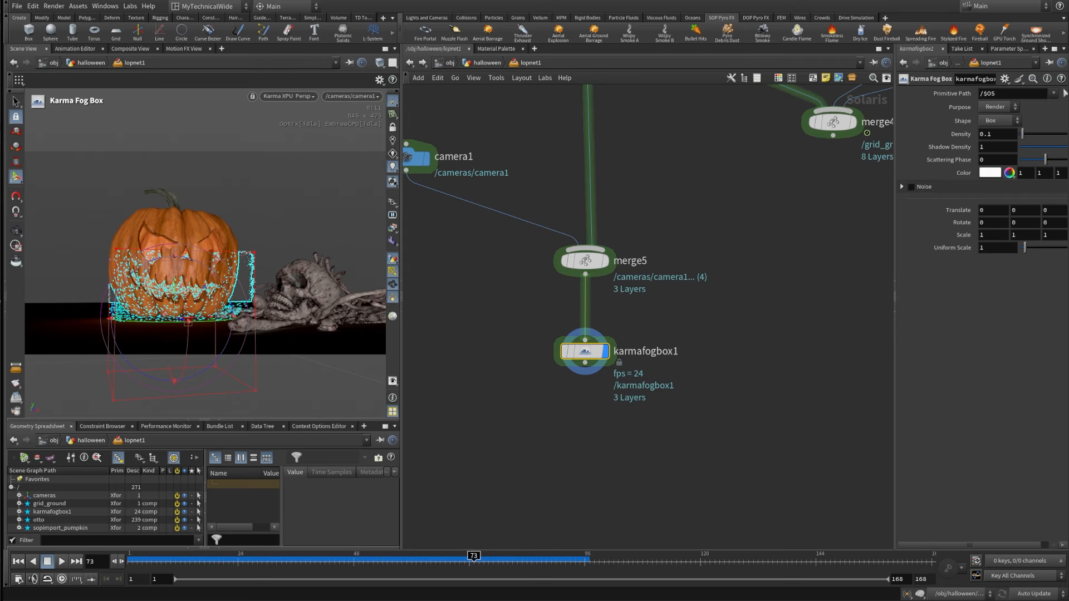
key("Escape")
left_click_drag(262, 212, 262, 251)
right_click_drag(262, 251, 256, 299)
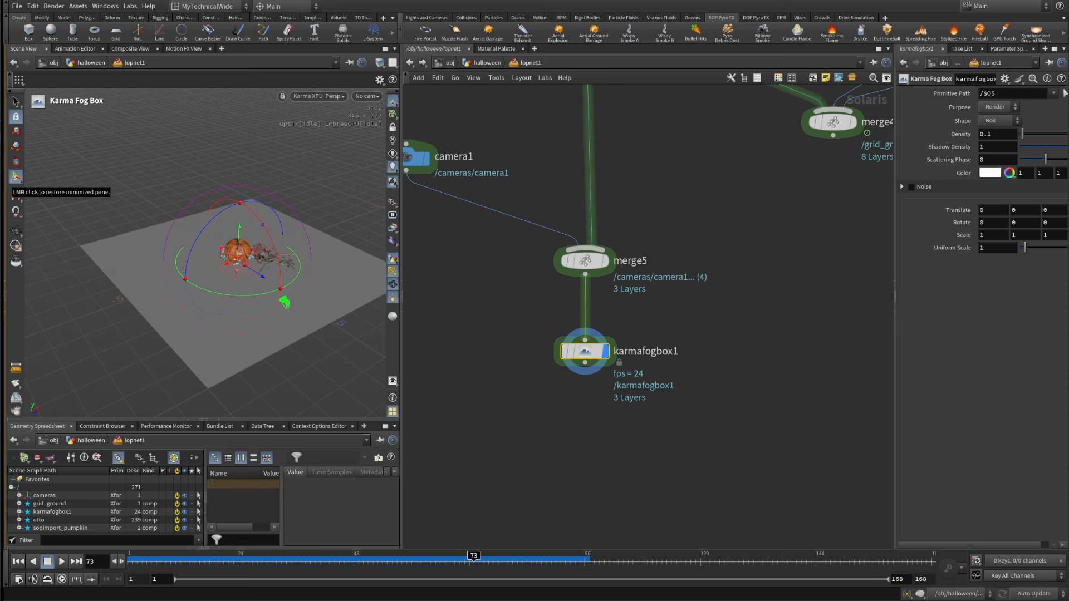
middle_click_drag(707, 324, 689, 599)
scroll(690, 309, "down", 3)
middle_click_drag(701, 297, 677, 373)
left_click_drag(747, 252, 674, 186)
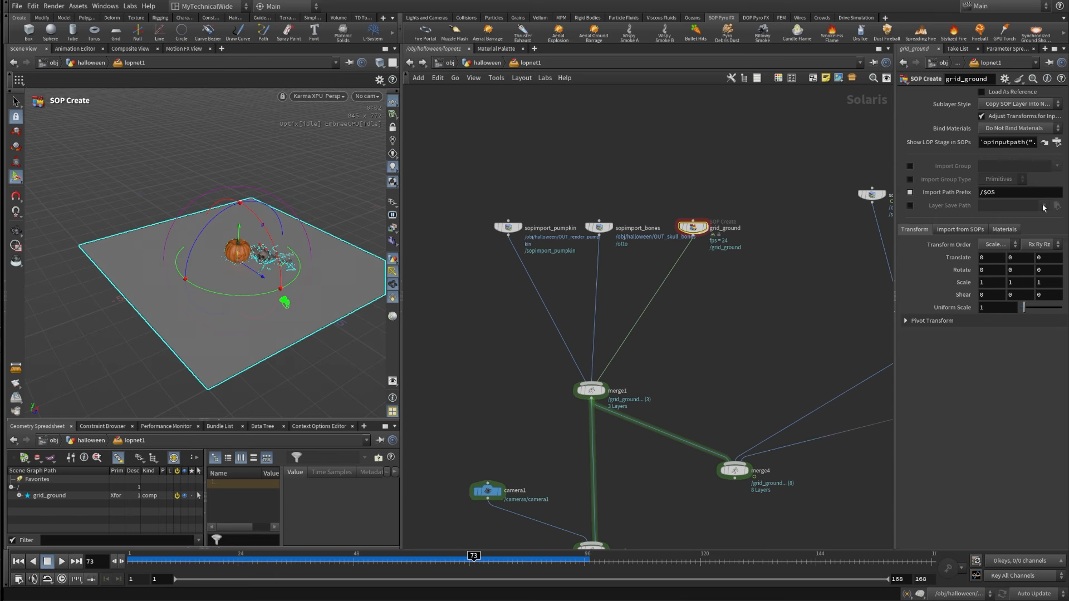
type("50")
key("Return")
left_click_drag(317, 329, 108, 282, "alt")
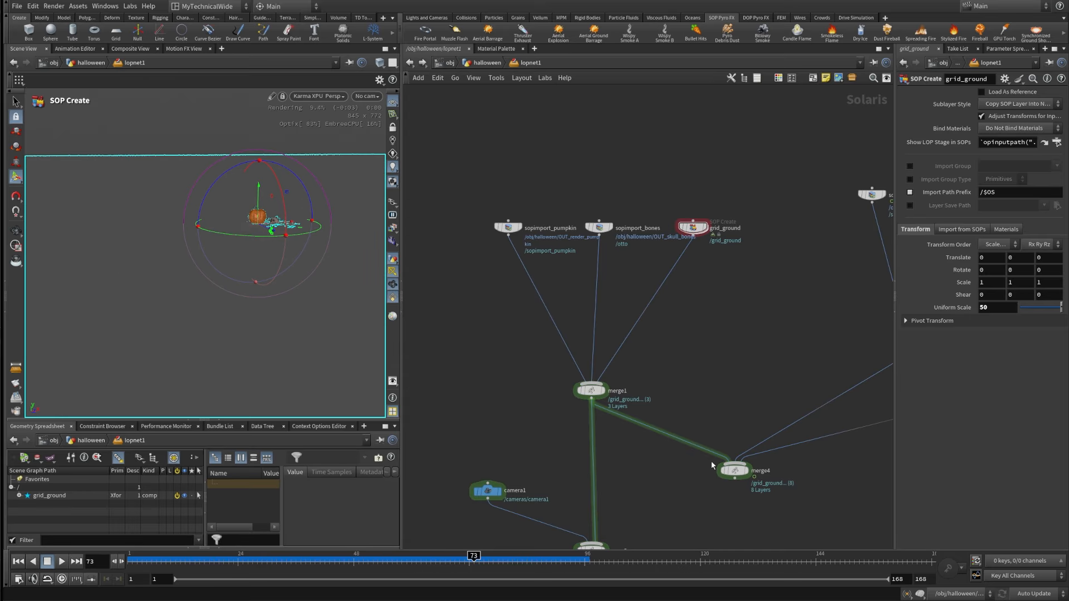
- Select karmafogbox1 and widen the parameter pane so its settings have more room
scroll(677, 504, "down", 4)
middle_click_drag(679, 517, 672, 402)
scroll(645, 461, "up", 4)
mouse_move(675, 483)
left_mouse_down()
mouse_move(532, 393)
mouse_move(525, 402)
left_mouse_up()
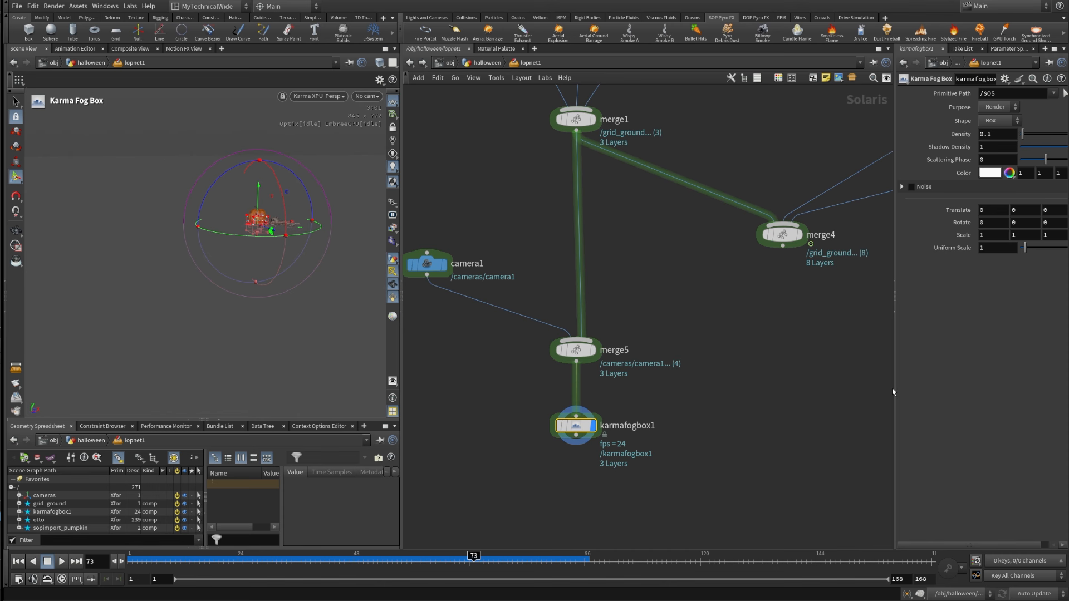
left_click_drag(894, 392, 753, 409)
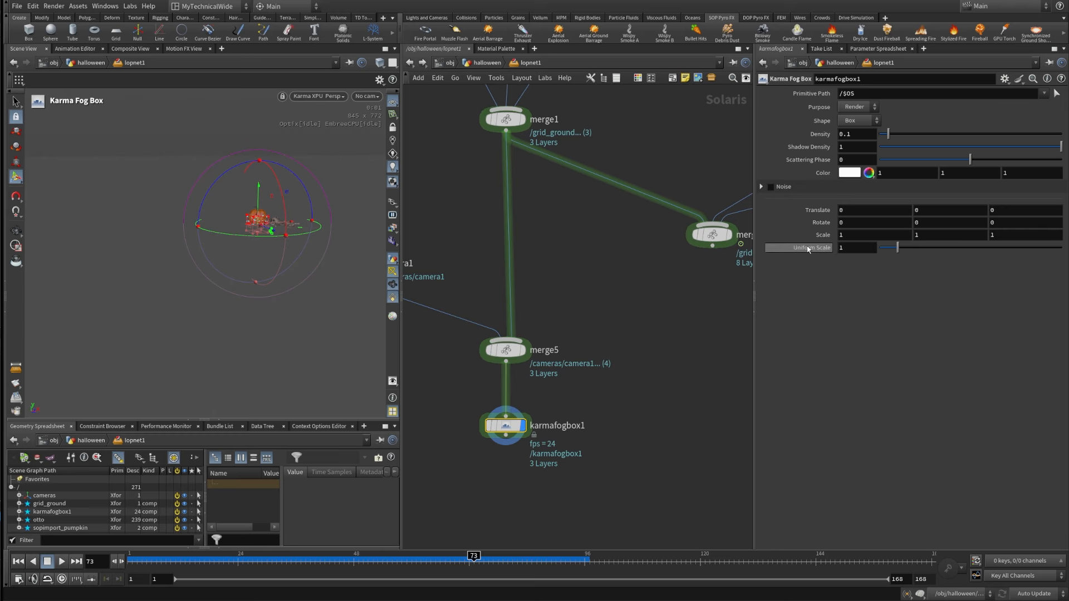
- Switch the viewport renderer back to Houdini VK and view the enlarged ground from outside the camera
key("Escape")
left_click_drag(261, 313, 232, 332)
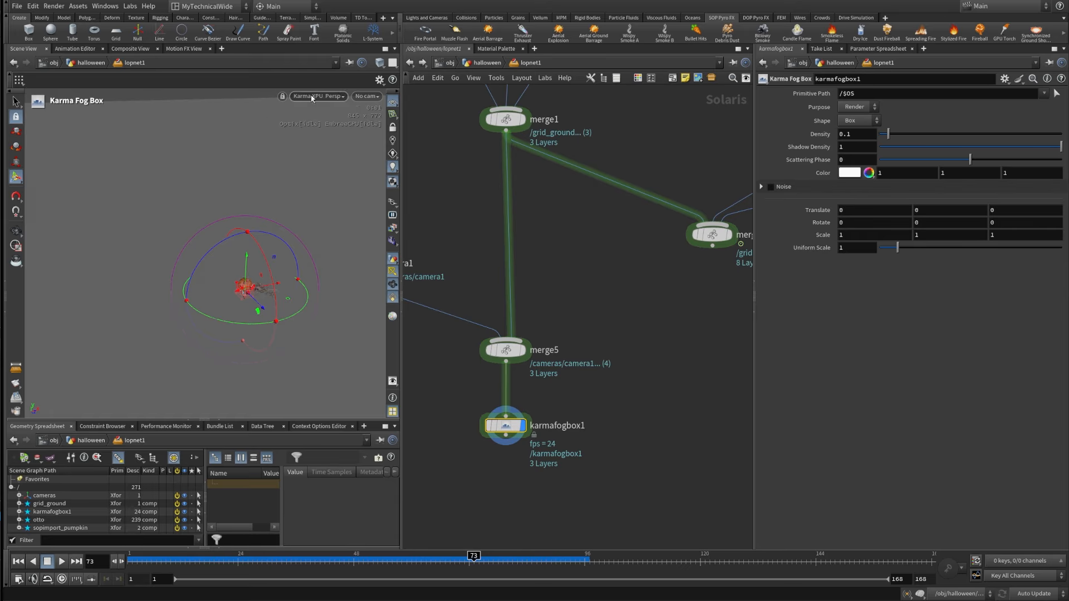
left_click(318, 96)
left_click(315, 135)
key("space")
right_click_drag(165, 251, 143, 295)
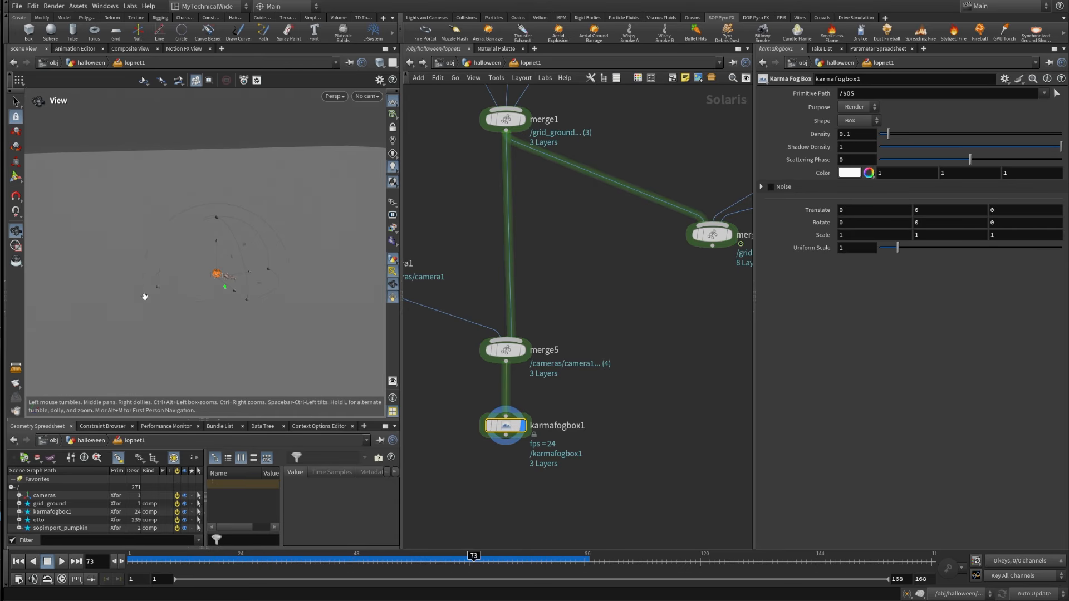
middle_click_drag(143, 295, 154, 341)
middle_click_drag(100, 247, 153, 306)
left_click_drag(154, 306, 145, 289)
middle_click_drag(139, 302, 156, 296)
- Set the X scale of karmafogbox1 to 750
left_click(864, 235)
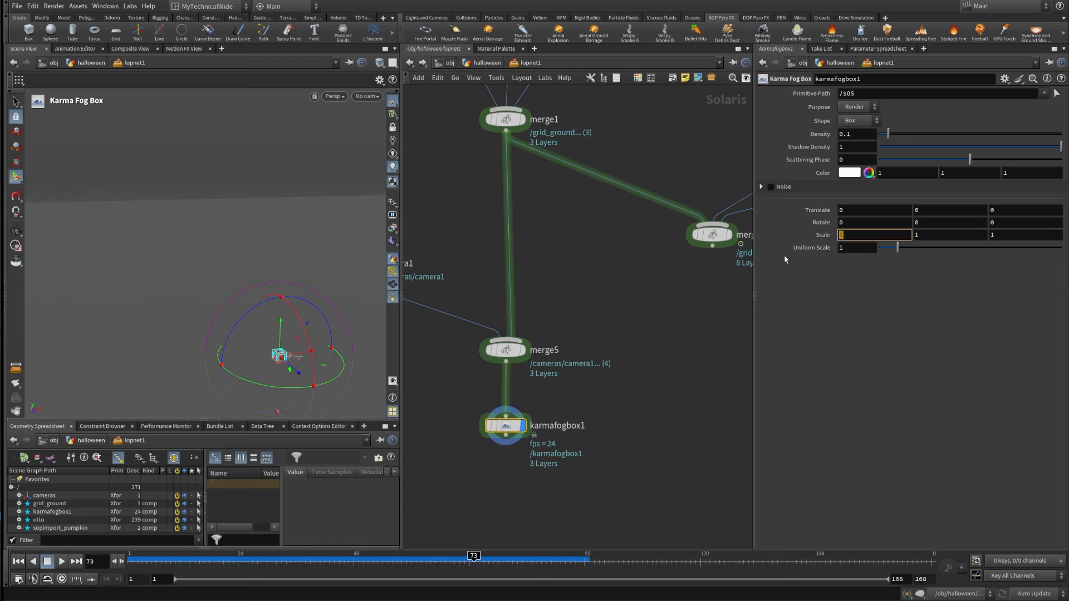
type("750")
key("Return")
key("space")
right_click_drag(272, 225, 224, 443)
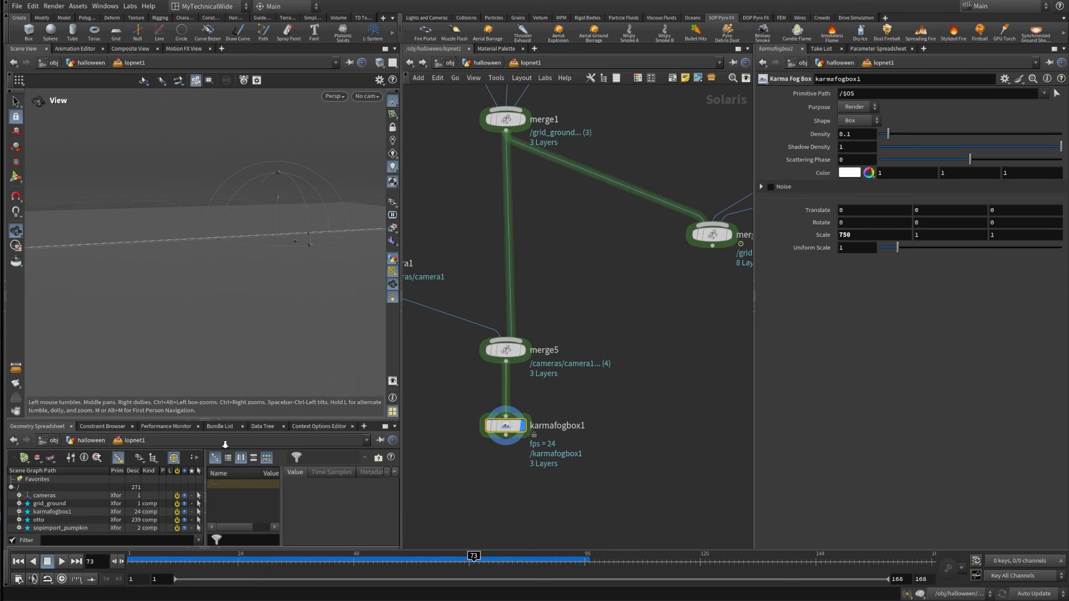
right_click_drag(203, 275, 169, 348)
left_click_drag(170, 348, 221, 326)
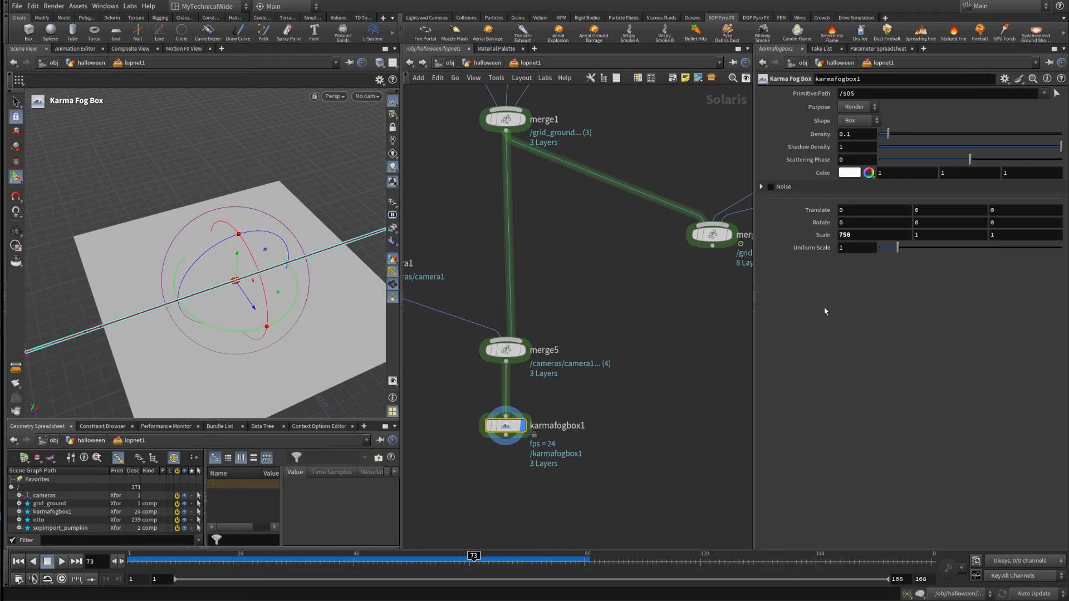
- Set the Y scale of karmafogbox1 to 151 and its Z scale to 315
left_click(924, 235)
type("151")
key("Return")
left_click(991, 236)
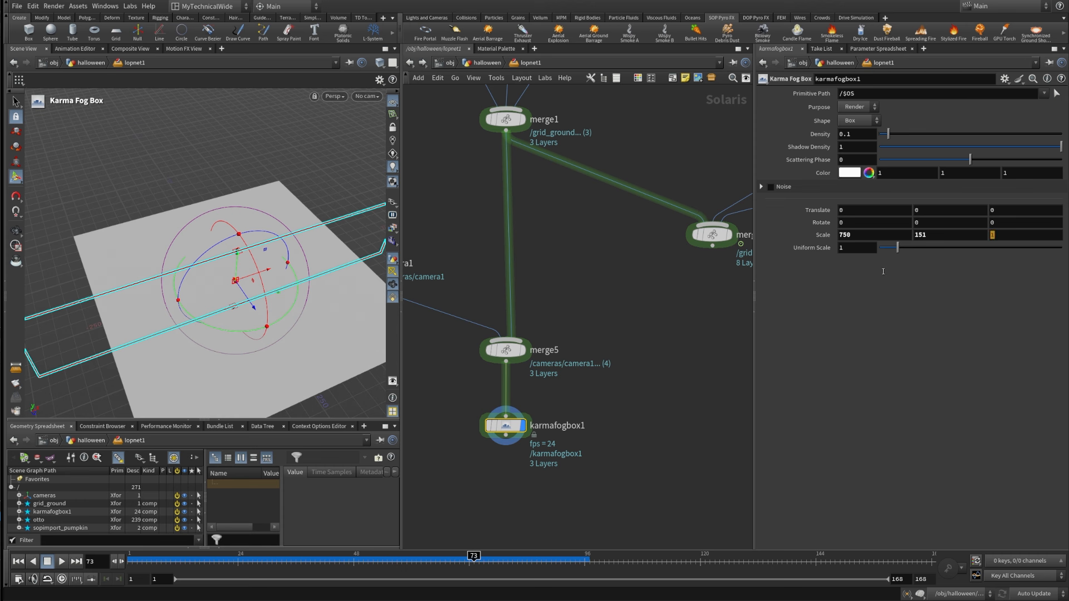
type("315")
key("Return")
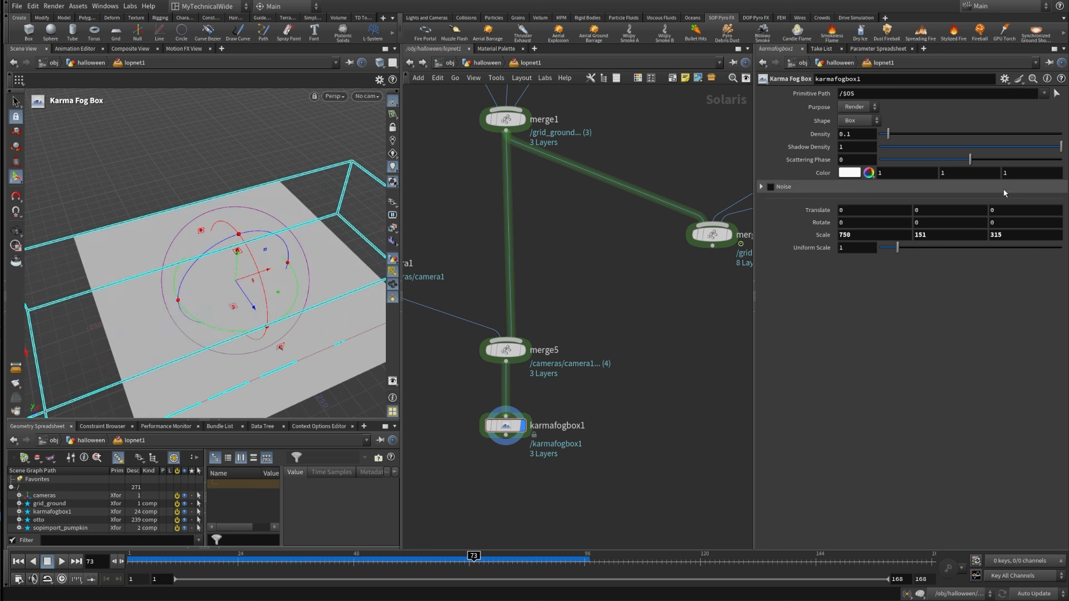
- Set the Z translation of karmafogbox1 to -154.986
left_click(1011, 209)
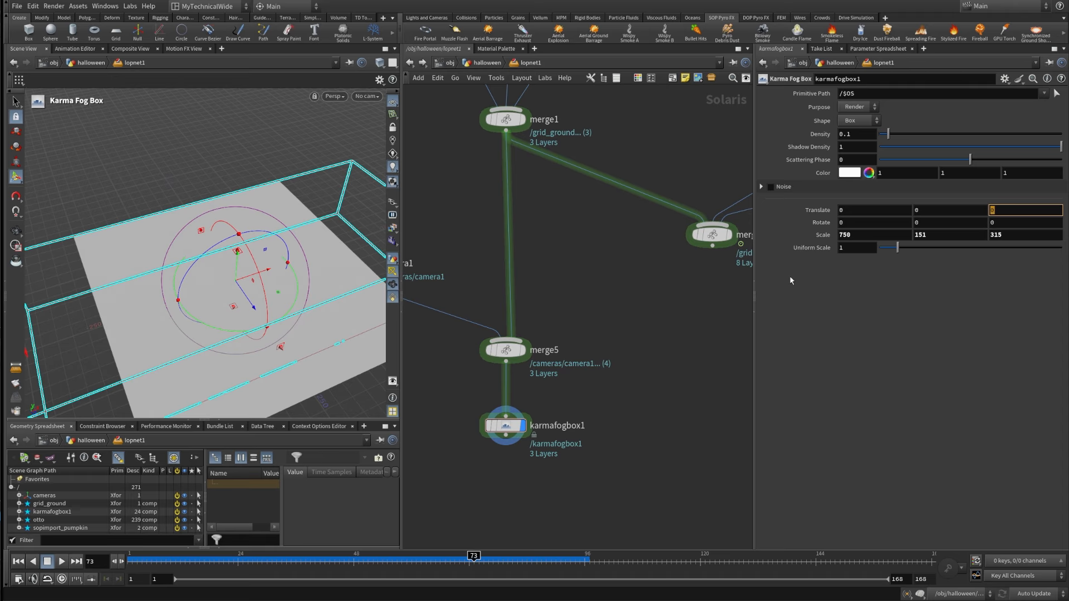
type("-154.986")
key("Return")
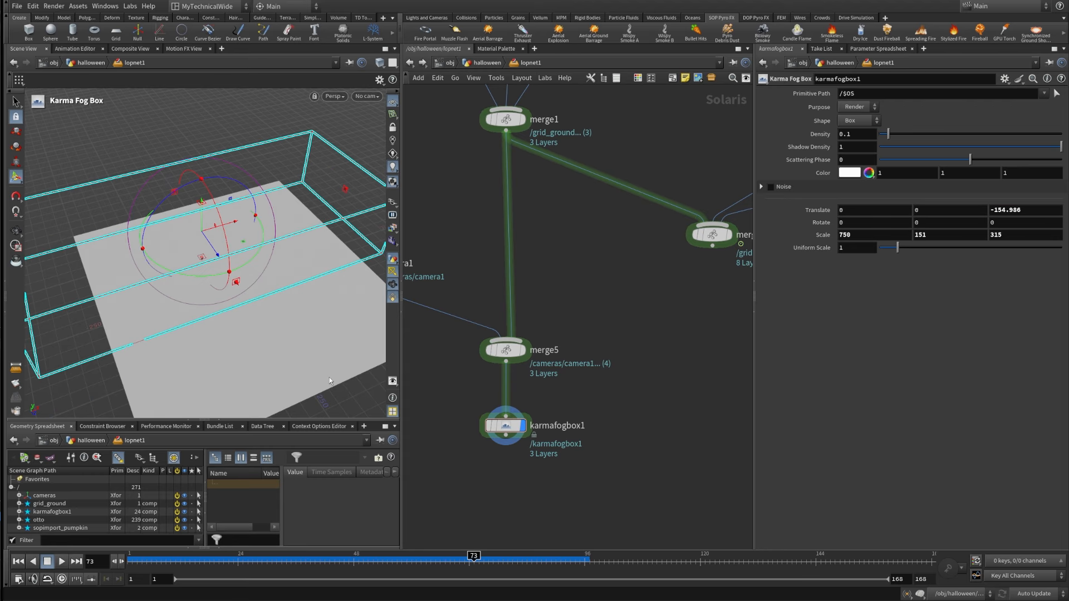
- Examine how the fog box sits relative to the pumpkin, camera and ground, in perspective and from the top view
left_click_drag(258, 321, 259, 289, "alt")
middle_click_drag(258, 289, 210, 251)
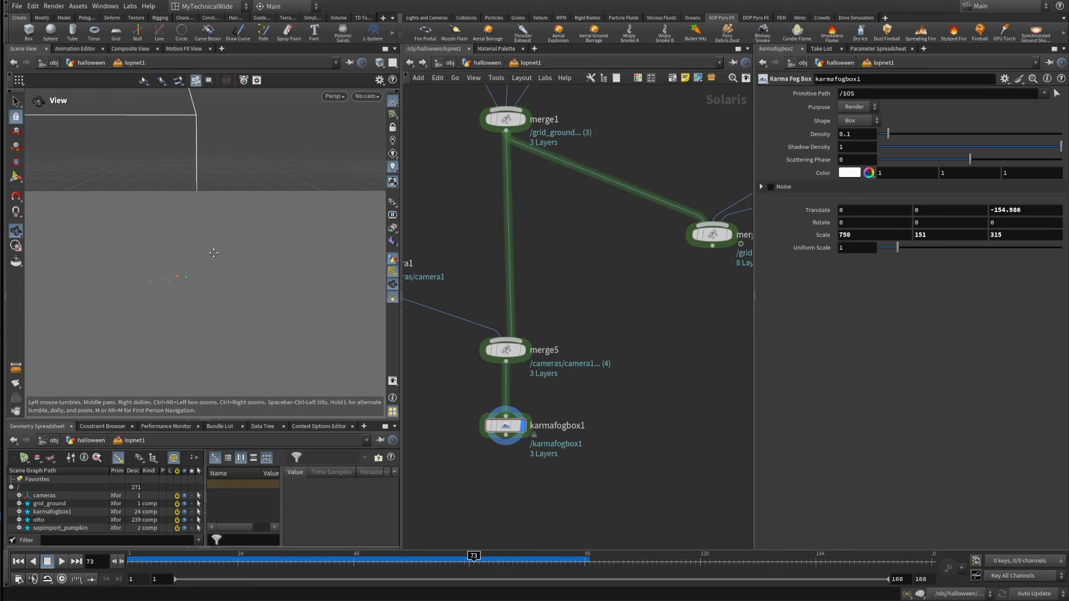
left_click_drag(210, 251, 196, 255)
right_click_drag(128, 286, 300, 187)
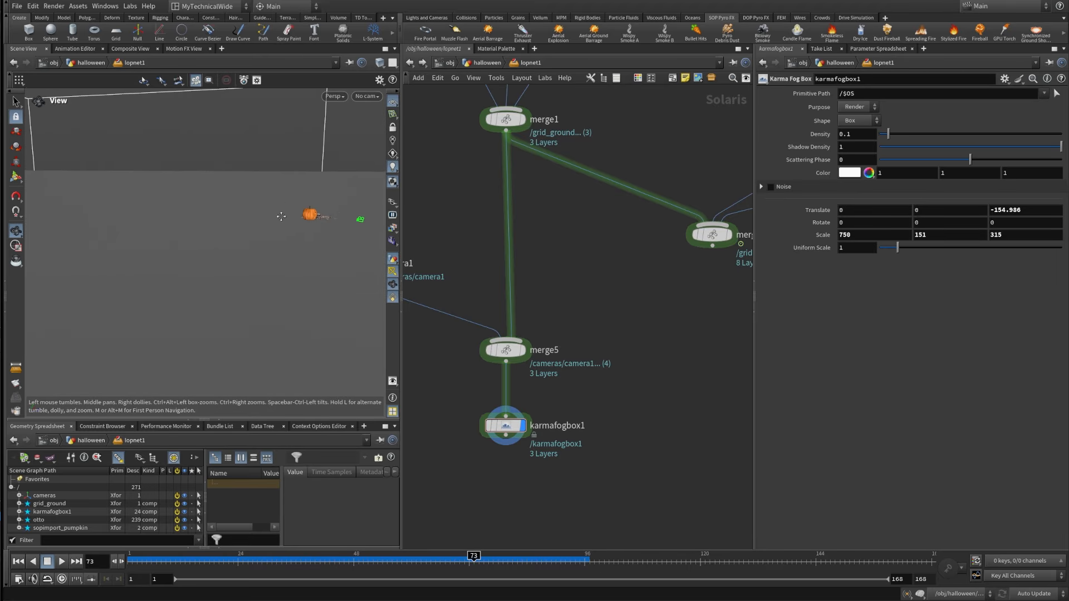
middle_click_drag(300, 187, 265, 243)
key("s")
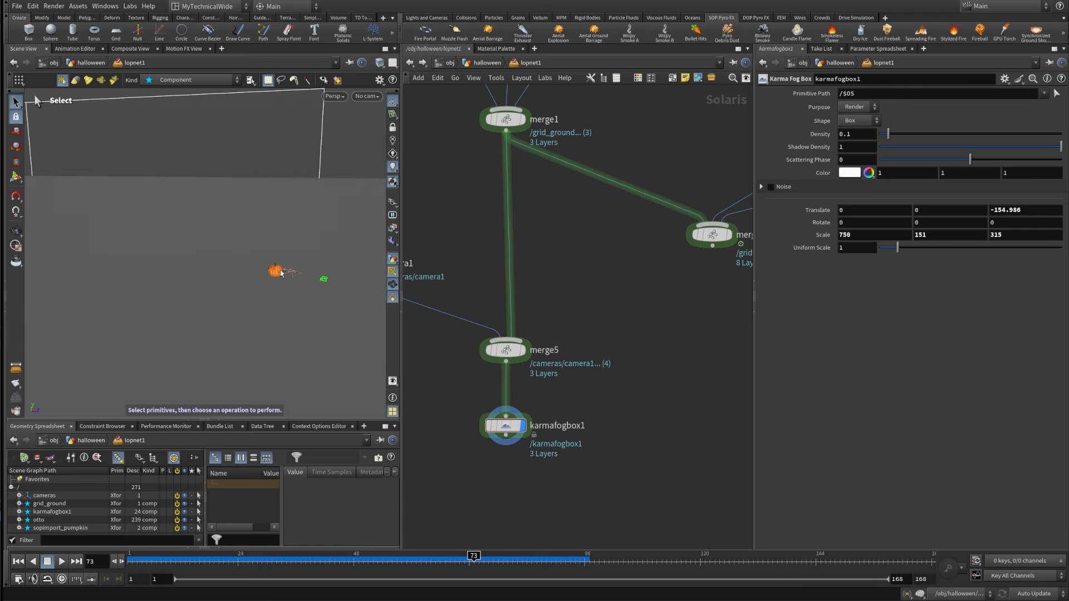
key("Escape")
key("space+2")
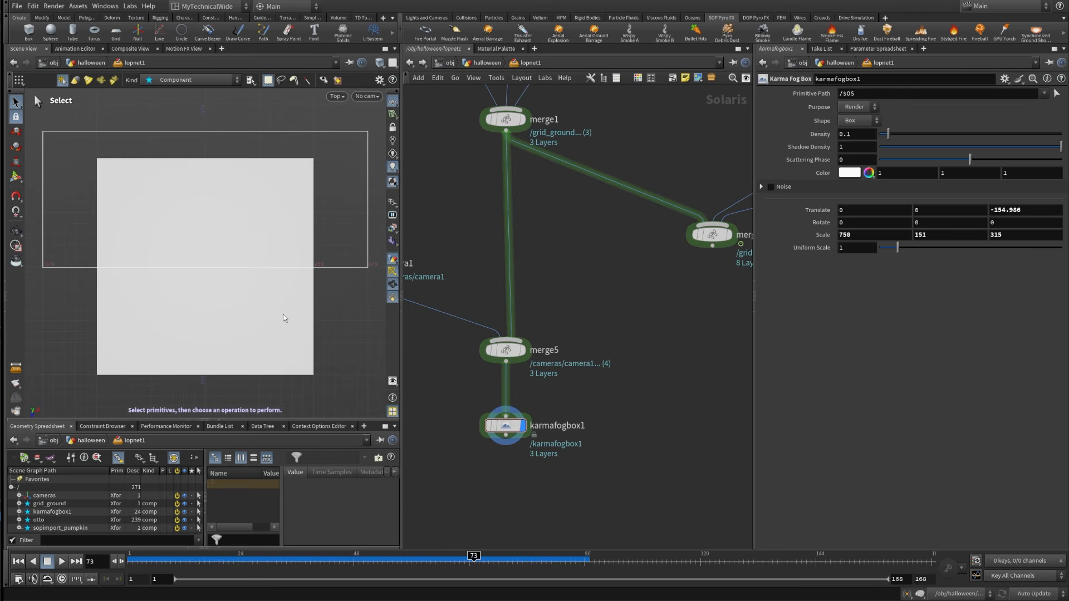
- Examine the fog box's height and extent around the pumpkin and camera from the front and right views
key("space+3")
right_click_drag(222, 165, 231, 314)
middle_click_drag(231, 314, 195, 396)
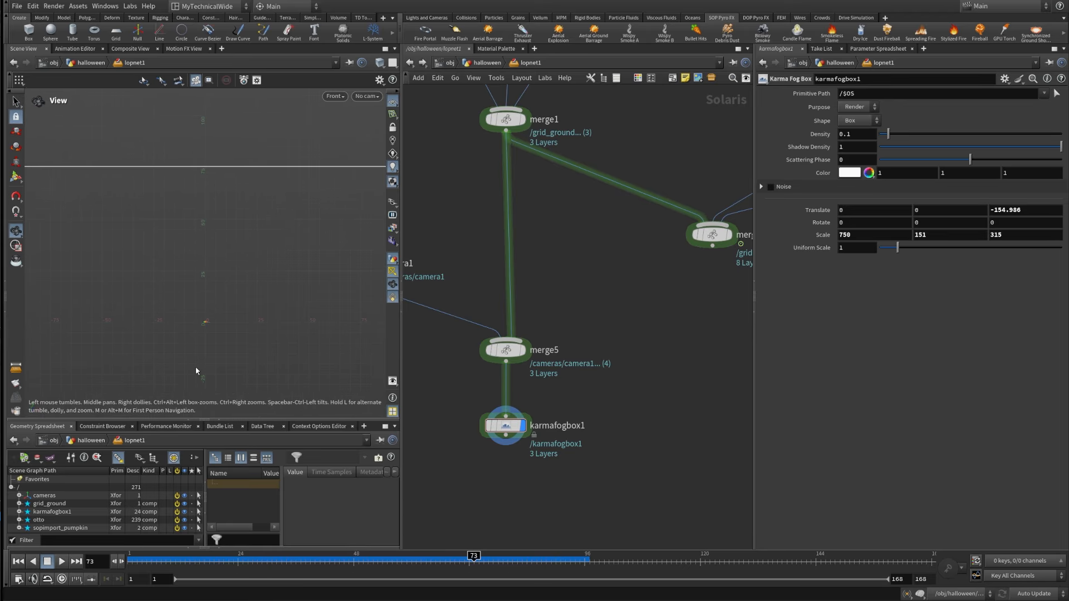
key("space+4")
right_click_drag(191, 209, 187, 384)
middle_click_drag(187, 384, 221, 279)
right_click_drag(221, 281, 231, 401)
scroll(201, 224, "up", 3)
middle_click_drag(187, 221, 252, 271)
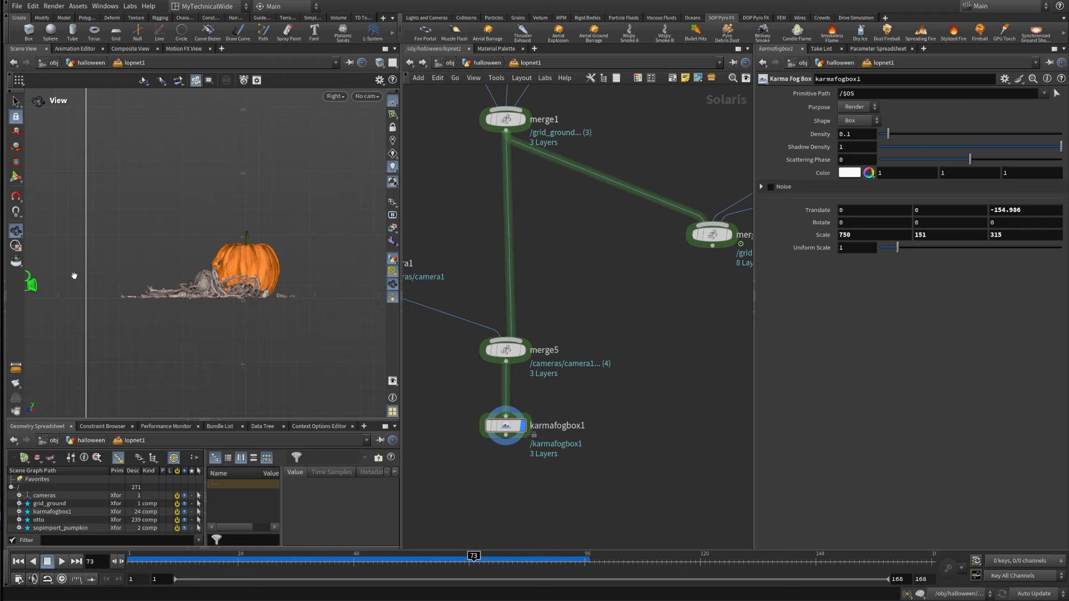
scroll(295, 285, "down", 10)
middle_click_drag(295, 285, 100, 304)
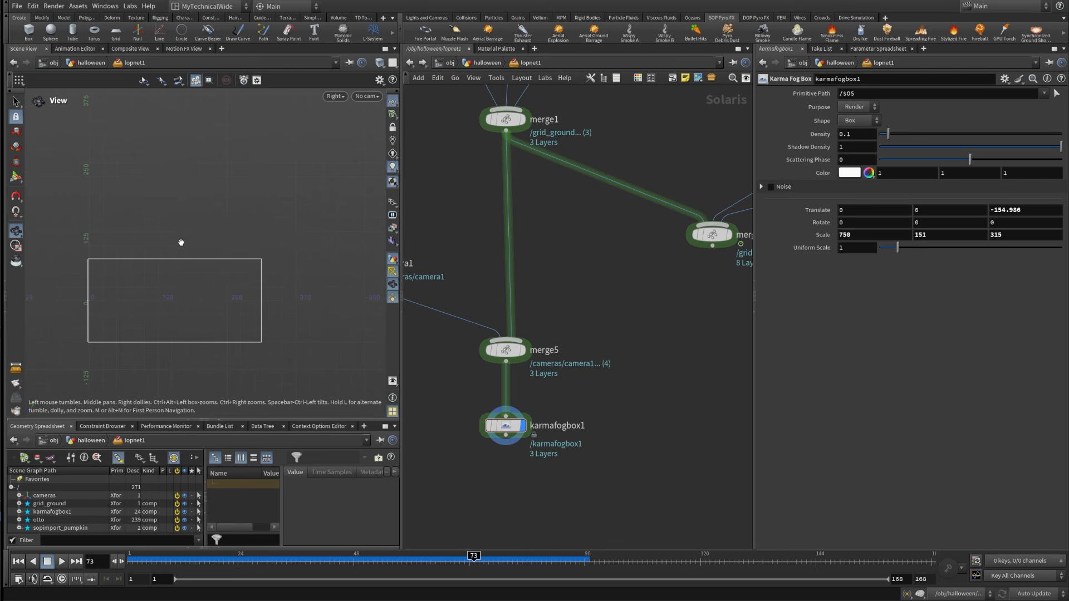
key("s")
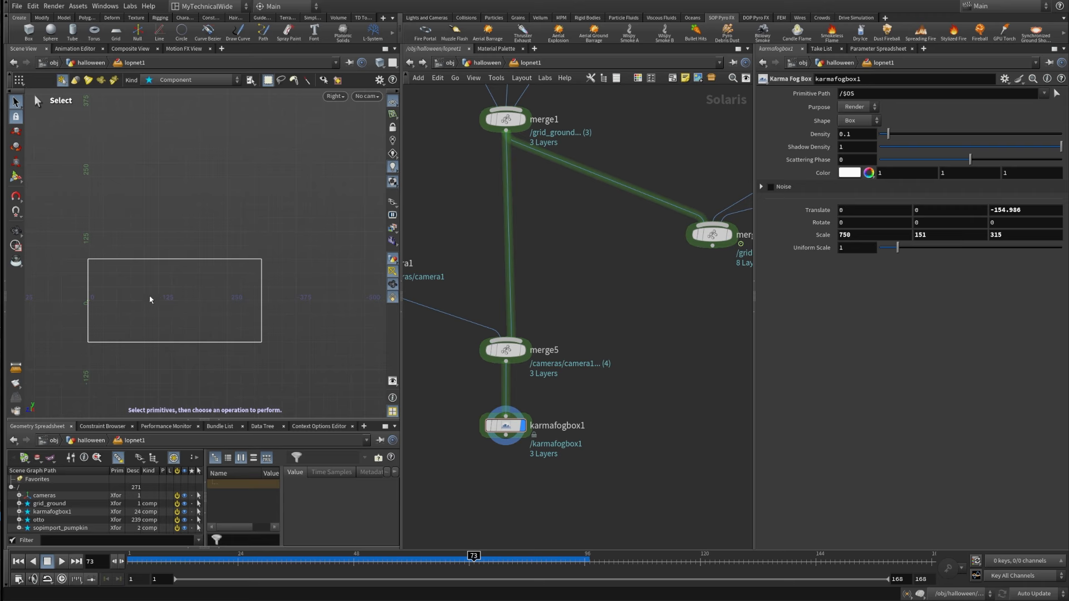
- Look through /cameras/camera1 in the viewport
left_click(367, 97)
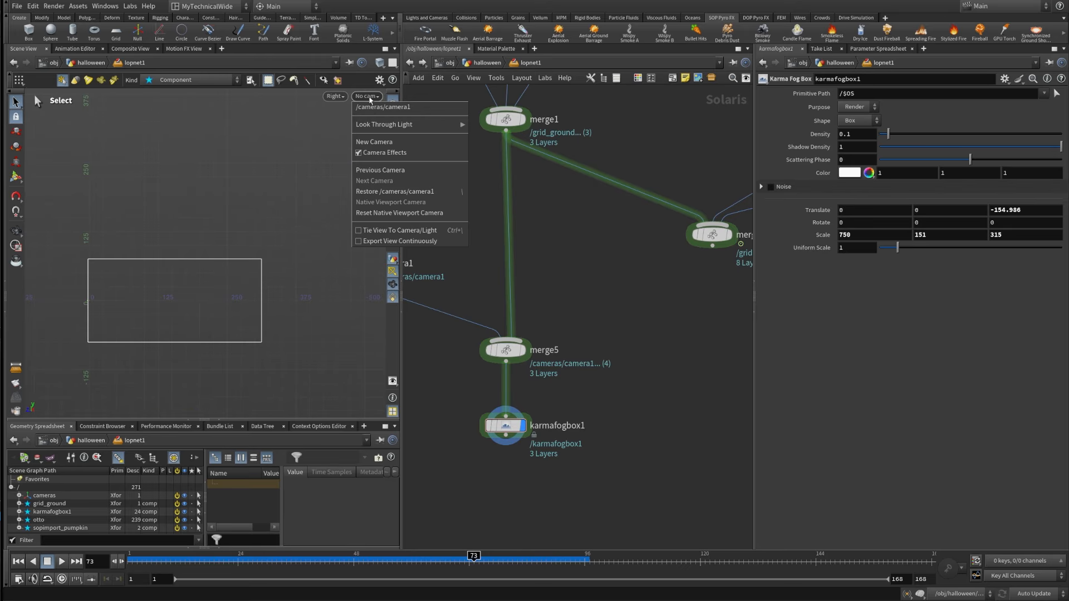
left_click(395, 104)
left_click(367, 97)
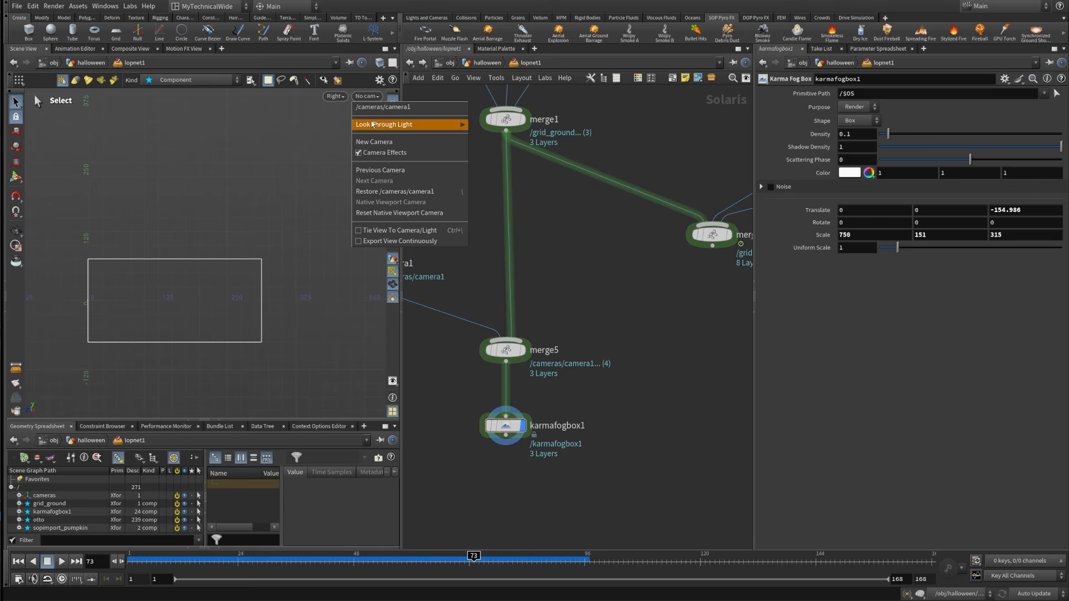
left_click(401, 109)
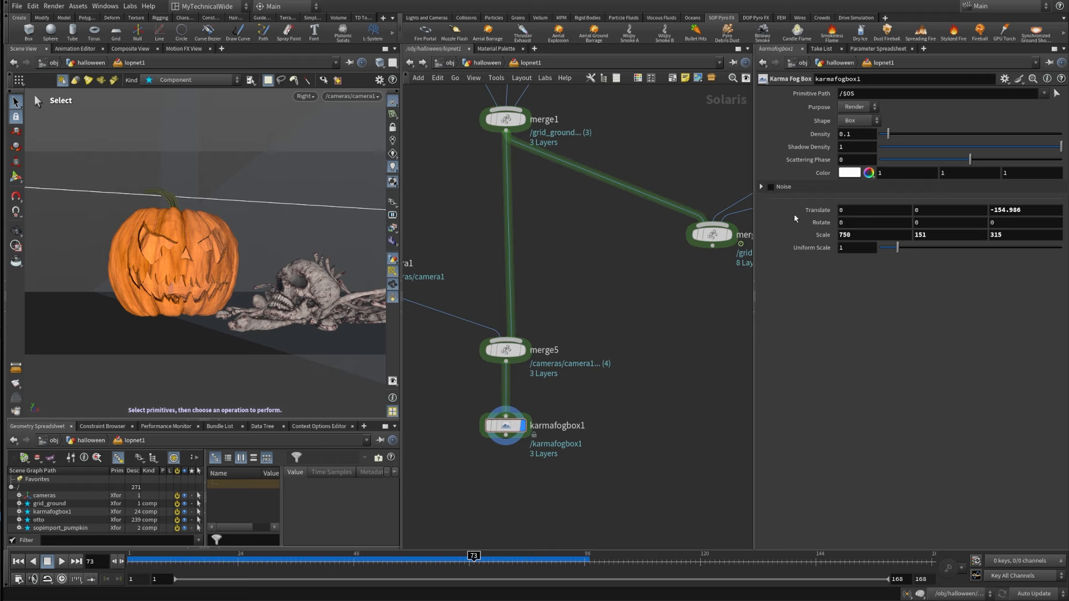
- Set the fog color of karmafogbox1 to 0.24, 0.27, 0.525
left_click(880, 173)
type("0.24")
key("Tab")
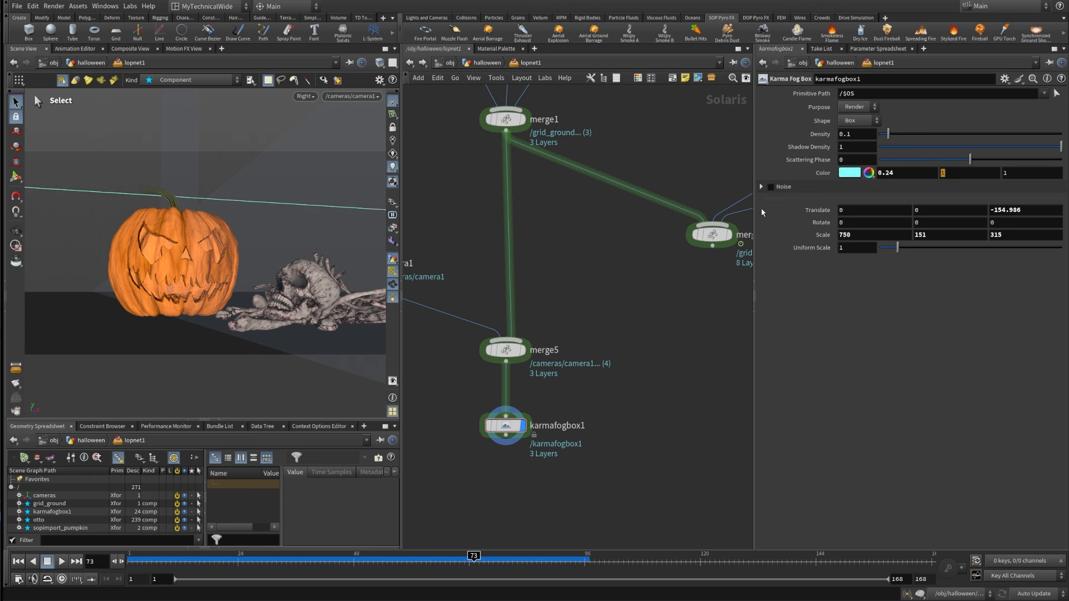
type("0.27")
key("Tab")
type("0")
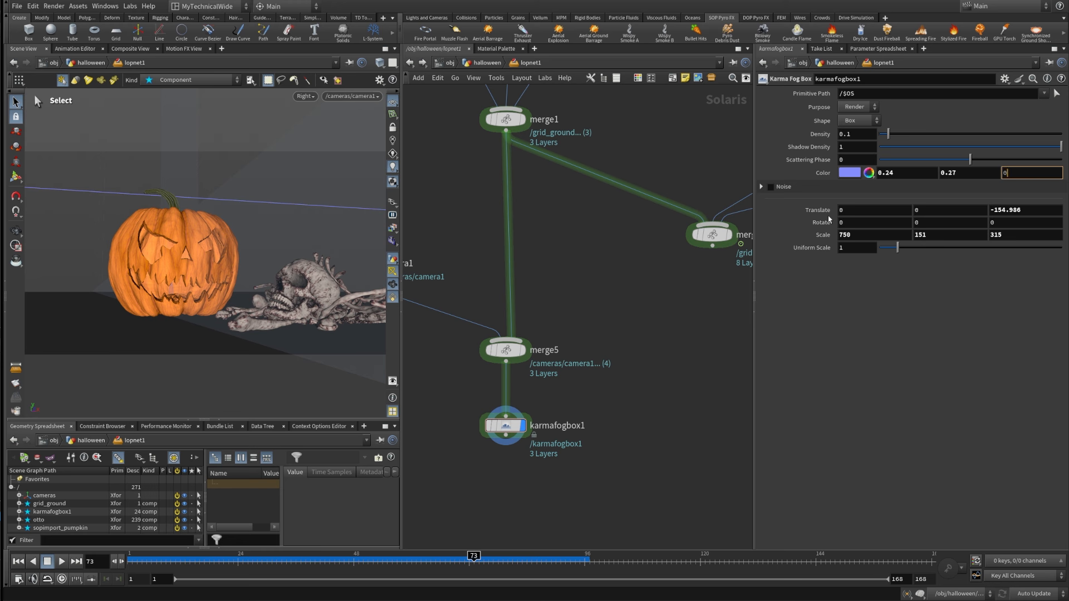
type(".525")
key("Return")
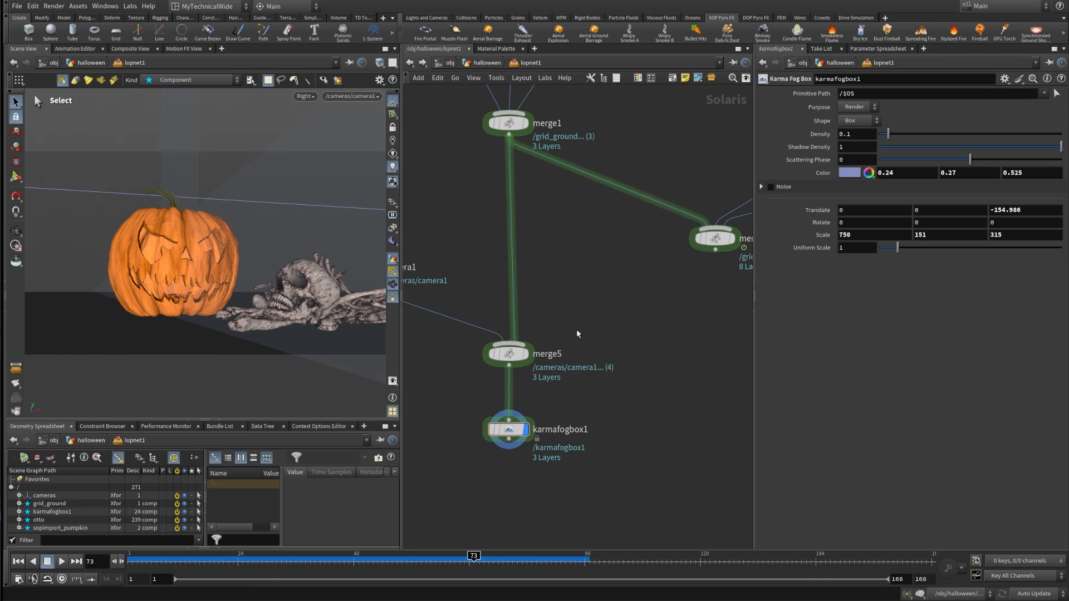
- Switch the viewport renderer to Karma XPU
middle_click_drag(527, 535, 603, 492)
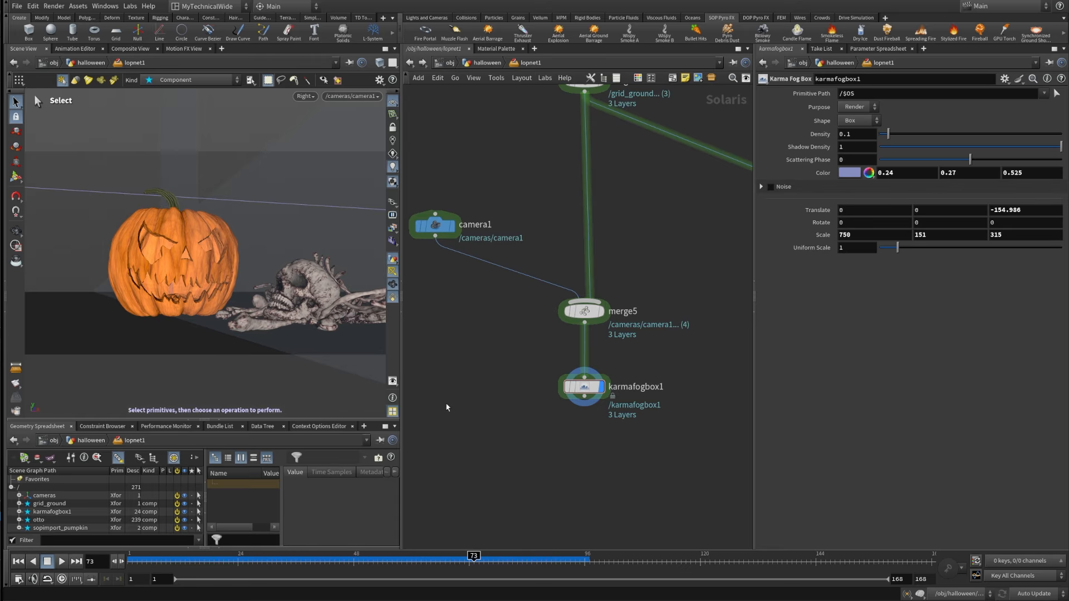
middle_click_drag(535, 407, 554, 345)
left_click(305, 96)
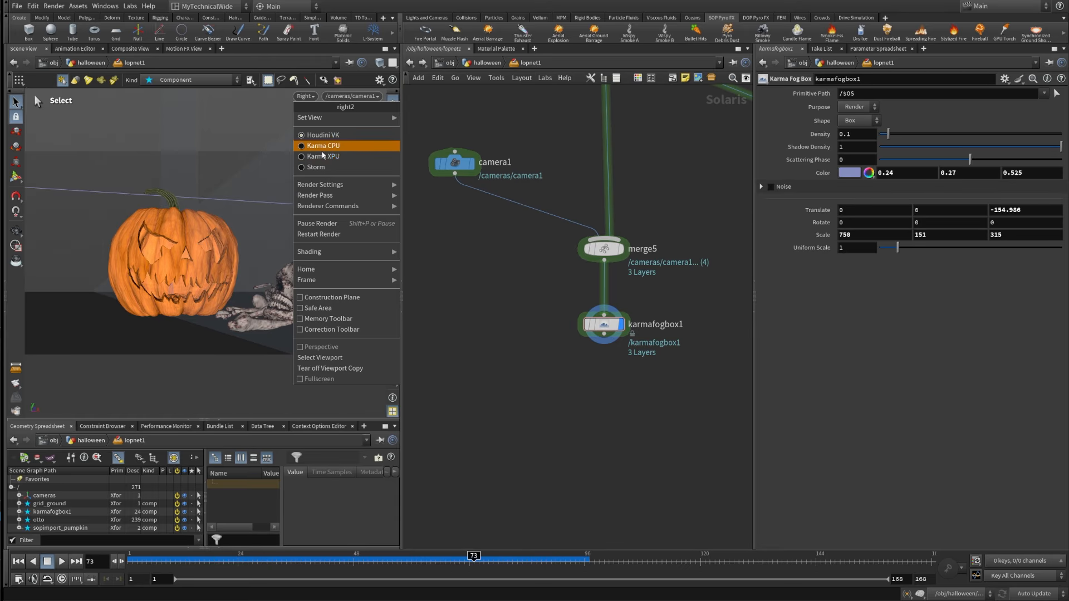
left_click(317, 155)
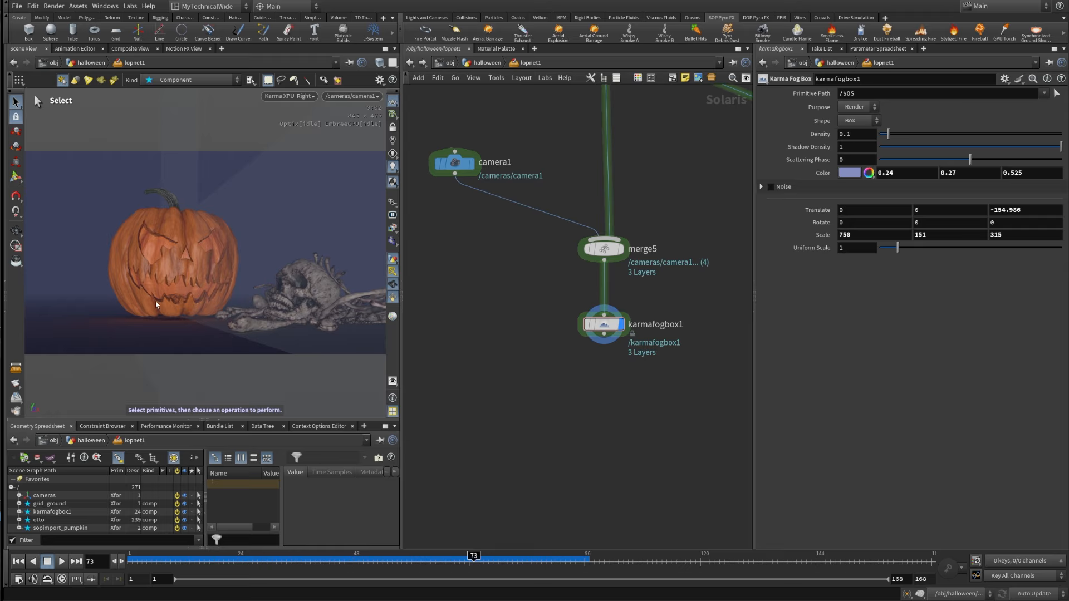
- Add a Light node below karmafogbox1 in the network
middle_click_drag(616, 403, 596, 353)
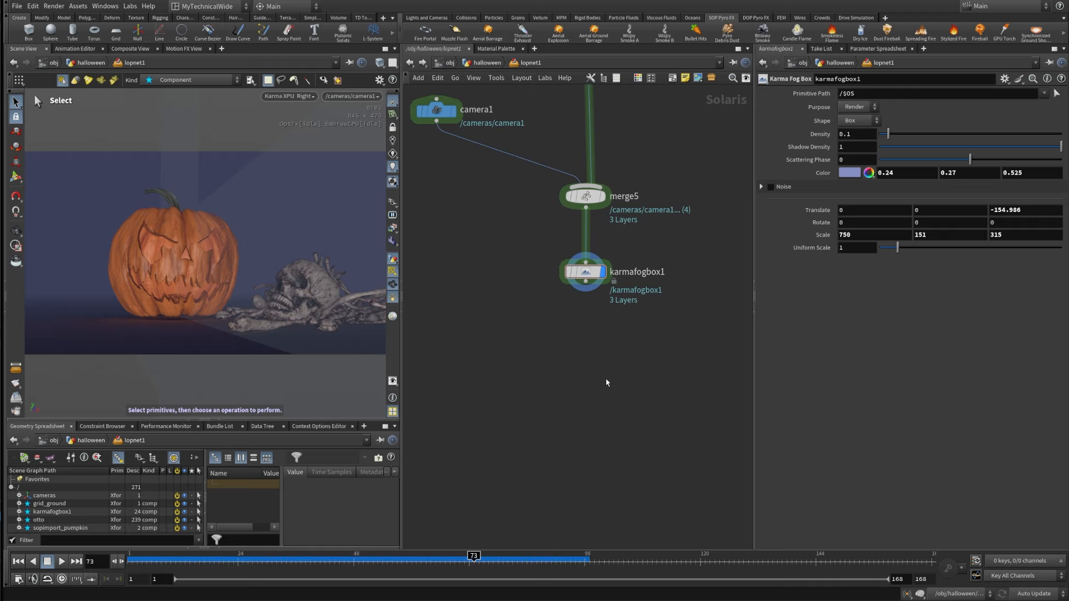
key("Tab")
type("lig")
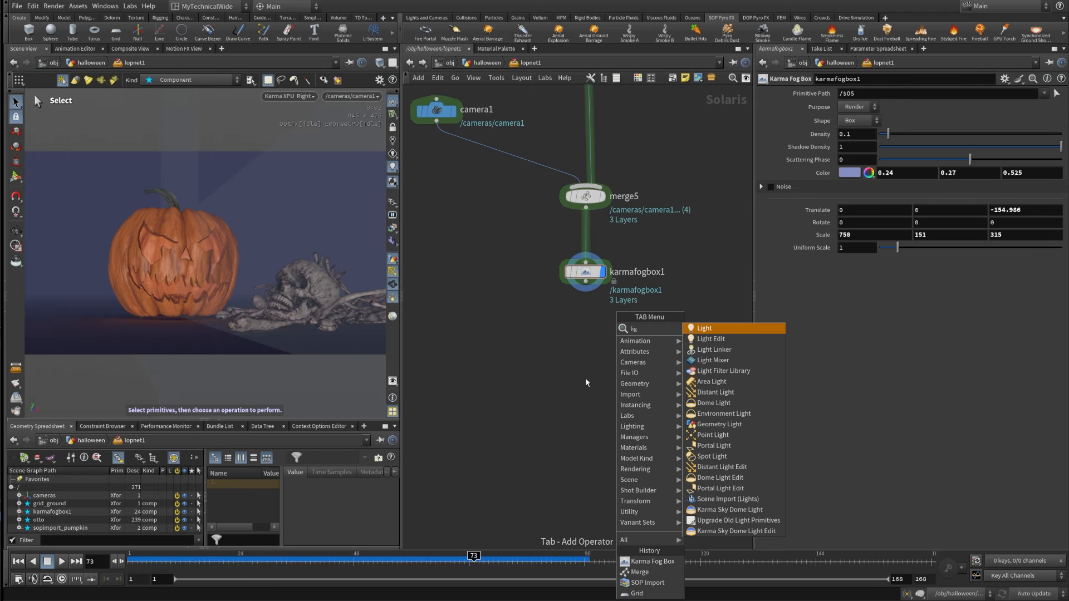
key("Return")
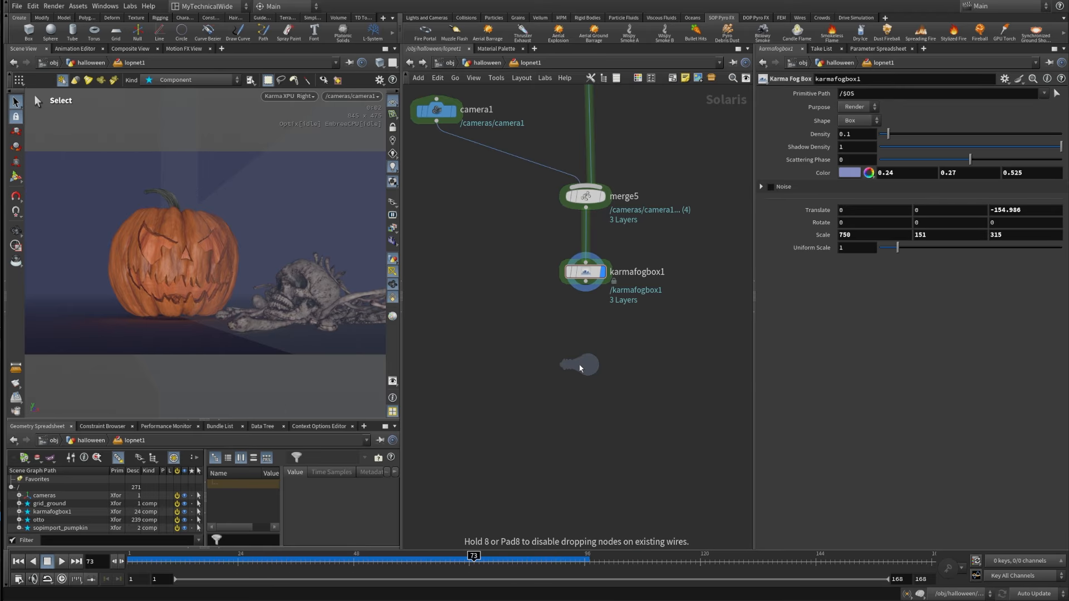
left_click(579, 364)
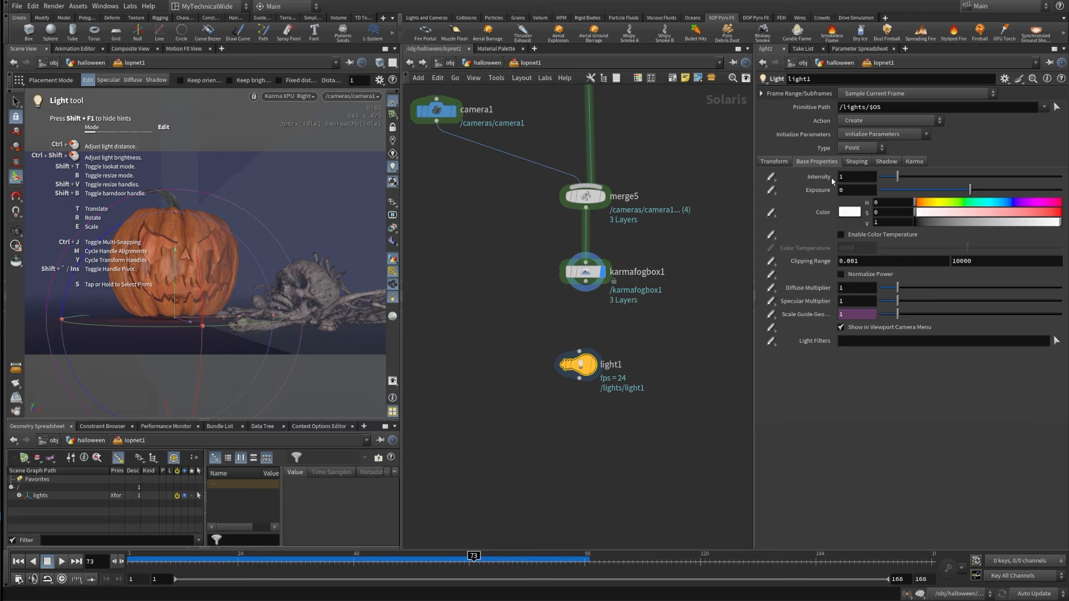
- Set the translation of light1 to 0.55 in Y and -0.25 in Z, inside the pumpkin
left_click(774, 162)
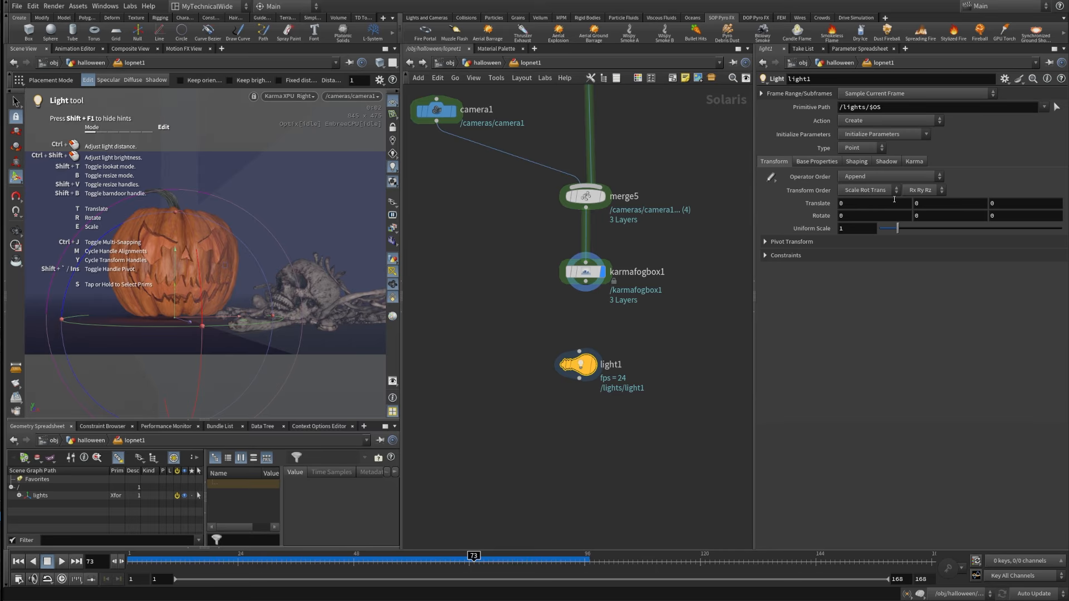
left_click(925, 206)
type(".55")
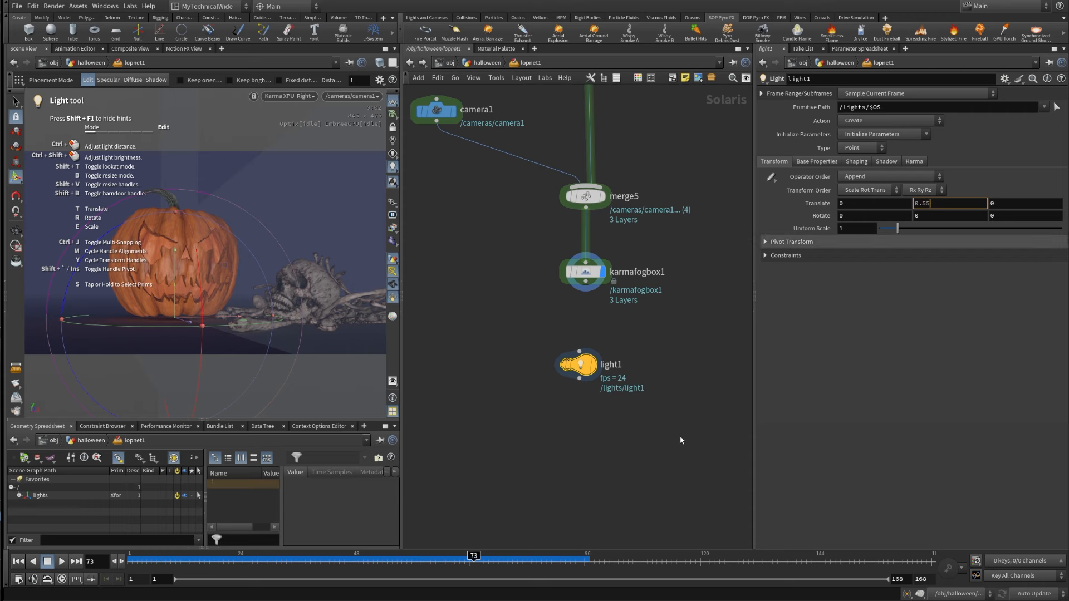
key("Return")
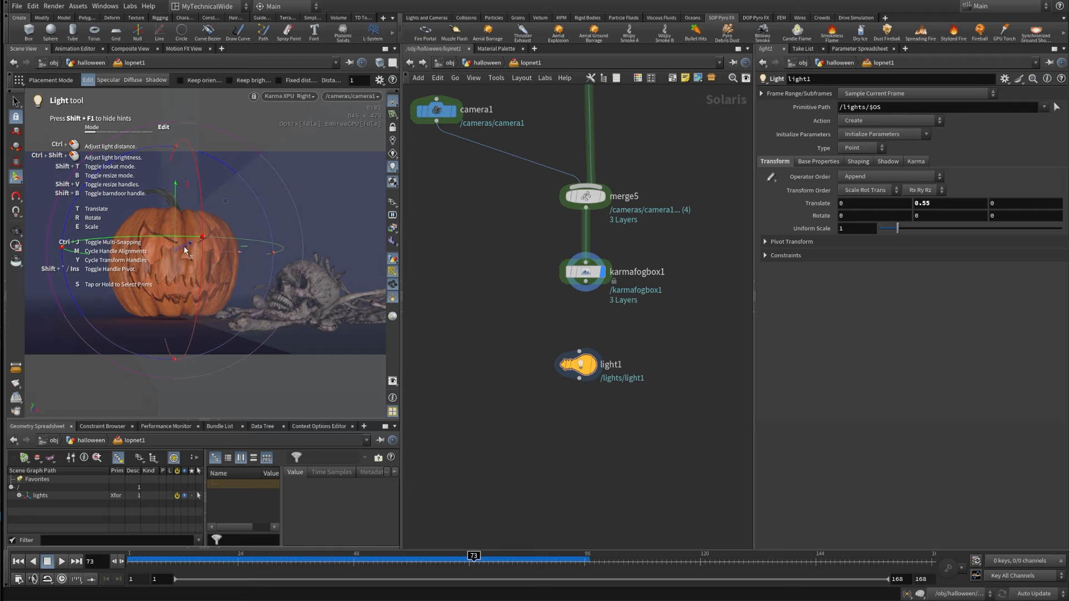
key("Tab")
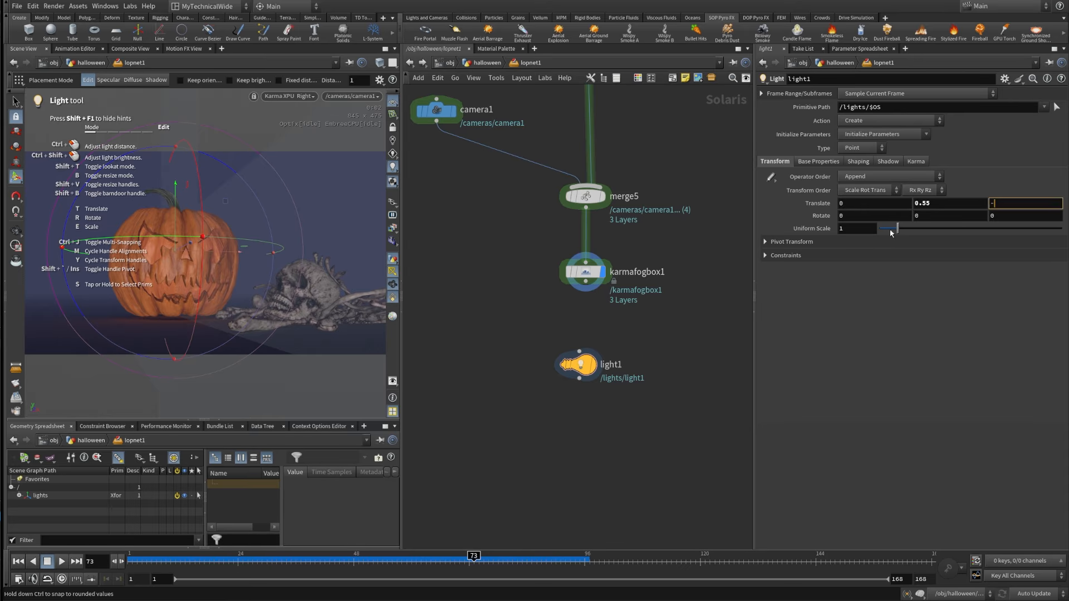
type("-0.25")
key("Return")
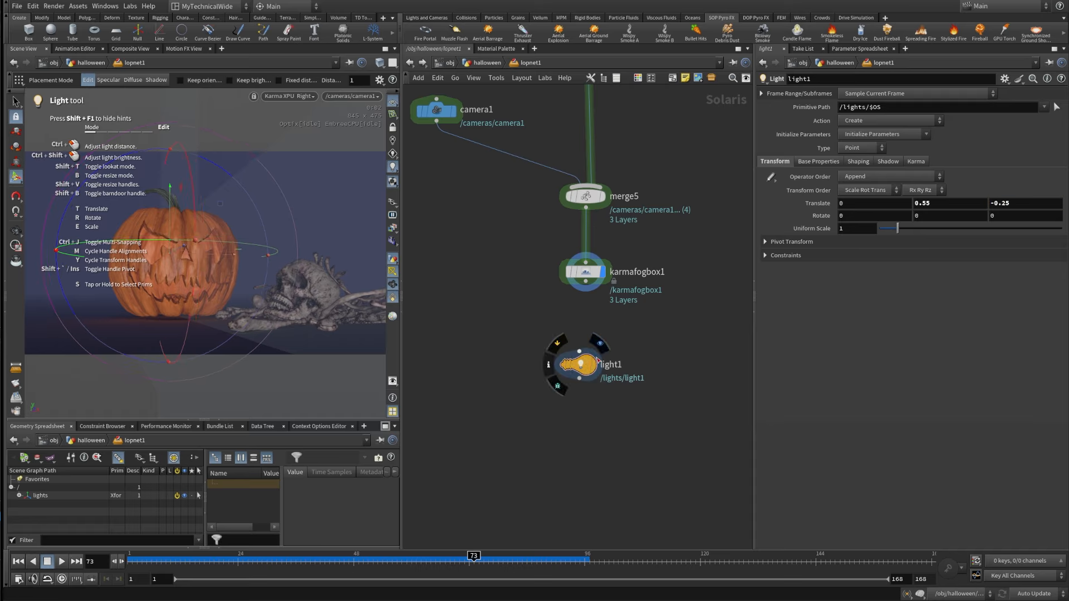
- Wire karmafogbox1 into light1, display light1 in the viewport and line it up under the fog box node
left_click_drag(579, 351, 585, 281)
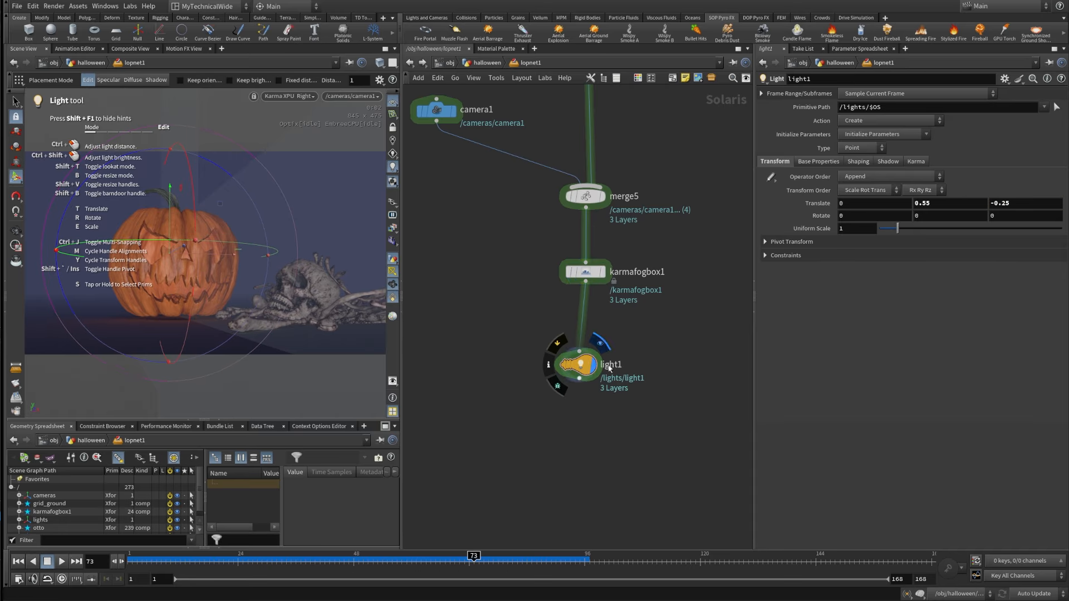
left_click(593, 370)
key("s")
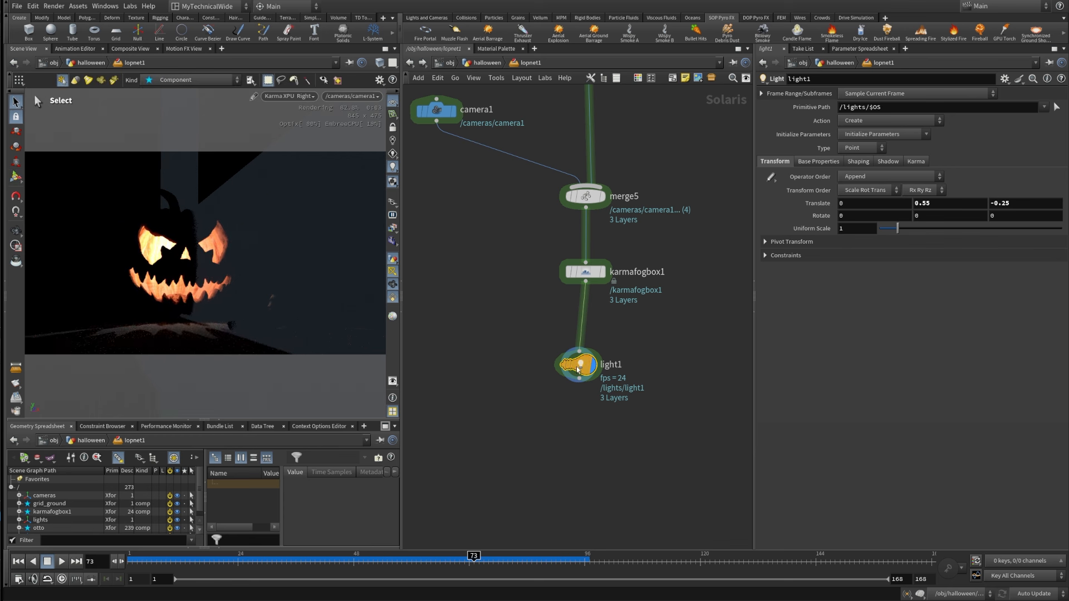
left_click_drag(579, 364, 586, 364)
left_click_drag(535, 323, 655, 418)
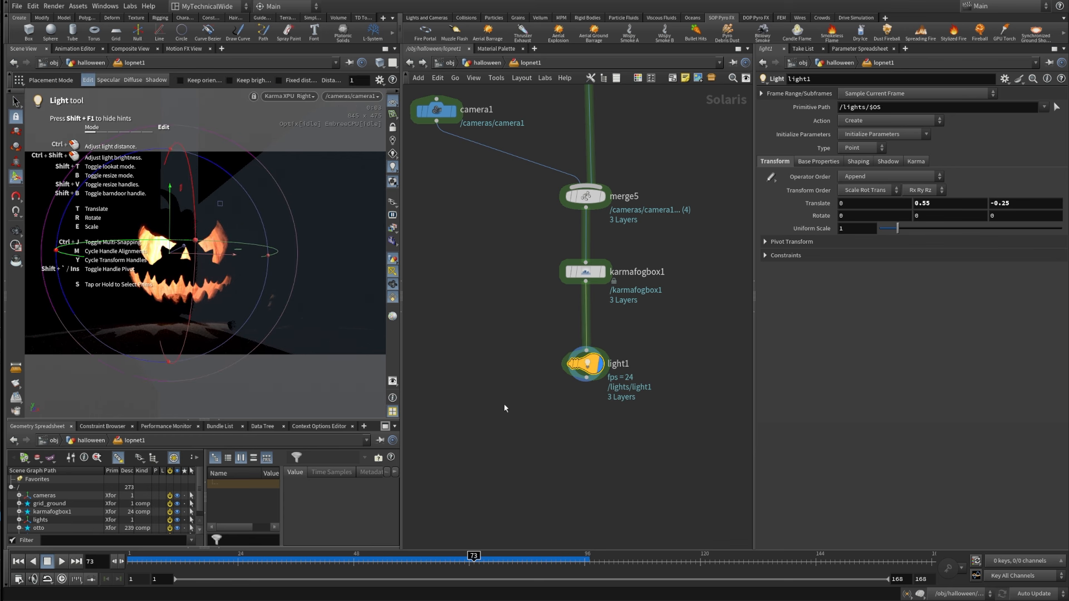
key("s")
left_click(514, 276)
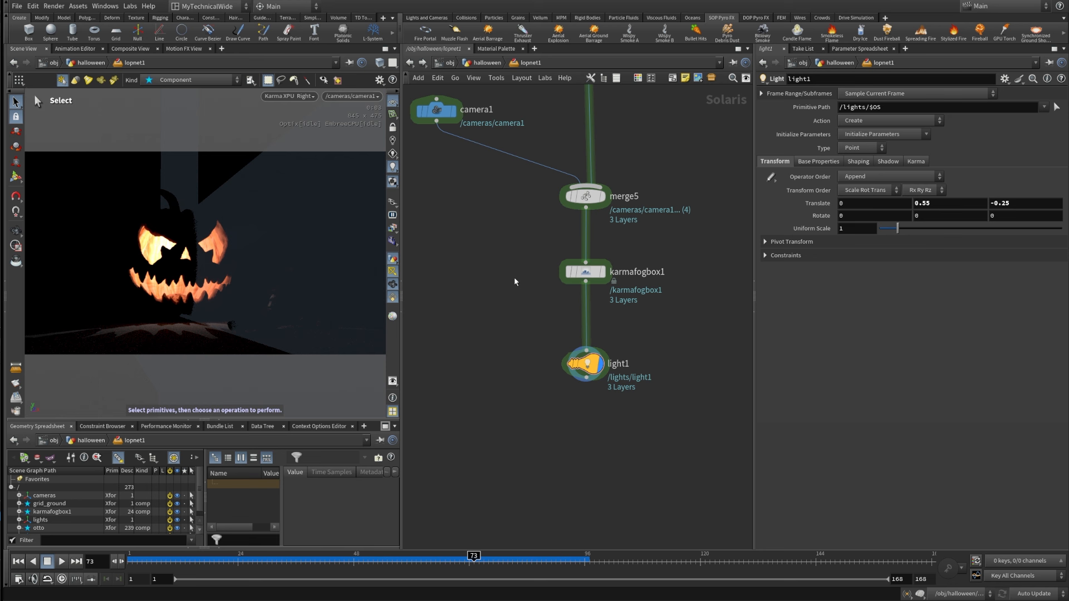
left_click_drag(463, 302, 713, 461)
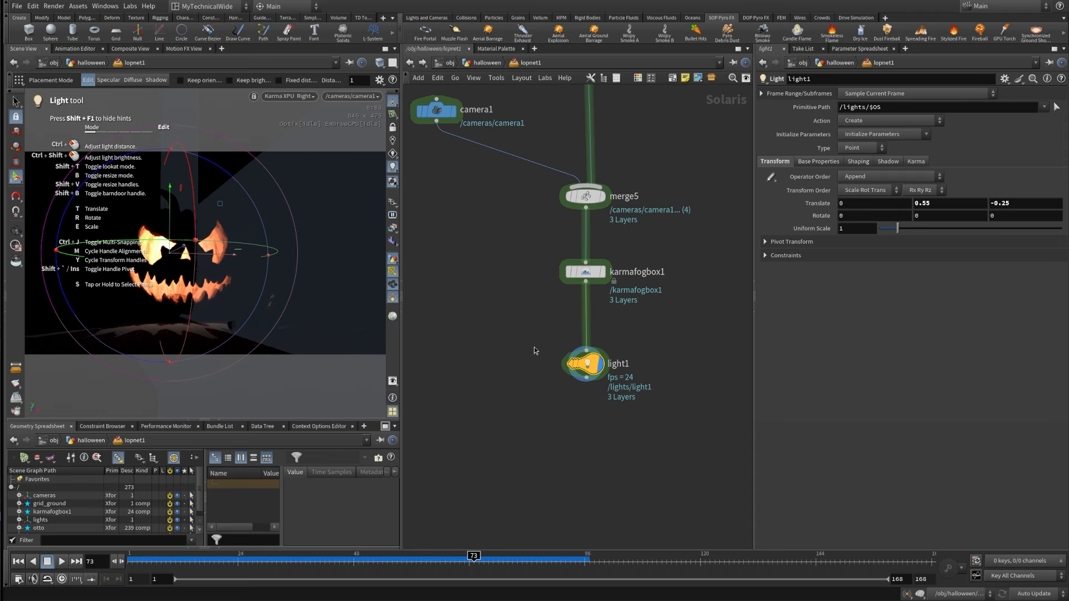
- Rewire the network so merge5 feeds light1 and light1 feeds karmafogbox1, and display karmafogbox1 as the last node
left_click_drag(658, 314, 523, 254)
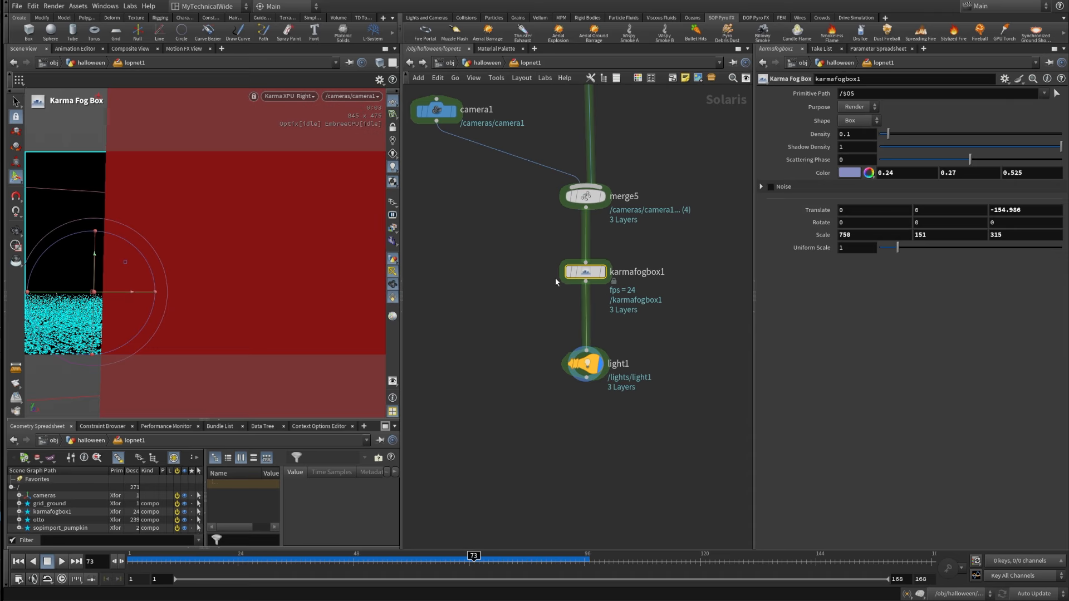
left_click_drag(585, 271, 534, 283)
left_click_drag(591, 345, 586, 207)
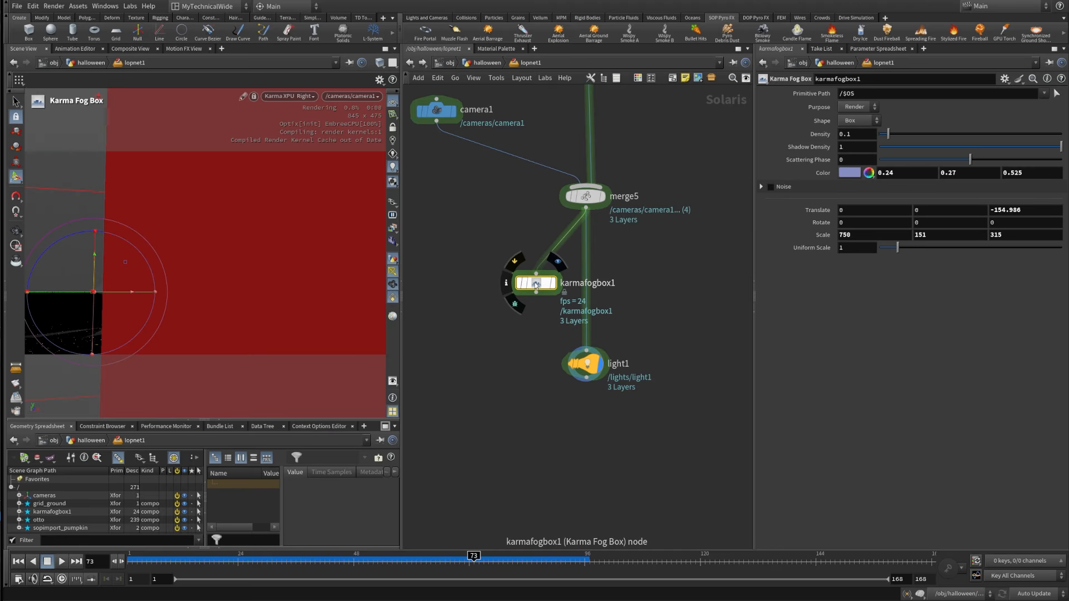
left_click_drag(536, 283, 570, 465)
left_click_drag(586, 378, 545, 500)
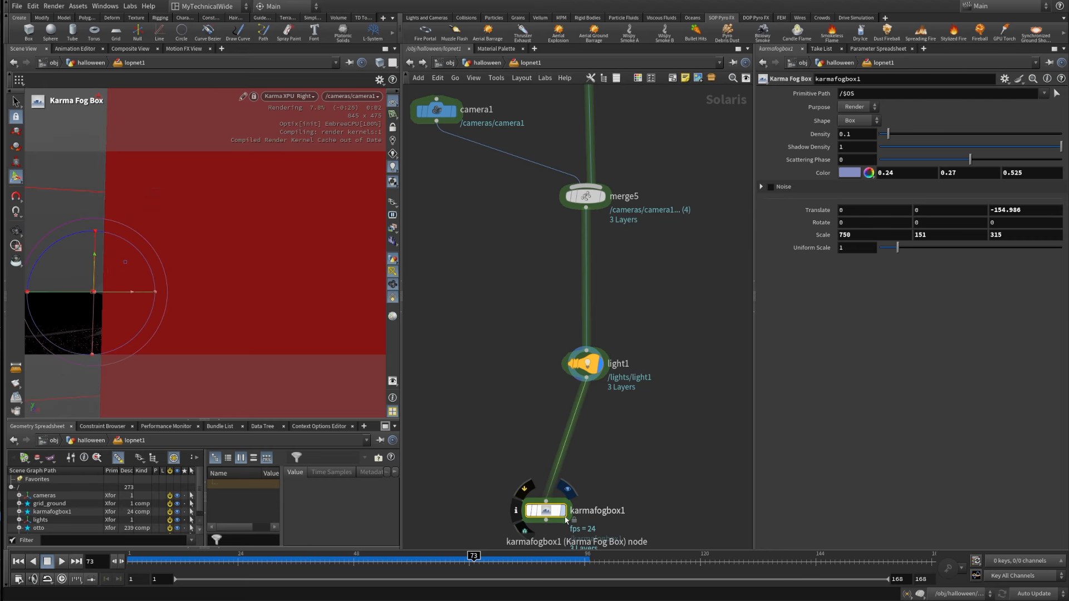
middle_click_drag(690, 456, 674, 356)
left_click_drag(530, 413, 567, 399)
middle_click_drag(571, 463, 557, 358)
left_click(511, 356)
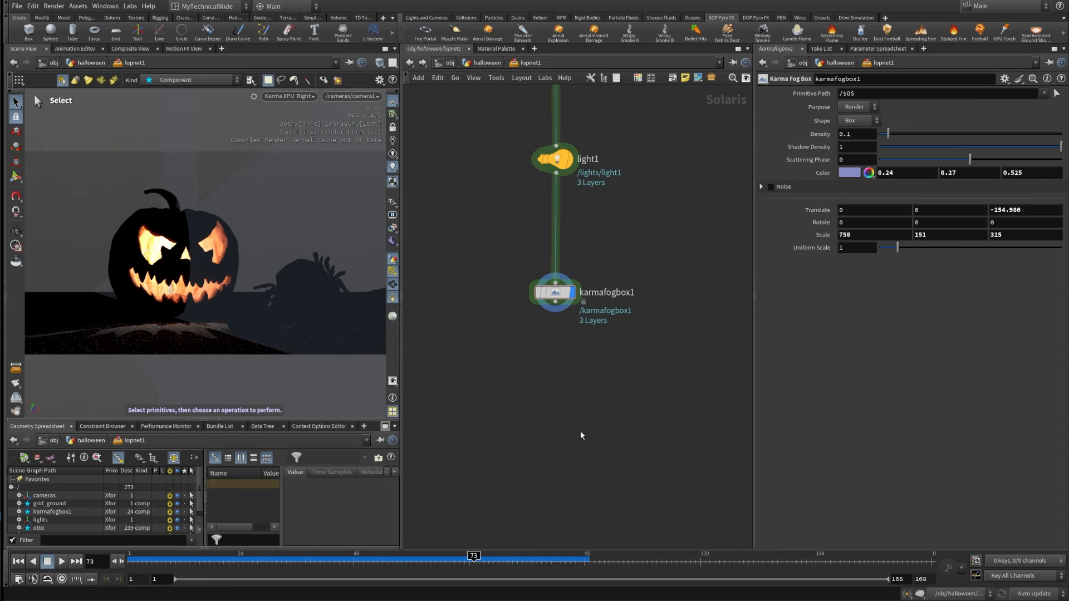
left_click_drag(490, 376, 718, 231)
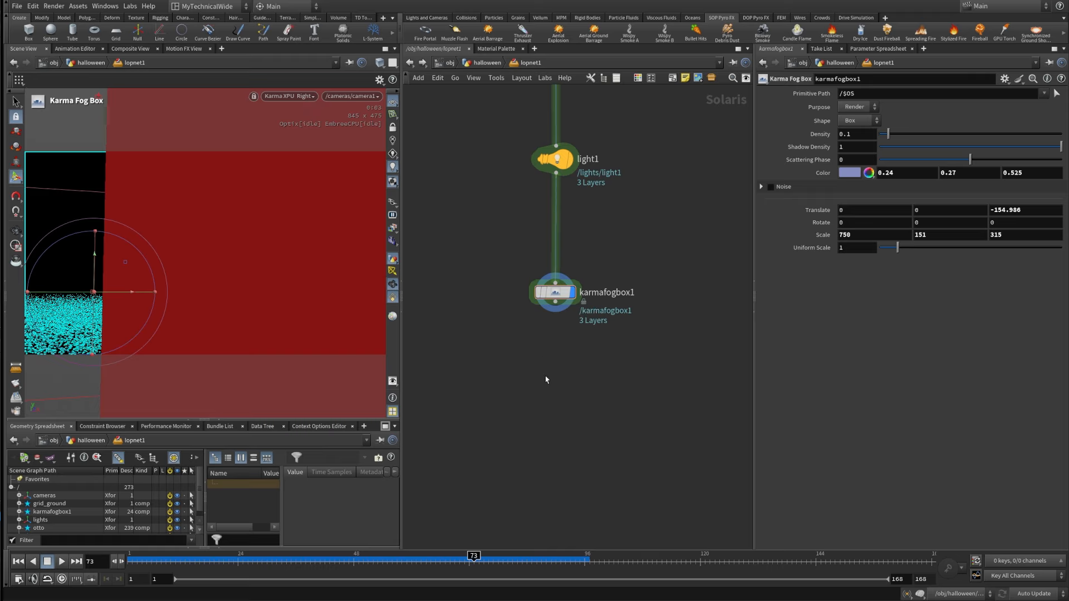
left_click(556, 304)
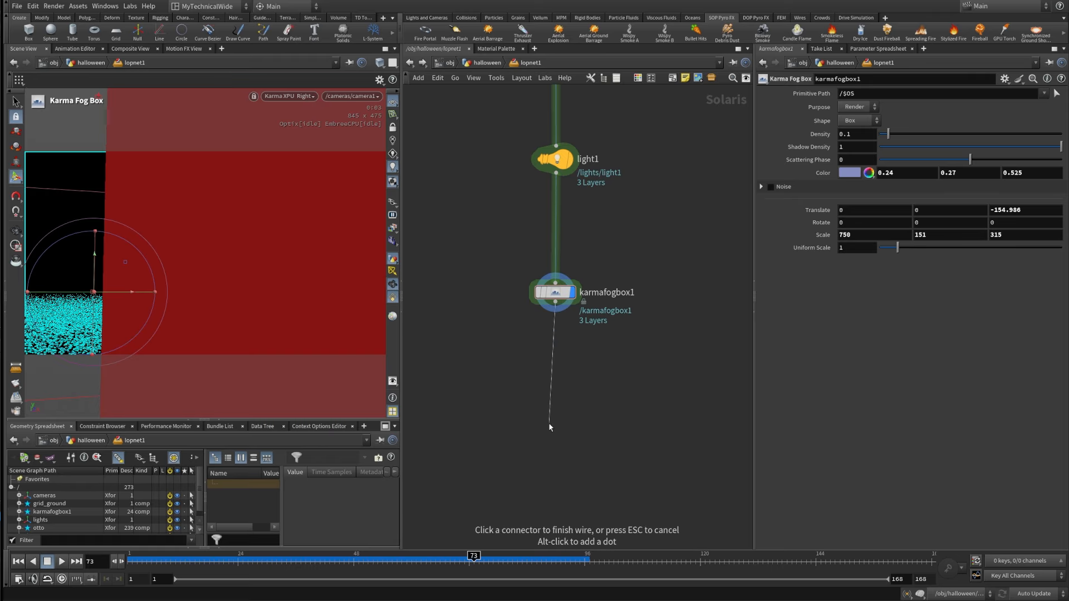
key("Escape")
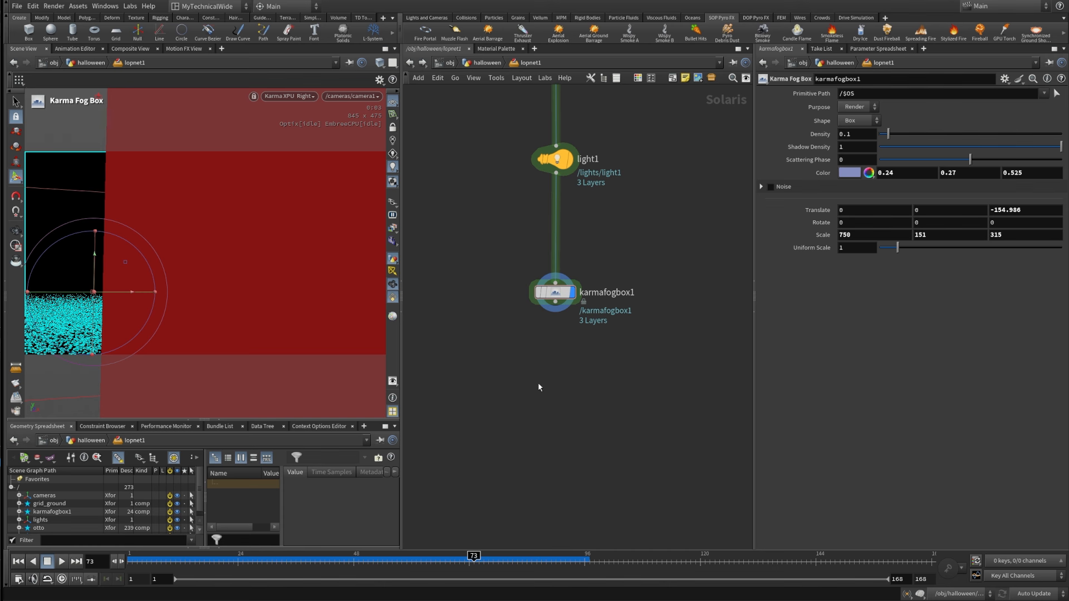
scroll(580, 424, "down", 4)
middle_click_drag(542, 325, 577, 377)
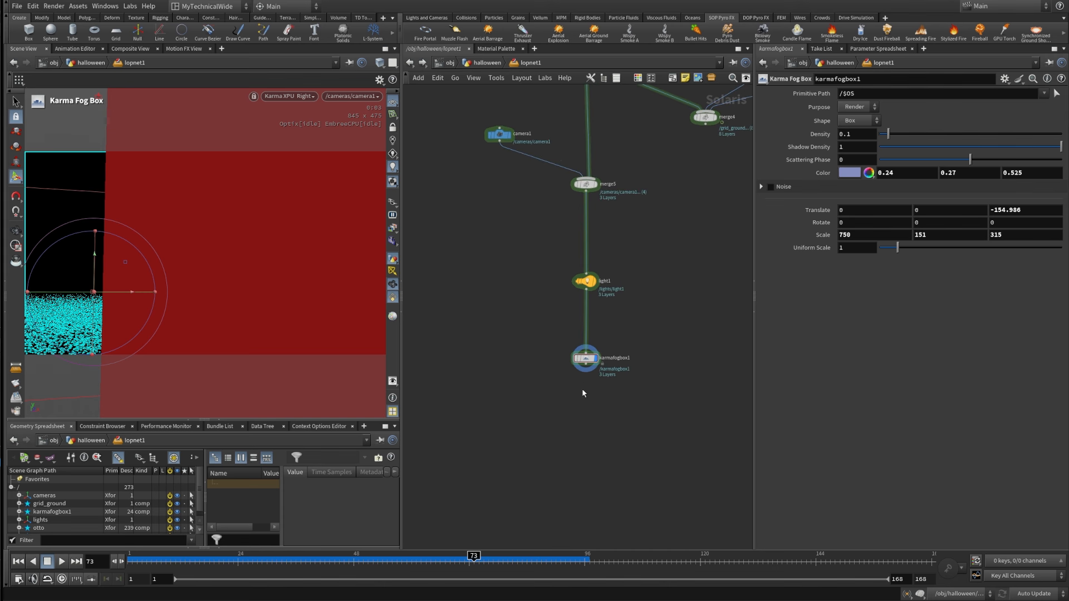
- Add a Merge node fed by karmafogbox1, display it as the last node and line it up under the fog box node
key("Tab")
type("mer")
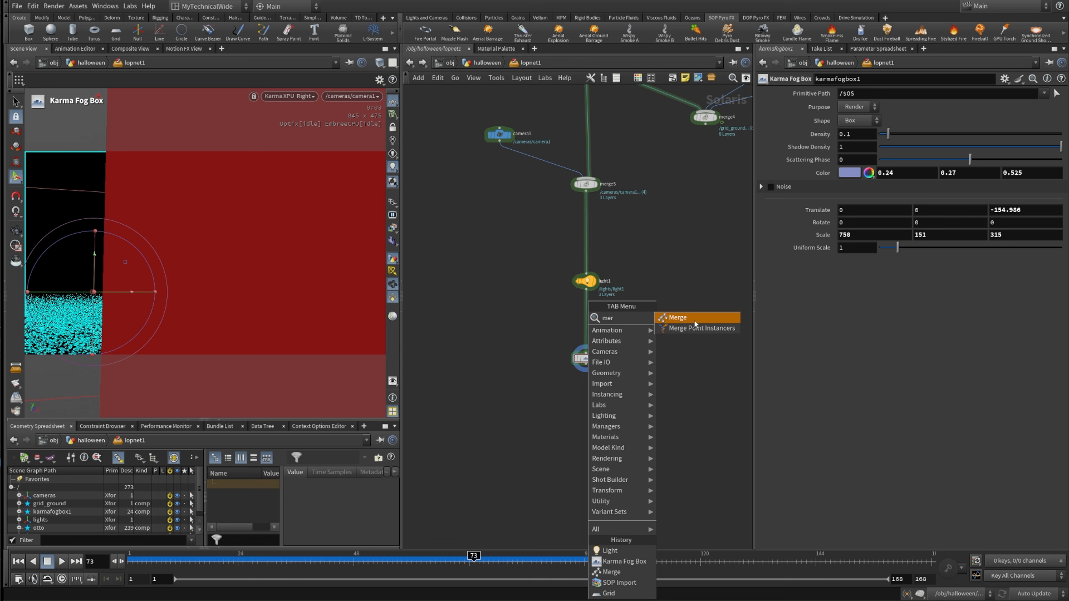
left_click(677, 318)
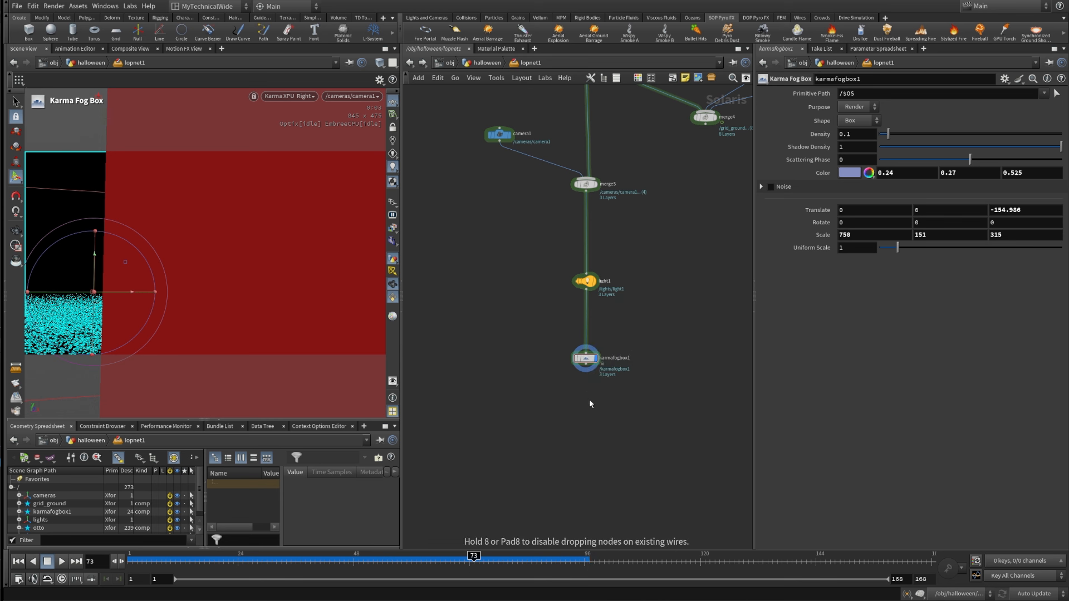
left_click(589, 399)
scroll(589, 399, "up", 3)
scroll(591, 404, "up", 2)
left_click_drag(583, 337, 590, 393)
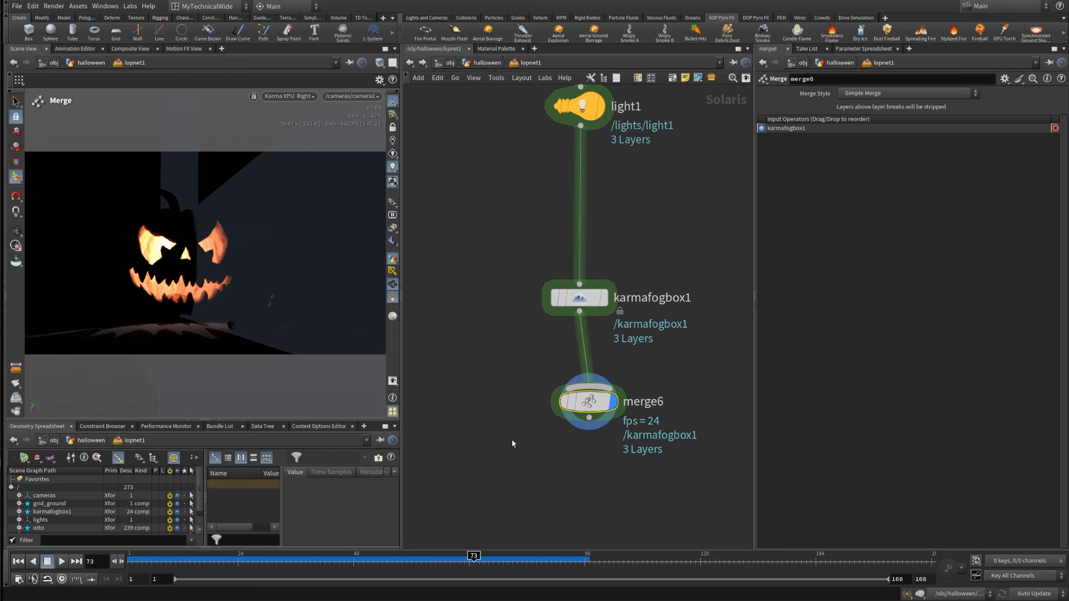
left_click_drag(488, 478, 689, 364)
key("l")
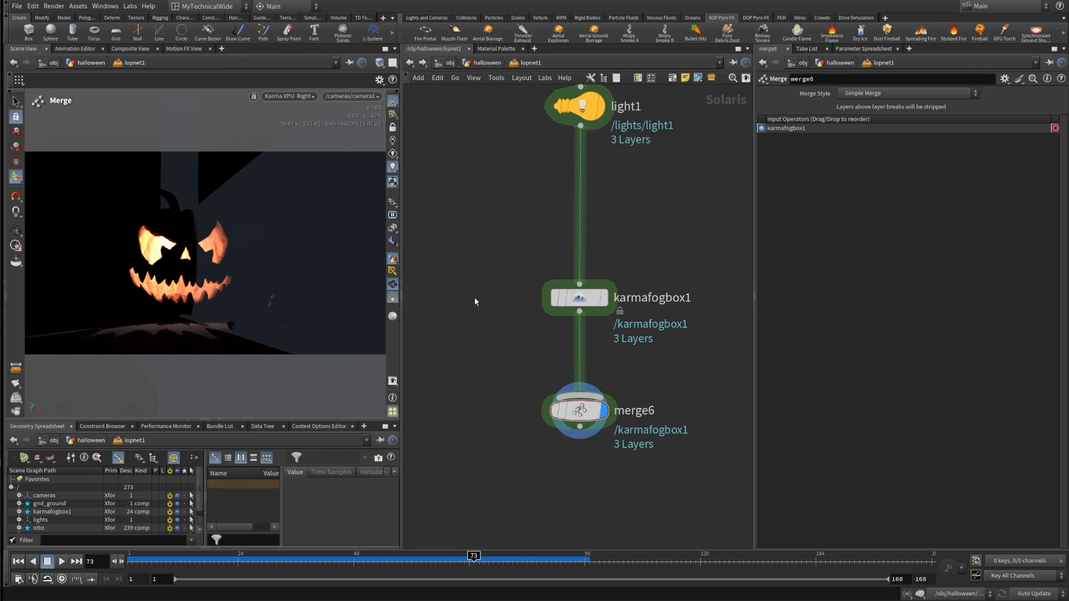
- Select karmafogbox1 to show its parameters and switch the viewport to the Select tool
left_click_drag(490, 324, 707, 453)
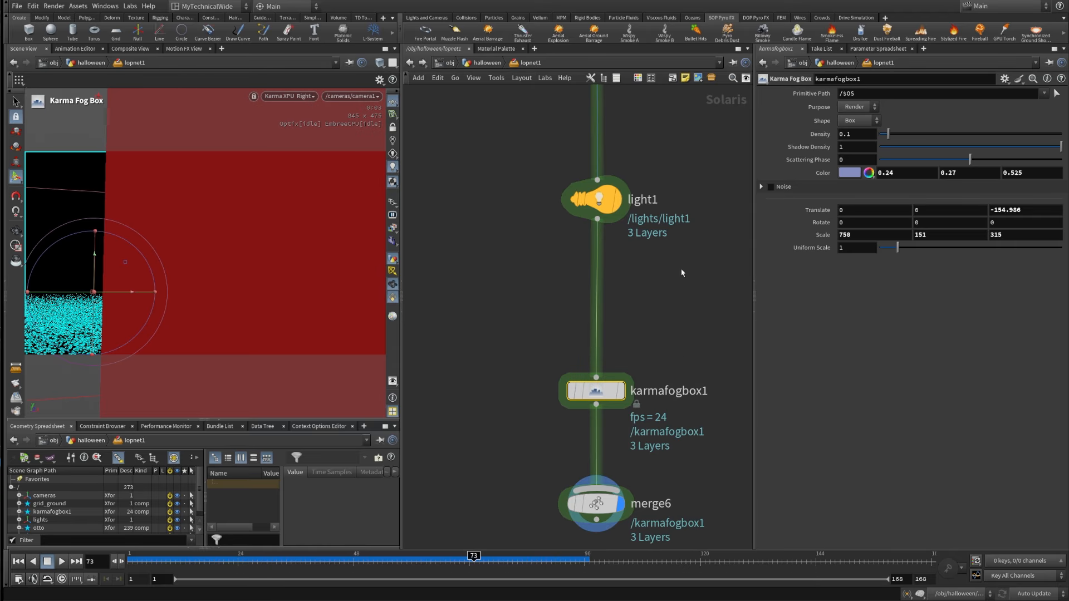
left_click_drag(680, 265, 547, 155)
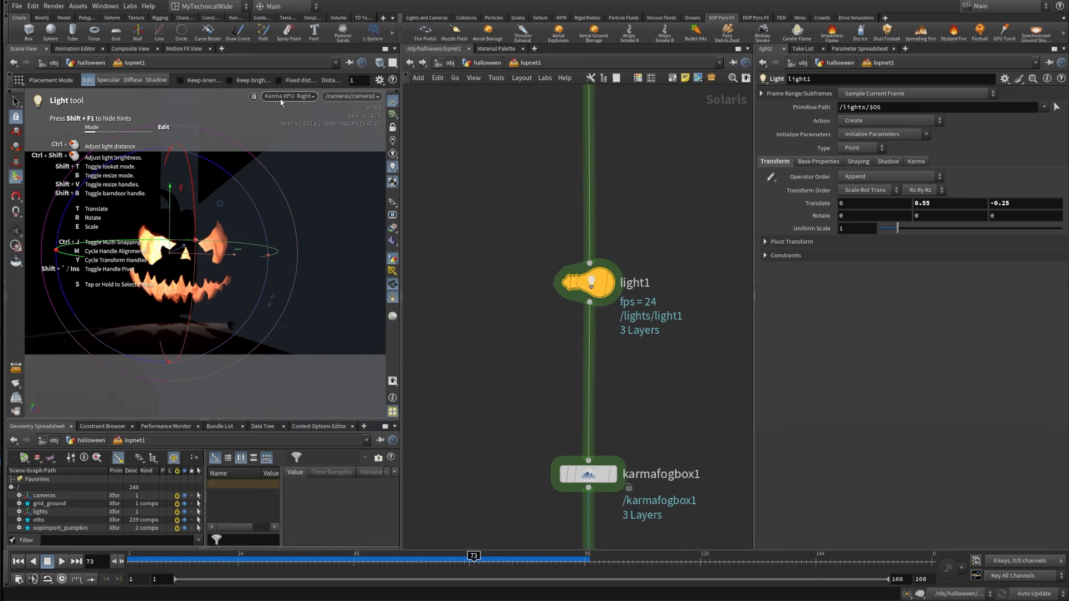
key("s")
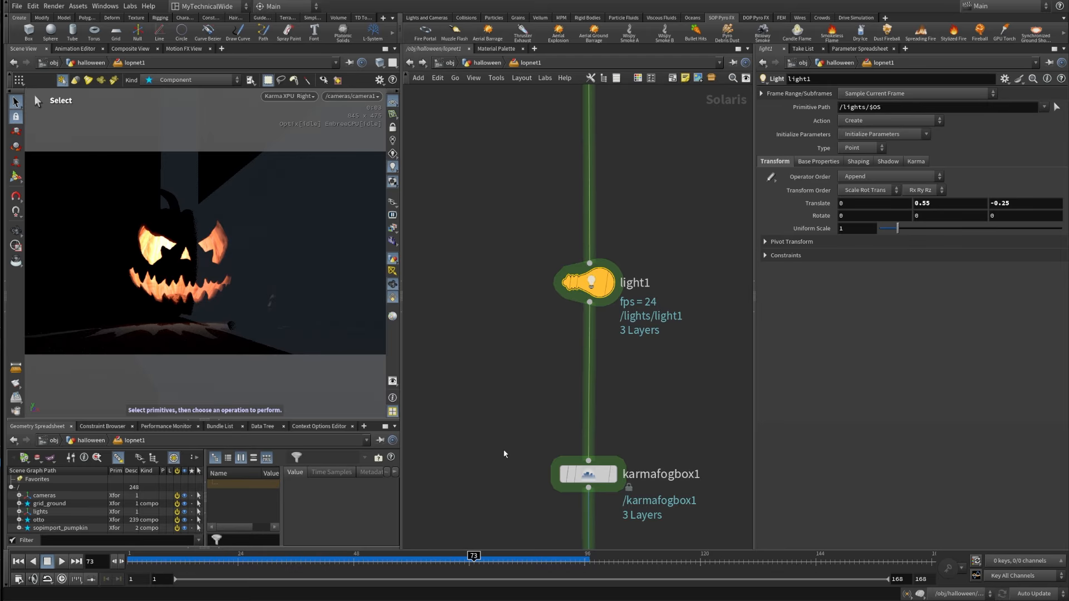
left_click_drag(641, 399, 512, 516)
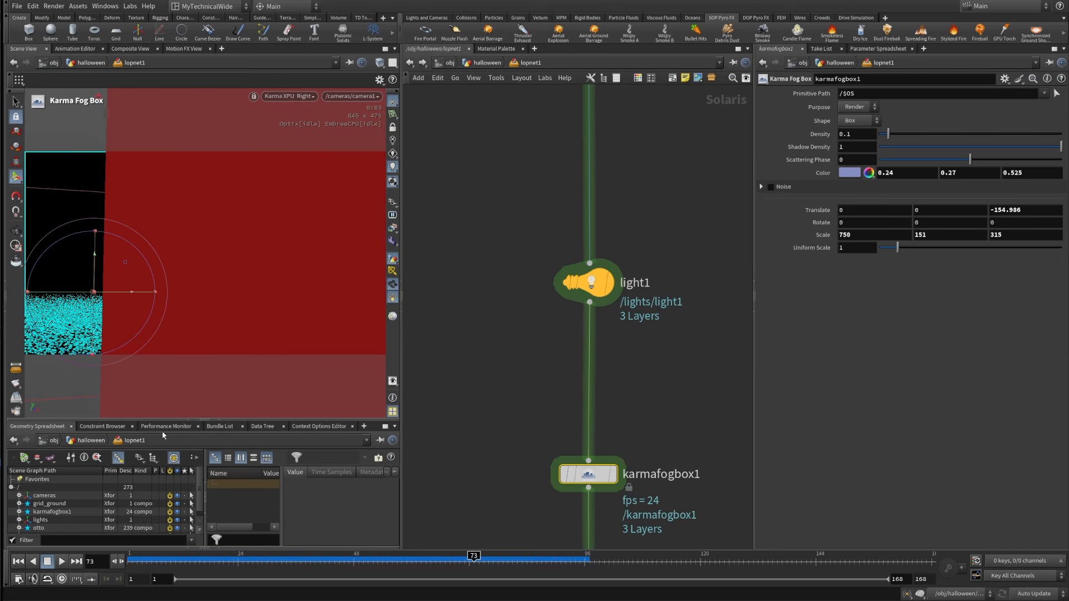
middle_click_drag(512, 493, 510, 412)
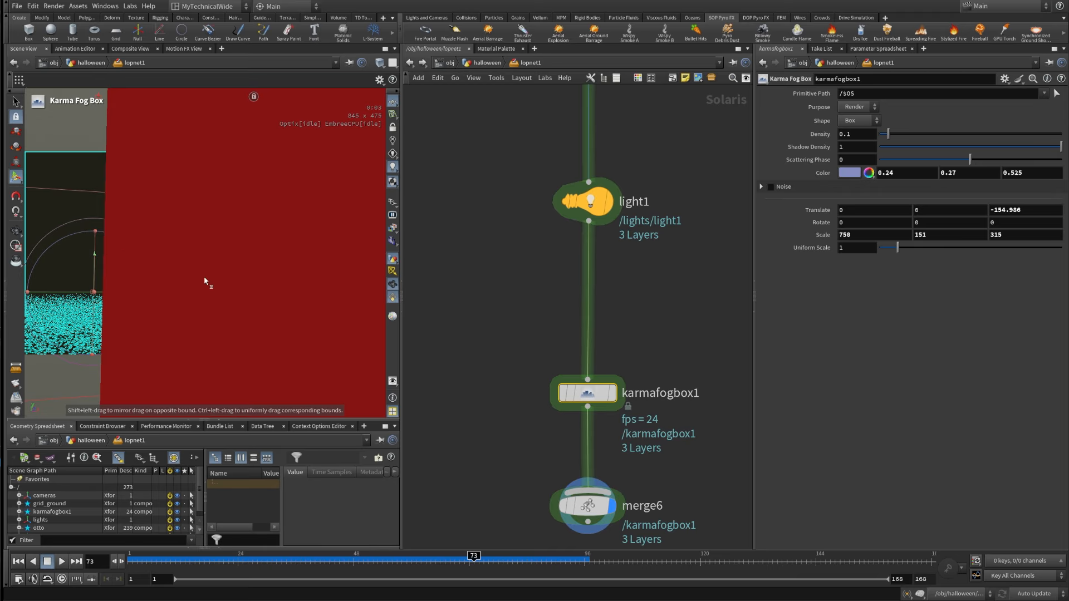
left_click(15, 101)
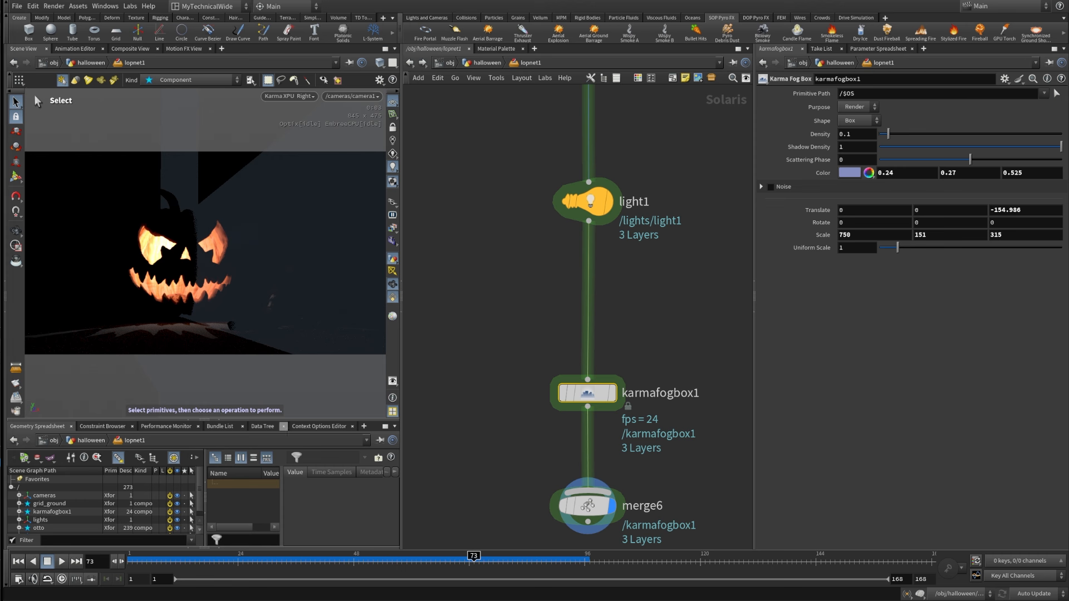
- Set karmafogbox1's density to 0.25, shadow density to 0.05 and scattering phase to 0.25
left_click(857, 134)
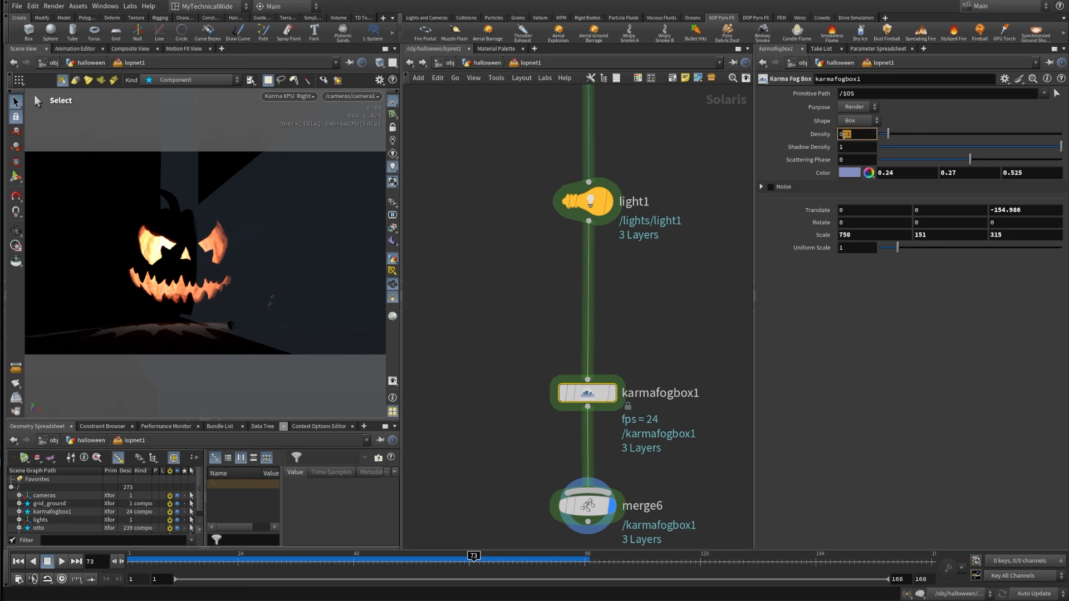
double_click(846, 135)
type("25")
key("Tab")
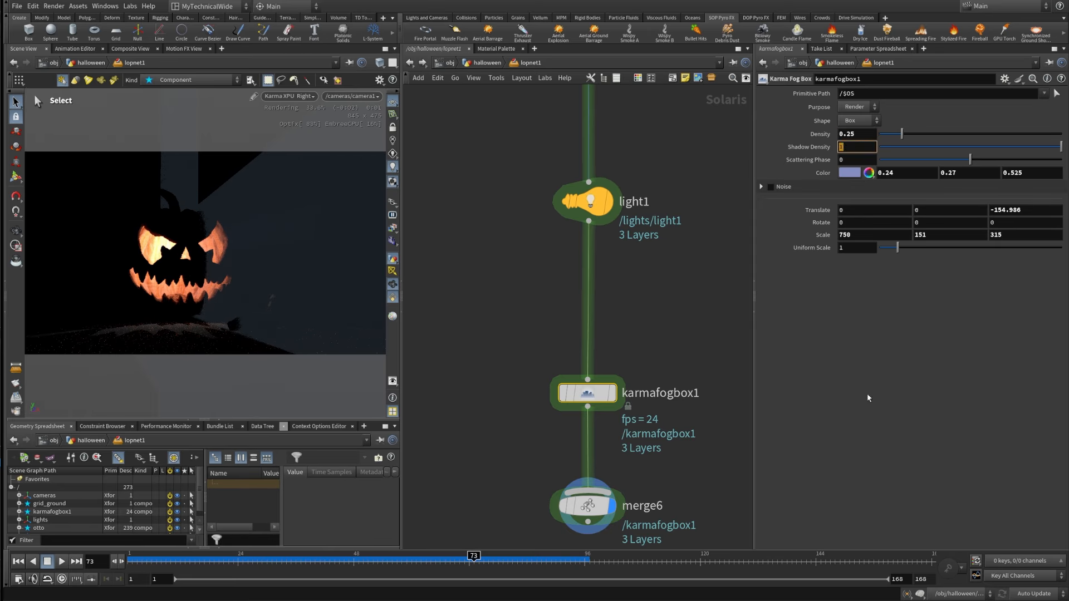
type("0.05")
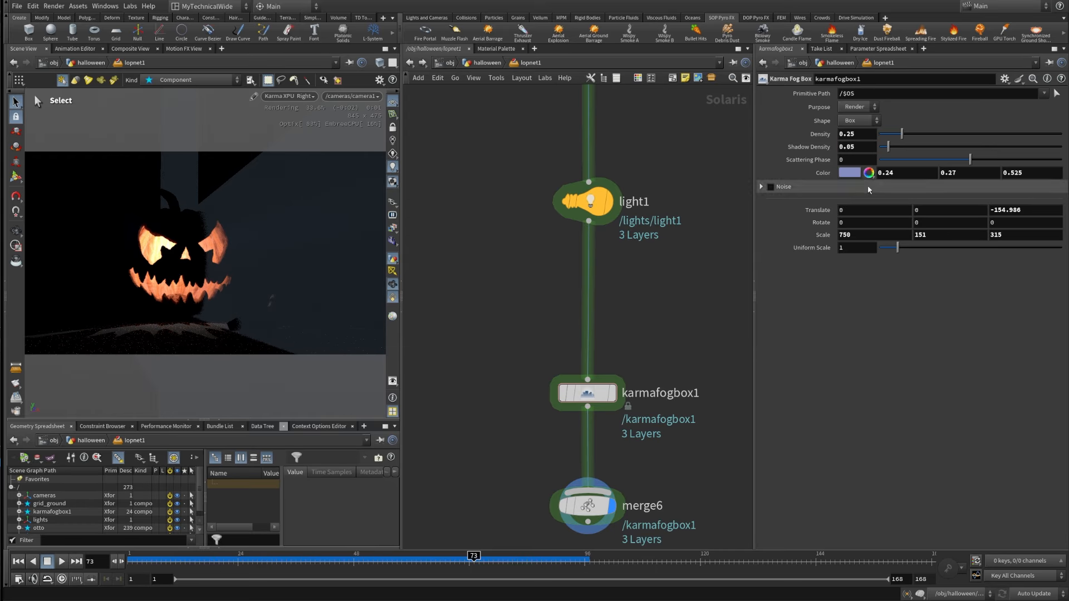
left_click(861, 160)
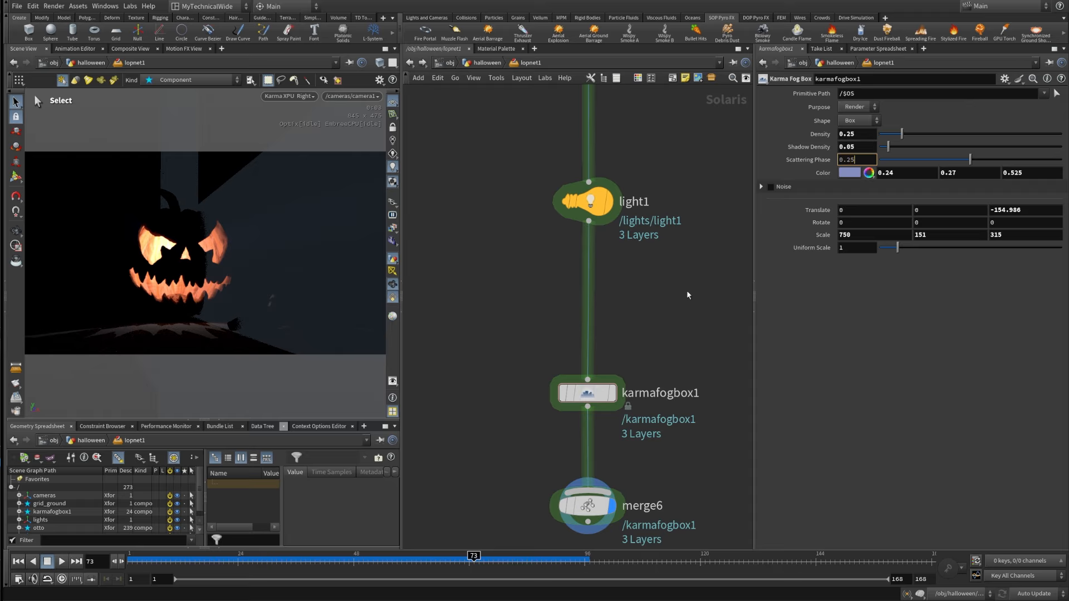
key("Return")
- Examine the extent of the fog box and ground from outside the camera in a free perspective view
middle_click_drag(686, 327, 648, 205)
key("space")
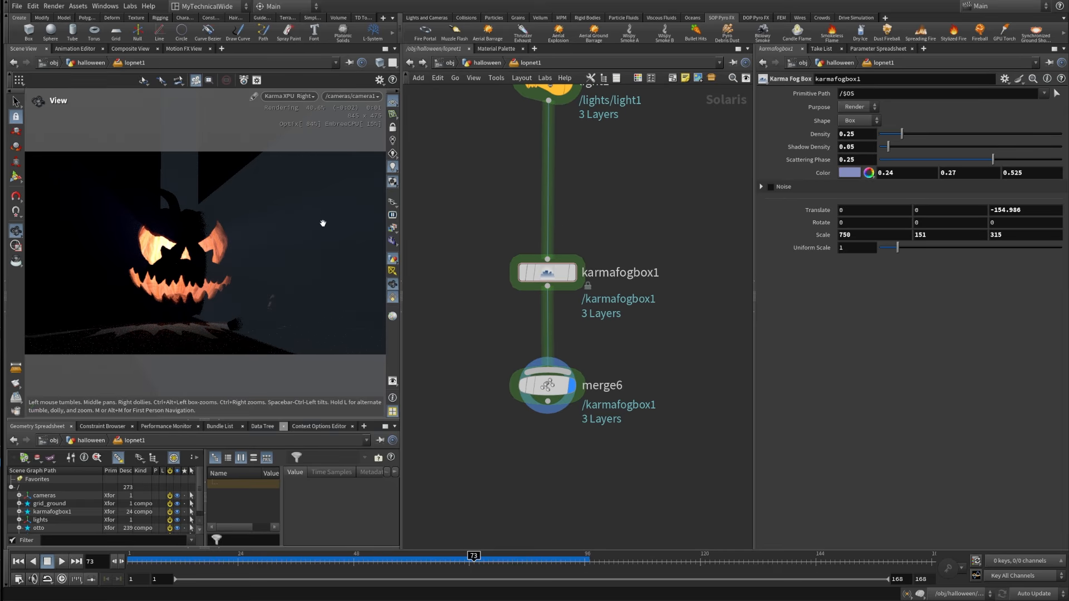
right_click_drag(320, 205, 300, 317)
right_click_drag(288, 261, 206, 434)
key("space+h")
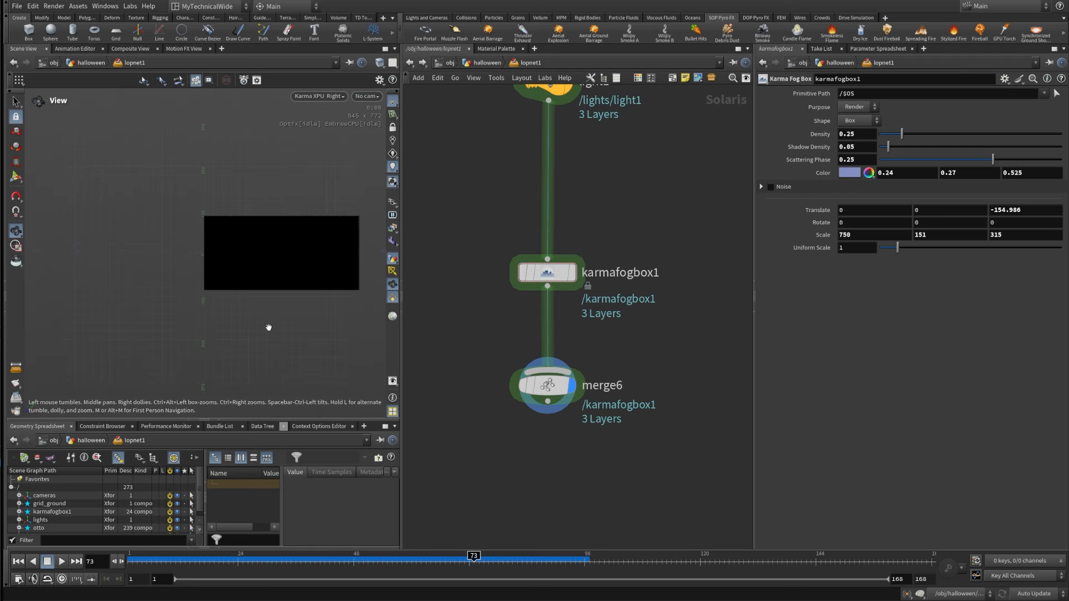
key("space+2")
key("space")
key("space+1")
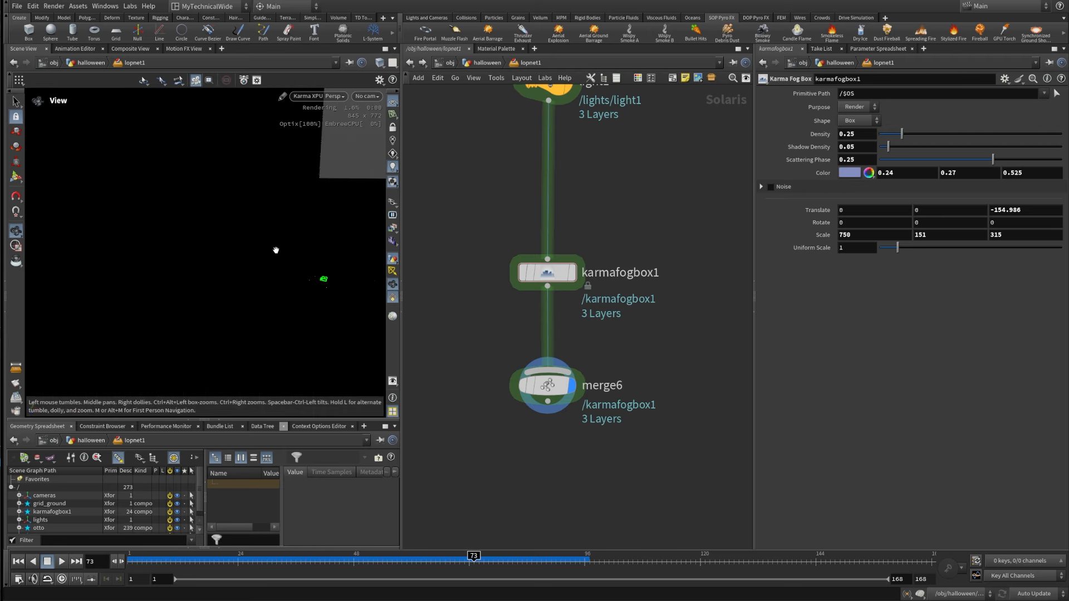
right_click_drag(207, 279, 75, 495)
left_click_drag(234, 234, 226, 262)
right_click_drag(227, 262, 325, 111)
middle_click_drag(303, 195, 293, 286)
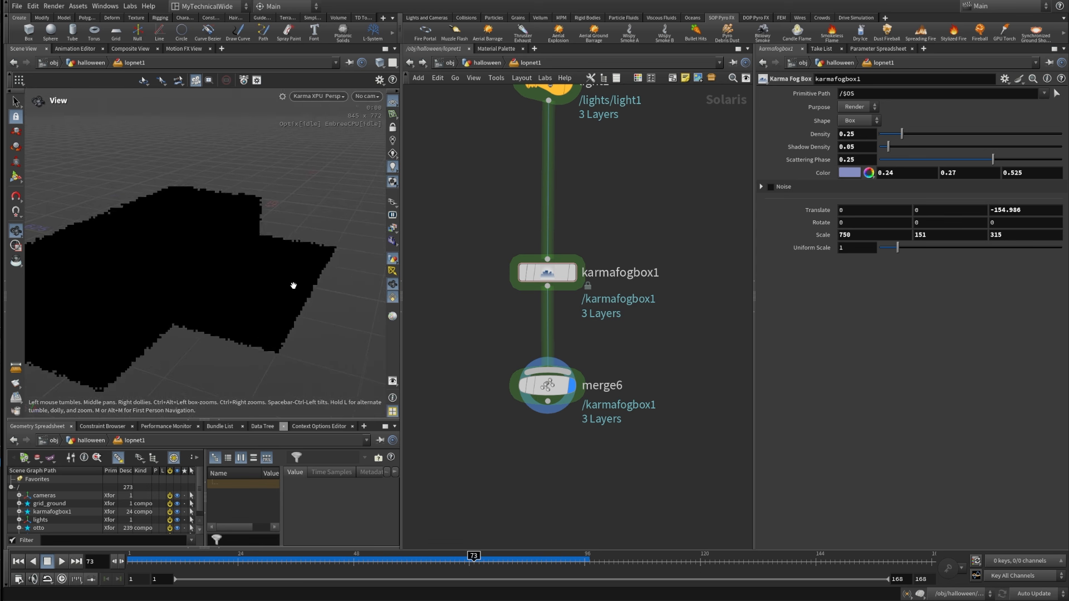
left_click_drag(293, 285, 245, 256)
key("s")
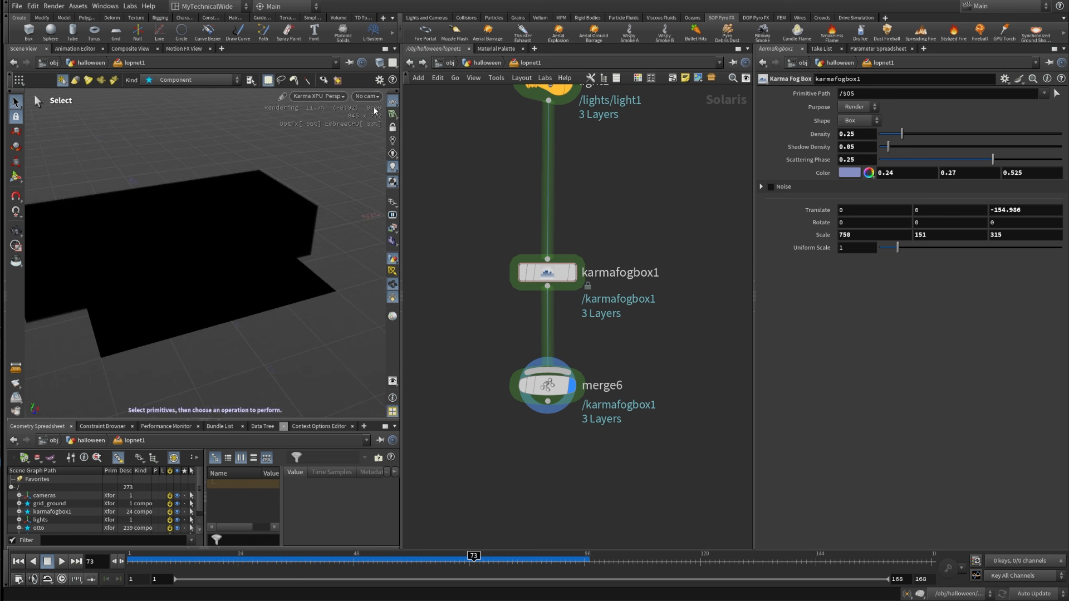
- Look through /cameras/camera1 in the viewport again and widen the viewport pane
left_click(367, 96)
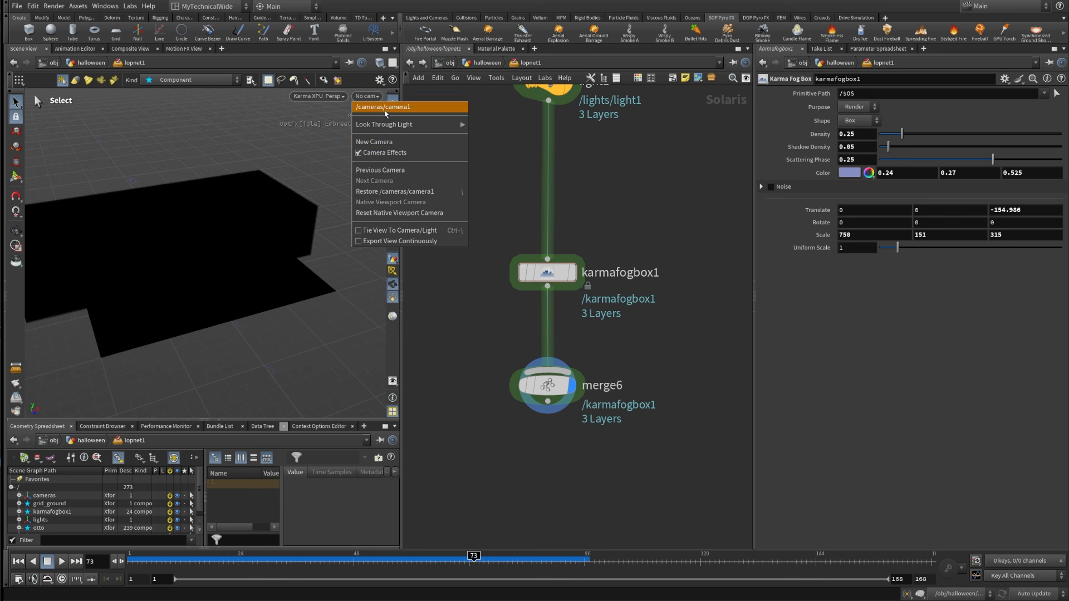
left_click(386, 109)
middle_click_drag(626, 254, 623, 440)
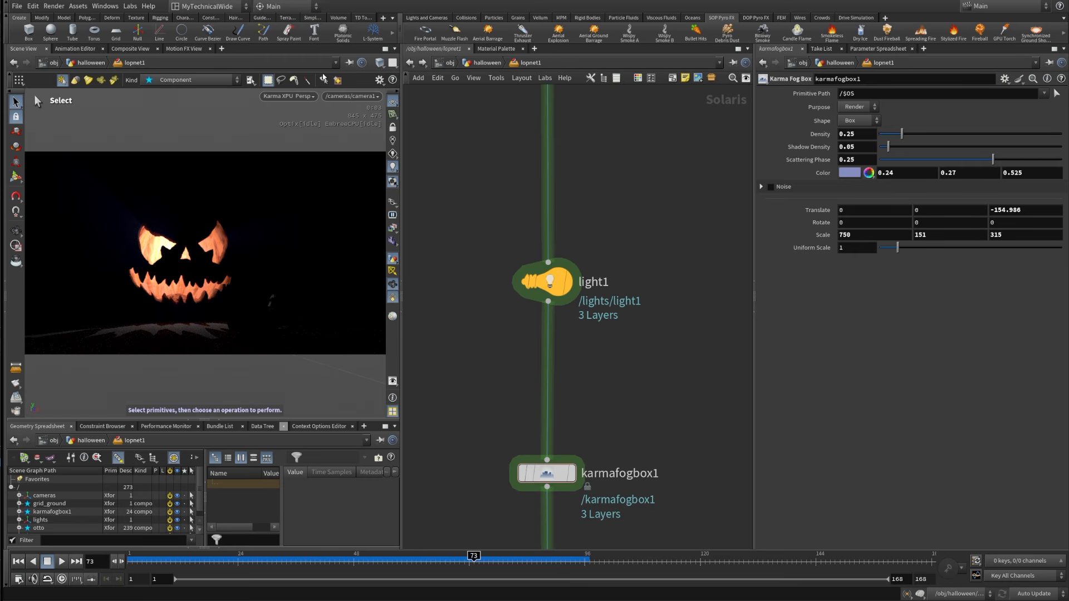
left_click_drag(401, 302, 575, 302)
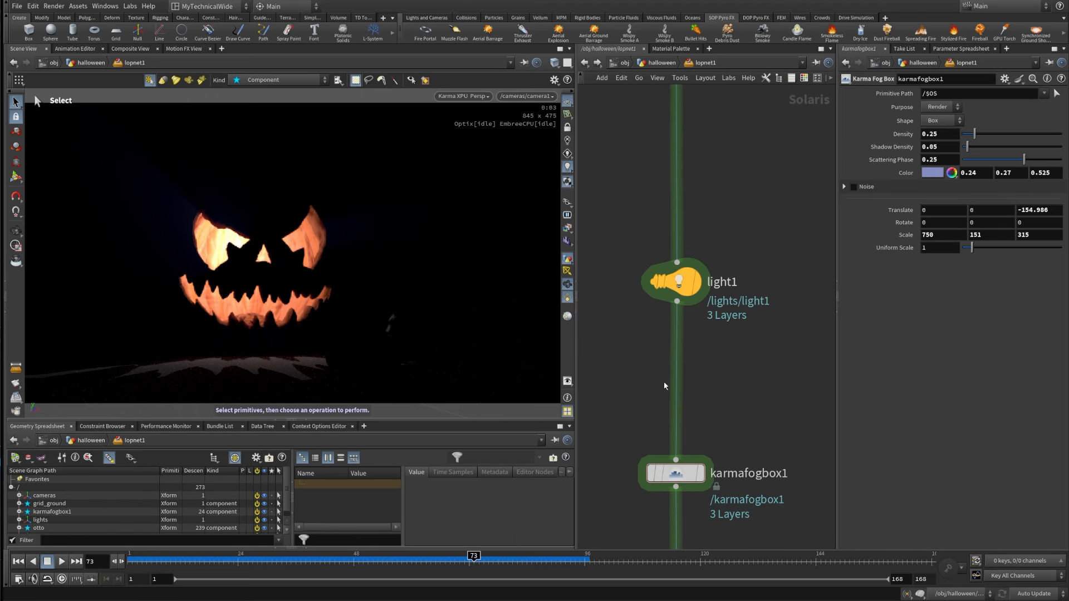
- Set the exposure of light1 to 2 in its base properties
left_click(675, 473)
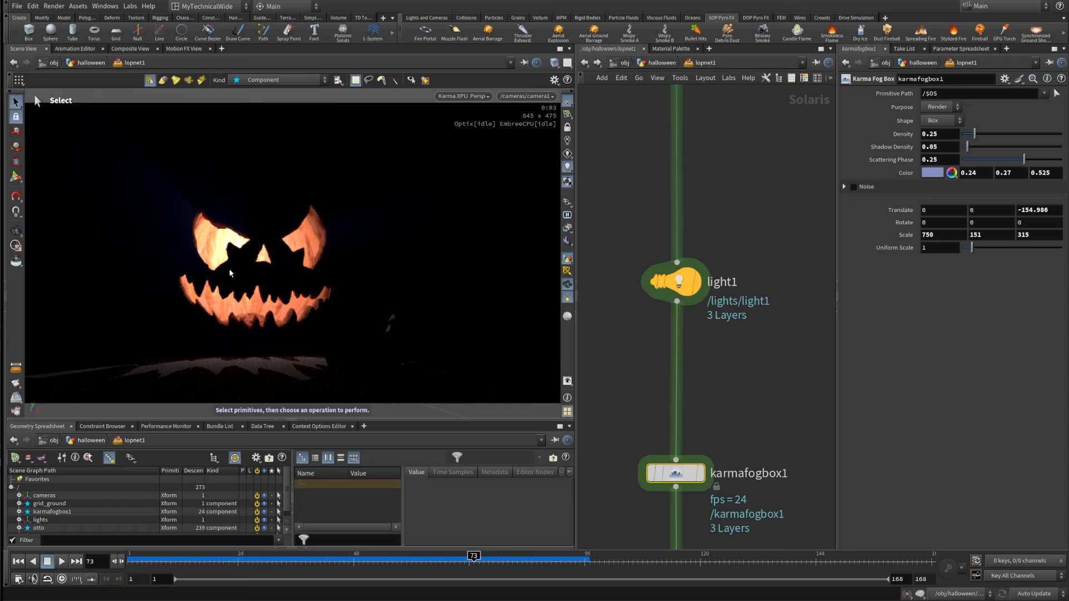
left_click(677, 282)
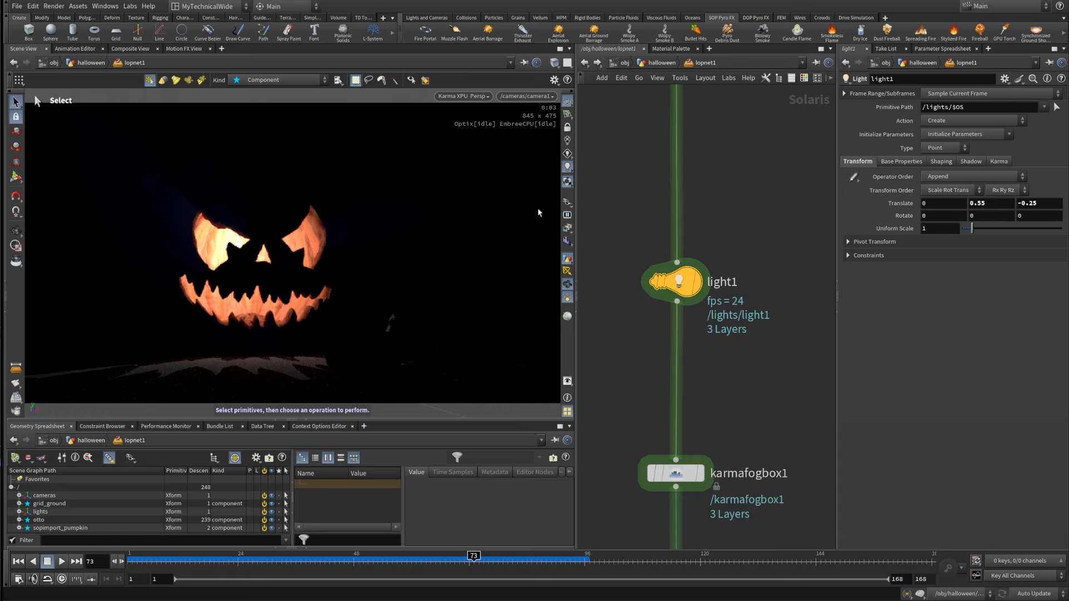
left_click(907, 162)
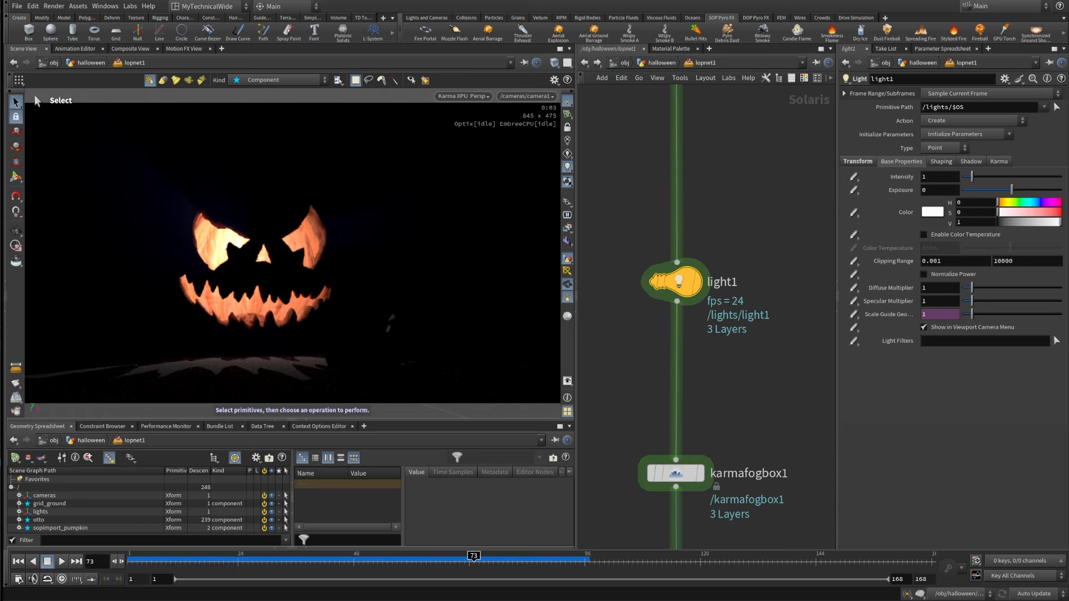
left_click_drag(945, 189, 749, 265)
type("2")
key("Return")
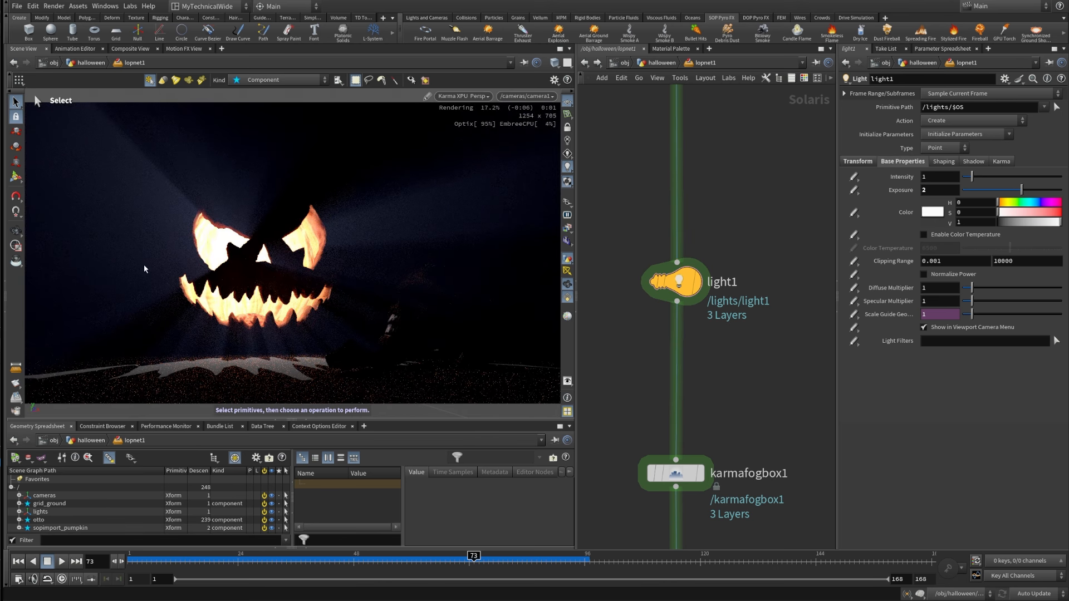
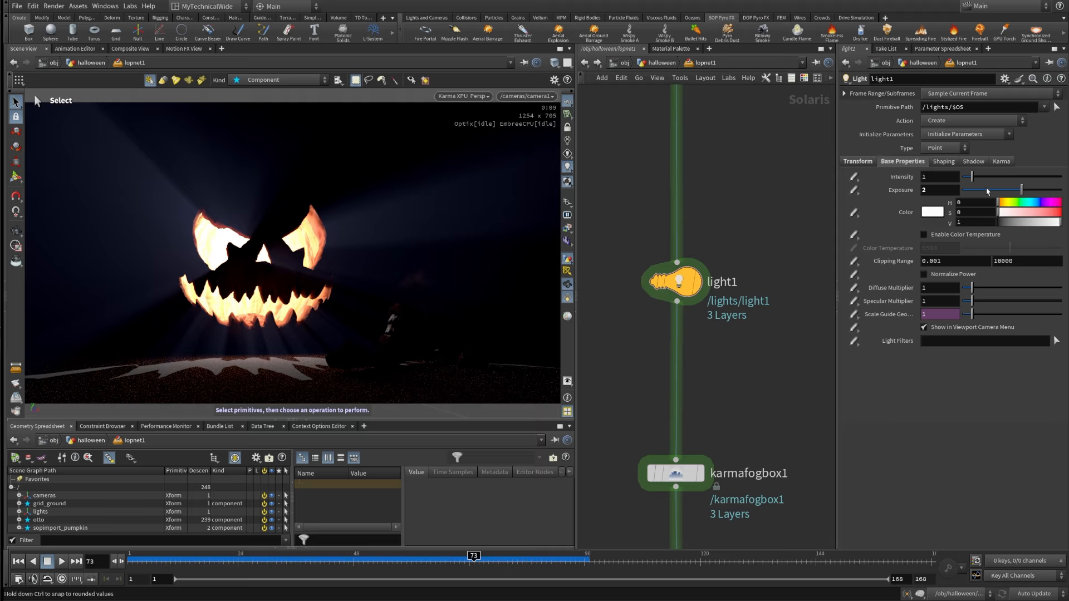
- Set the colour of light1 to hue 13, saturation 1 and value 2.7
key("Tab")
type("1")
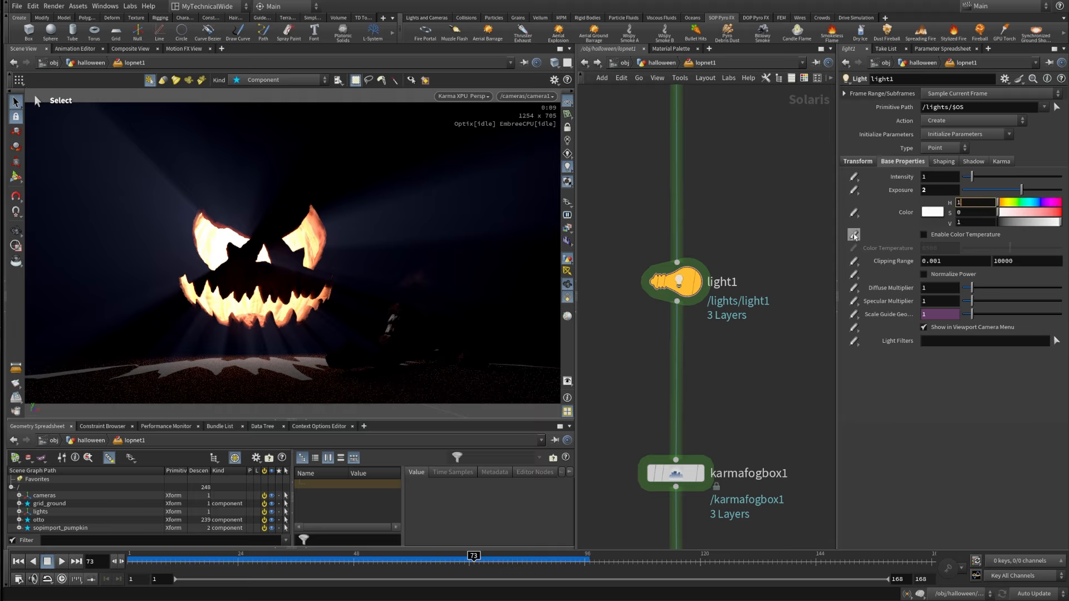
left_click(975, 222)
type("2")
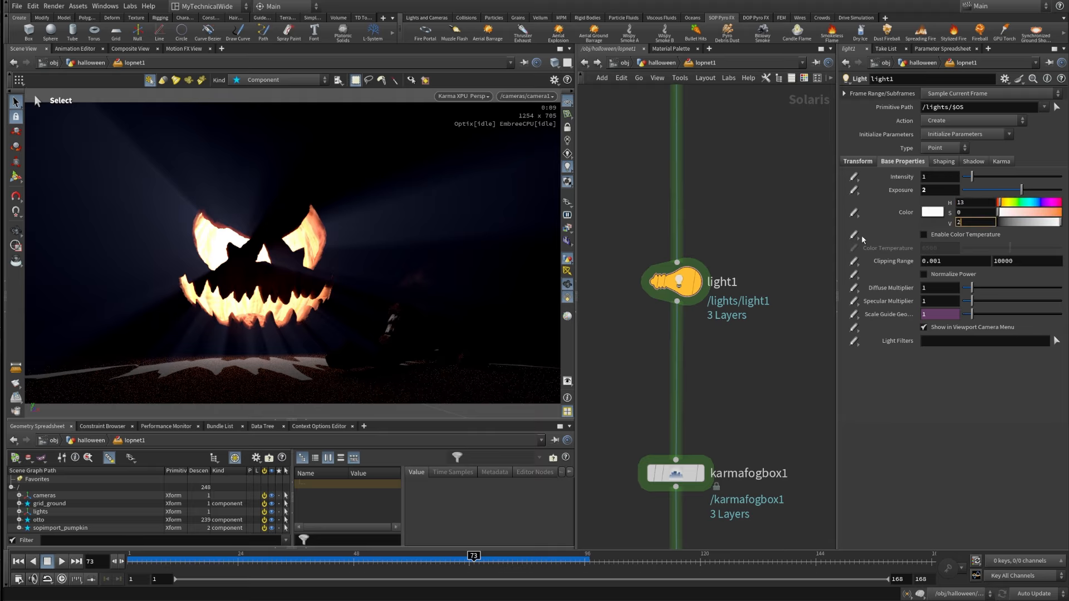
type(".7")
key("Return")
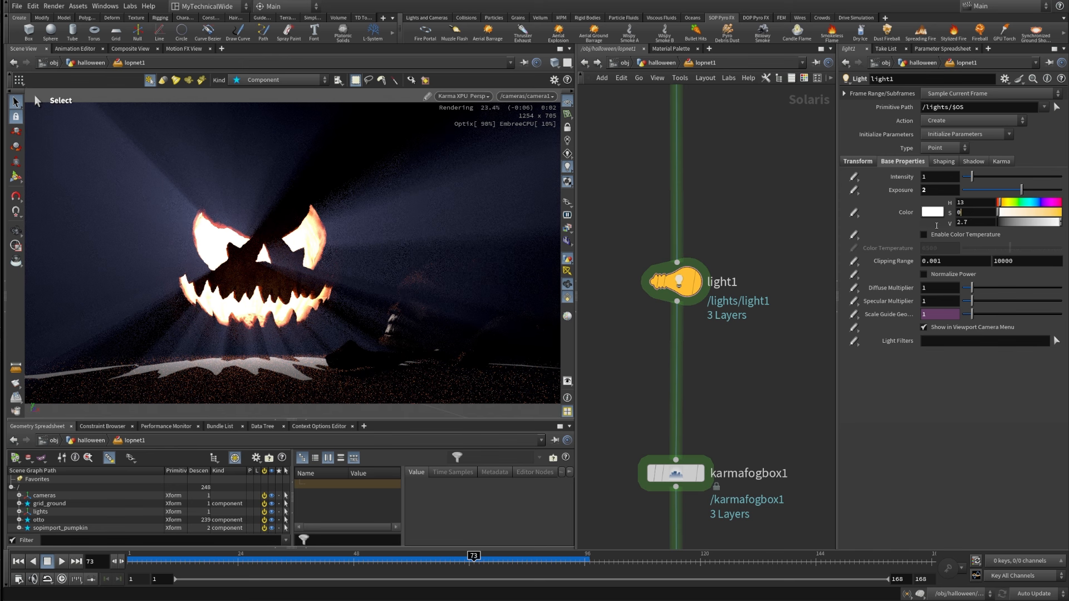
type("1")
key("Return")
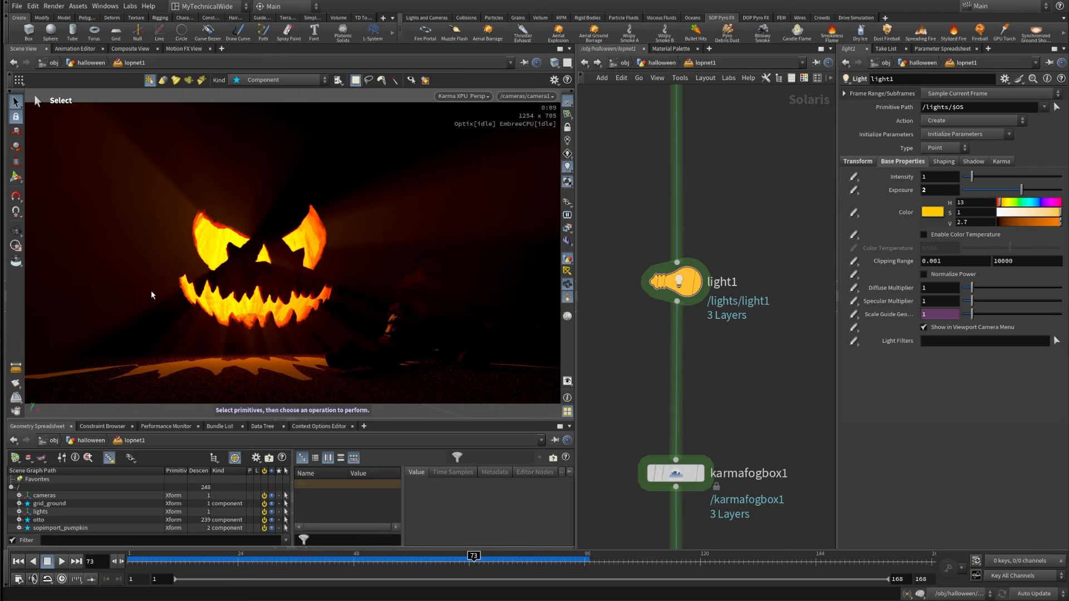
- Change light1's type to Sphere with a radius of 0.0375 and move its node slightly closer to karmafogbox1
left_click(941, 148)
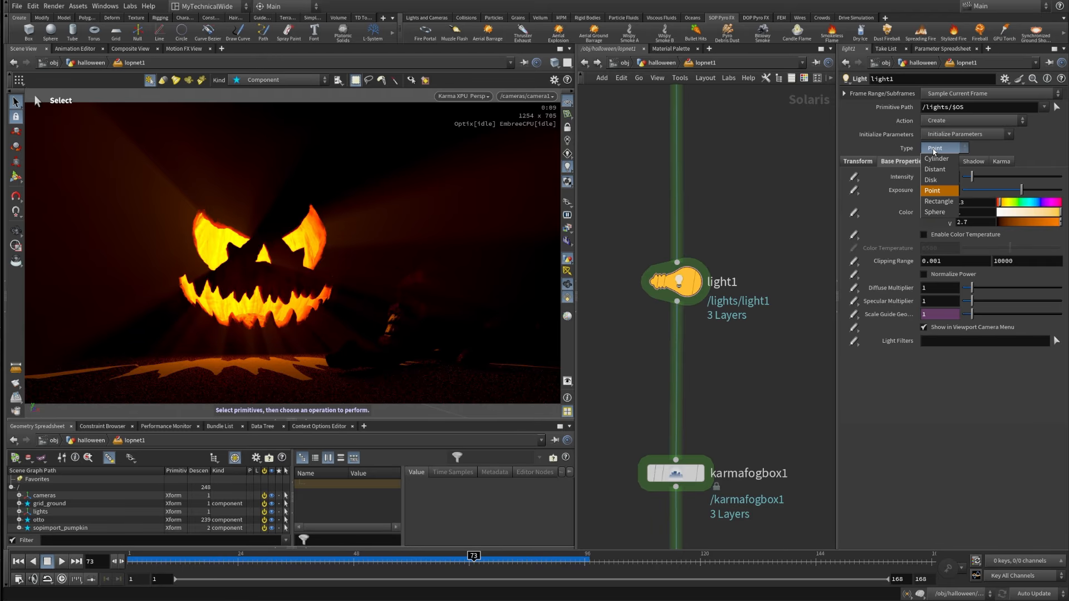
left_click(931, 212)
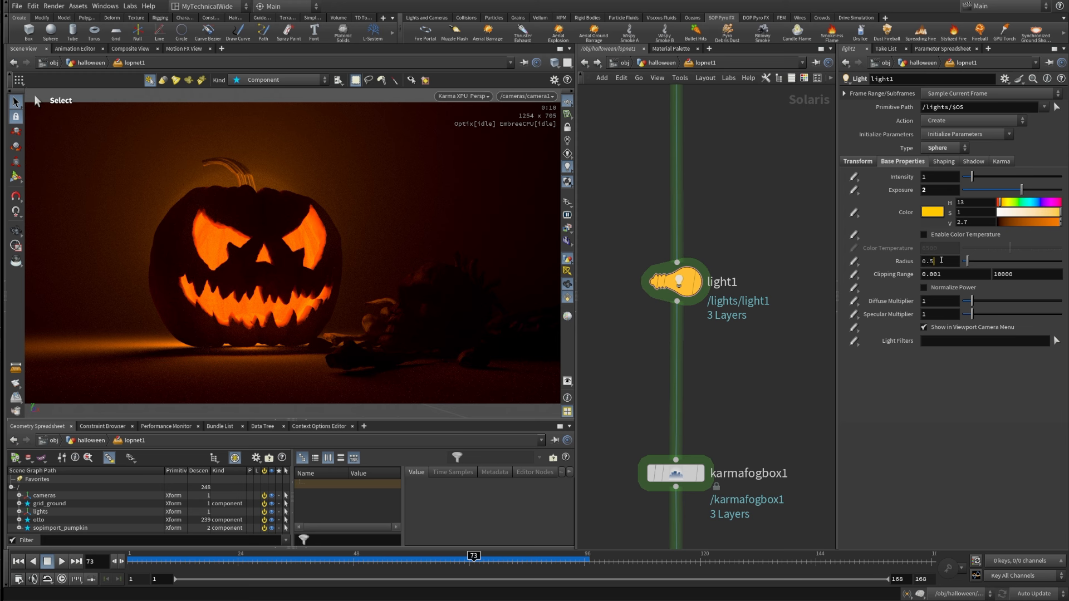
left_click_drag(928, 261, 936, 261)
type("0375")
key("Return")
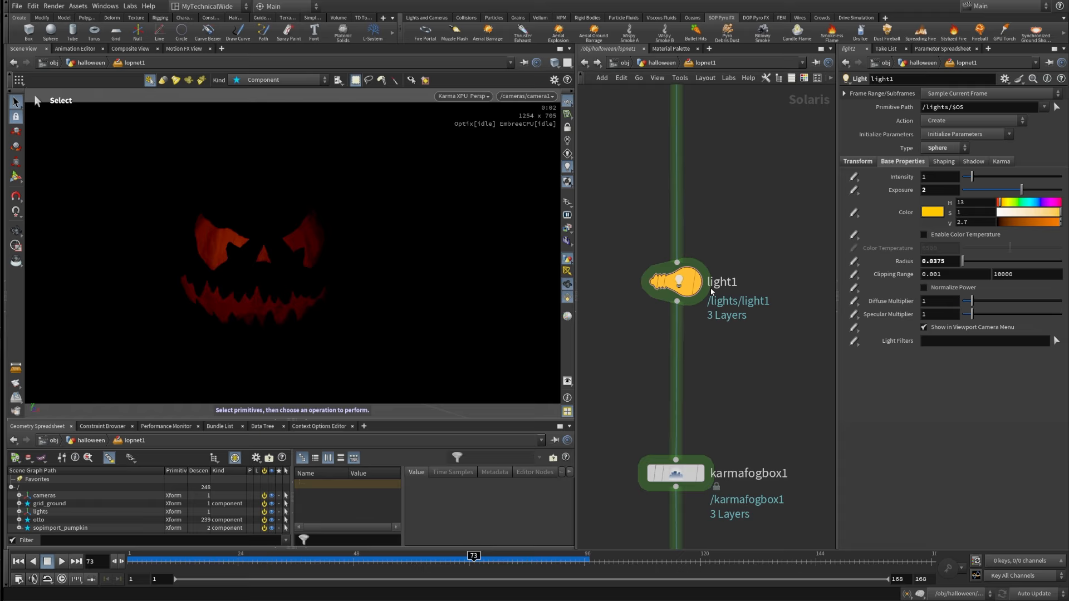
left_click_drag(680, 281, 680, 316)
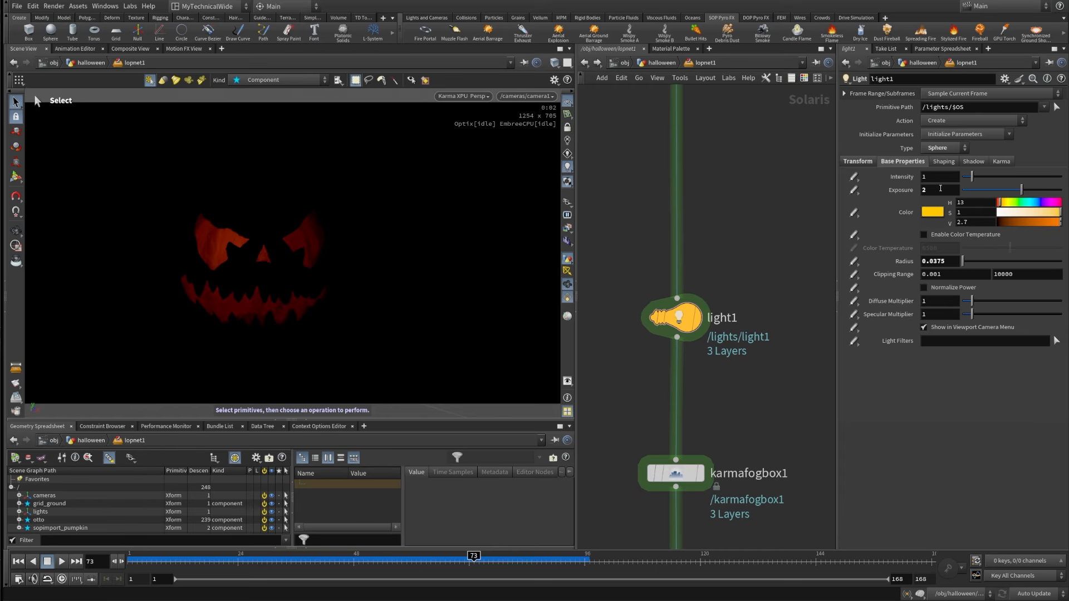
- Try an exposure of 15 on light1 and settle on an exposure of 10
left_click_drag(940, 190, 824, 244)
type("15")
key("Return")
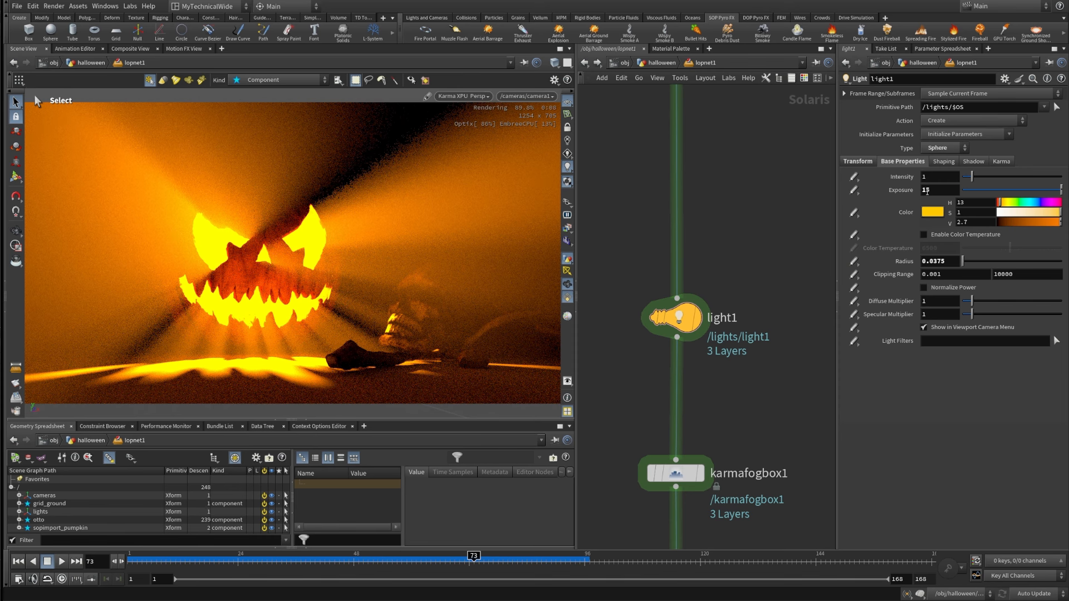
left_click(929, 191)
key("BackSpace")
type("0")
key("Return")
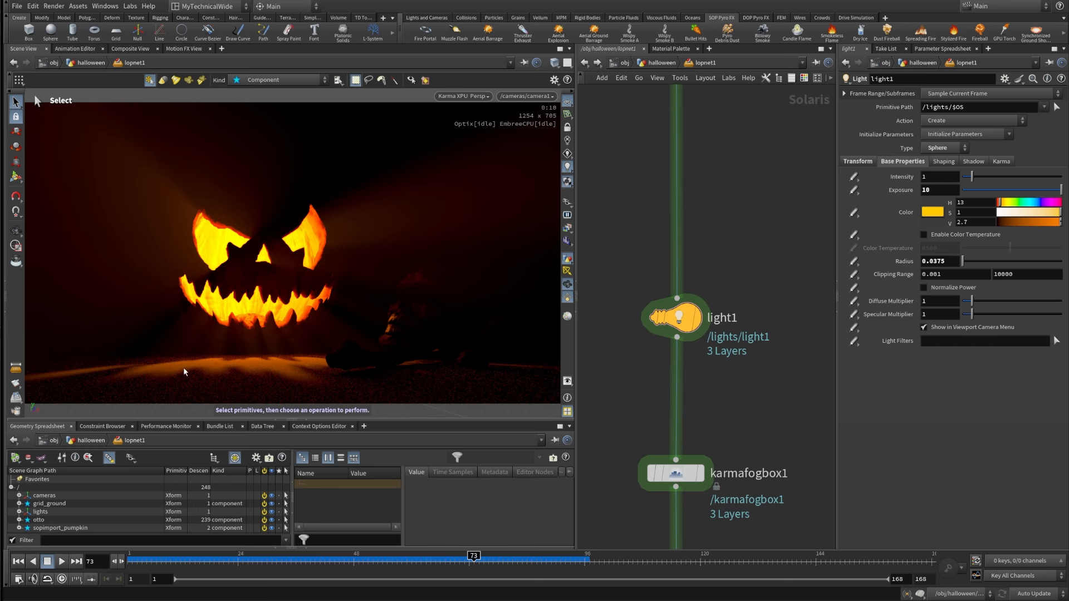
- Test karmafogbox1's scattering phase at 1 and at about 0.05, and restore it to 0.25
middle_click_drag(760, 221, 760, 279)
scroll(760, 279, "down", 3)
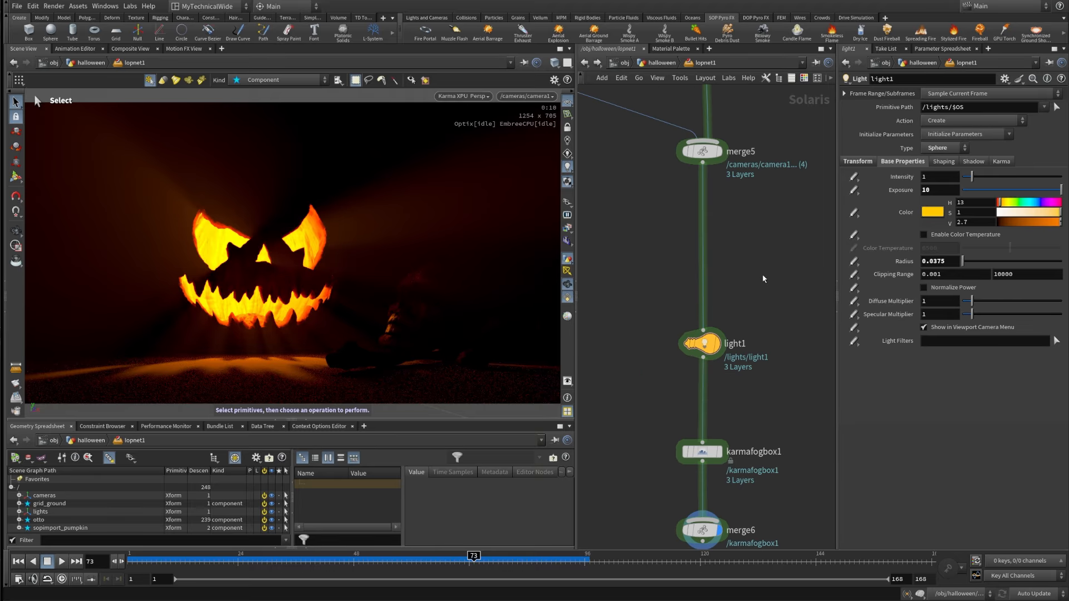
left_click_drag(770, 422, 668, 463)
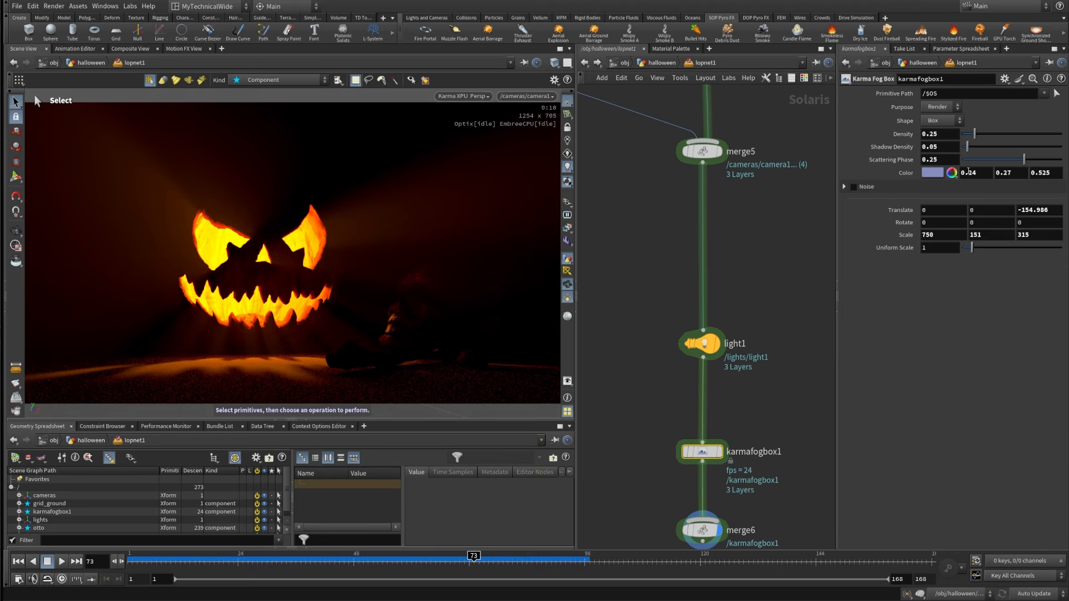
left_click_drag(1024, 160, 1061, 160)
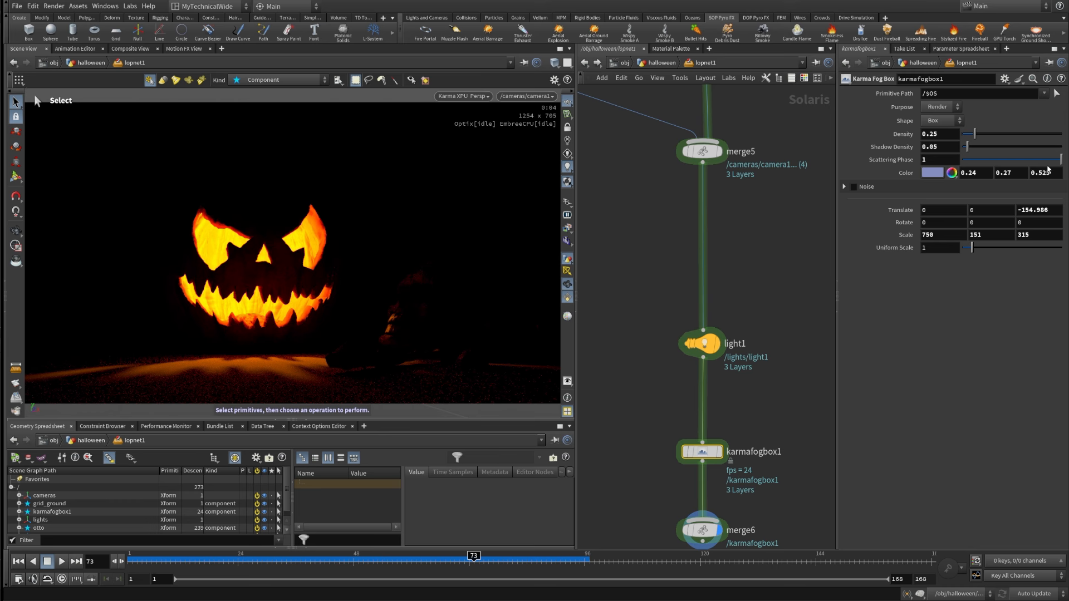
left_click_drag(1049, 160, 1014, 160)
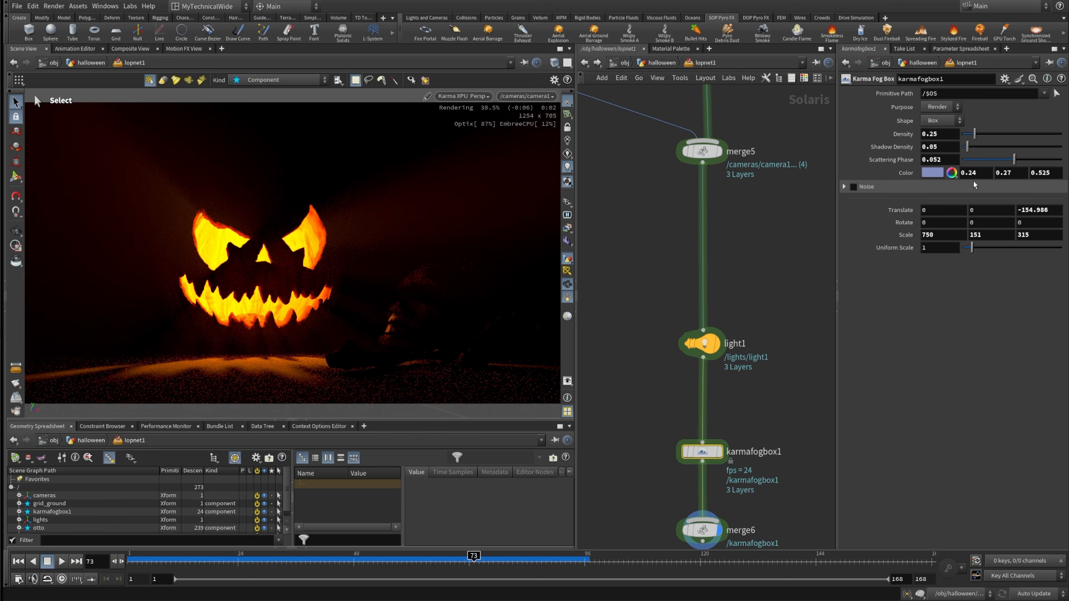
left_click_drag(946, 161, 929, 160)
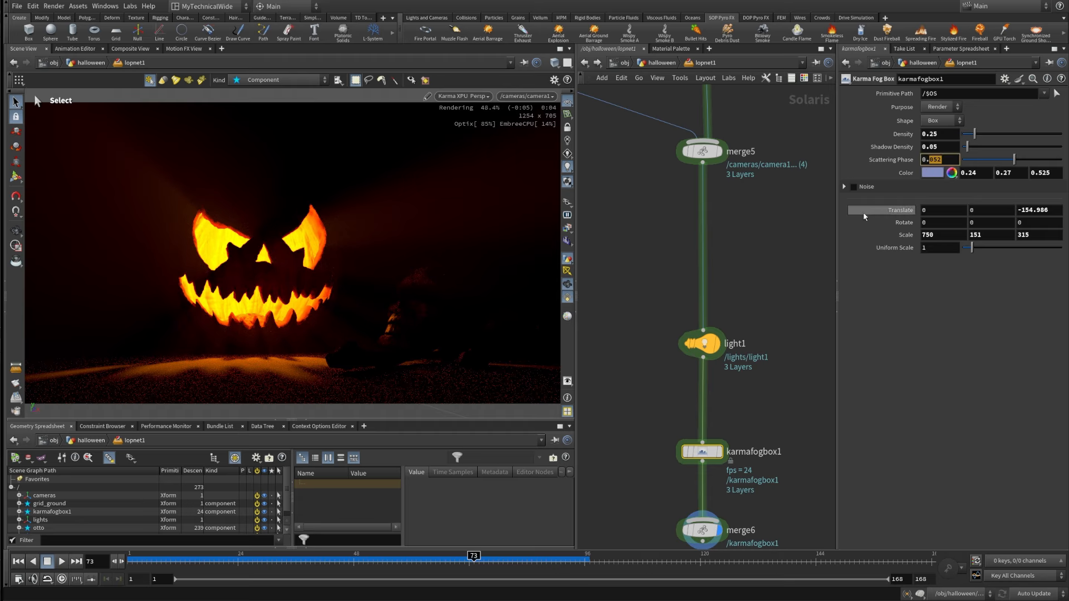
type("25")
key("Return")
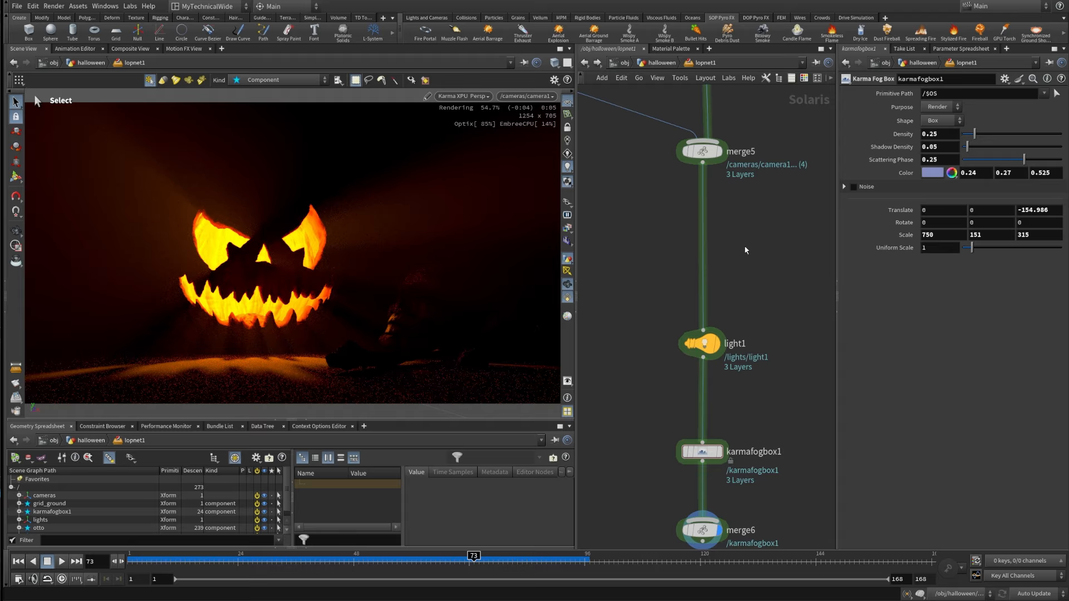
- Move light1 up towards merge5 and insert a Karma Physical Sky node between light1 and karmafogbox1
middle_click_drag(745, 250, 742, 294)
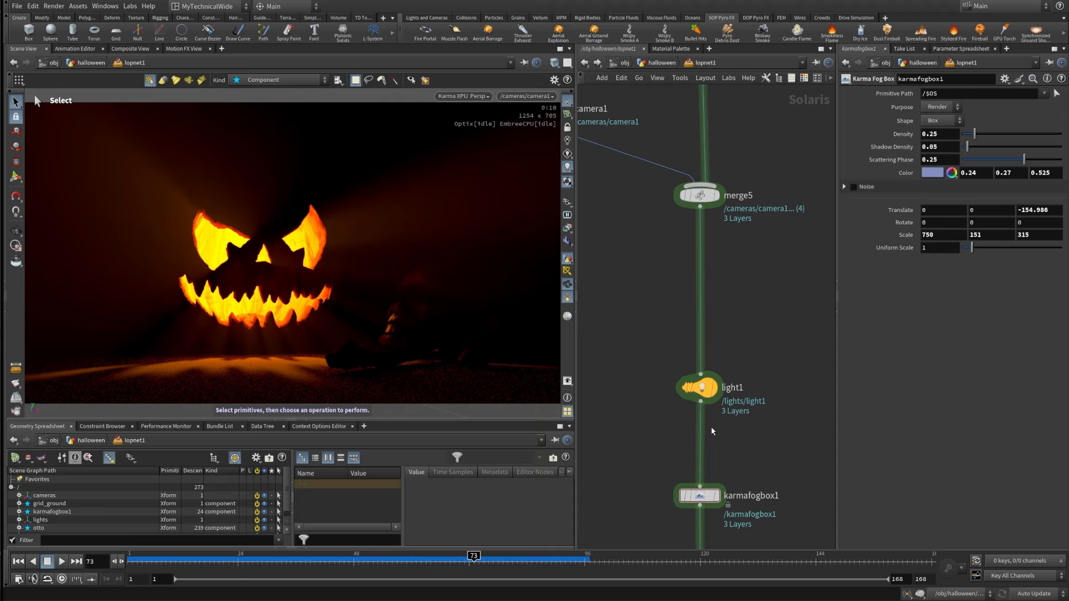
left_click_drag(700, 388, 700, 288)
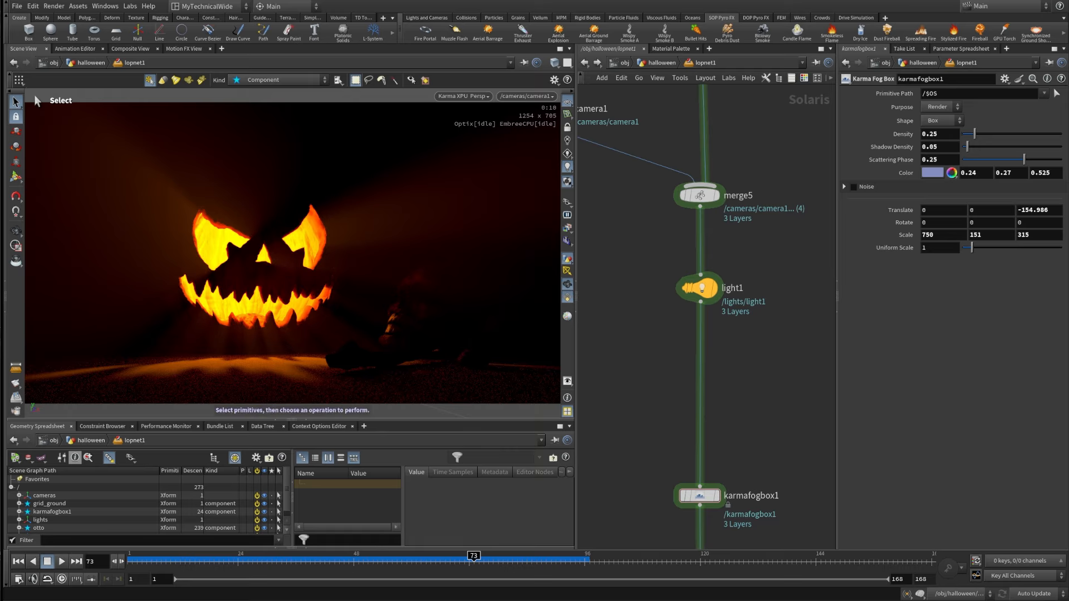
key("Tab")
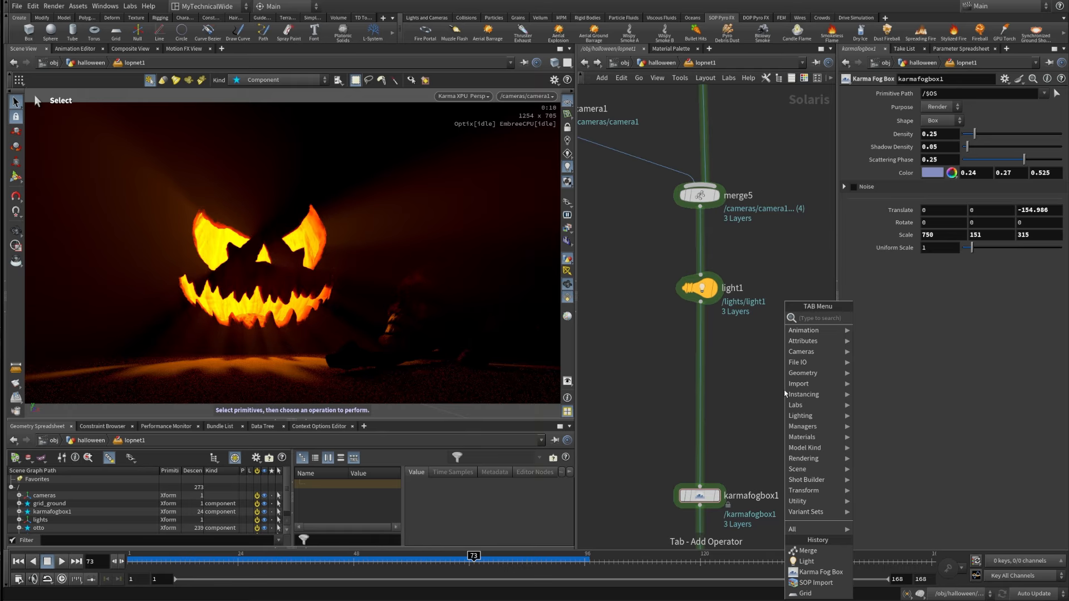
type("karmaphy")
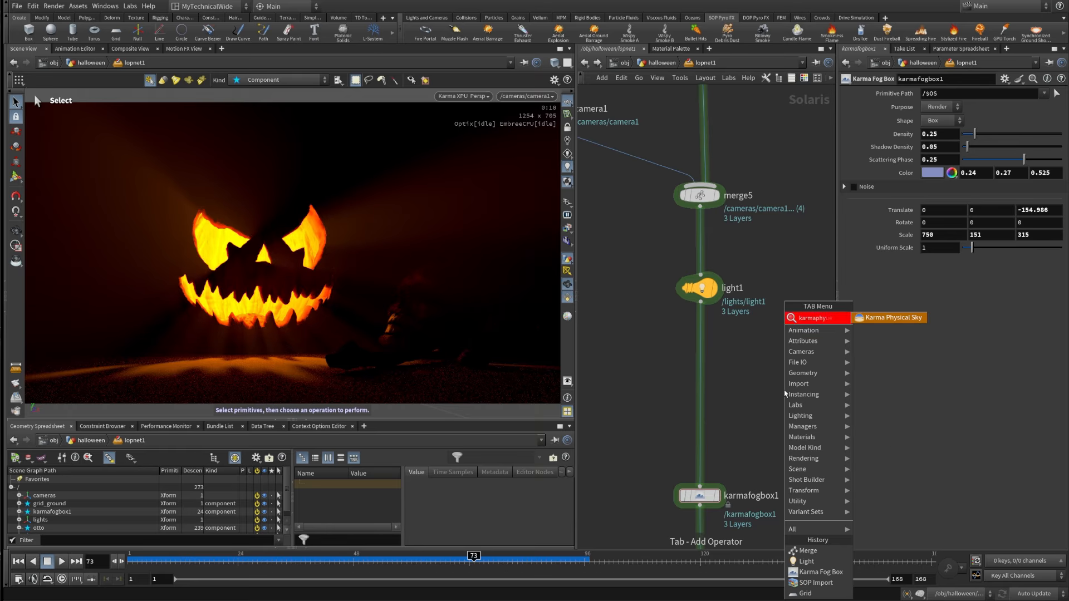
left_click(867, 320)
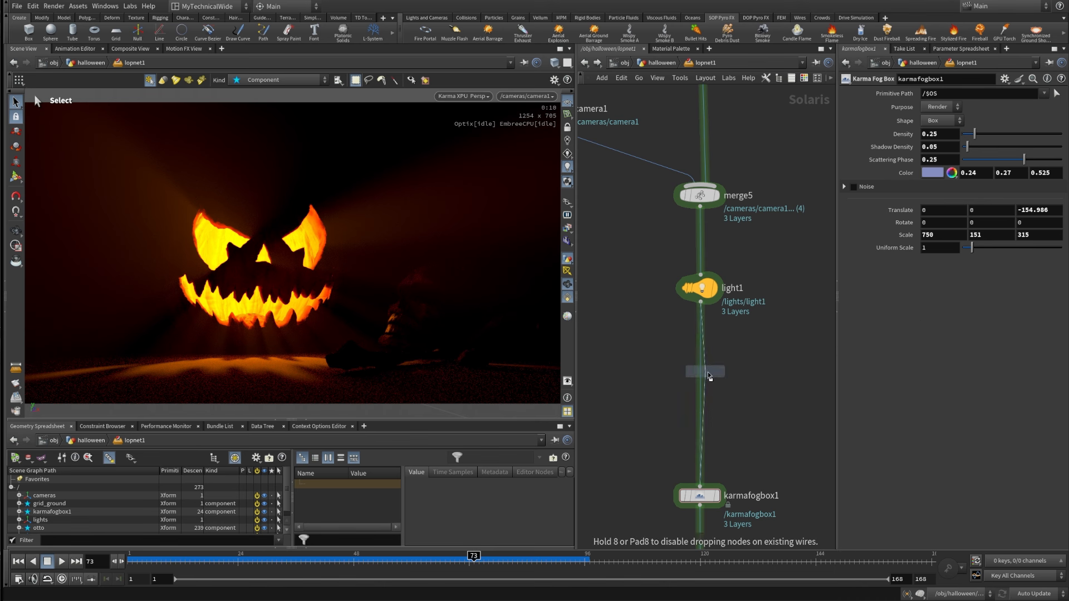
left_click(708, 373)
left_click_drag(652, 325, 776, 432)
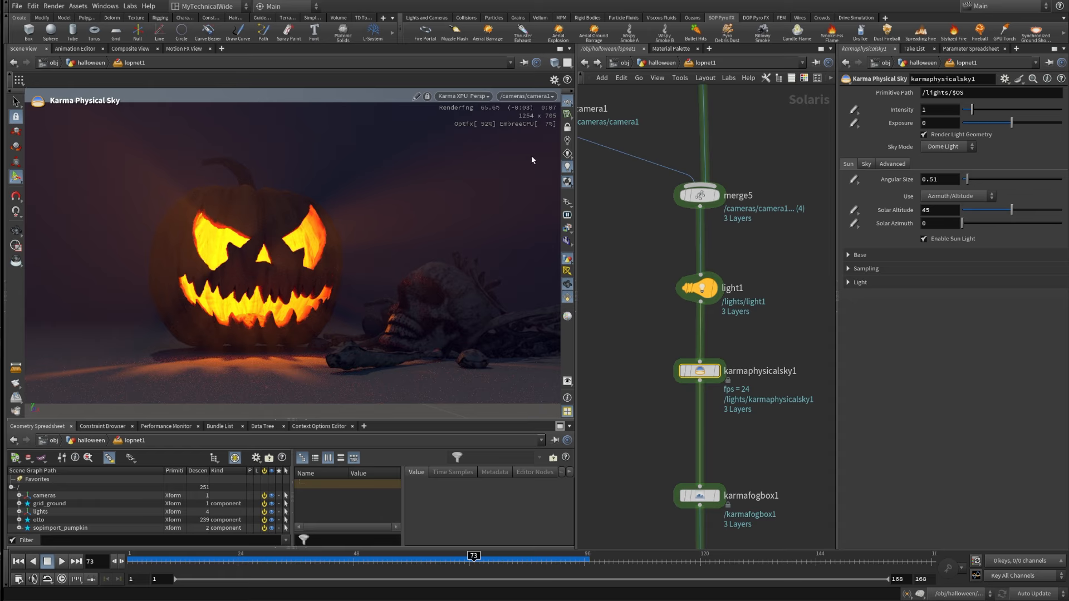
left_click_drag(700, 370, 701, 372)
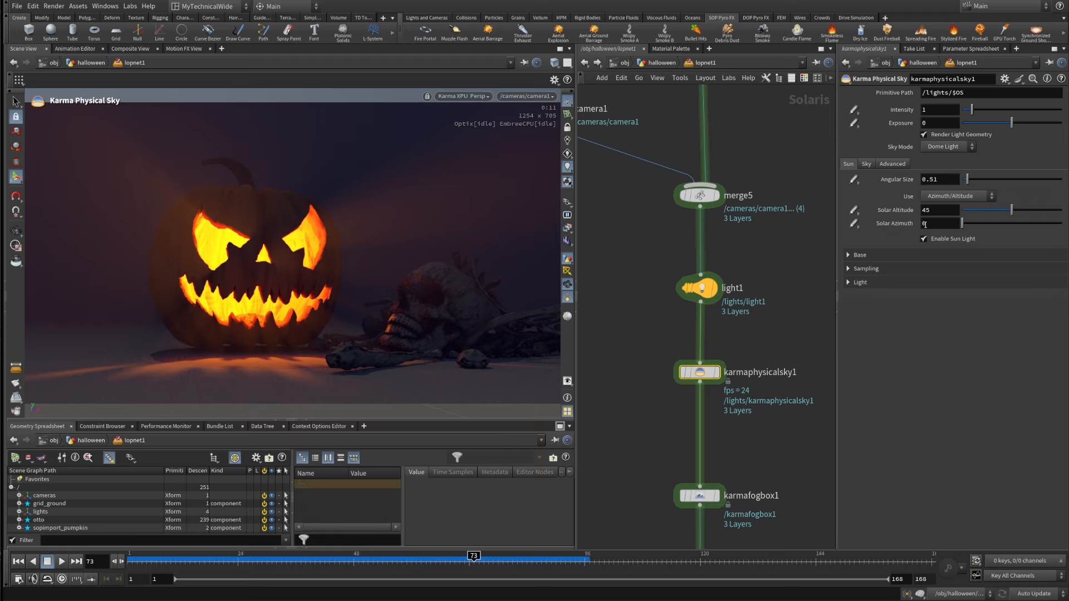
- Set the physical sky's solar azimuth to 45 and its overall exposure to 2.5
left_click(943, 226)
type("45")
key("Return")
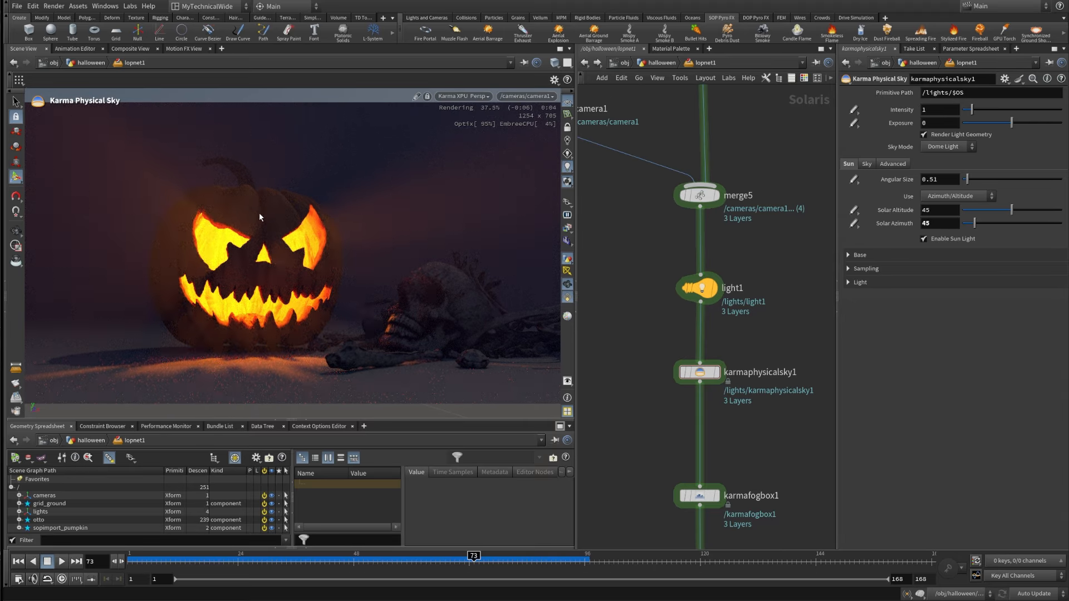
left_click(944, 119)
type("2.5")
key("Return")
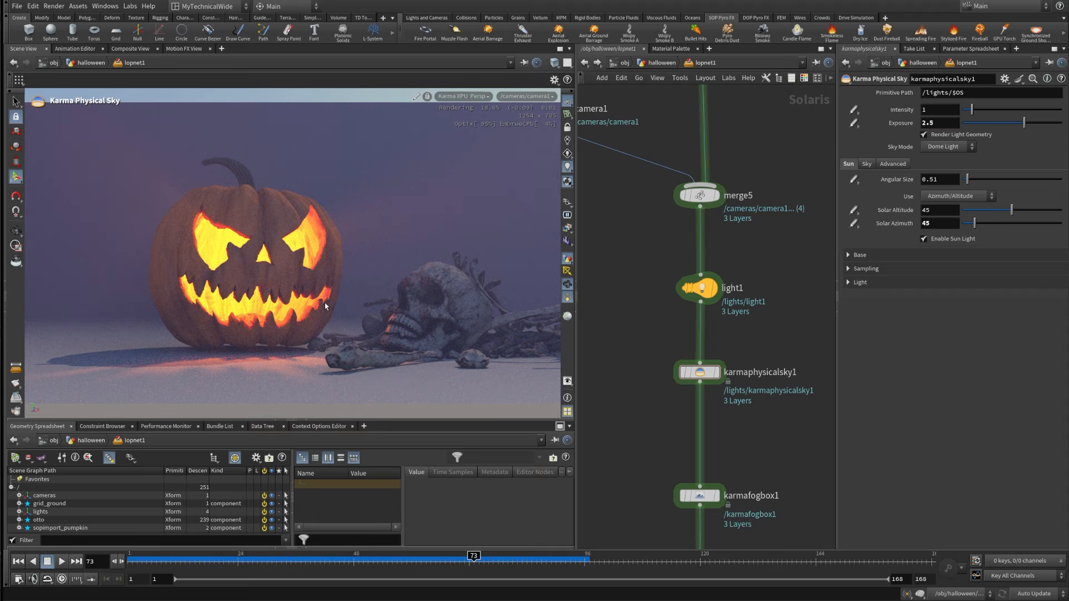
- Set the sun's base colour to the 15,000K Clear blue poleward sky temperature preset
left_click(881, 254)
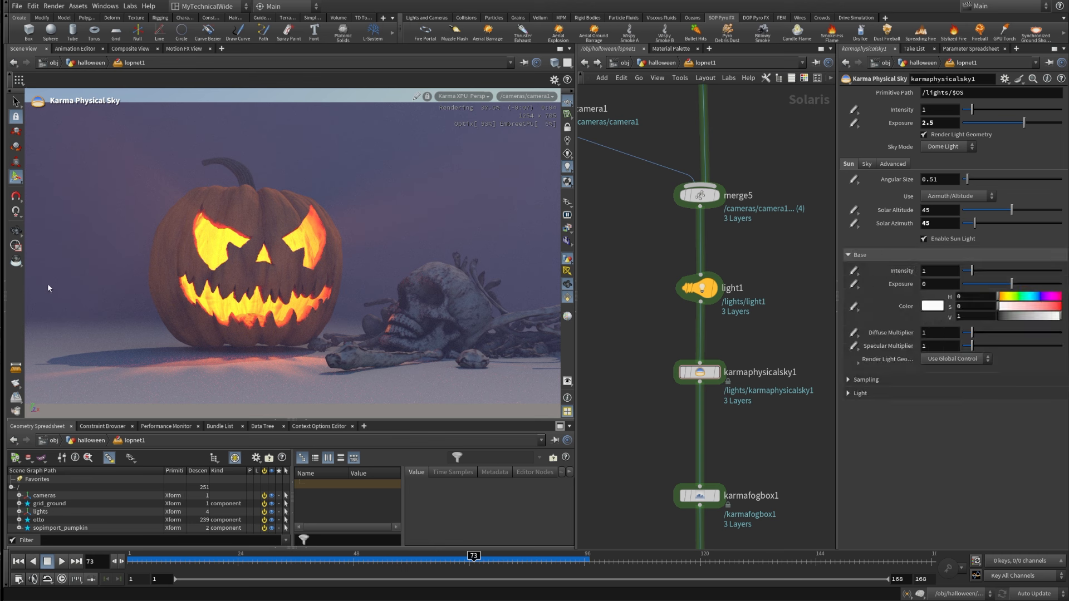
left_click(932, 306)
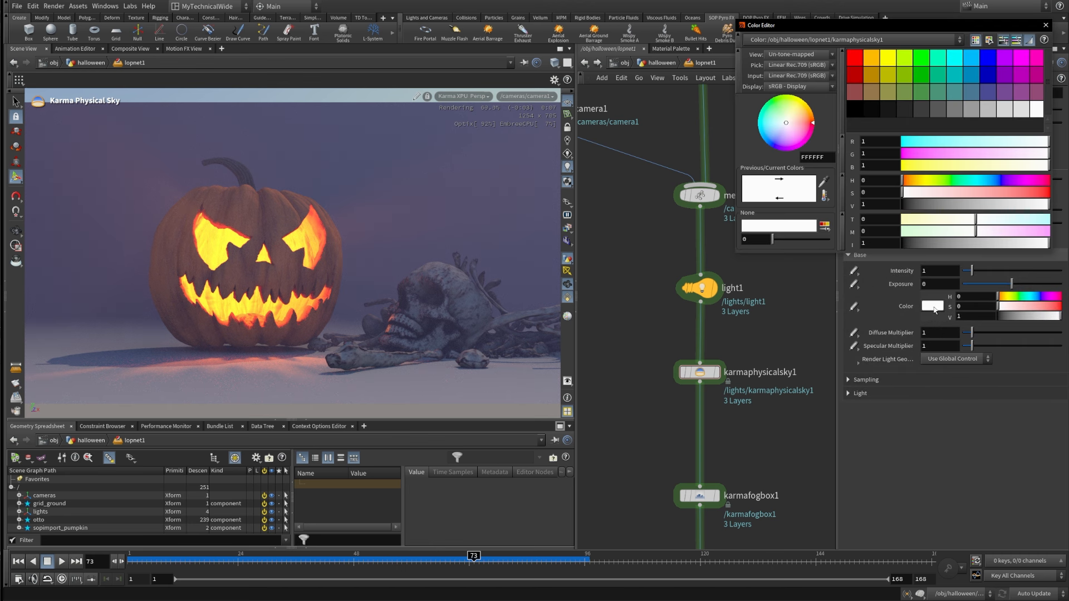
left_click(824, 195)
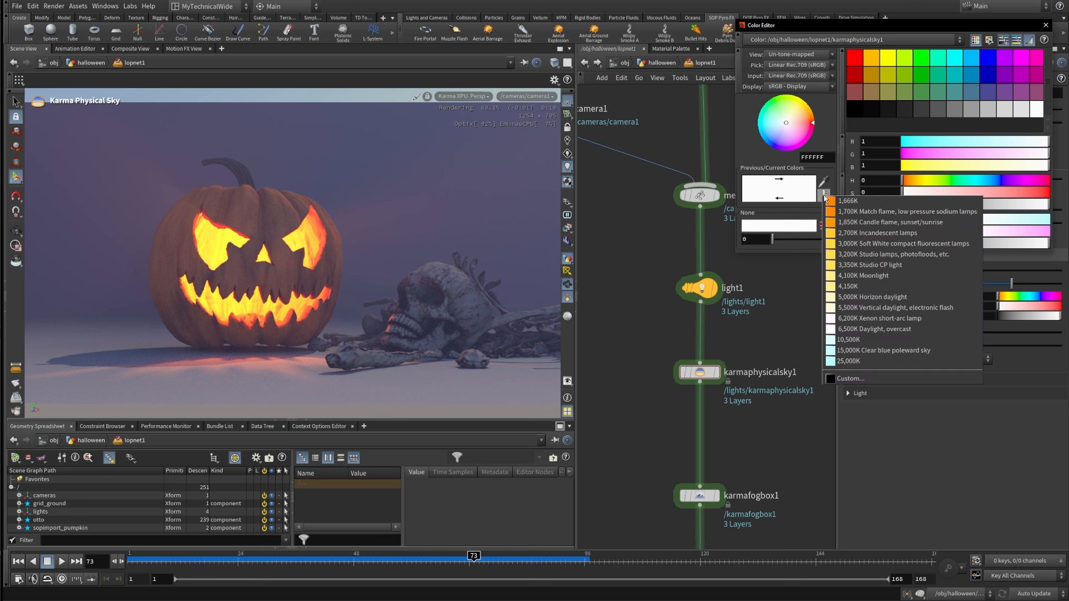
left_click(858, 356)
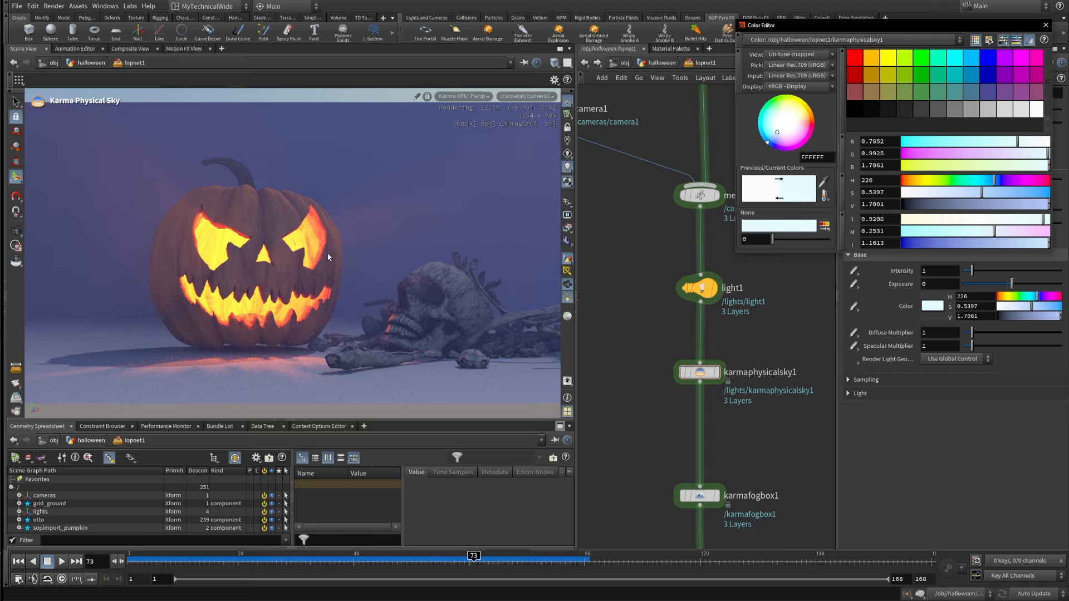
left_click(1045, 25)
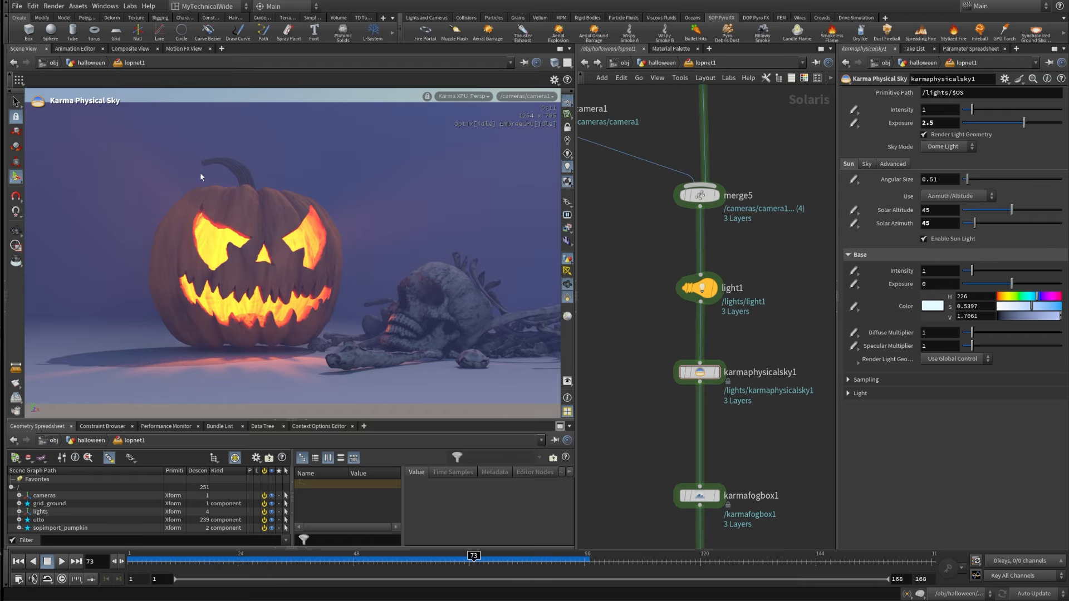
- Switch to MPlay and load the halloween_pumpkin_v034 EXR sequence, frames 72 to 168, from the Halloween project's render folder
key("alt+Tab")
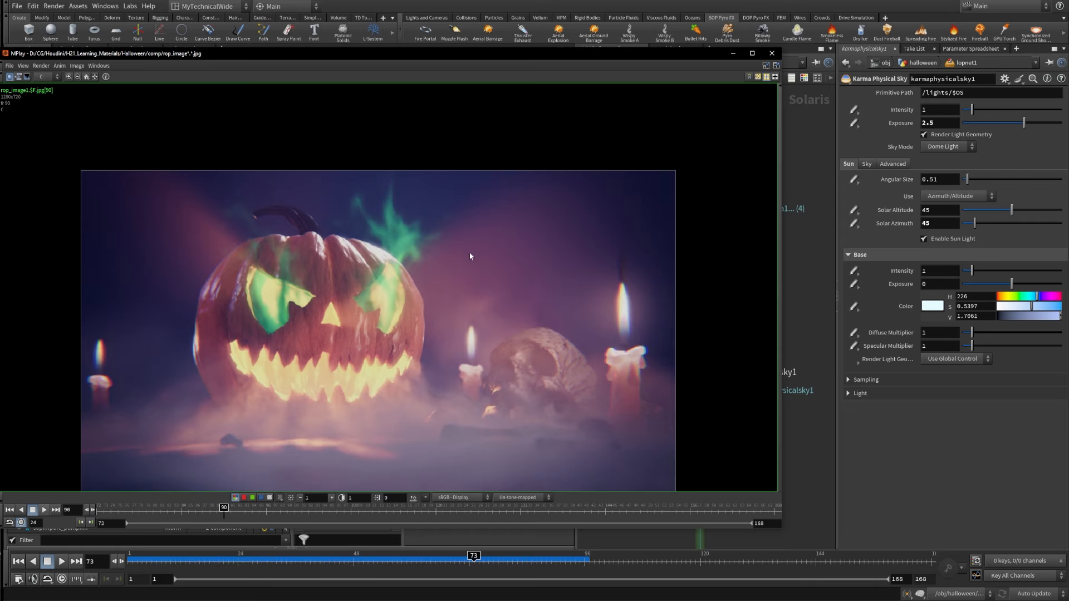
middle_click_drag(461, 277, 462, 230)
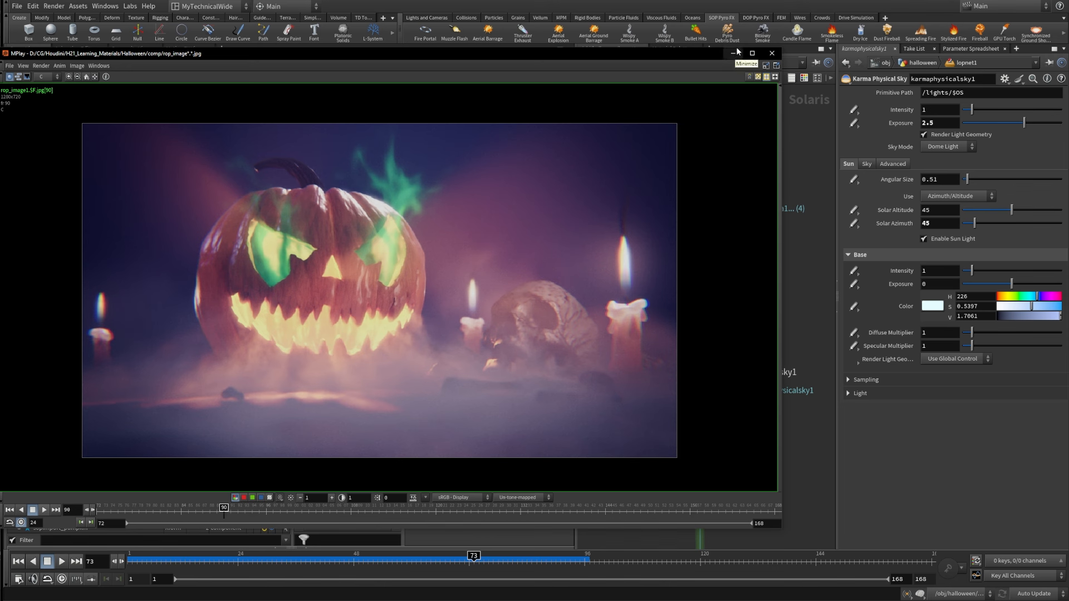
left_click(9, 65)
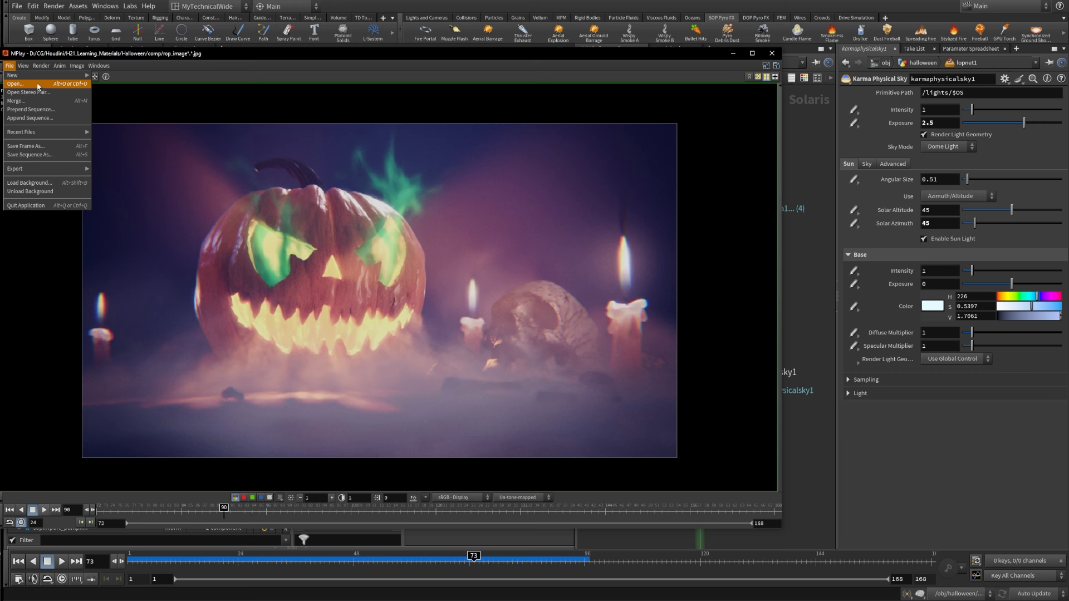
left_click(38, 87)
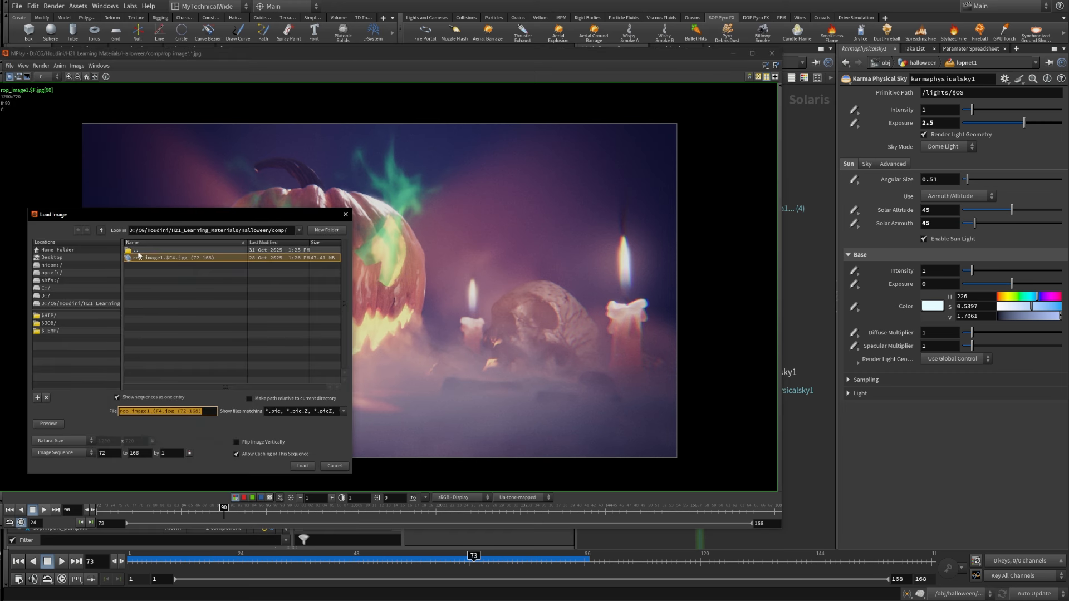
left_click(100, 230)
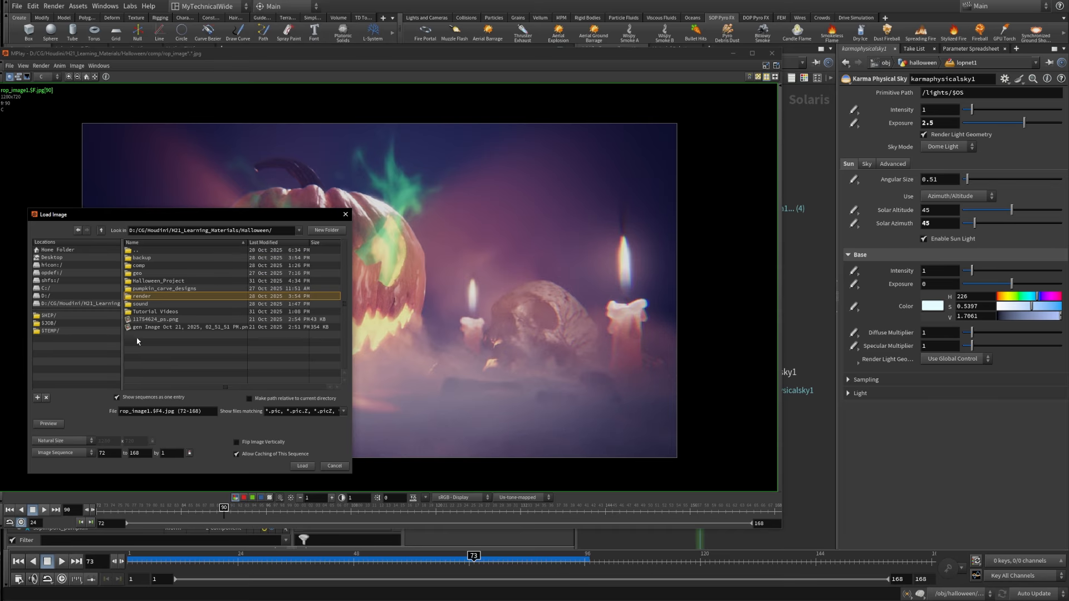
double_click(142, 296)
left_click_drag(248, 304, 328, 304)
left_click(300, 281)
left_click(294, 467)
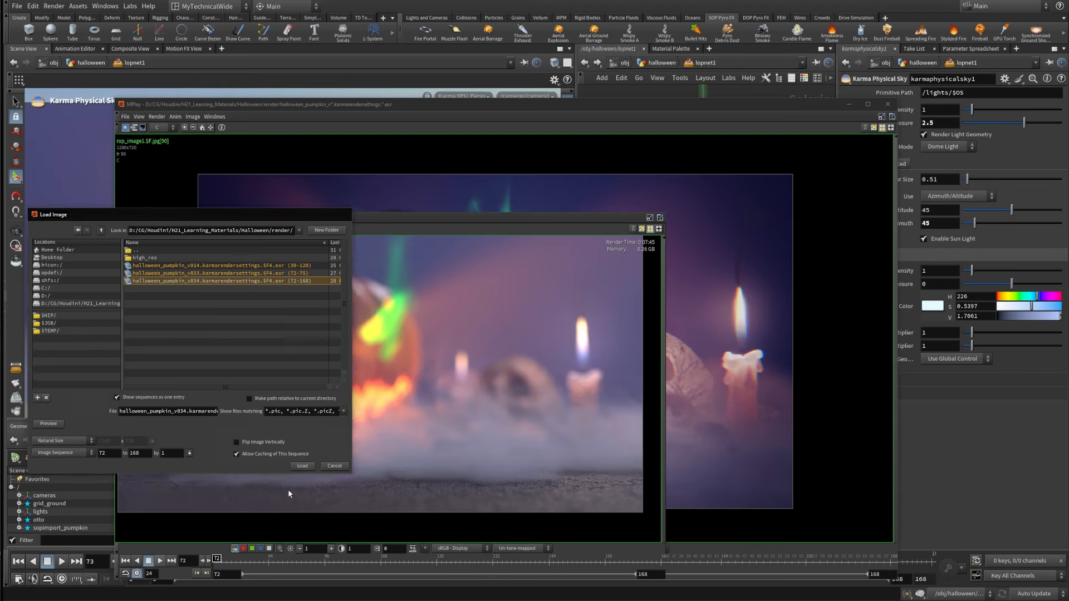
- Examine the loaded render at frame 134 with the ACES 1.0 - SDR Video view, and return to Houdini
mouse_move(462, 561)
left_mouse_down()
mouse_move(247, 571)
mouse_move(504, 561)
left_mouse_up()
left_click(512, 550)
left_click(526, 574)
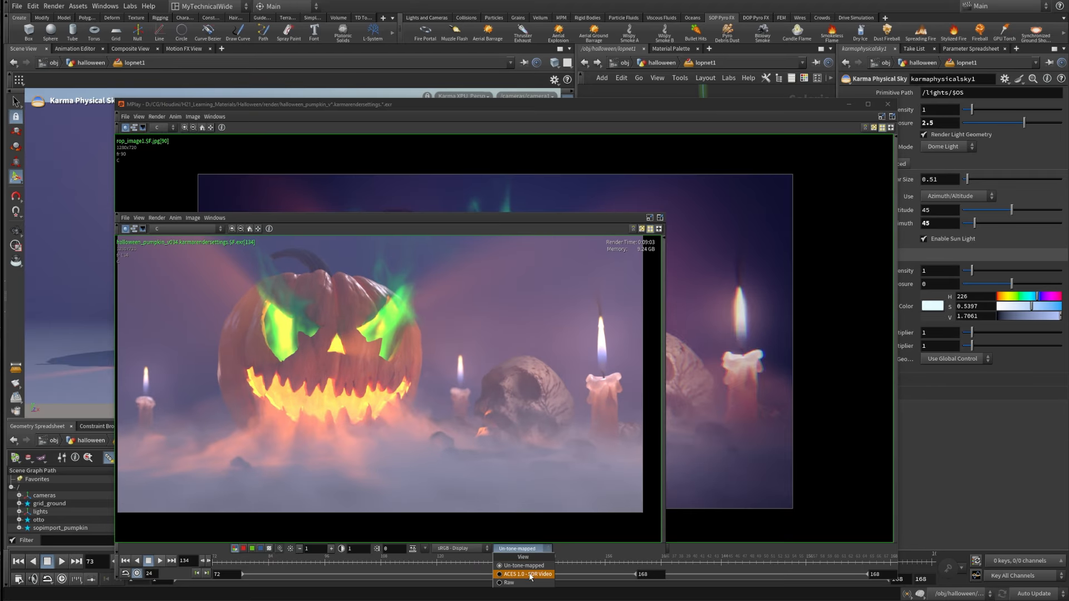
left_click(460, 196)
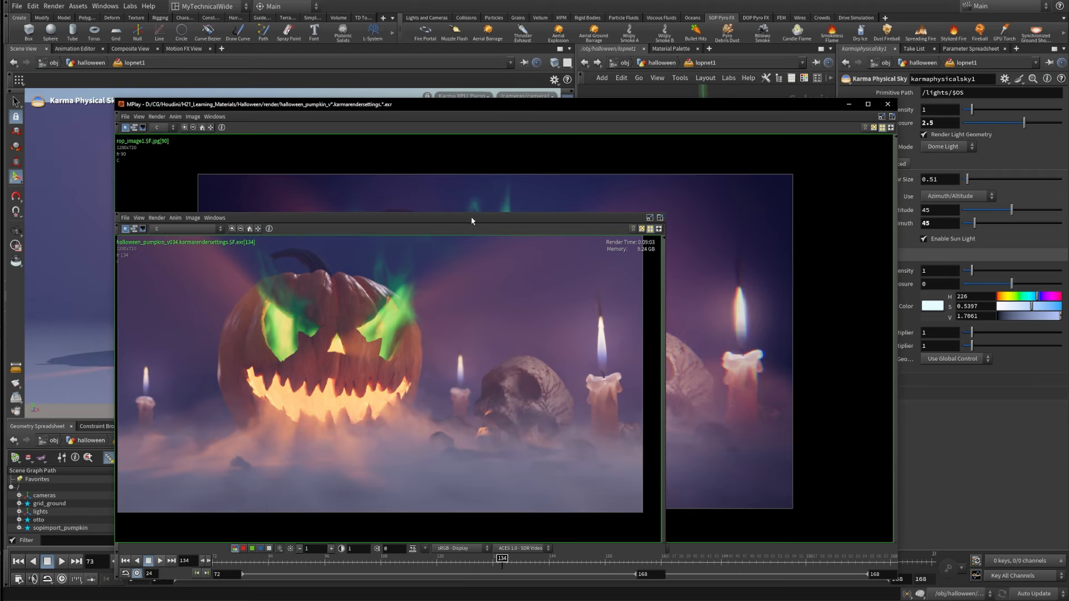
scroll(331, 448, "down", 1)
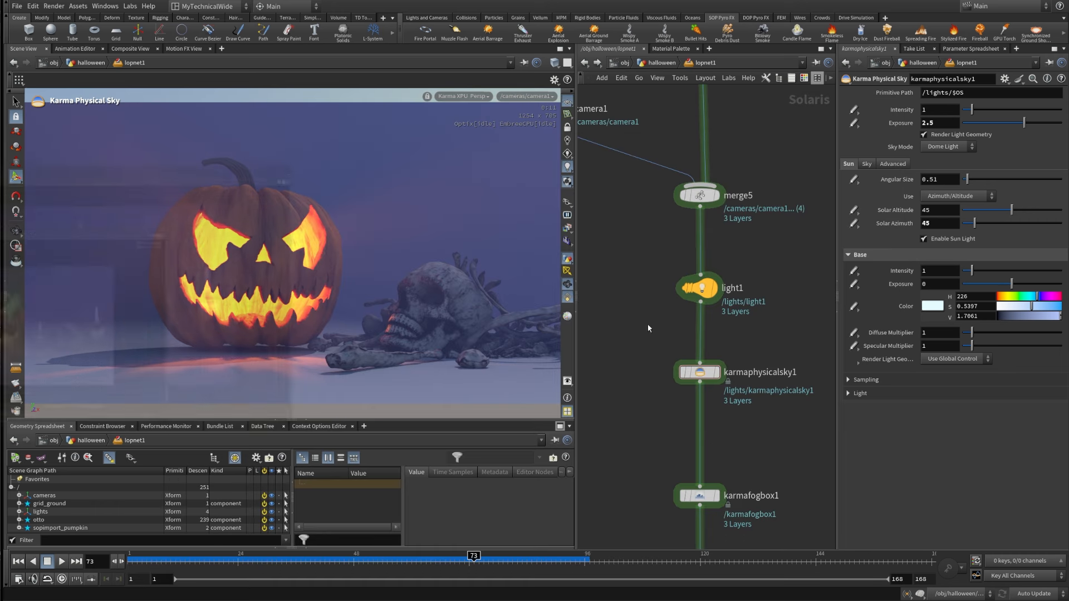
left_click(848, 104)
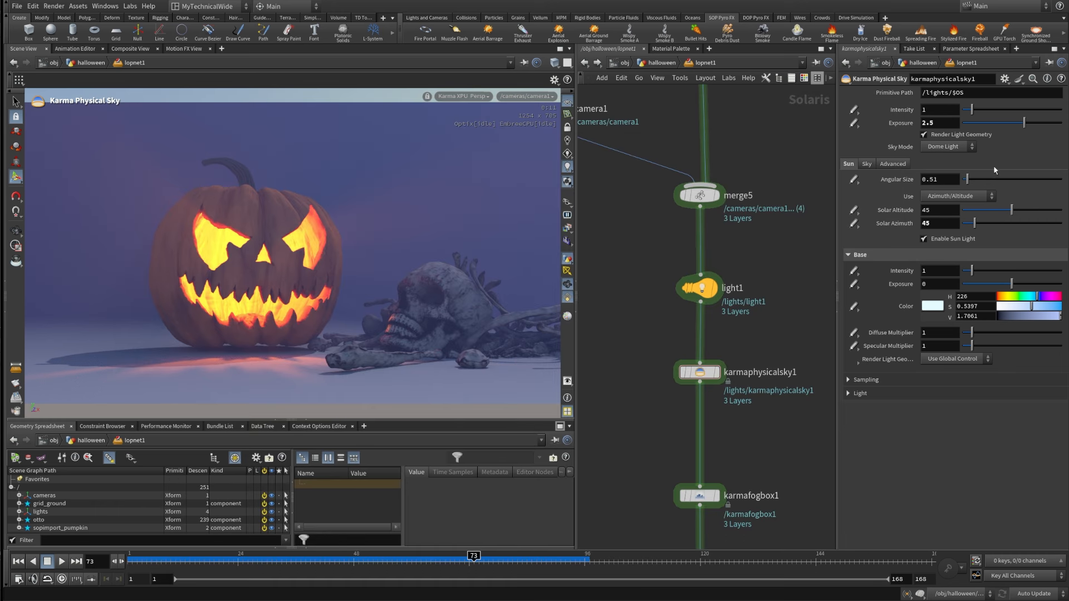
- Set the base intensity of karmaphysicalsky1's sky light to 0.25
left_click(866, 163)
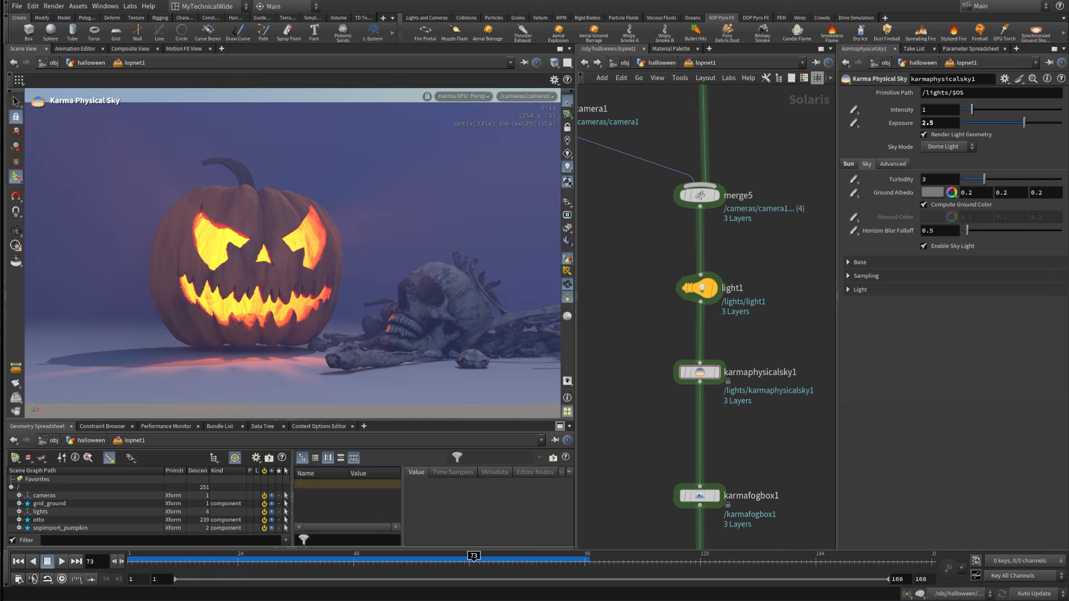
left_click(861, 263)
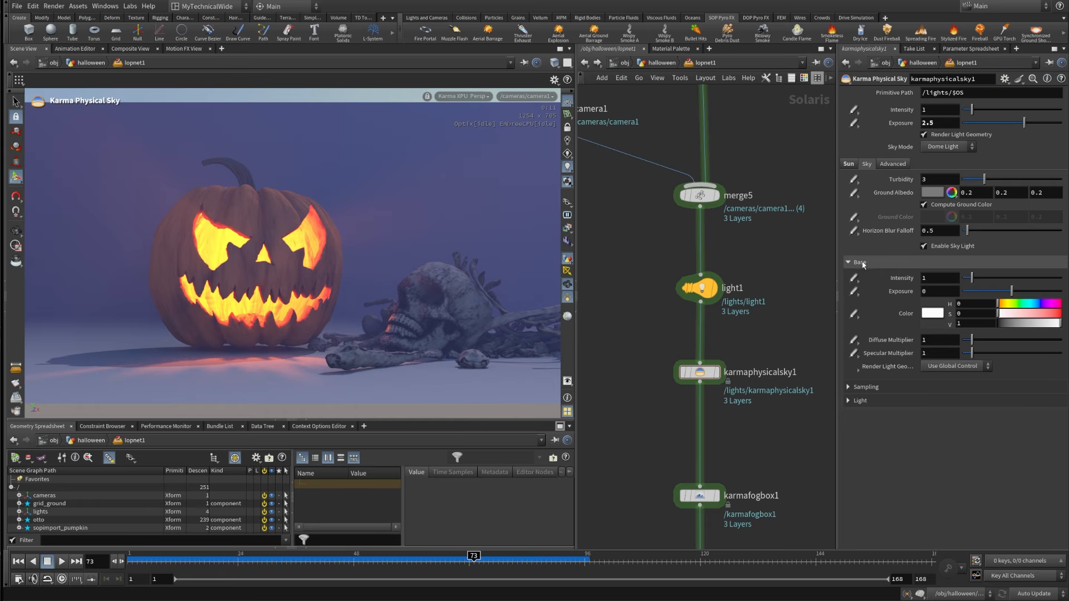
left_click(926, 278)
type("0.25")
key("Return")
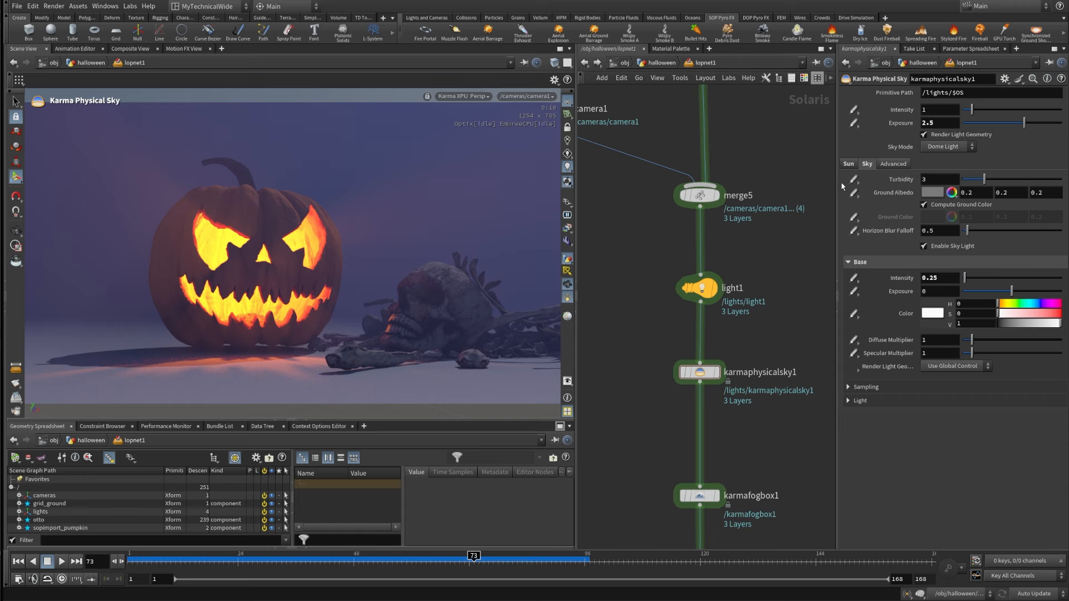
- Set the angular size of karmaphysicalsky1's sun to 5
left_click(848, 164)
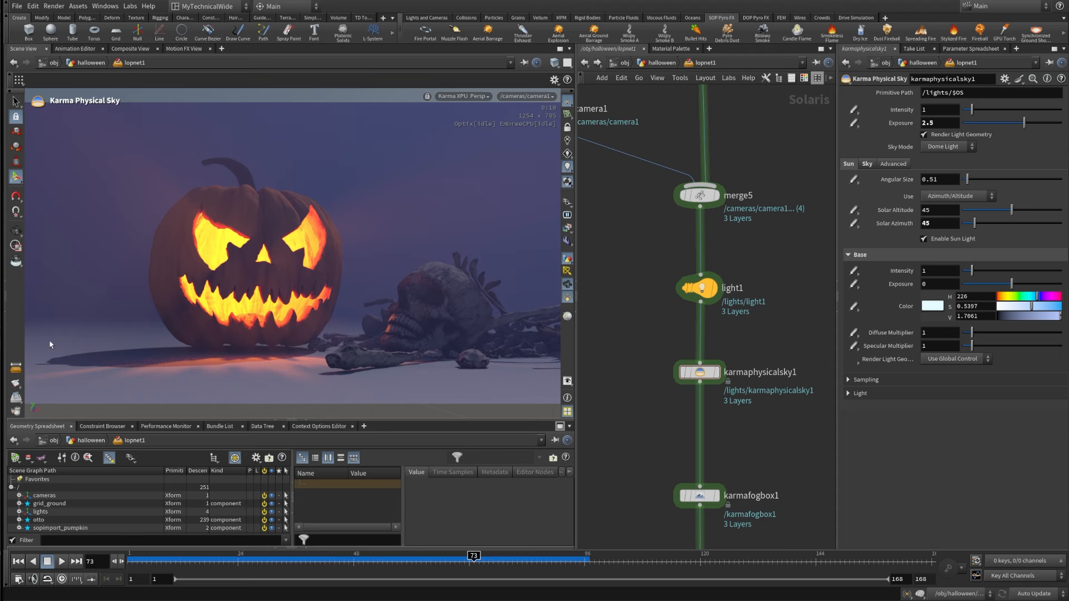
left_click(940, 181)
type("5")
key("Return")
middle_click_drag(645, 457, 649, 441)
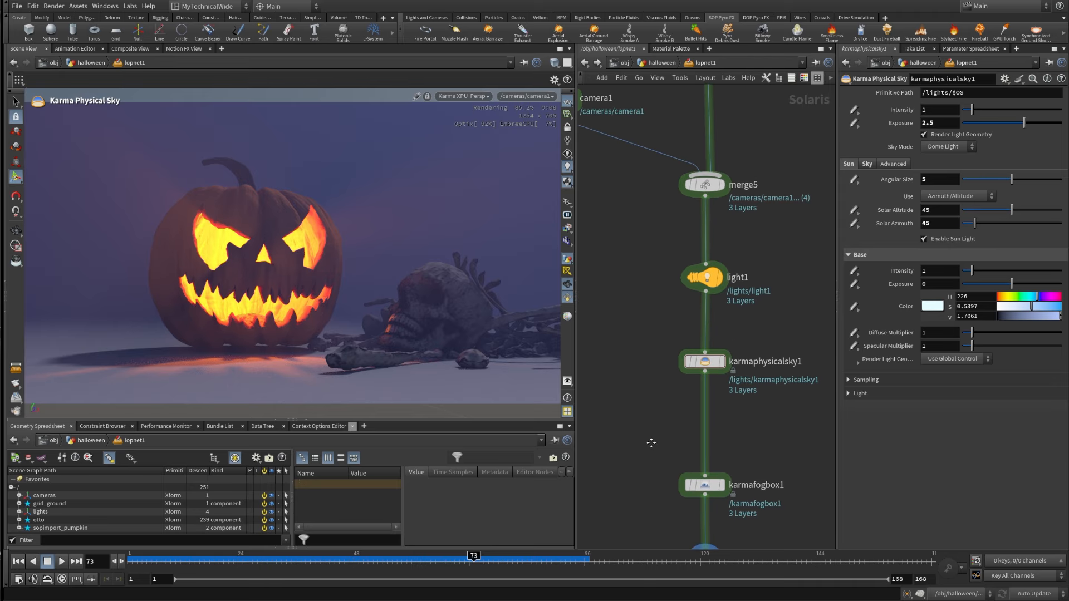
- Try exposures of 15 and 13 on light1, and settle on 12.5
left_click_drag(666, 316, 780, 238)
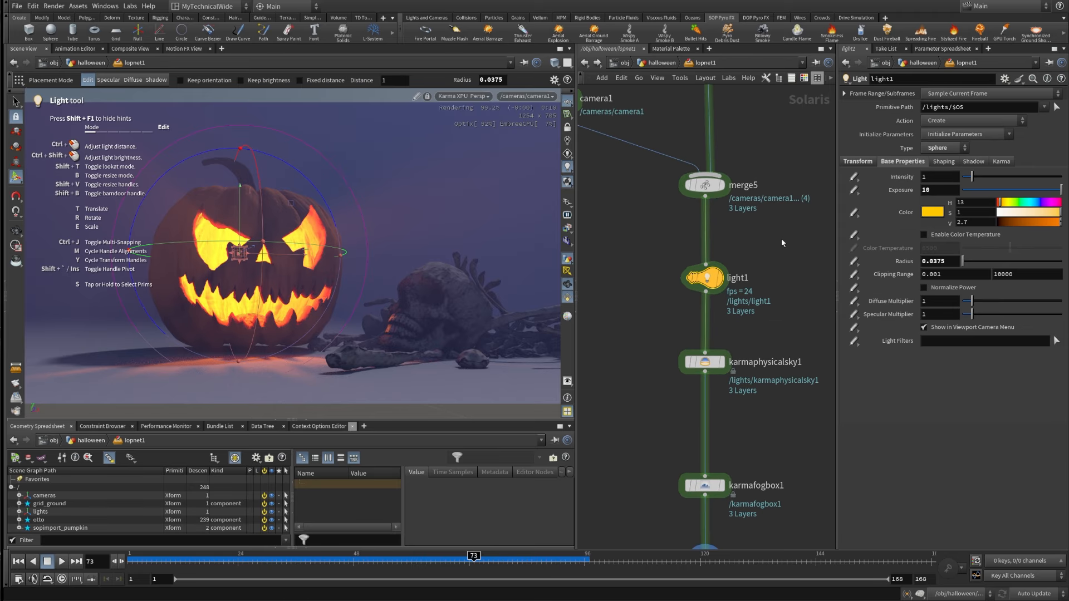
double_click(928, 189)
type("15")
key("Return")
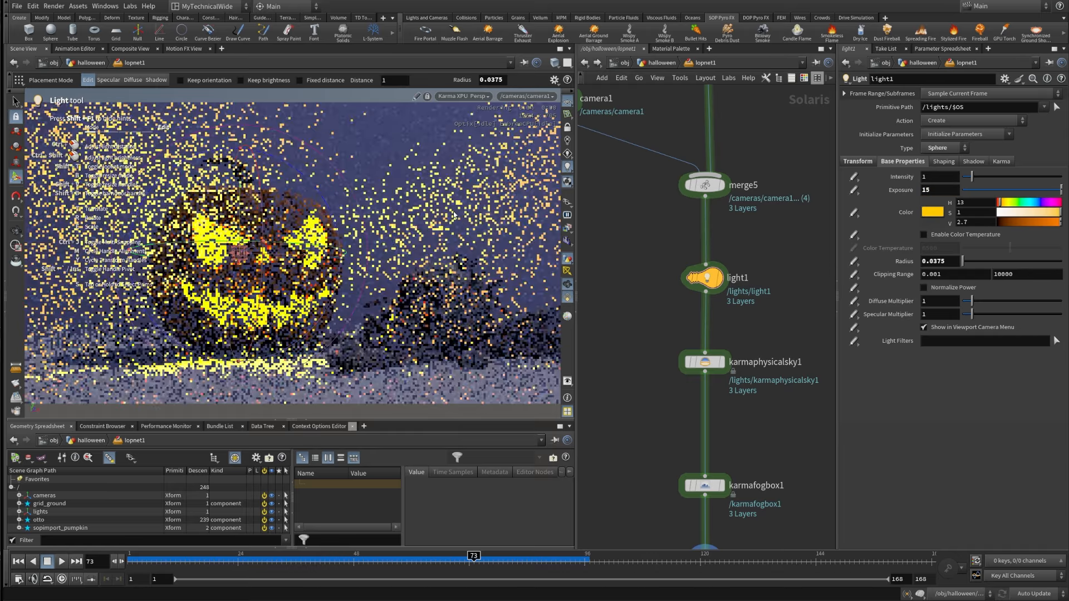
key("Escape")
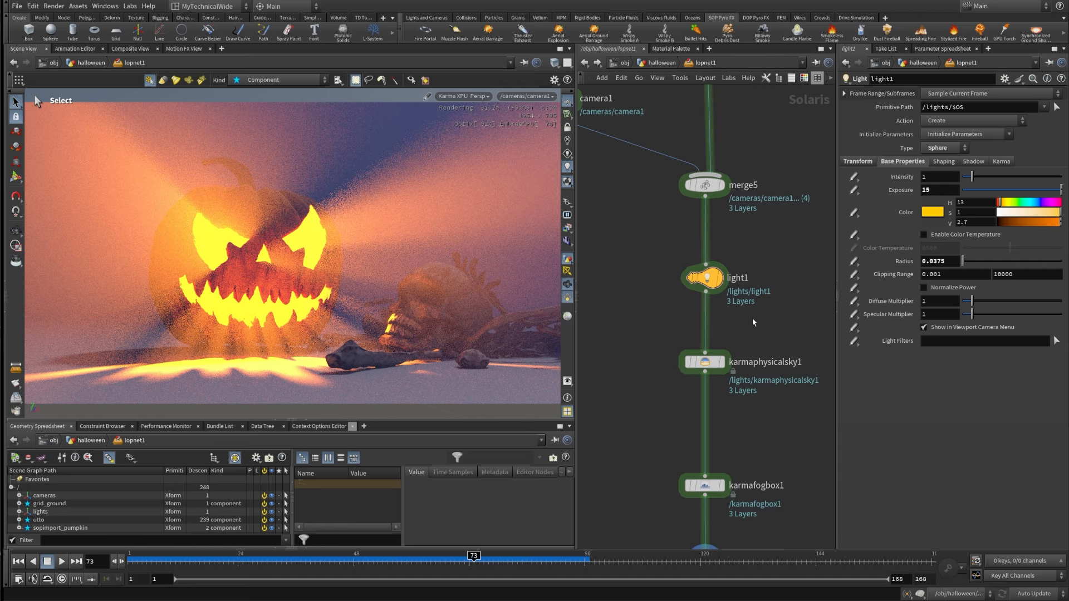
double_click(939, 190)
type("13")
key("Return")
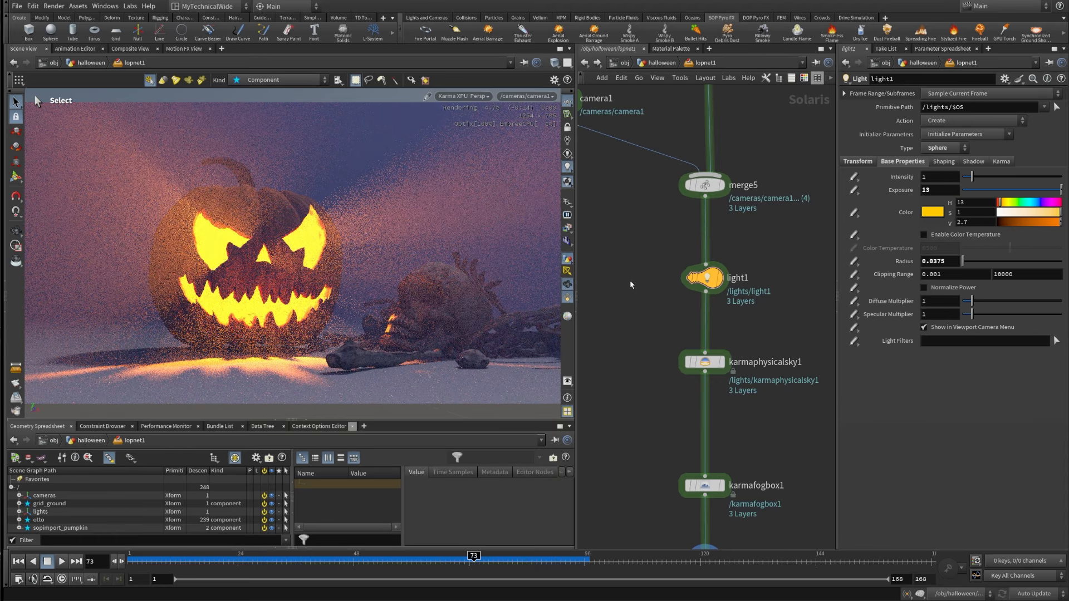
double_click(924, 190)
type("12.5")
key("Return")
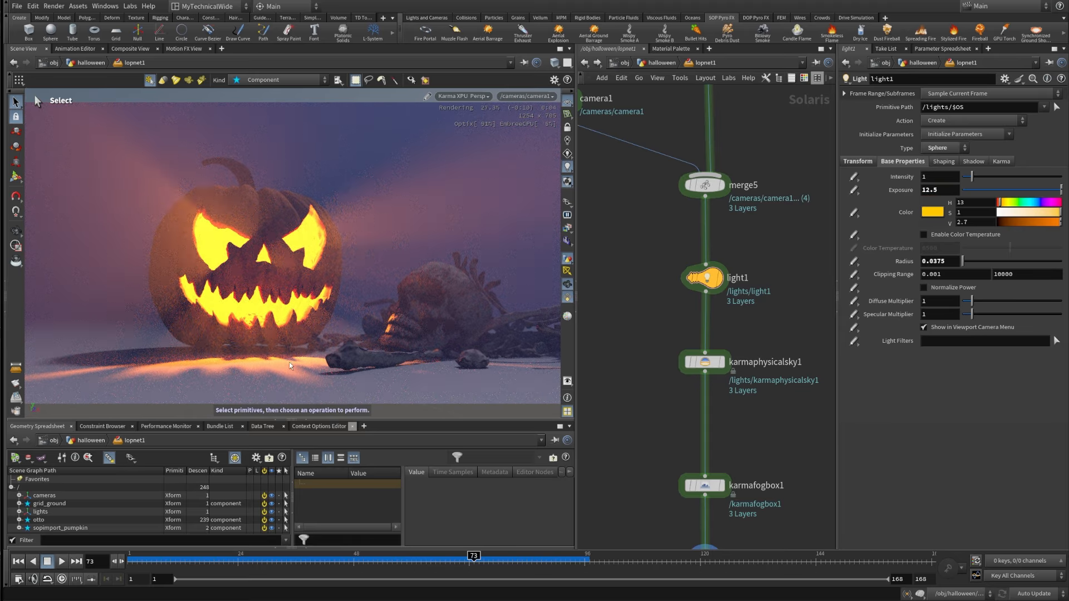
- Move karmaphysicalsky1 down the network to widen the gap below light1
middle_click_drag(676, 426, 681, 313)
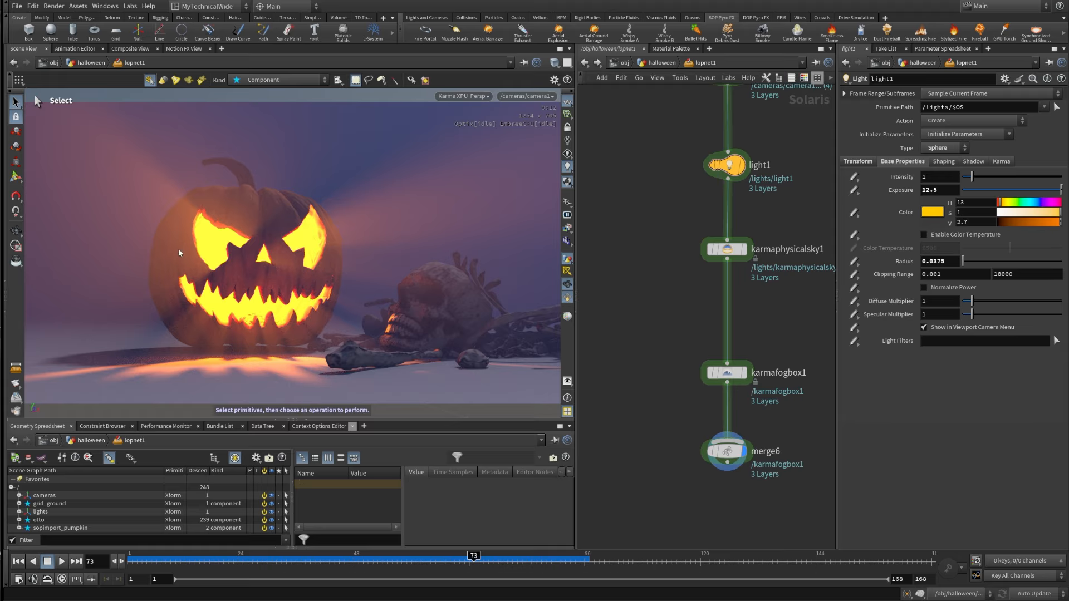
middle_click_drag(730, 219, 722, 388)
scroll(722, 389, "up", 3)
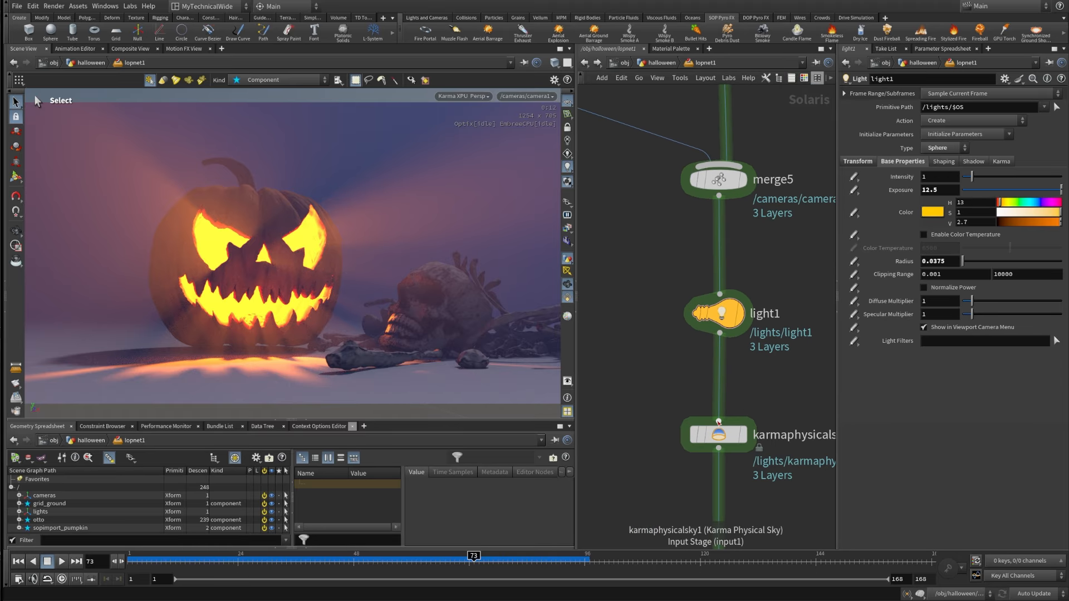
left_click_drag(720, 435, 721, 398)
middle_click_drag(751, 450, 729, 358)
left_click_drag(702, 309, 702, 386)
- Add a Light node beside the wire between light1 and karmaphysicalsky1 and set its type to Distant
key("Tab")
type("light")
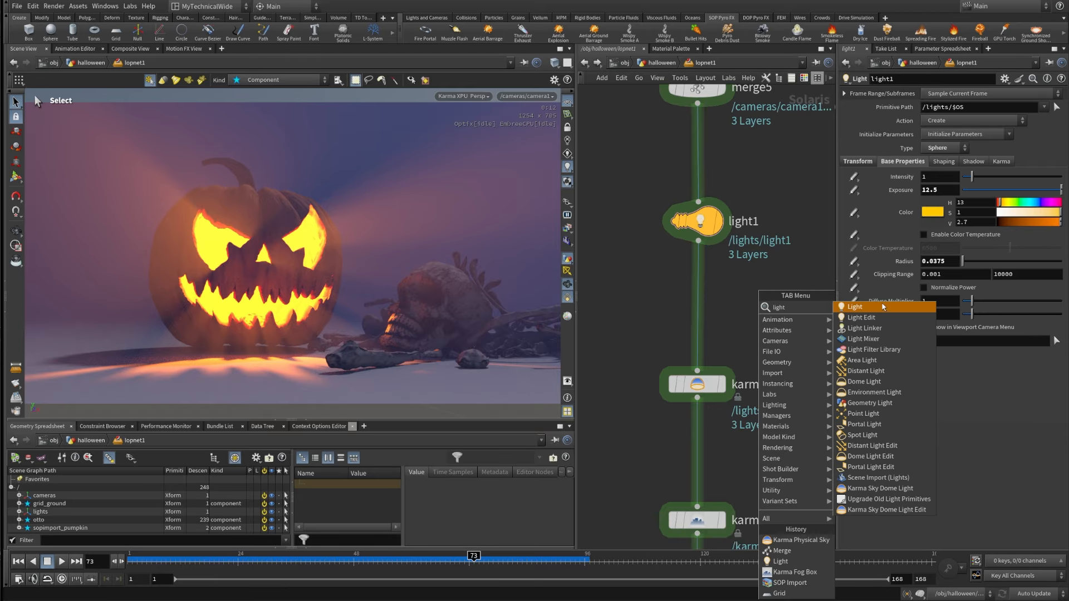
left_click(883, 306)
left_click(746, 301)
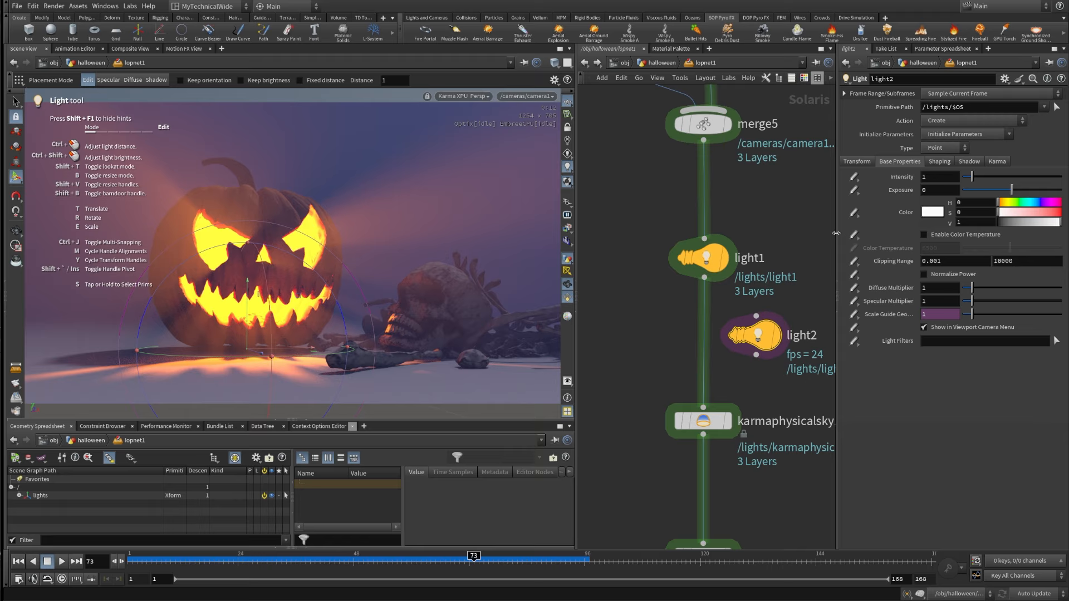
left_click(942, 148)
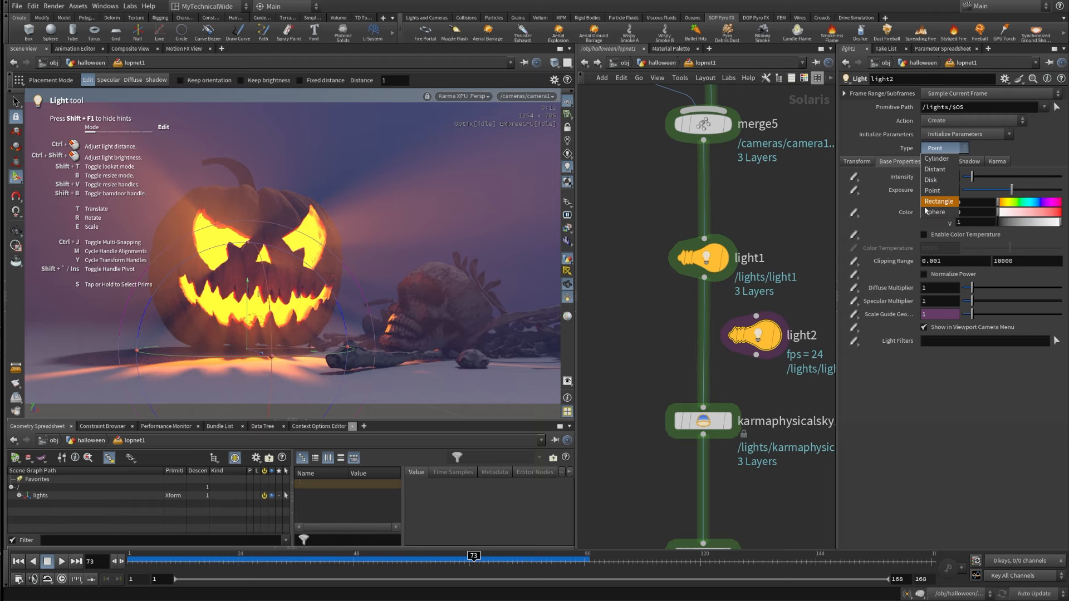
left_click(938, 169)
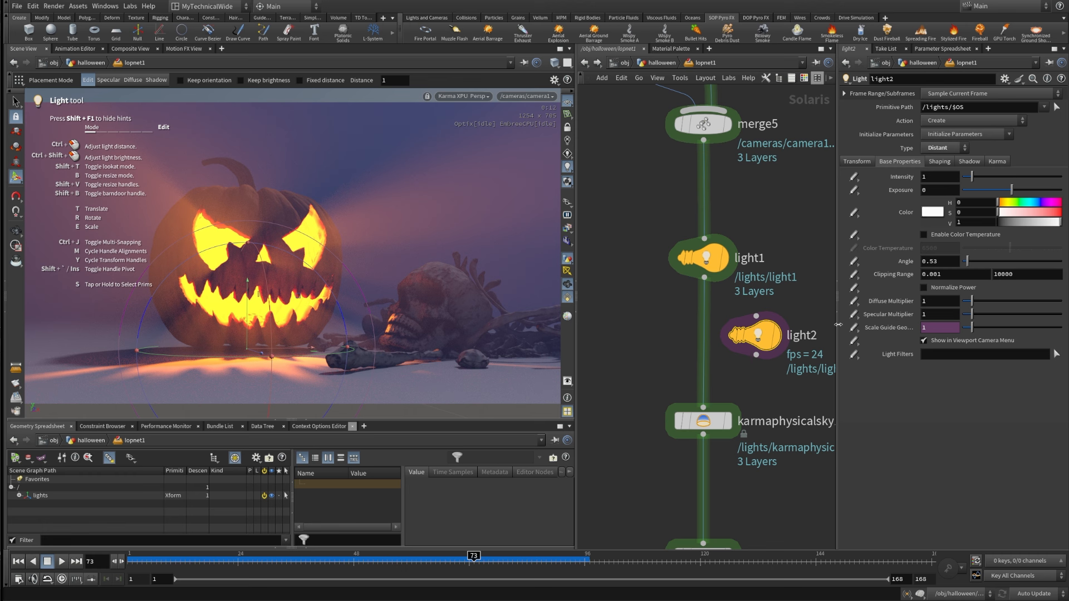
- Compare the 10,500K and 15,000K colour temperature presets on light2, and choose 10,500K
left_click(934, 214)
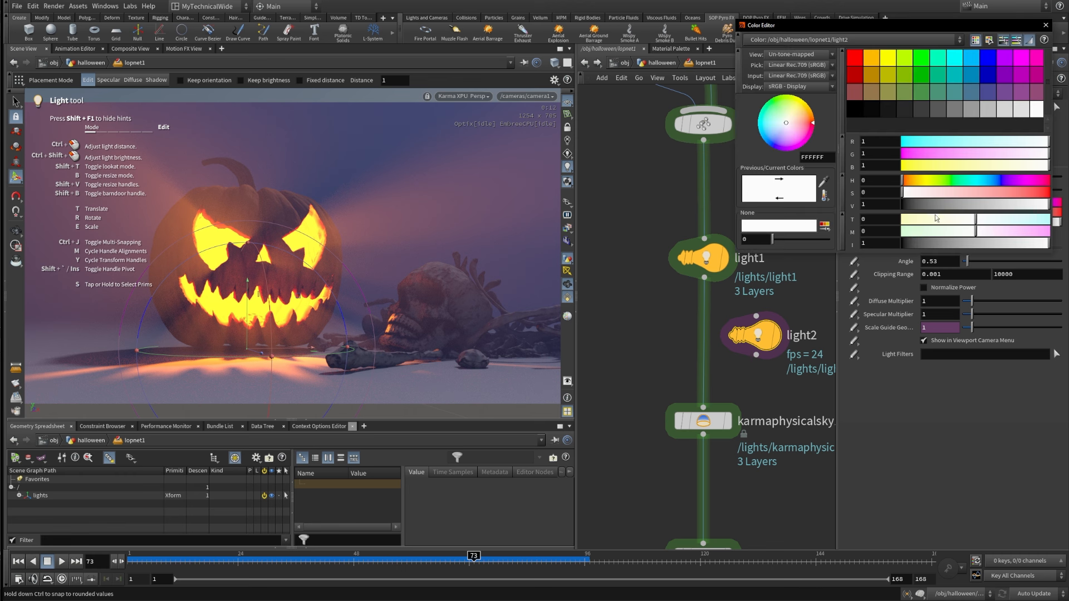
left_click(825, 198)
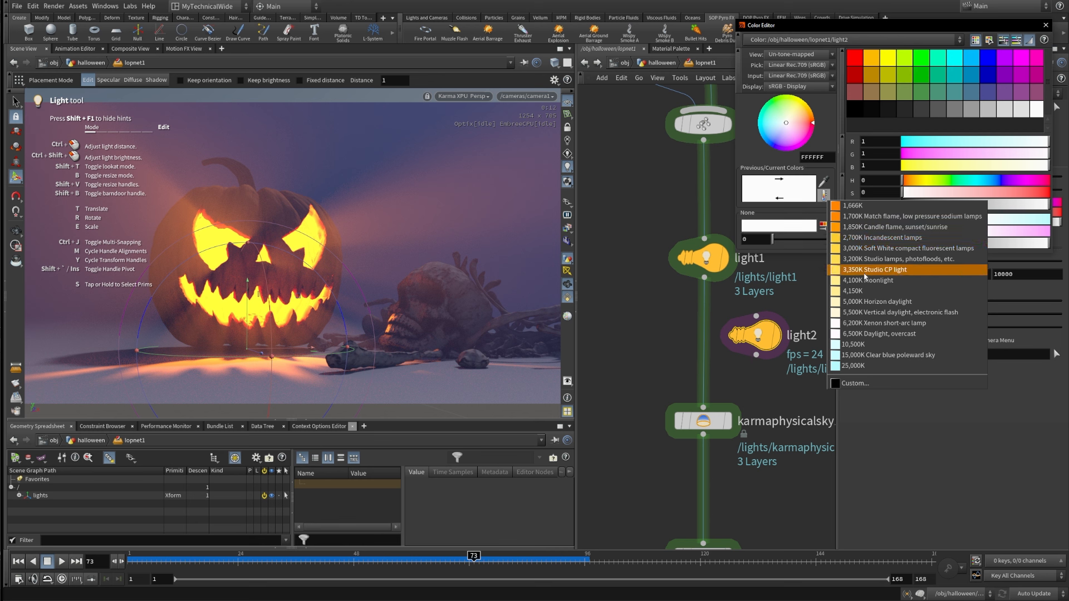
left_click(870, 348)
left_click_drag(983, 22, 825, 161)
left_click(663, 336)
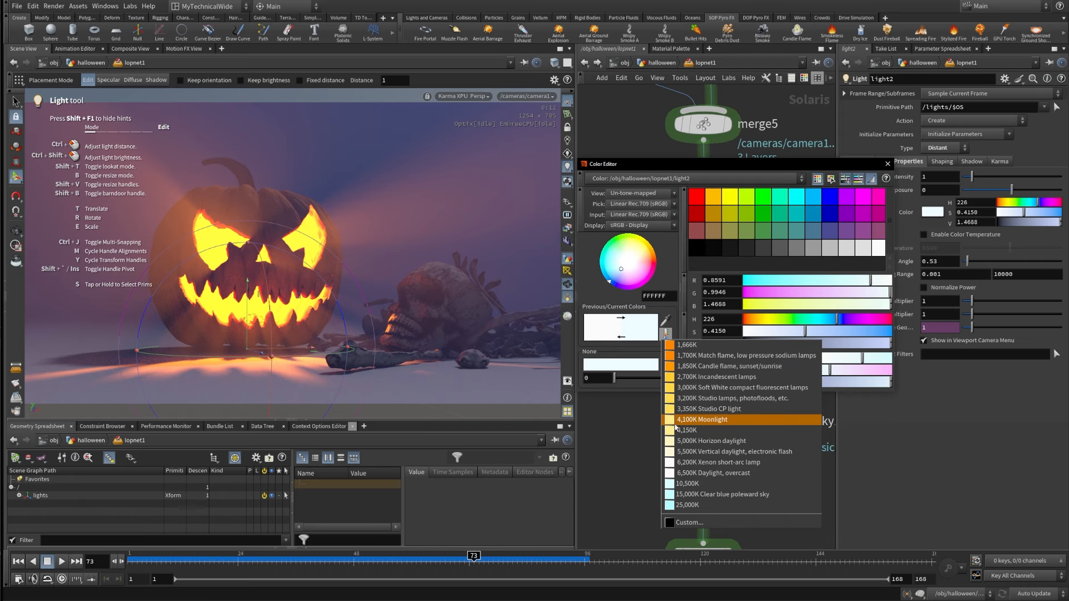
left_click(679, 495)
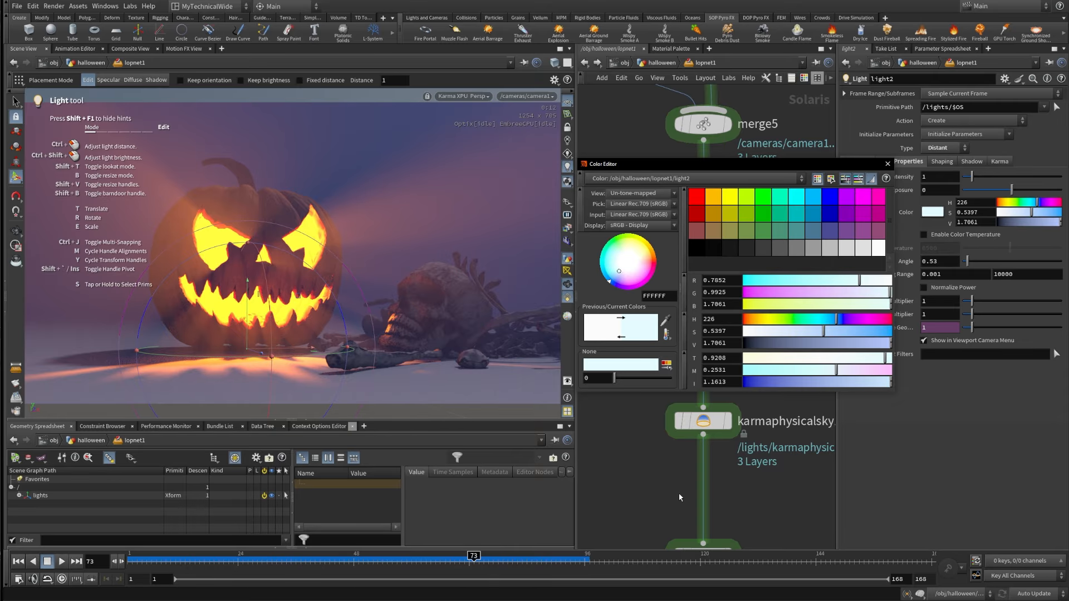
left_click(665, 334)
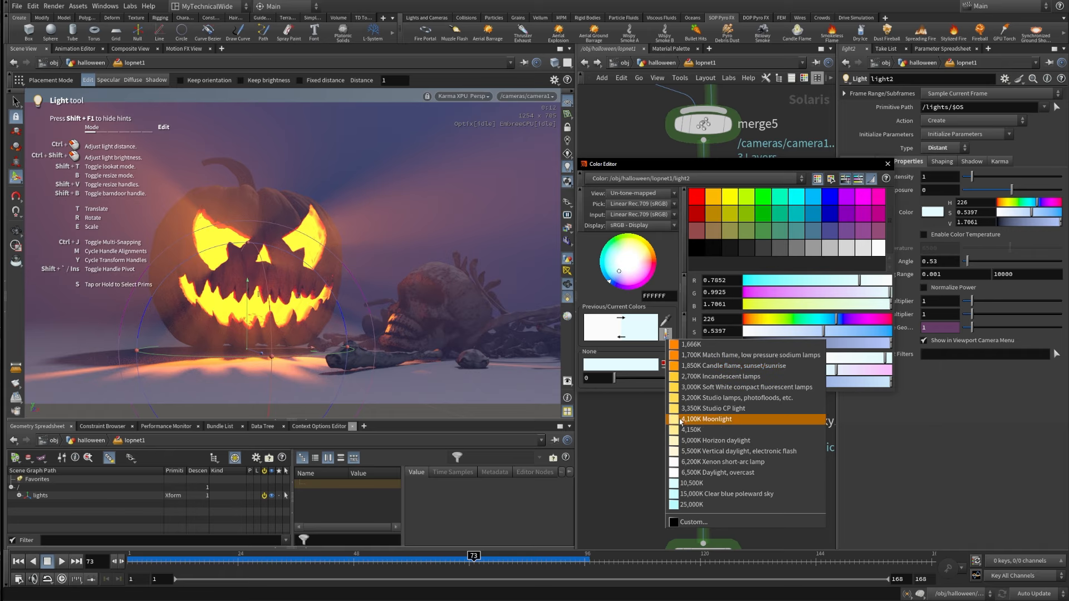
left_click(685, 483)
left_click(887, 163)
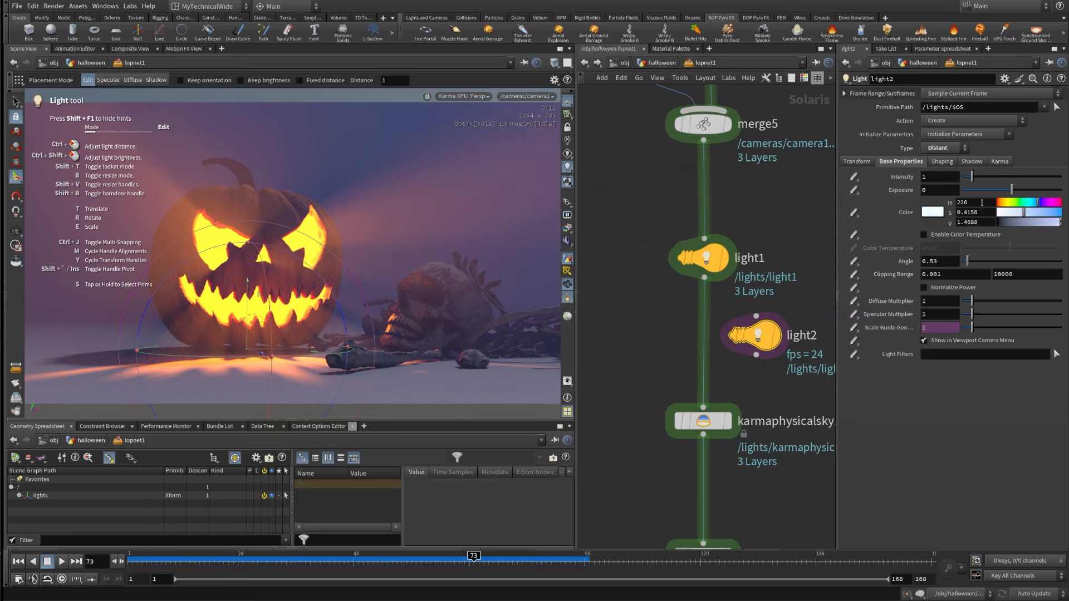
- Fine-tune light2's colour to hue 225, saturation 0.66 and value 1.5
left_click_drag(983, 203, 964, 213)
type("5")
key("Return")
left_click_drag(983, 214, 963, 218)
type("66")
key("Tab")
key("shift+Left")
key("shift+Left")
key("shift+Left")
key("shift+Left")
key("shift+Left")
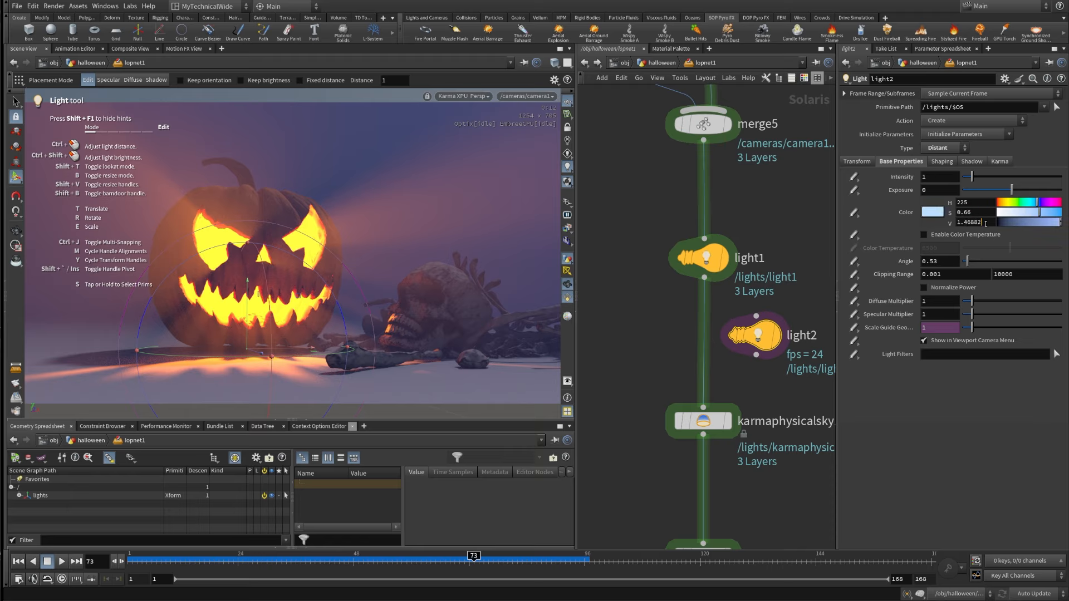
type("5")
key("Return")
- Insert light2 into the wire between light1 and karmaphysicalsky1 and set its exposure to 1
left_click_drag(766, 337, 719, 336)
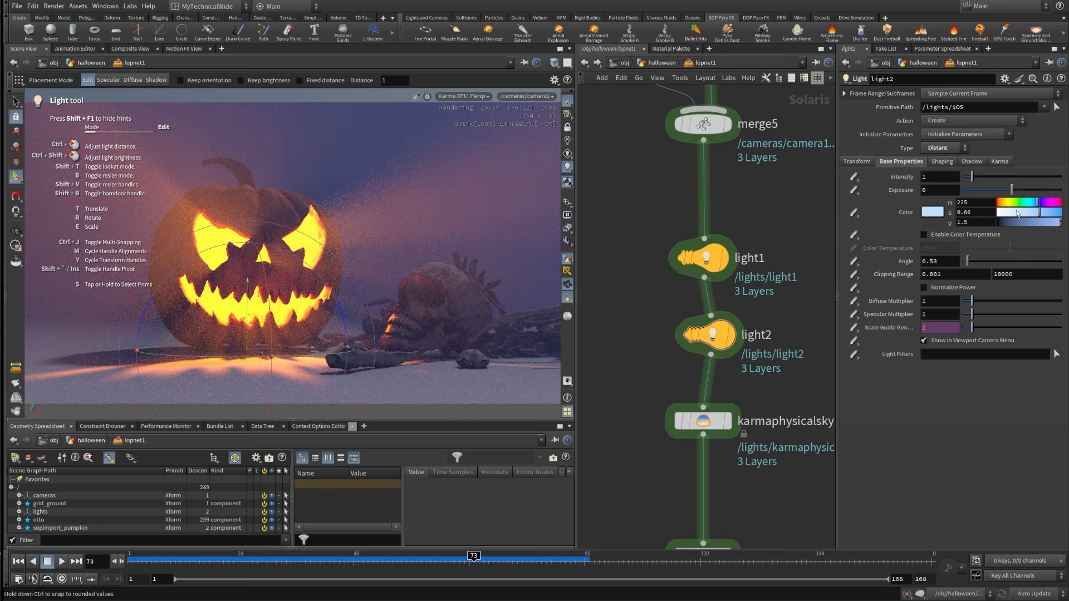
double_click(924, 190)
type("1")
key("Return")
key("s")
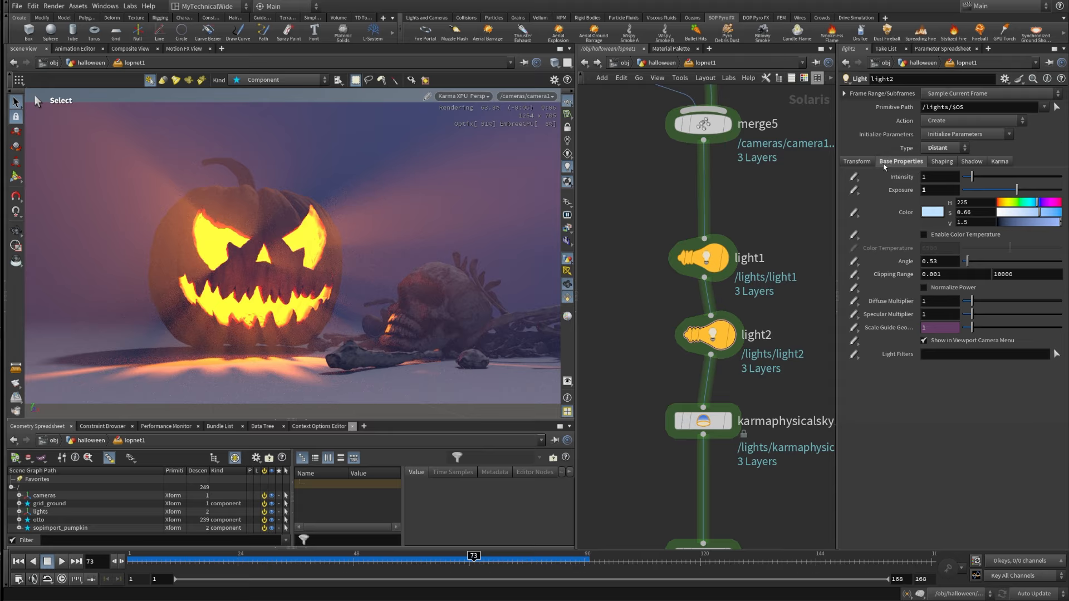
- Rotate light2 to -30 in X and -120 in Y, and align its node with the chain
left_click(858, 162)
left_click(931, 213)
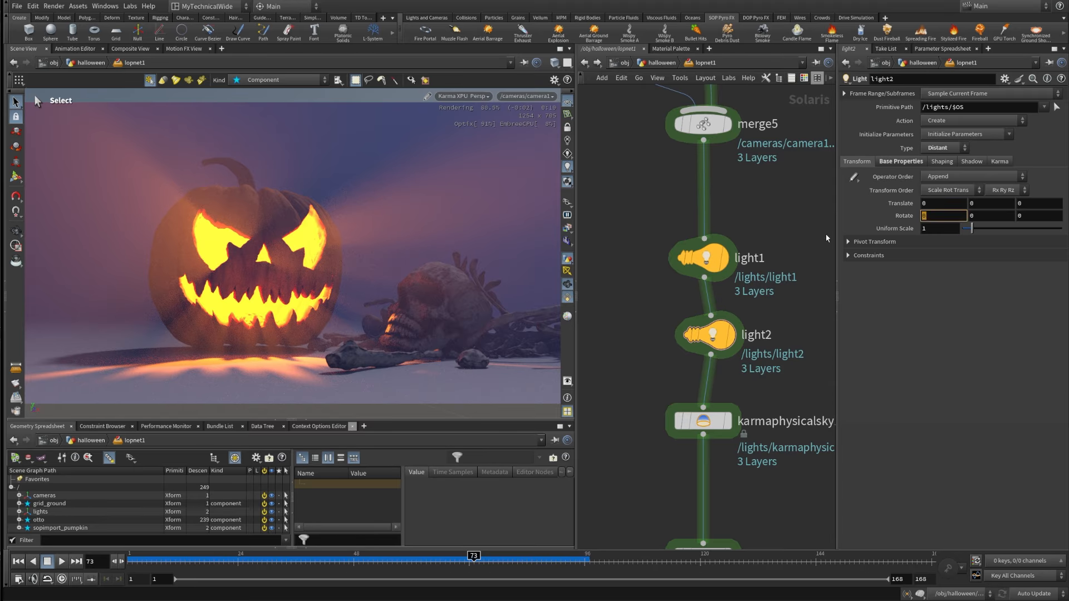
type("-30")
key("Return")
left_click_drag(975, 215, 870, 230)
type("-120")
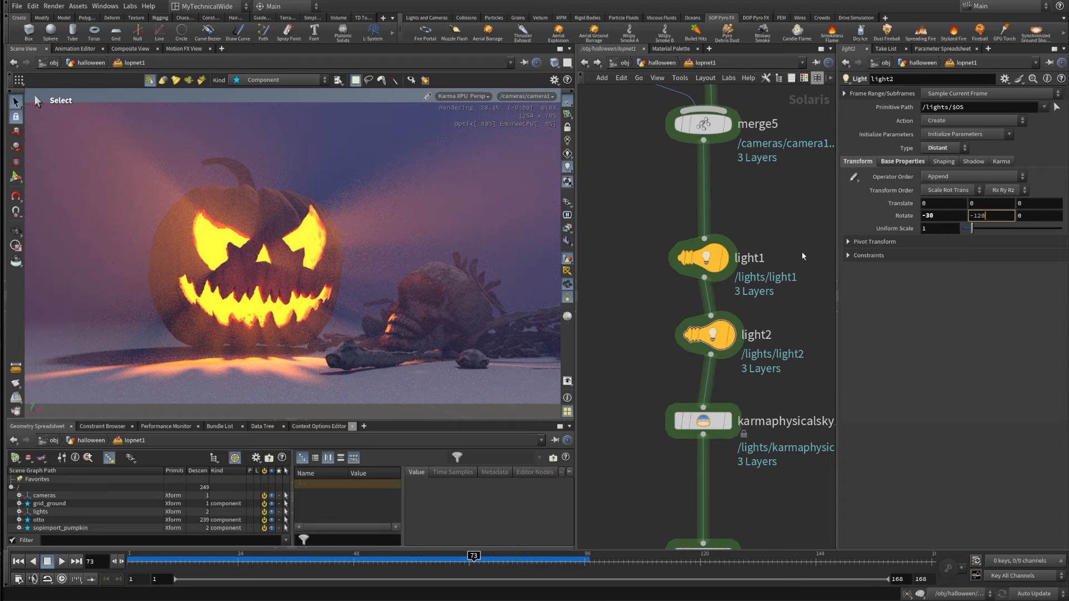
key("Return")
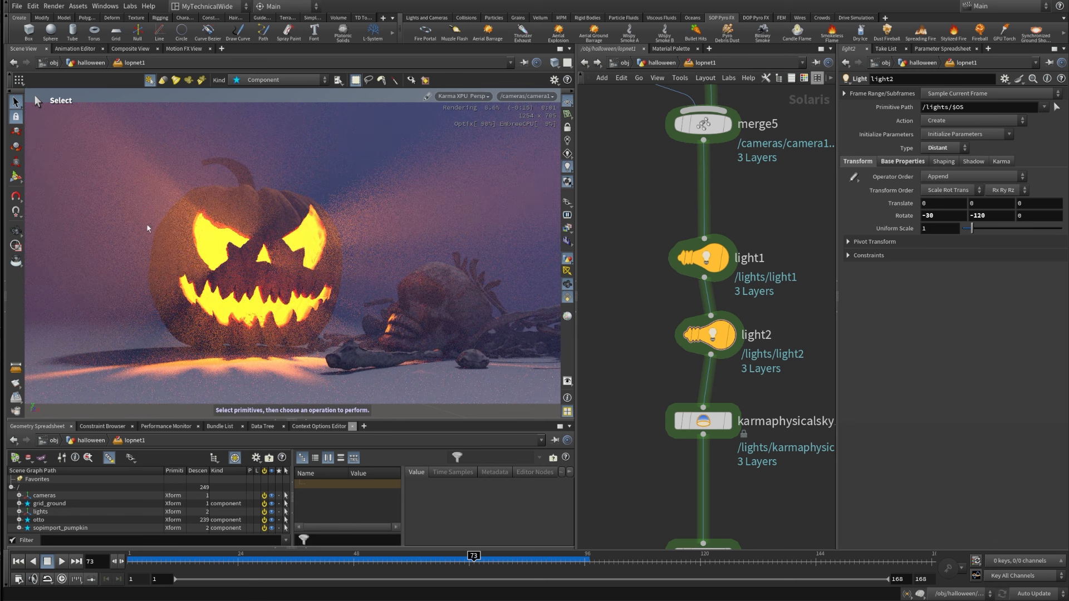
left_click_drag(711, 334, 702, 335)
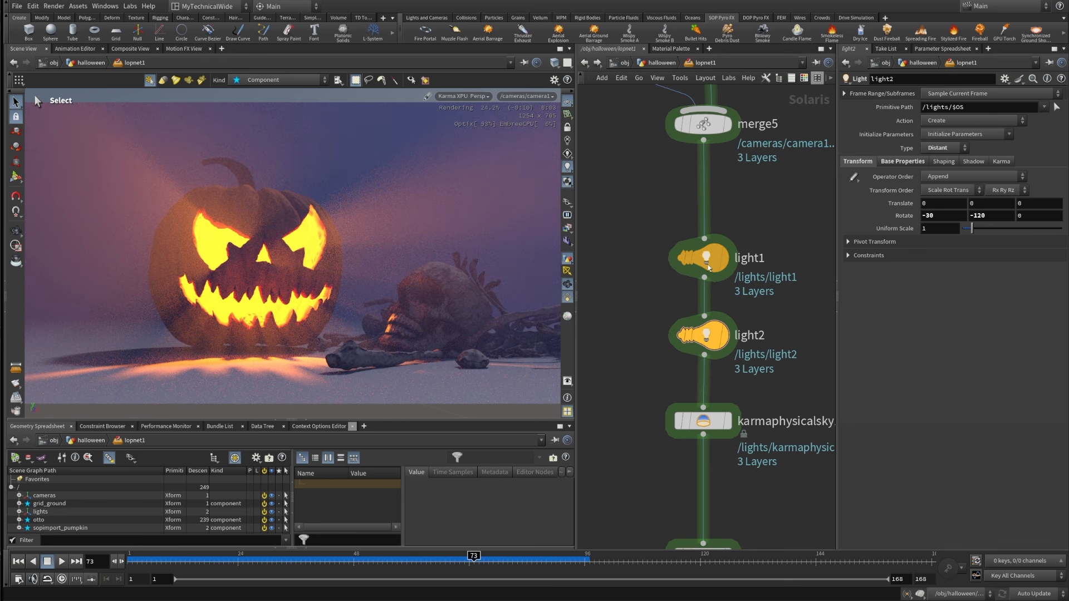
- Bypass light1 and karmaphysicalsky1 to isolate light2's contribution in the render
left_click(704, 257)
left_click(681, 257)
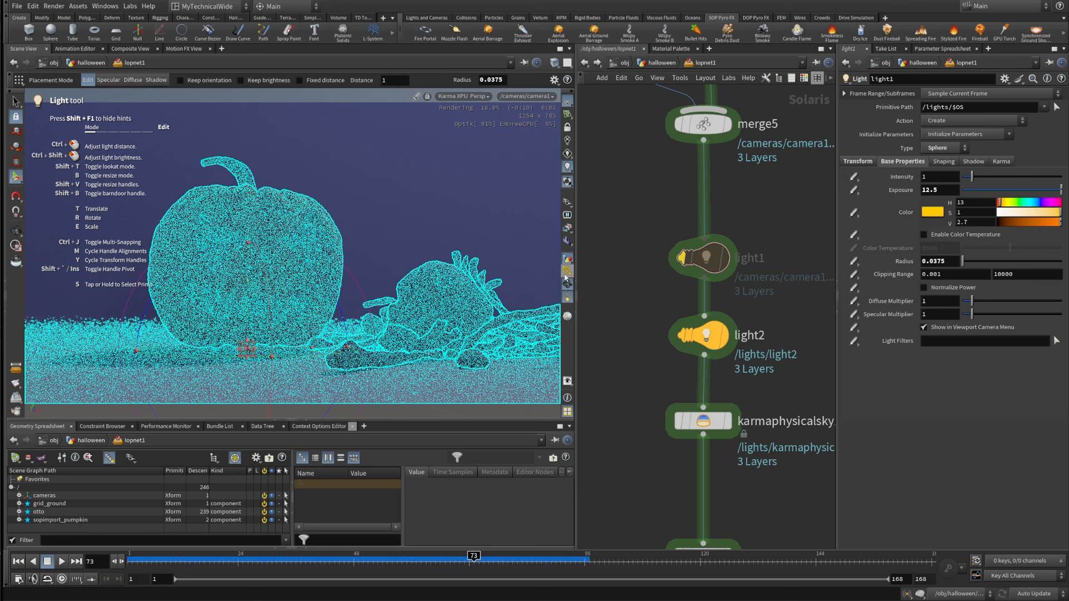
key("s")
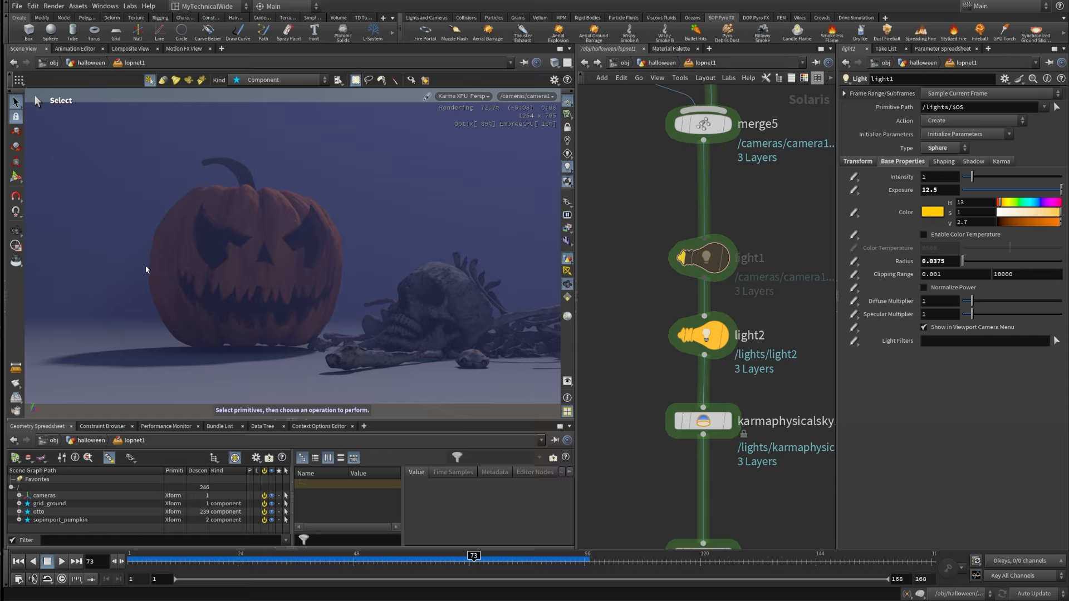
left_click_drag(620, 310, 799, 367)
left_click(703, 422)
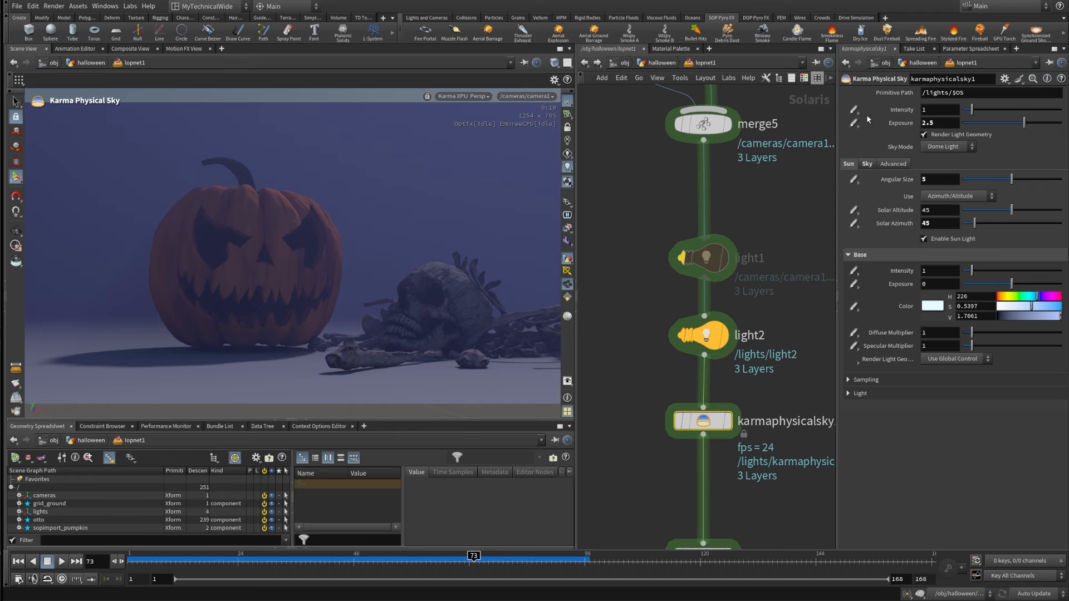
left_click(678, 421)
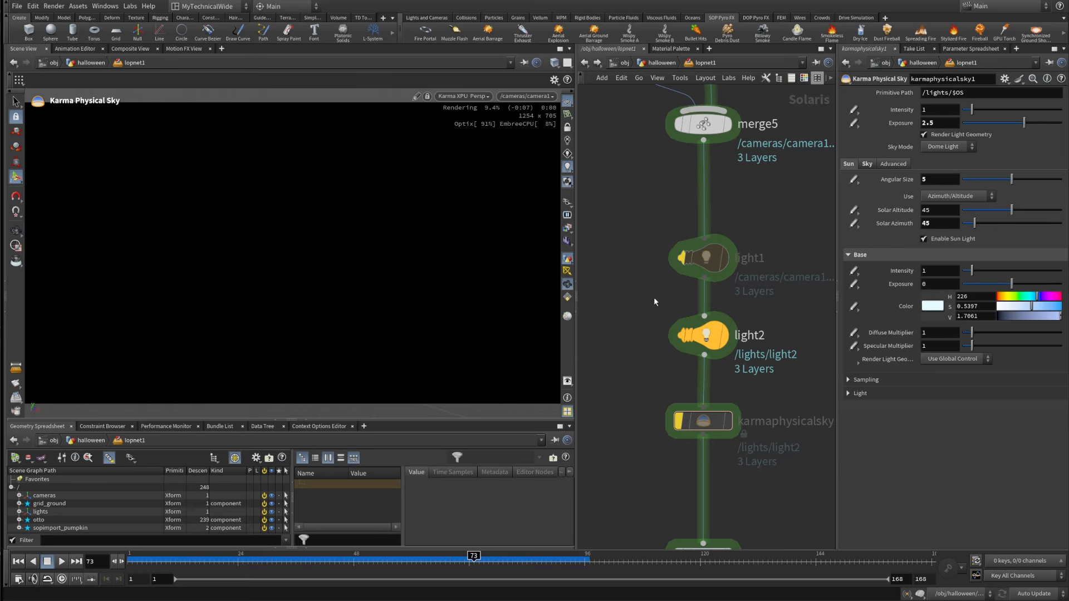
- Delete light2 and place a Distant Light node beside the wire between light1 and karmaphysicalsky1
left_click_drag(654, 297, 764, 370)
left_click(897, 163)
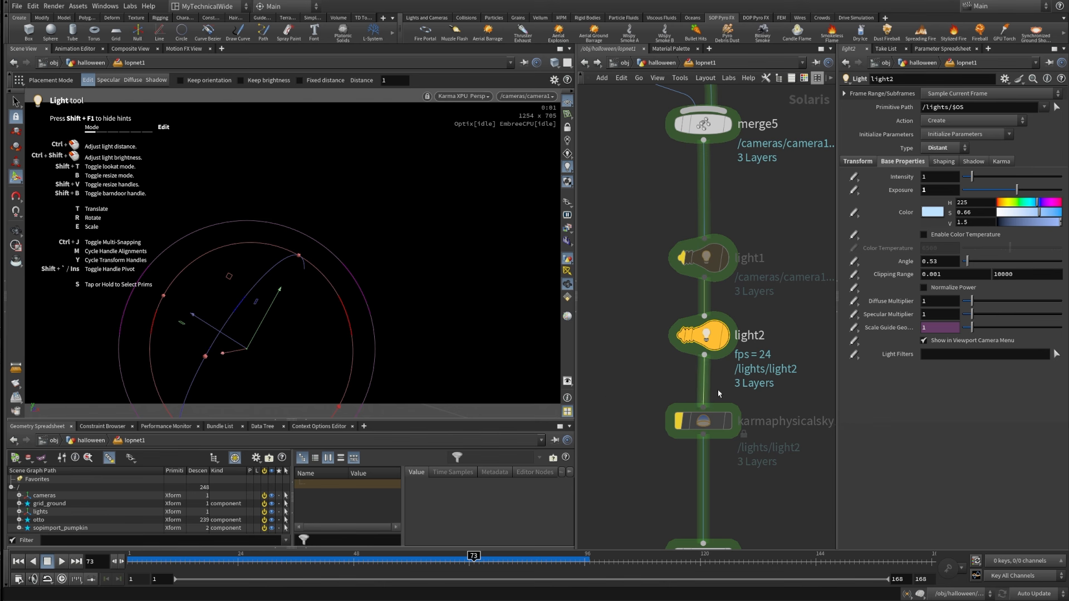
middle_click_drag(747, 352, 739, 402)
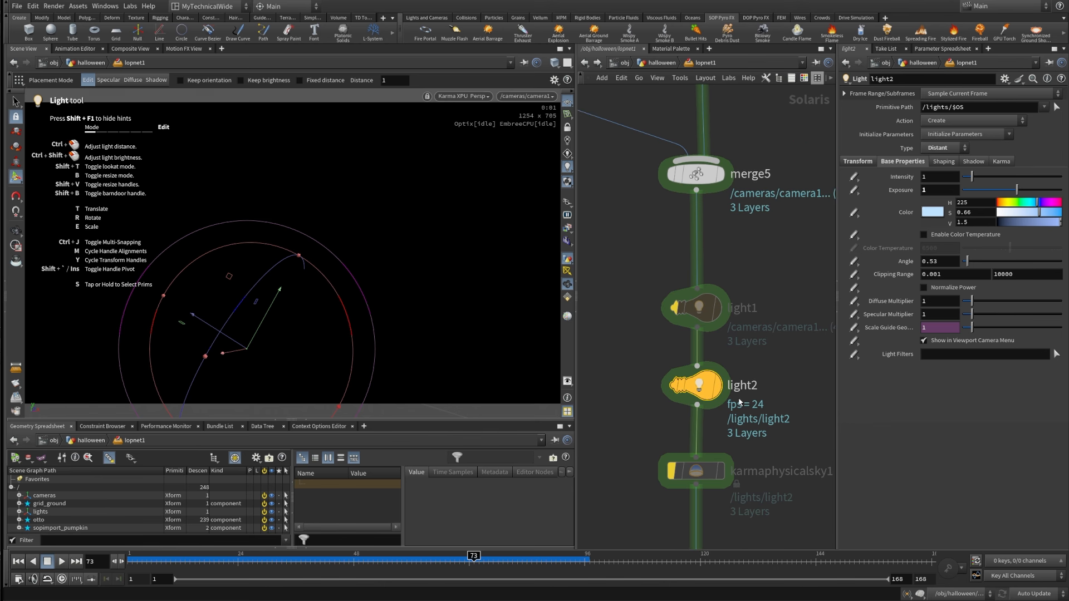
key("Delete")
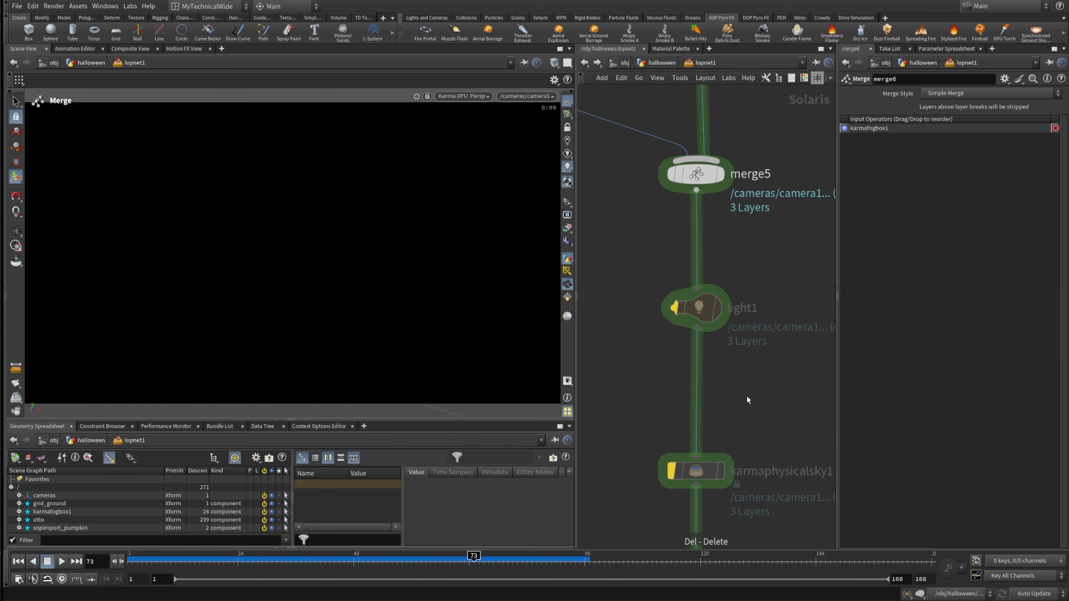
key("Tab")
type("dist")
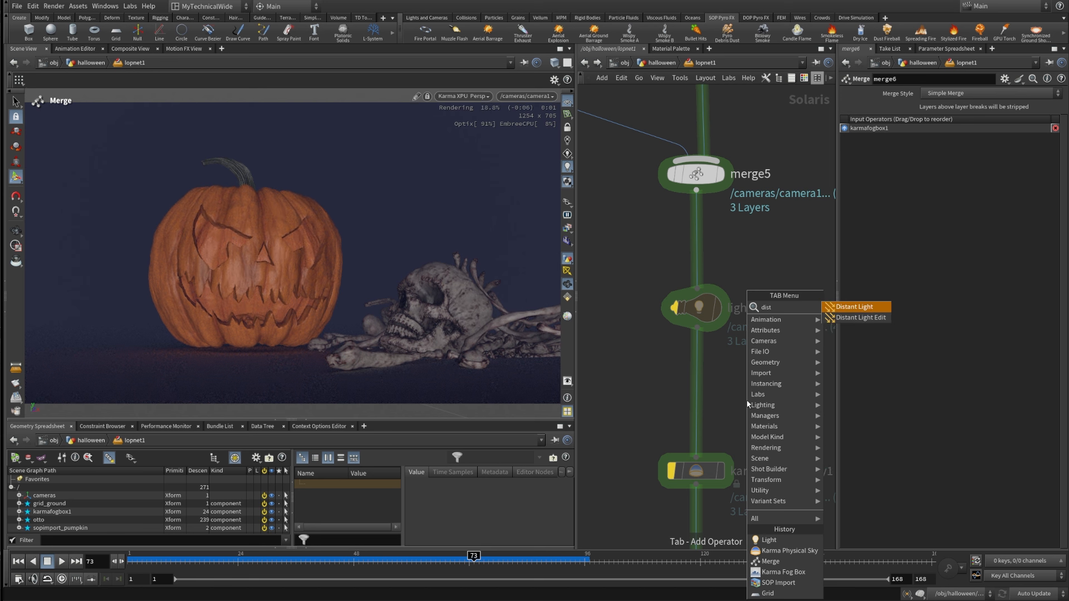
key("Return")
left_click(710, 393)
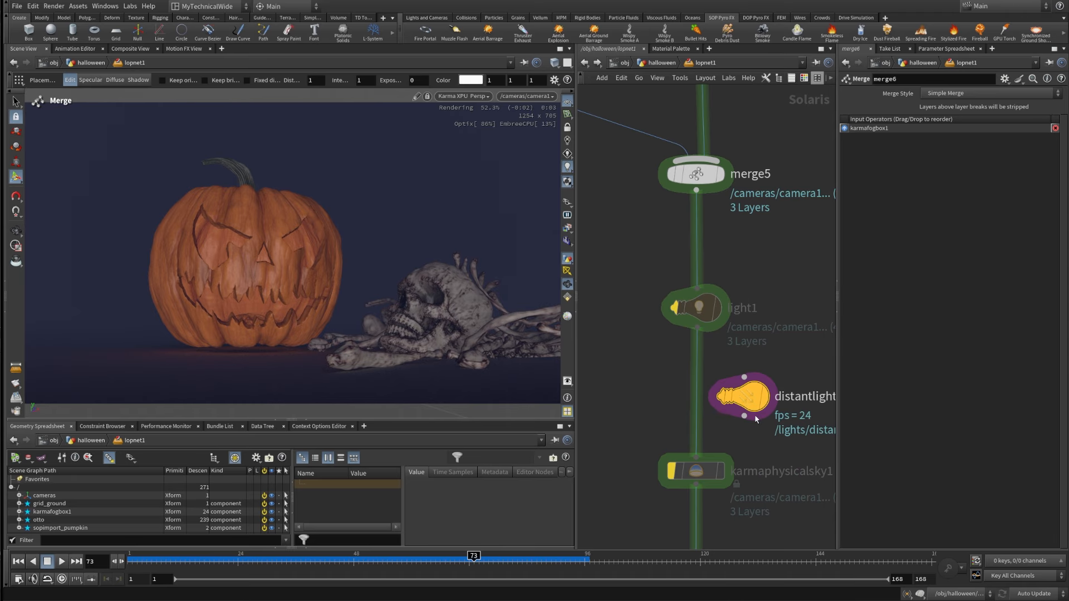
- Insert distantlight1 into the wire between light1 and karmaphysicalsky1 and set its exposure to 1
left_click_drag(711, 391, 695, 389)
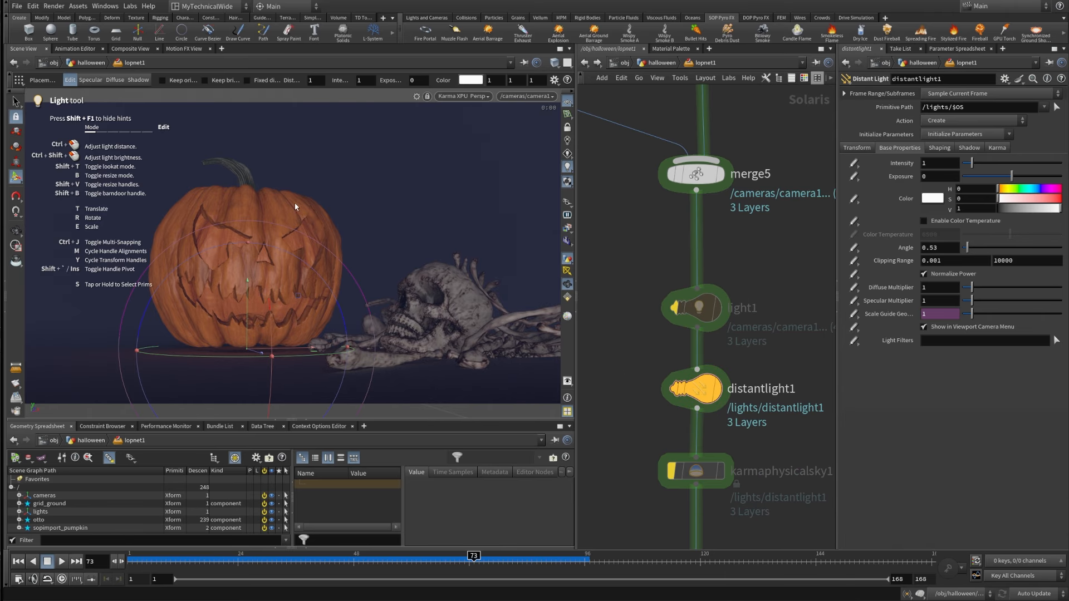
key("s")
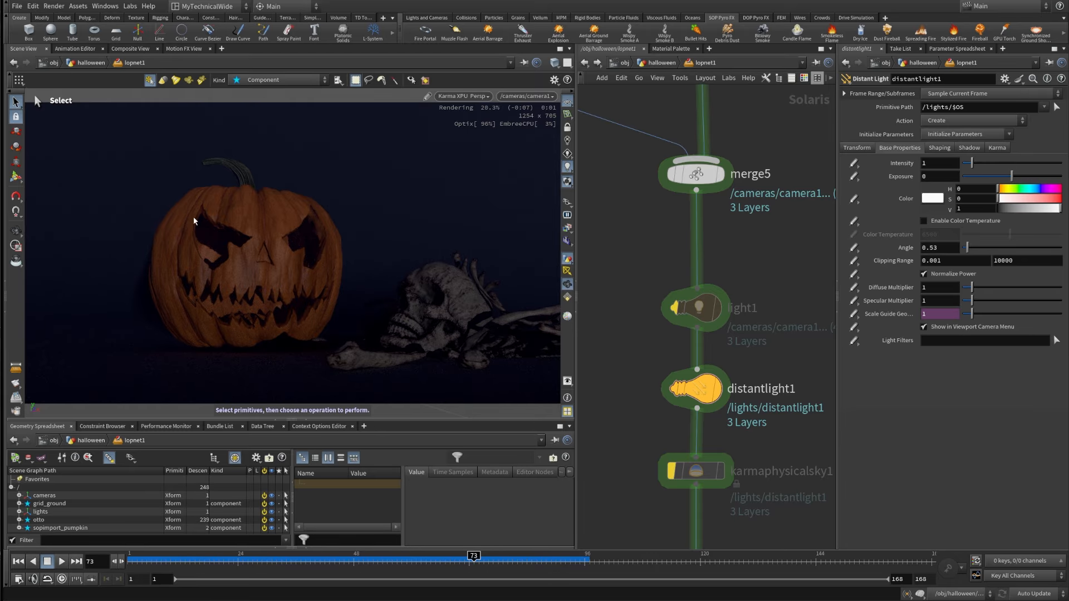
left_click(922, 176)
type("1")
key("Return")
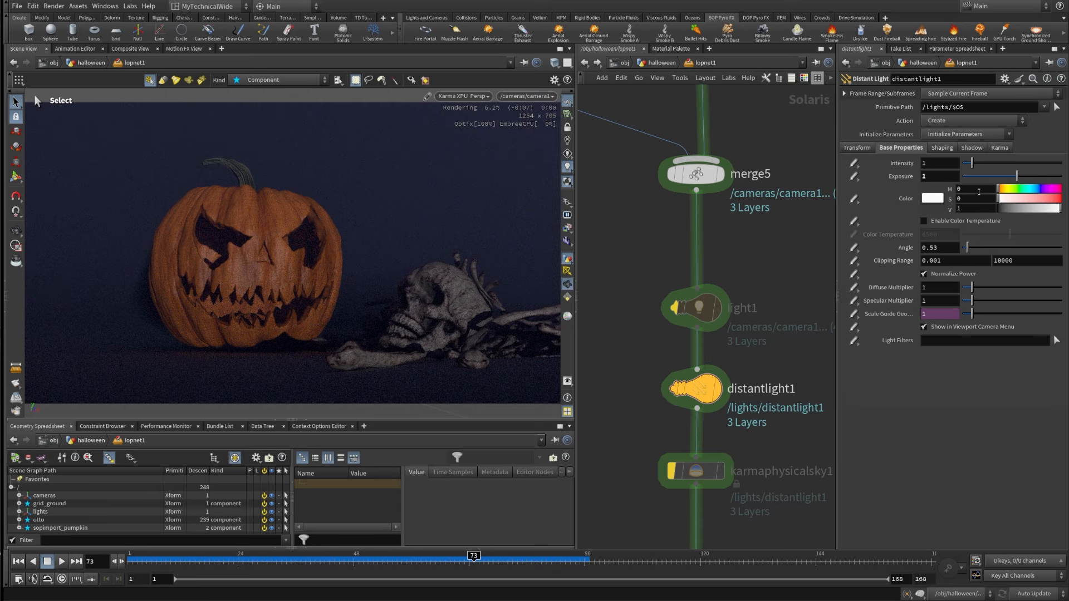
- Tint the distant light pale blue with hue 225, saturation 0.66 and value 1.5
left_click(958, 189)
type("225")
key("Return")
left_click(980, 199)
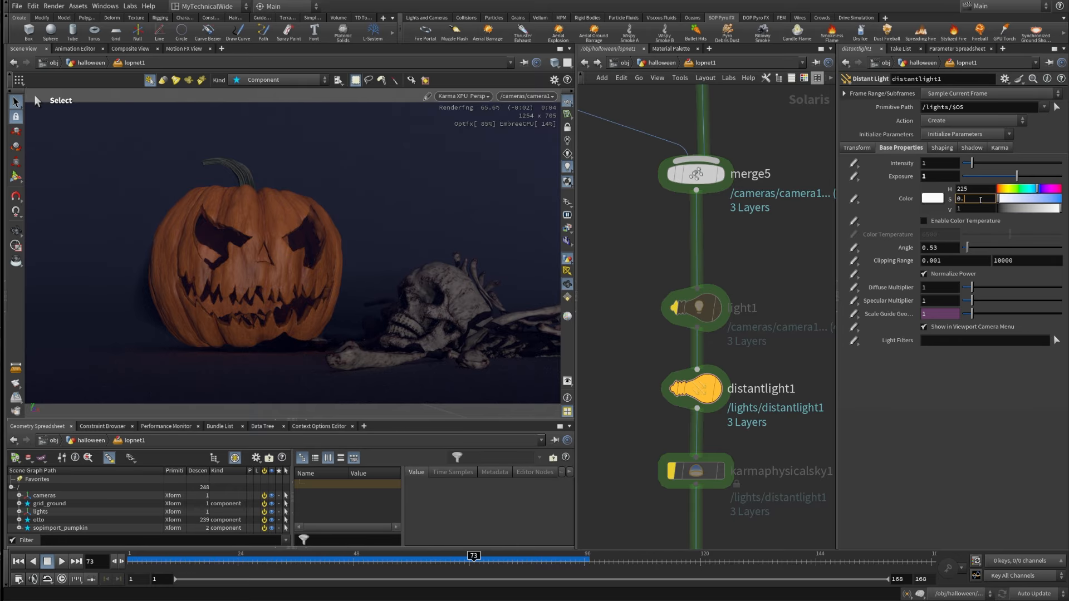
type("66")
key("Tab")
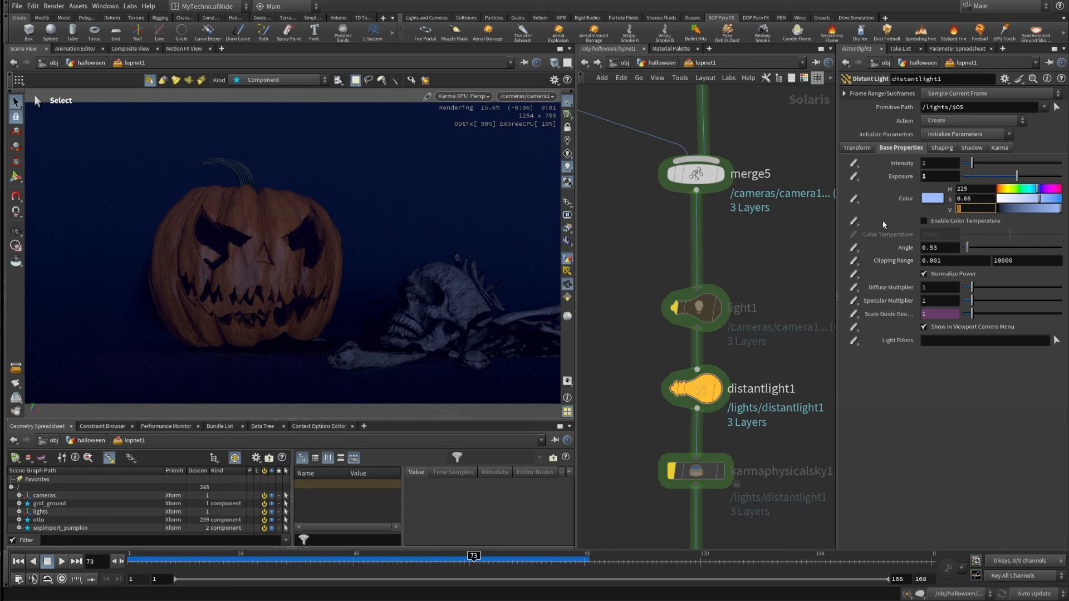
type("1.5")
key("Return")
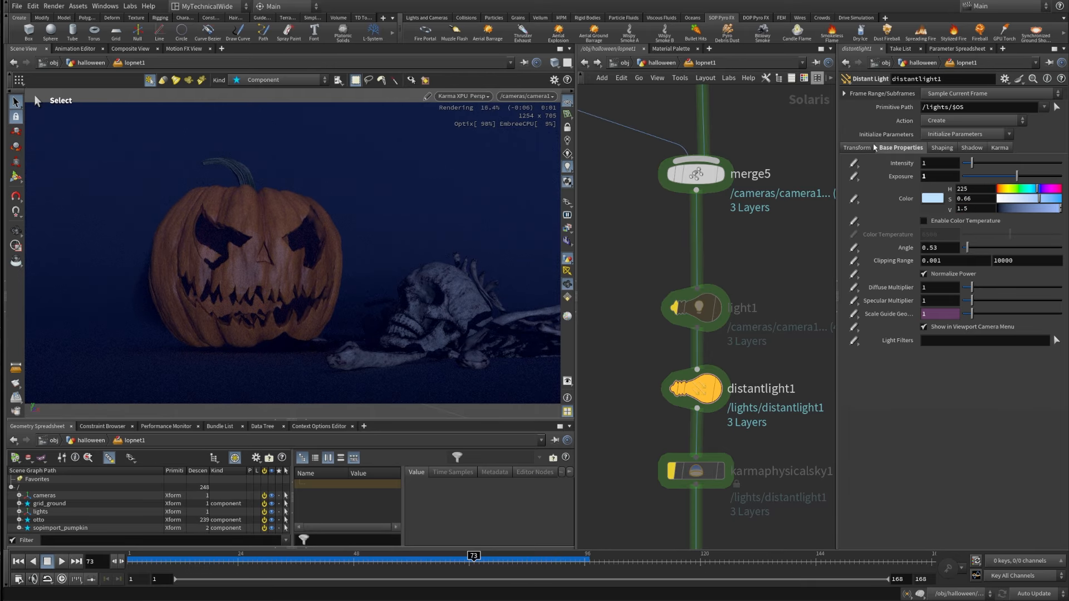
- Rotate the distant light to -30 in X and -120 in Y
left_click(857, 148)
left_click(942, 202)
type("-")
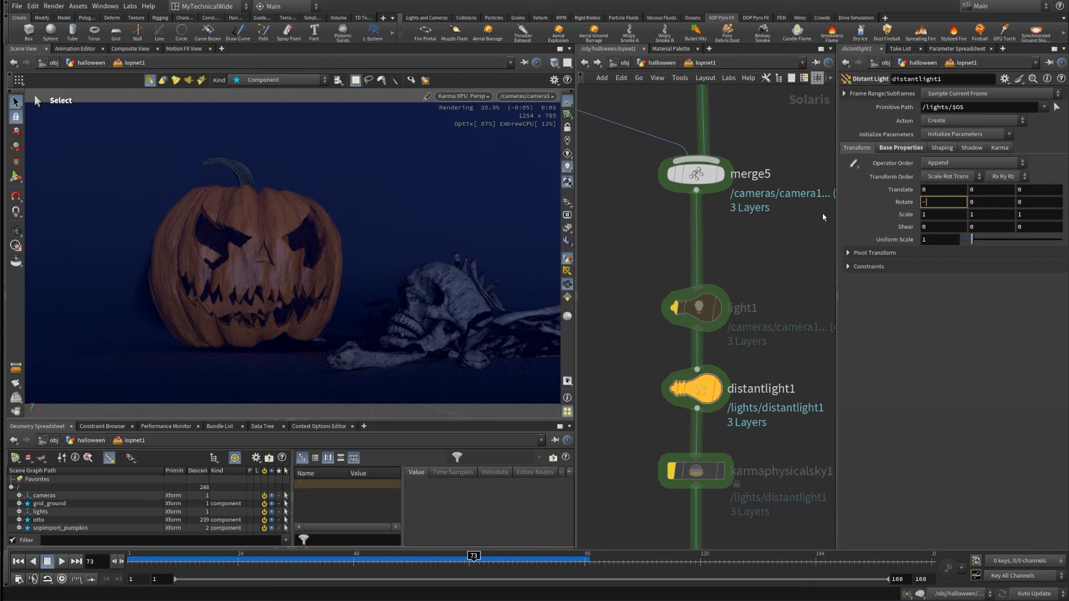
type("30")
key("Tab")
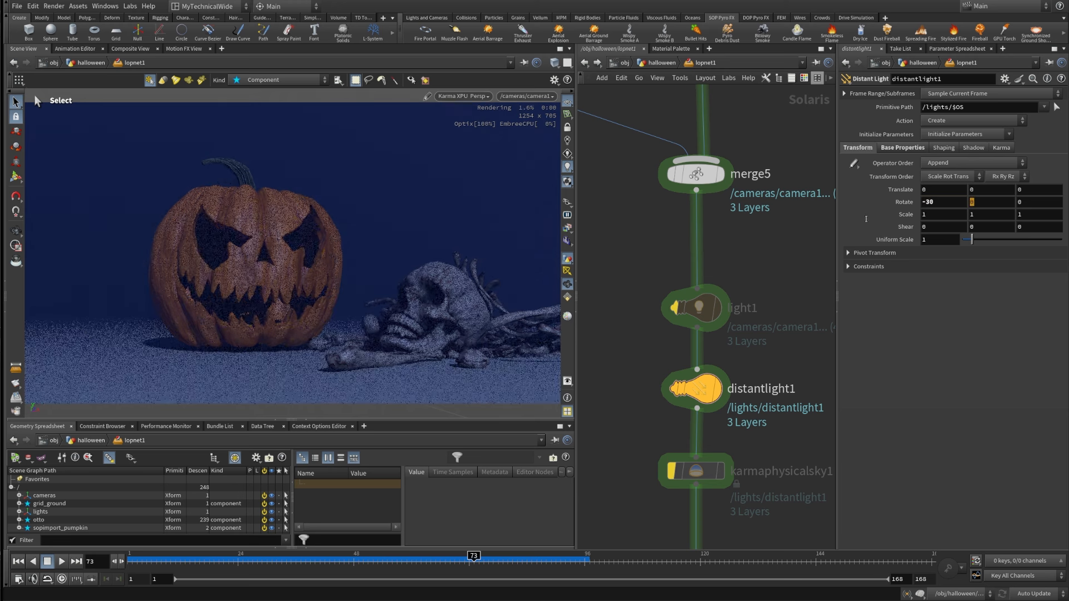
type("-120")
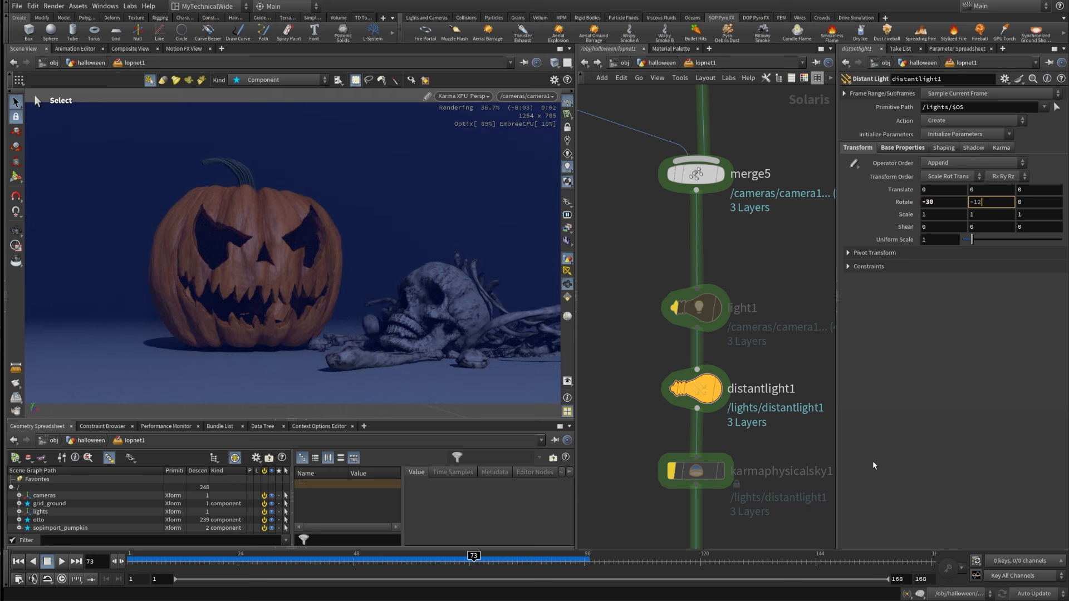
key("Return")
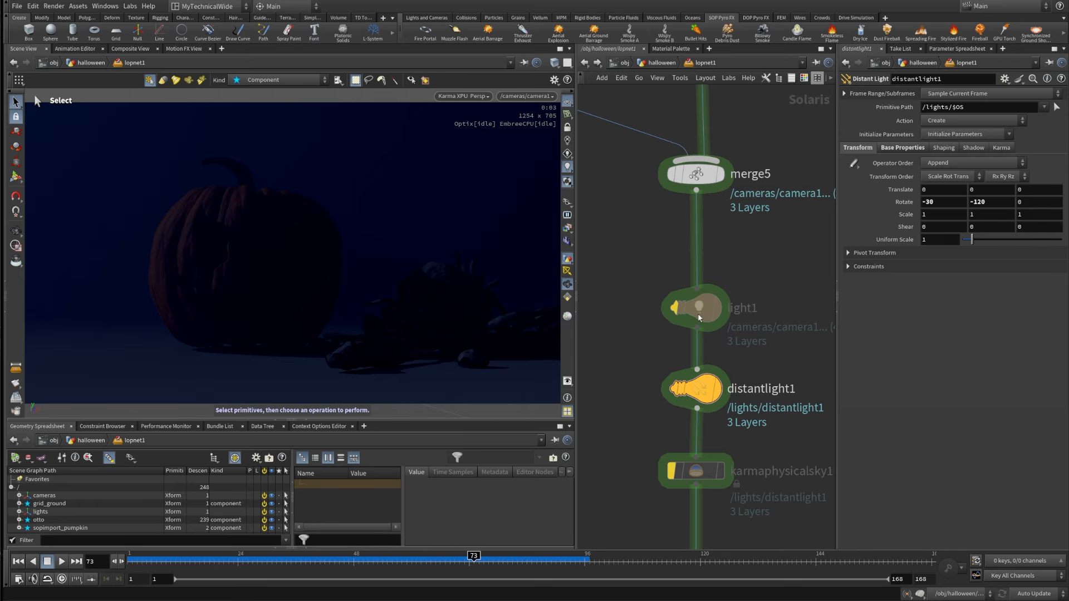
- Re-enable karmaphysicalsky1 and light1 so they render together with the distant light
left_click(902, 147)
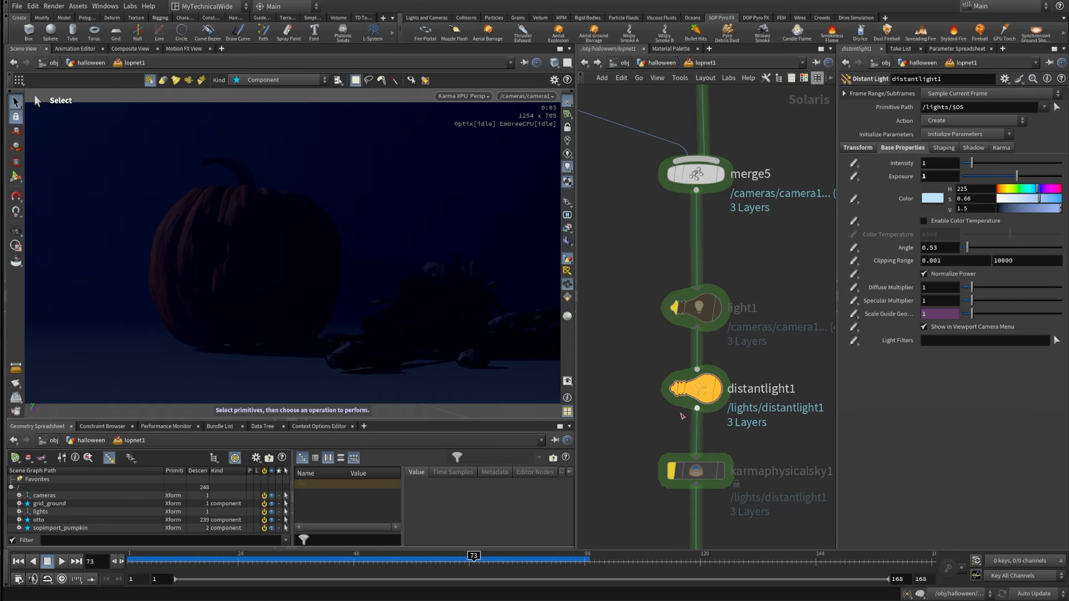
left_click(671, 471)
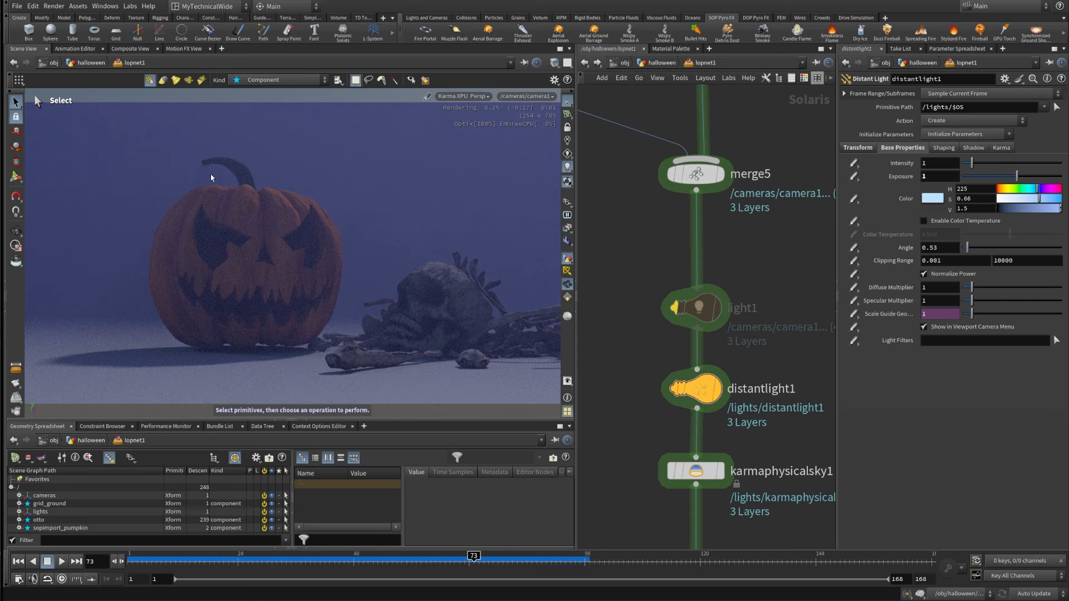
left_click(673, 308)
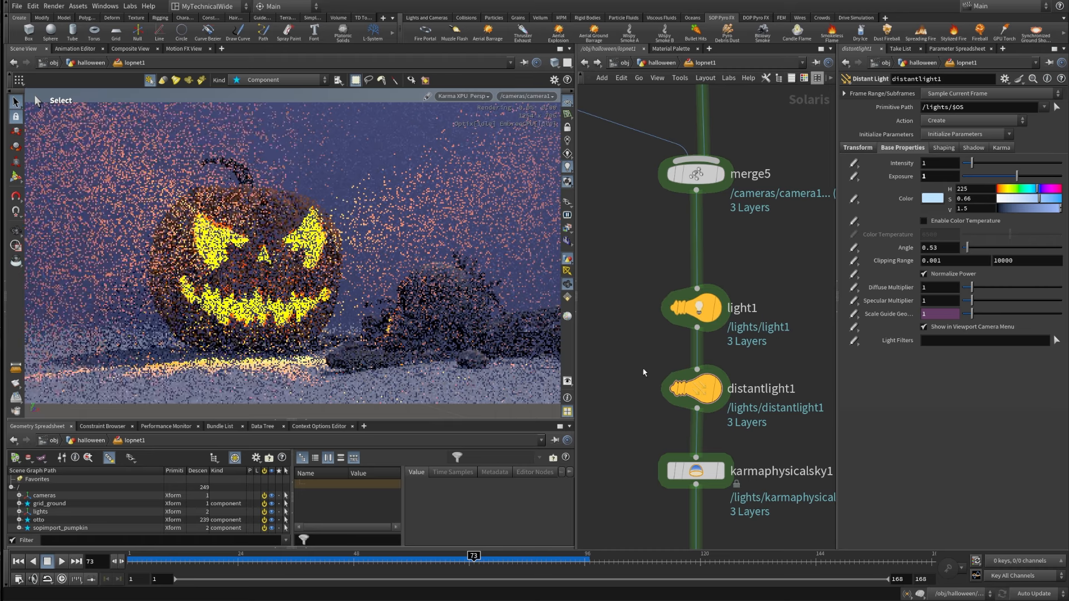
left_click_drag(747, 482, 771, 535)
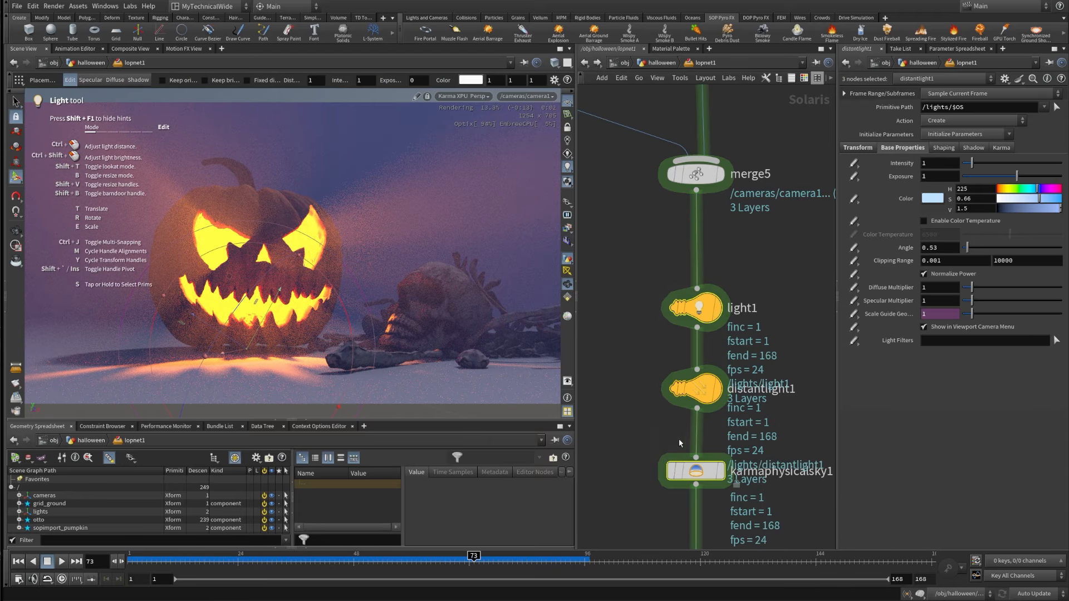
middle_click_drag(653, 443, 643, 346)
key("s")
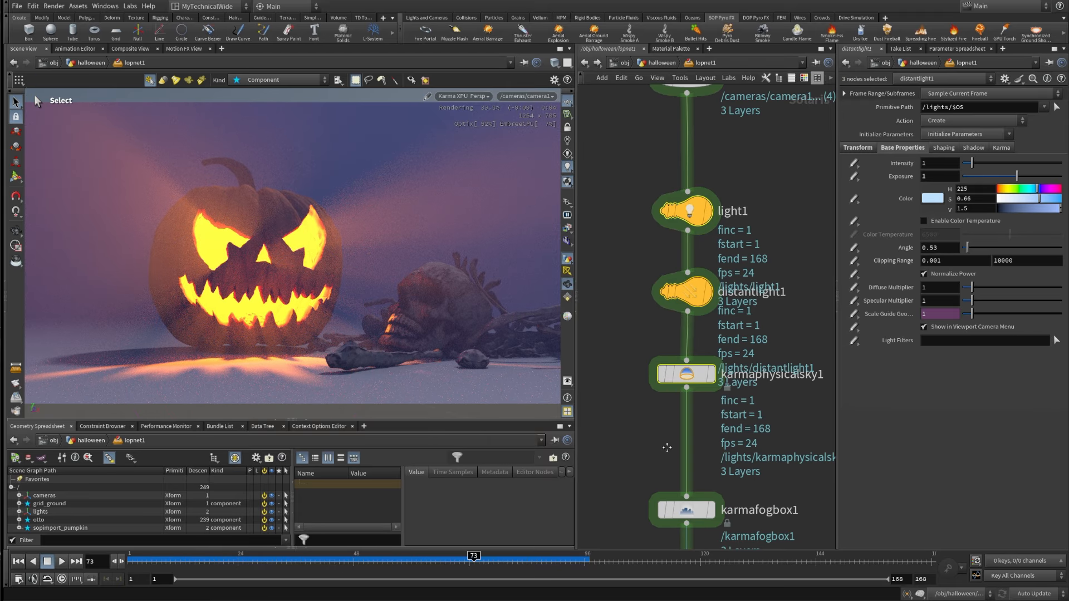
- Move light1, distantlight1, karmaphysicalsky1, karmafogbox1 and merge6 down together to open a wide gap below merge5
middle_click_drag(666, 447, 686, 468)
scroll(753, 362, "down", 3)
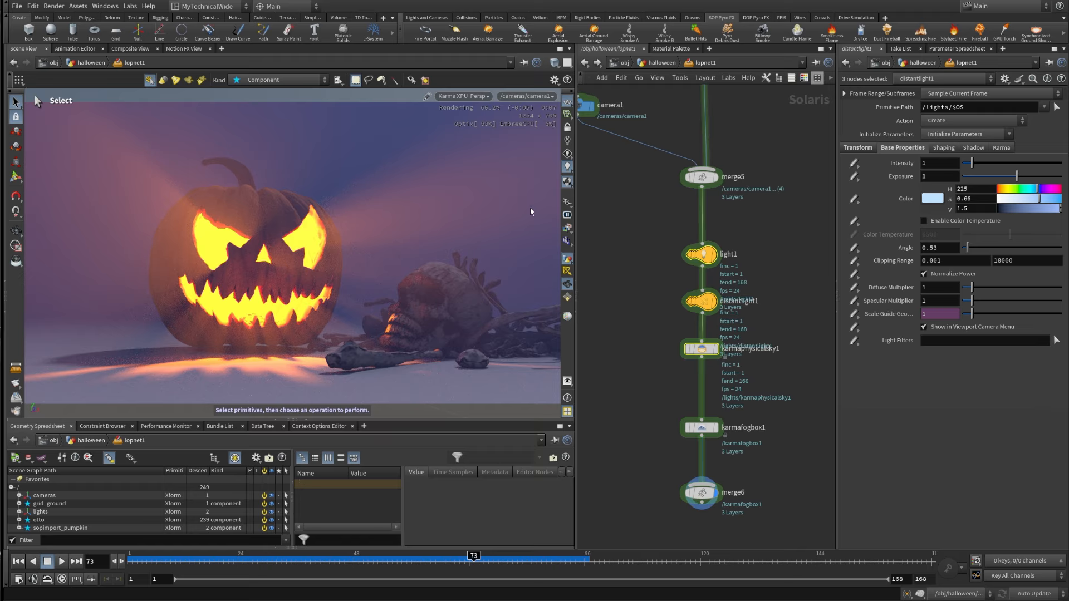
middle_click_drag(654, 352, 661, 288)
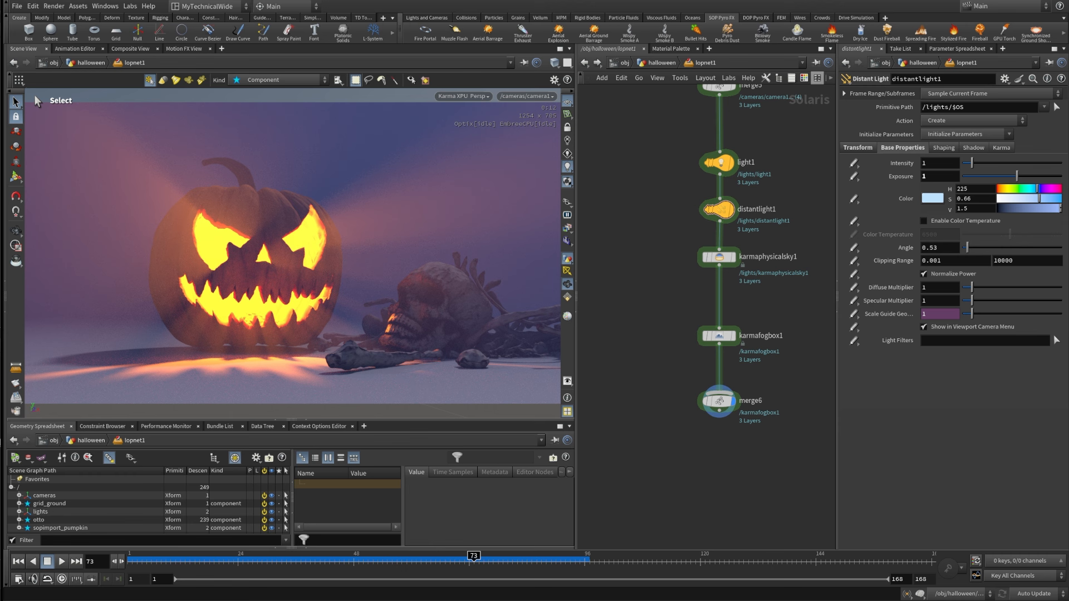
middle_click_drag(671, 389, 671, 365)
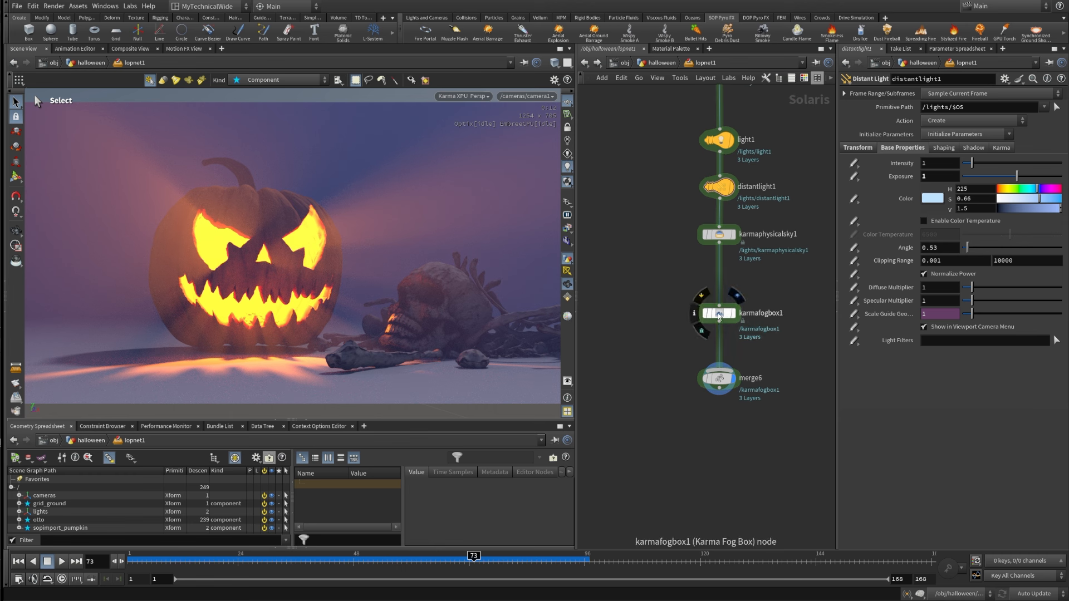
key("h")
left_click_drag(671, 239, 755, 539)
middle_click_drag(772, 413, 751, 320)
scroll(750, 312, "down", 3)
left_click_drag(703, 215, 704, 375)
left_click(646, 339)
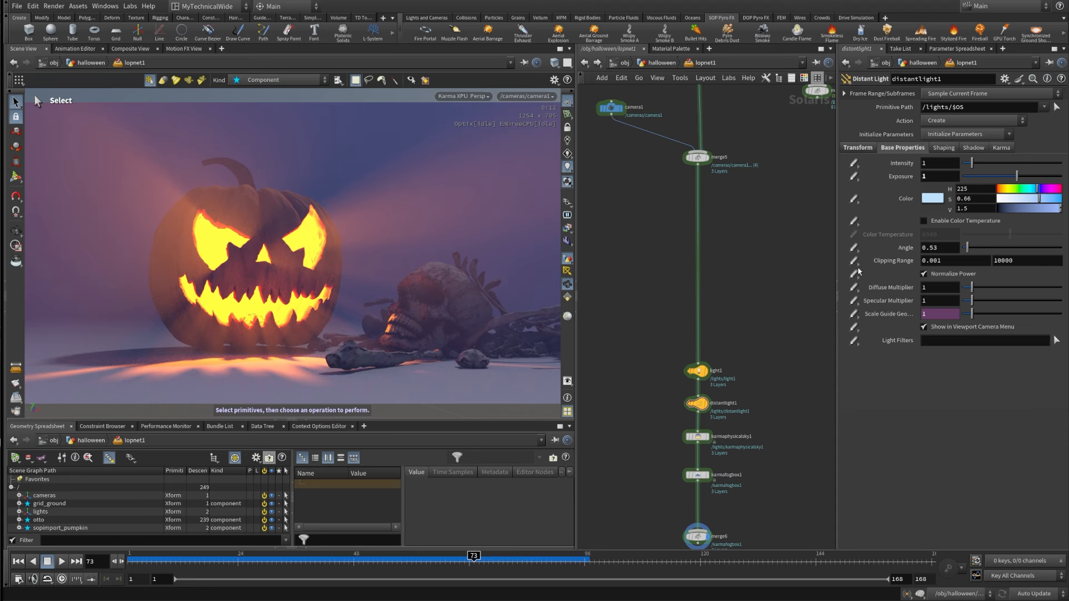
middle_click_drag(782, 254, 746, 423)
scroll(673, 326, "up", 3)
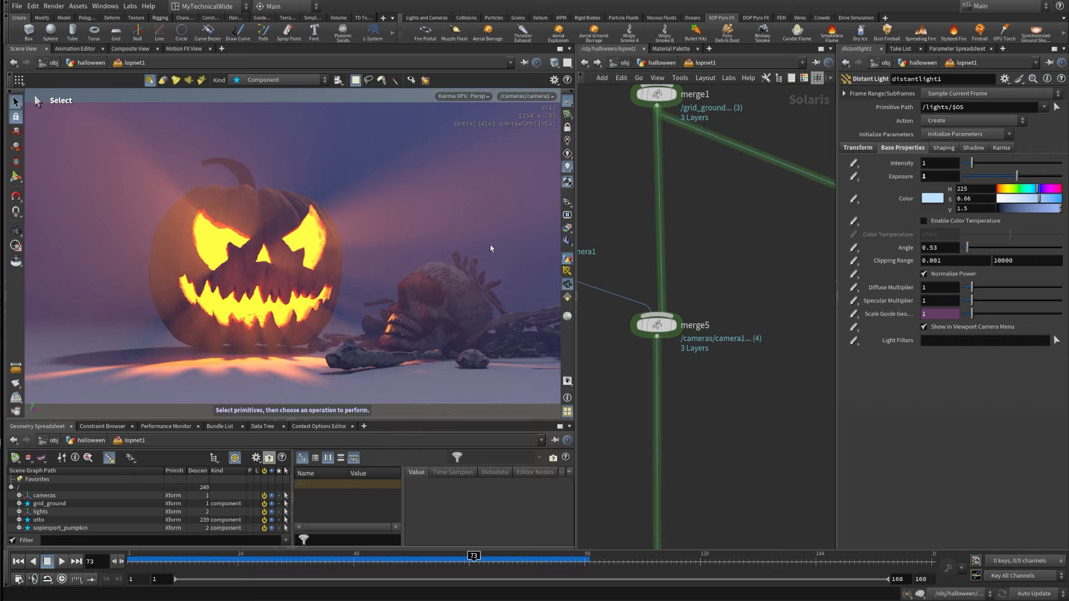